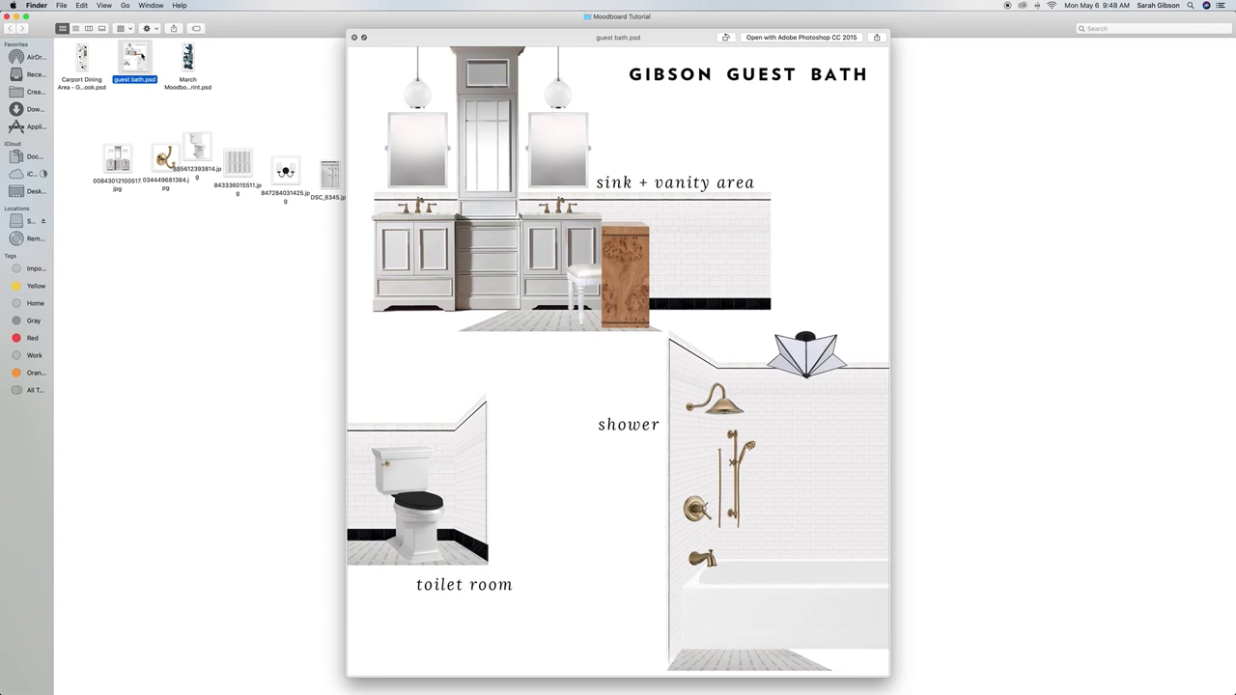
# Close the preview of guest bath.psd and switch to Photoshop.
pyautogui.click(356, 38)
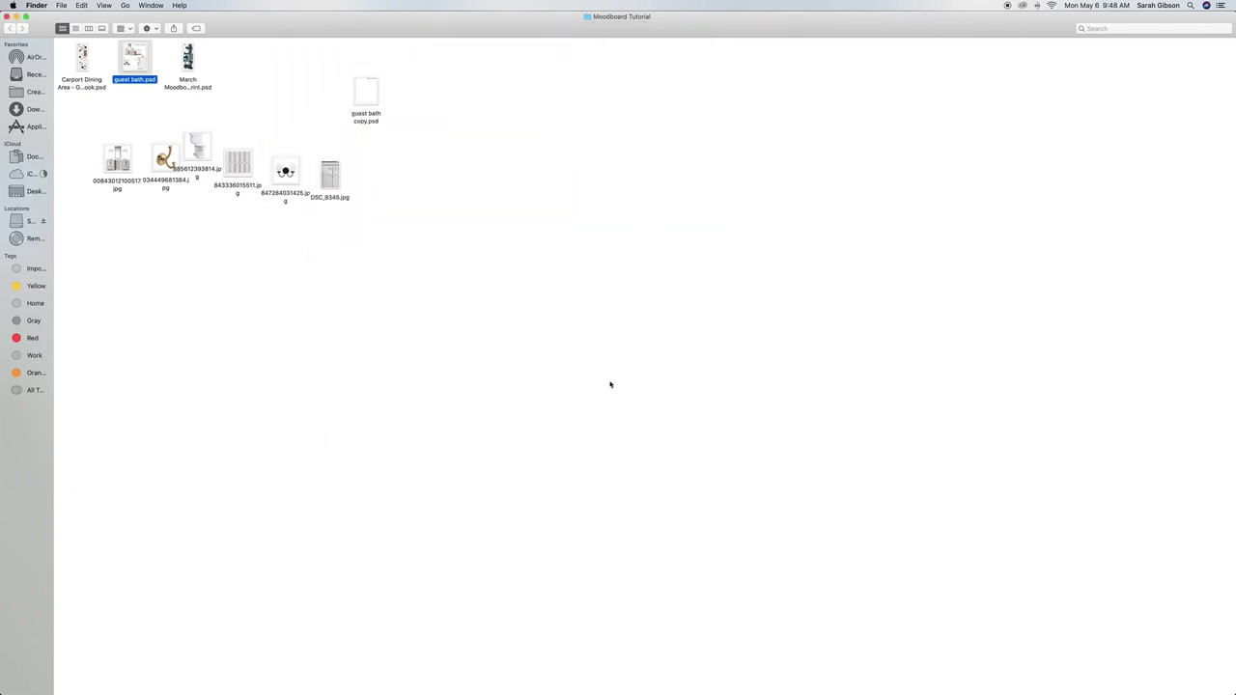
pyautogui.moveTo(839, 681)
pyautogui.click(908, 676)
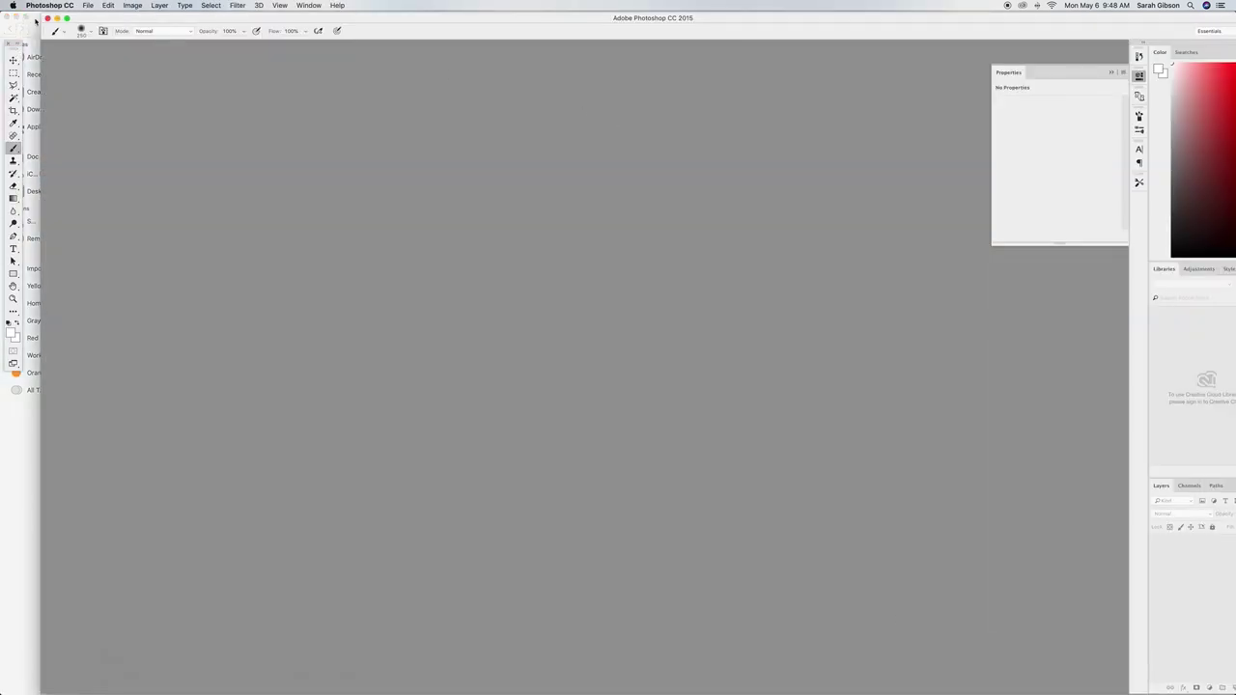
# Return to Finder, move guest bath.psd to an empty area of the folder, and preview the finished board.
pyautogui.press('super+Tab')
pyautogui.moveTo(144, 60); pyautogui.dragTo(511, 181)
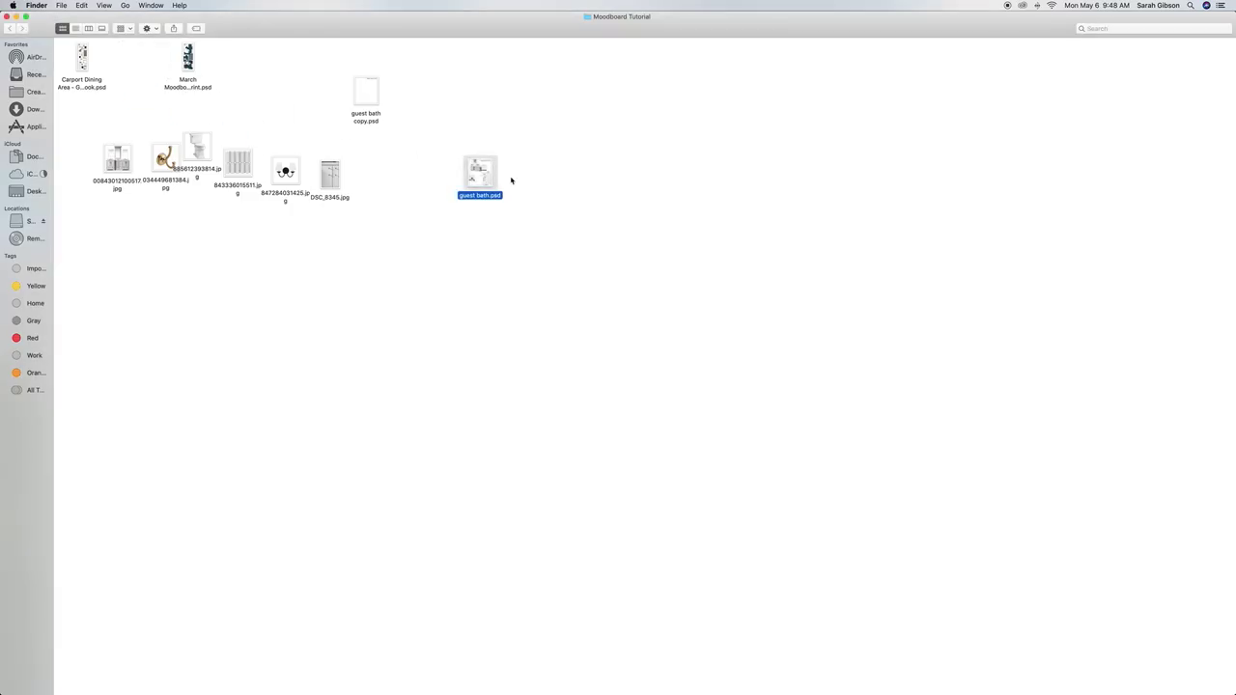
pyautogui.press('space')
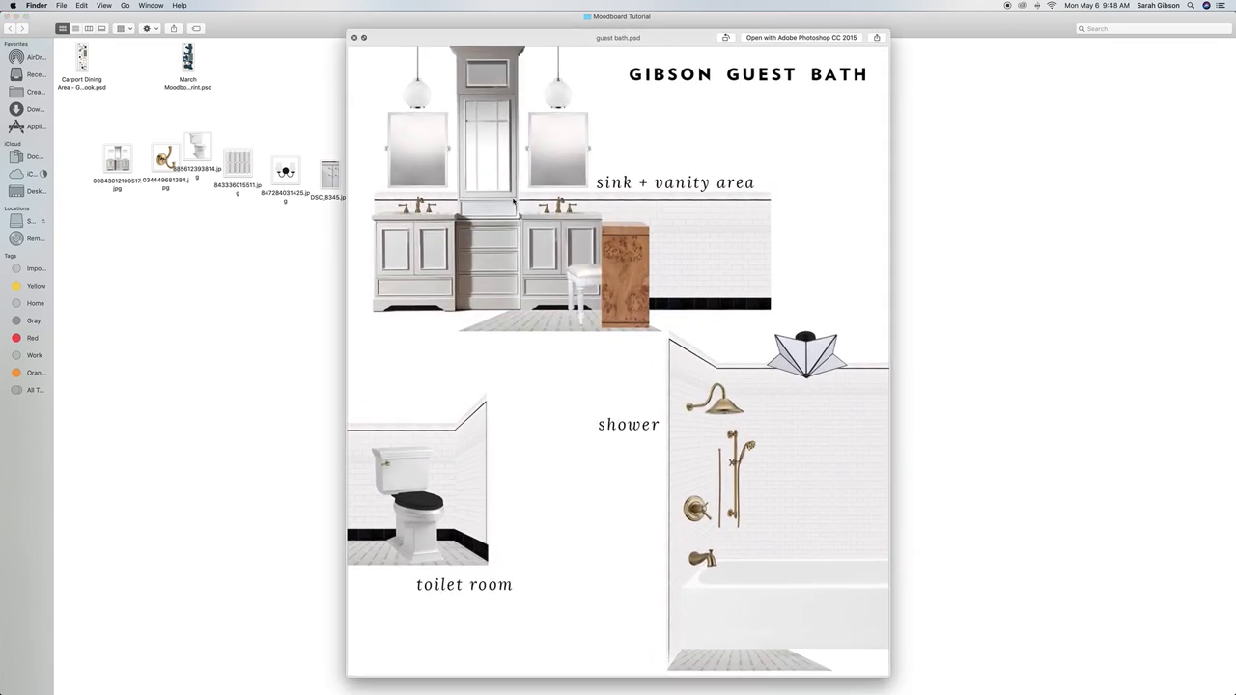
pyautogui.press('space')
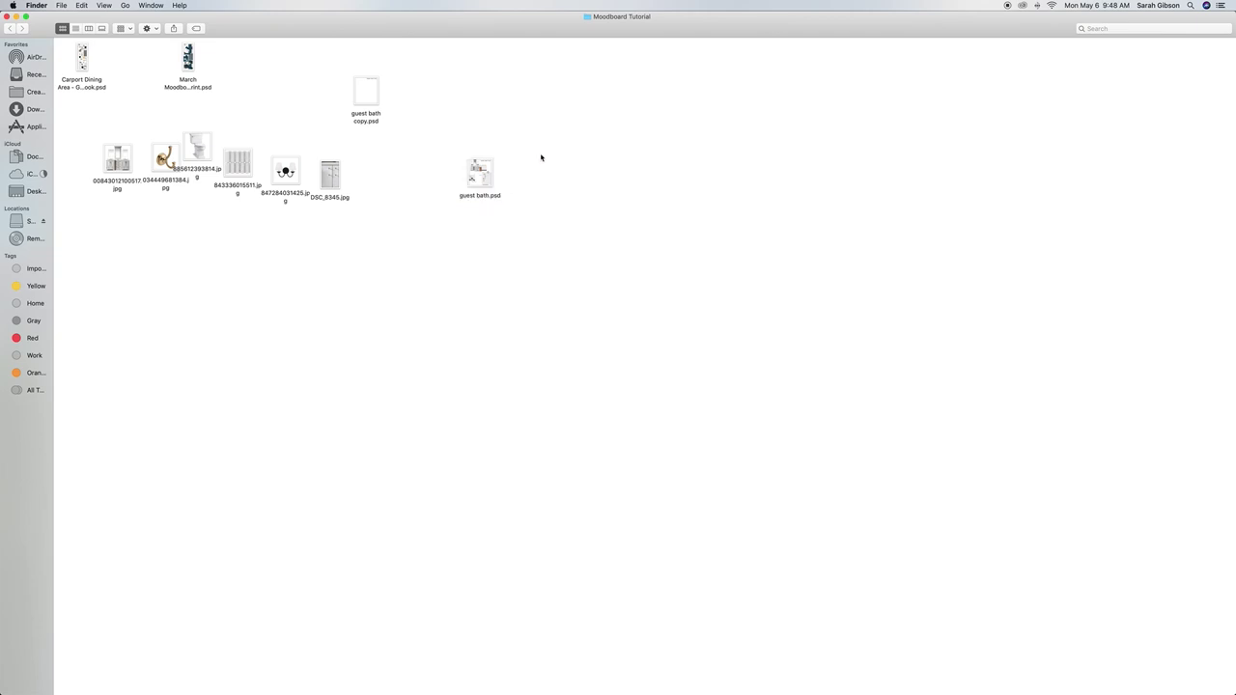
# Open guest bath copy.psd in Photoshop without creating a library from its assets, and activate the Move tool.
pyautogui.doubleClick(368, 92)
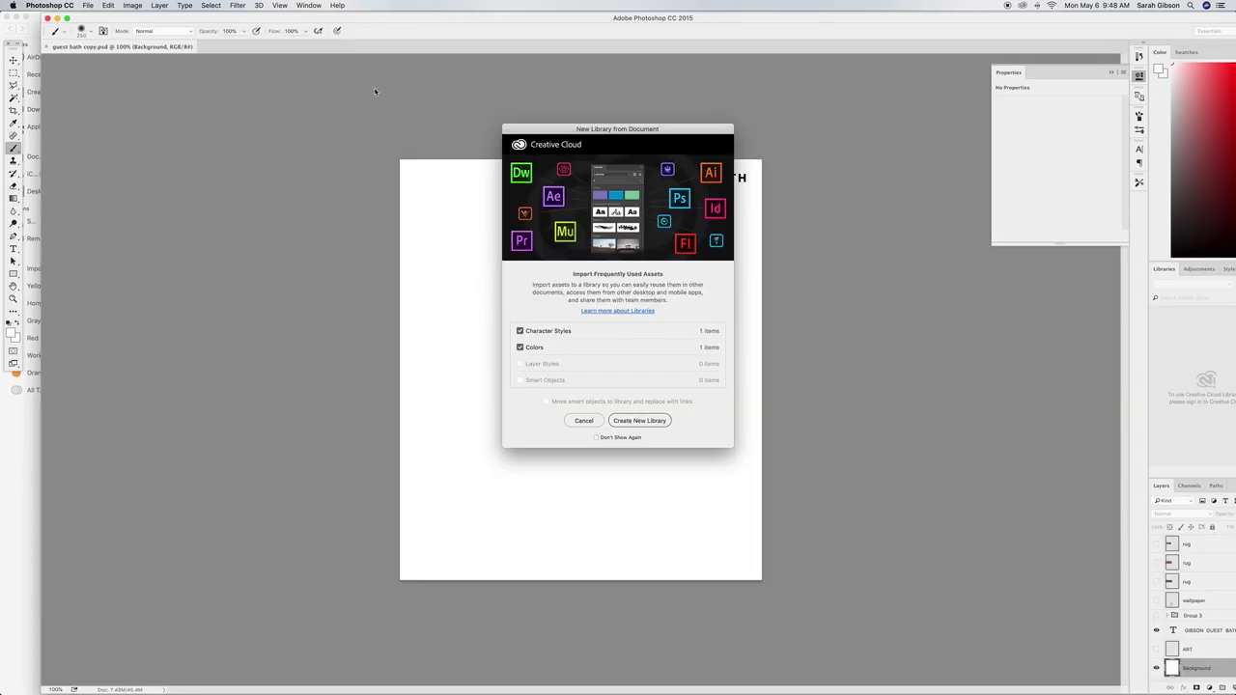
pyautogui.click(584, 421)
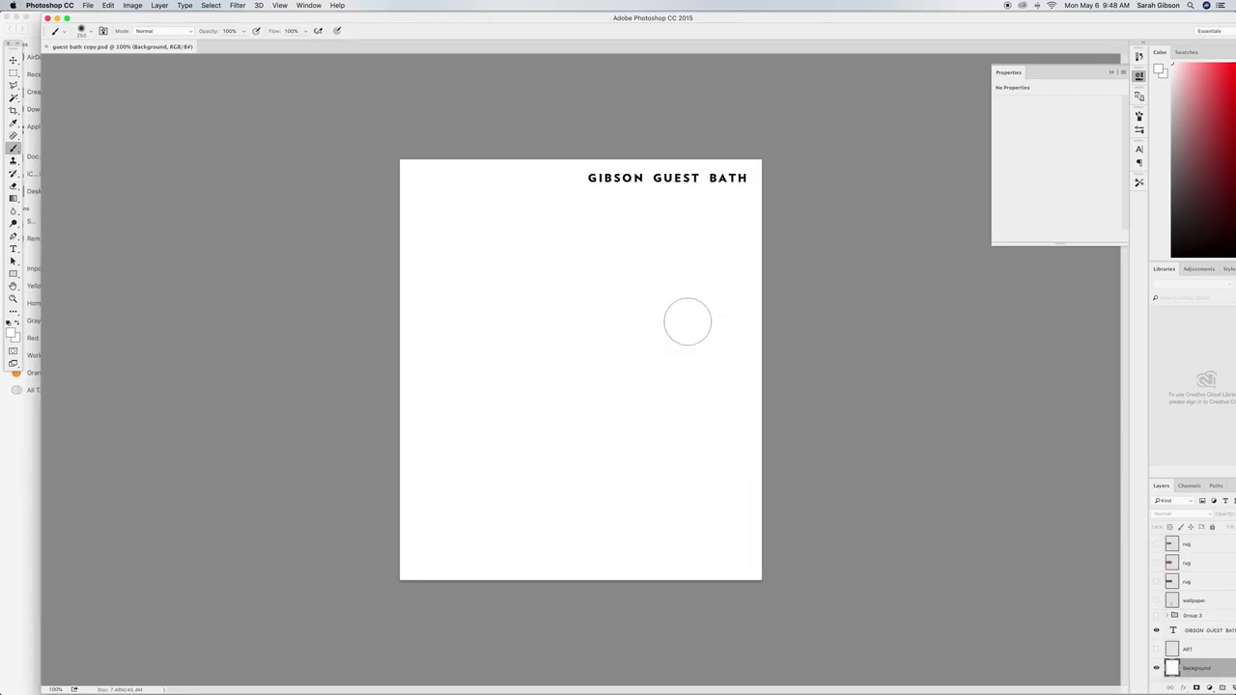
pyautogui.press('v')
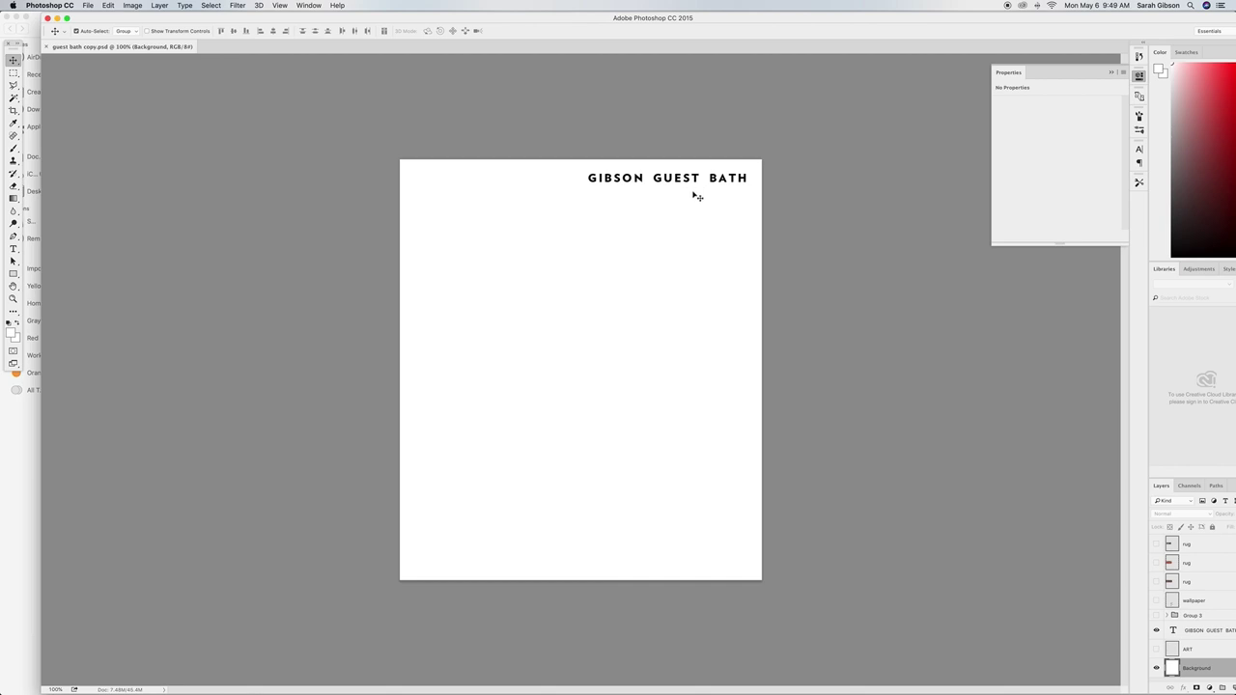
# Select the board's title text layer and enlarge the Photoshop window to fill the screen.
pyautogui.click(678, 182)
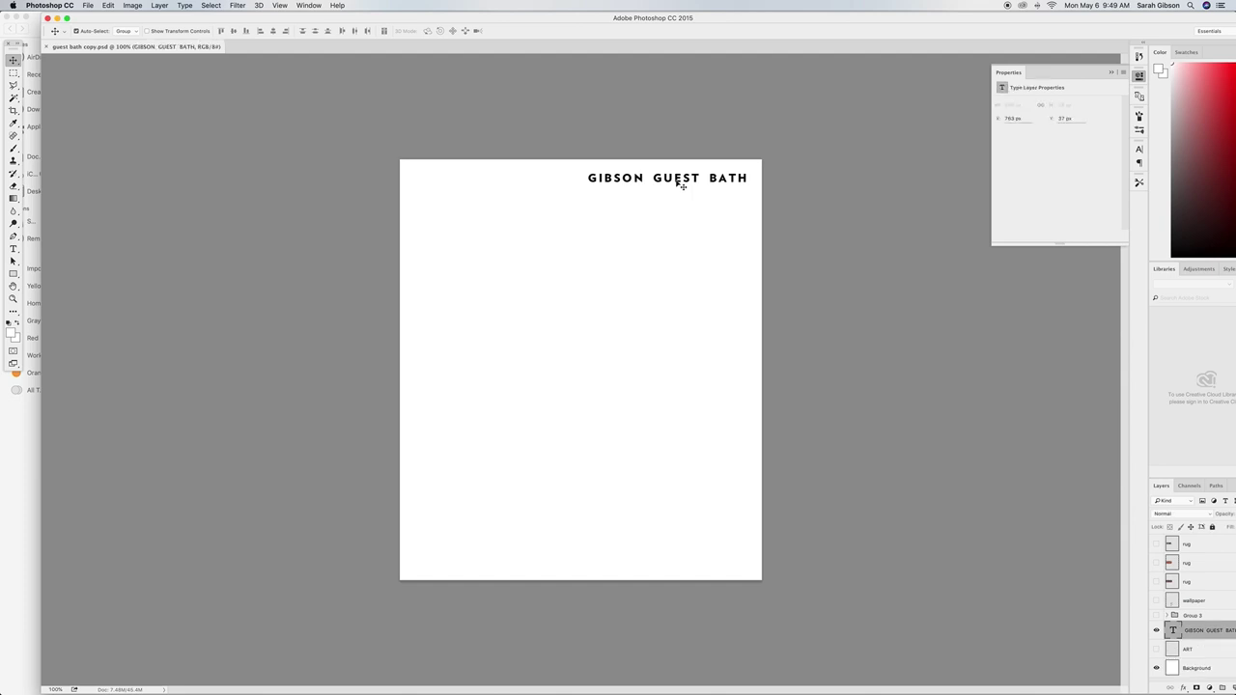
pyautogui.doubleClick(307, 19)
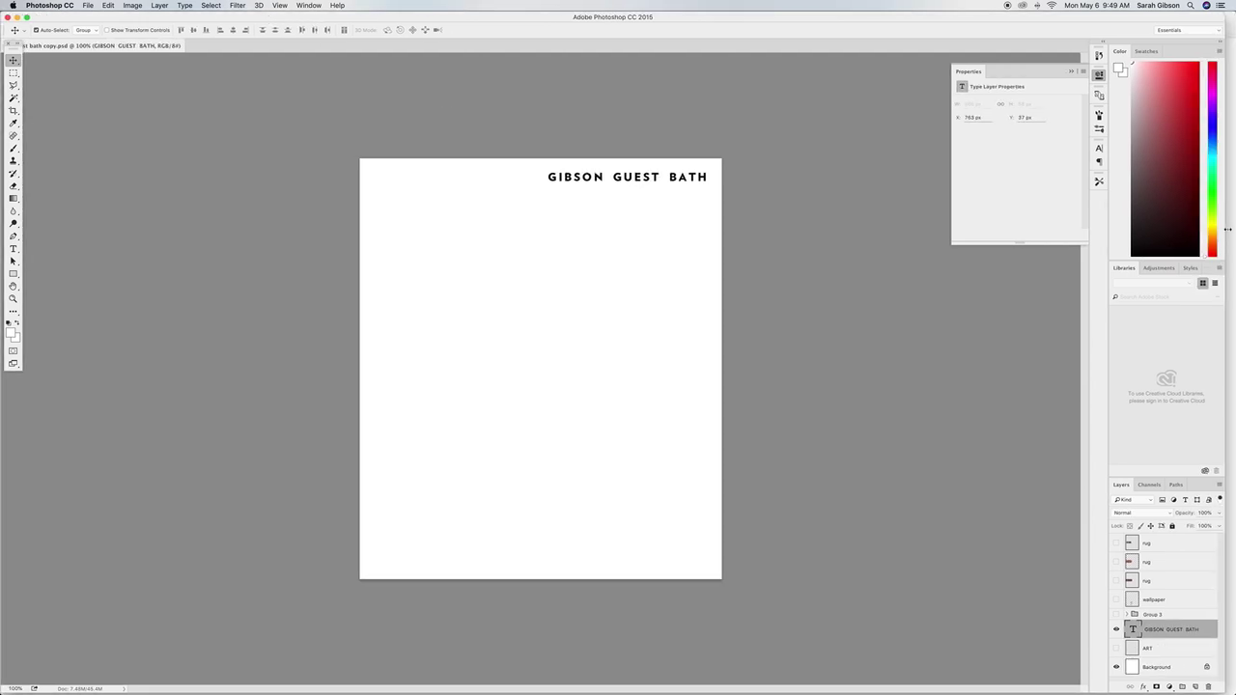
pyautogui.moveTo(1228, 228); pyautogui.dragTo(1235, 229)
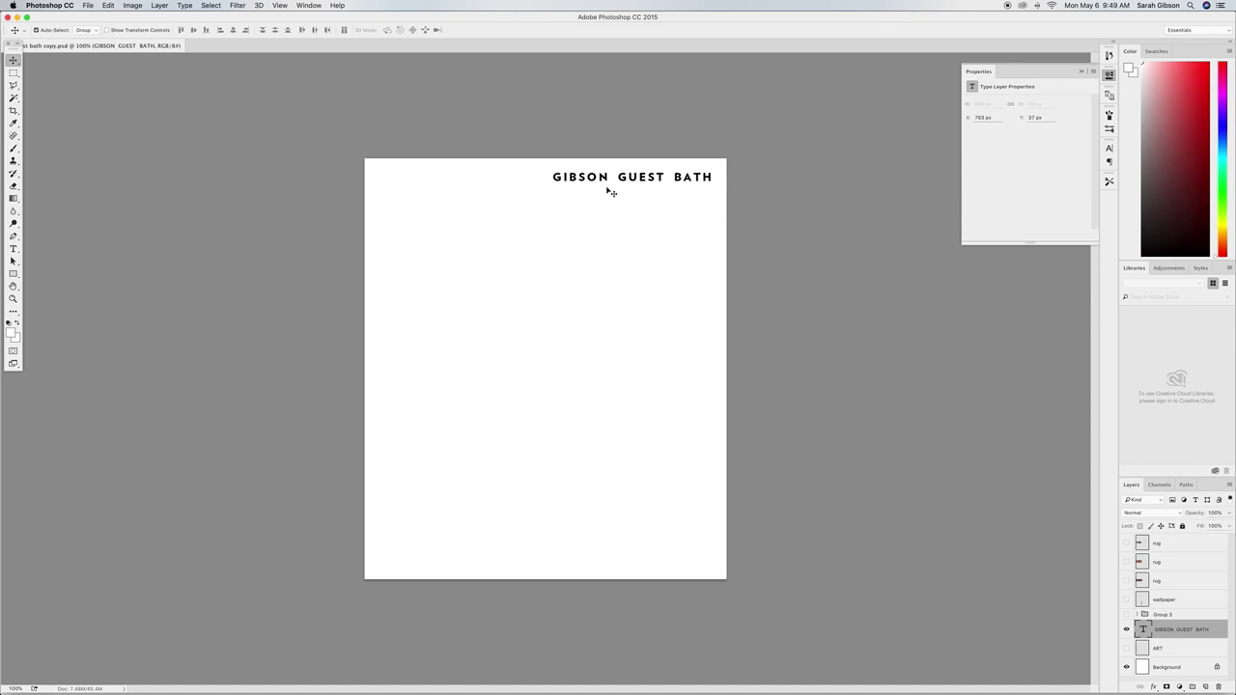
# Try Free Transform on the title, highlight its text with the Type tool, and return to the Move tool.
pyautogui.press('super+t')
pyautogui.press('Return')
pyautogui.press('t')
pyautogui.moveTo(560, 177); pyautogui.dragTo(705, 177)
pyautogui.click(13, 60)
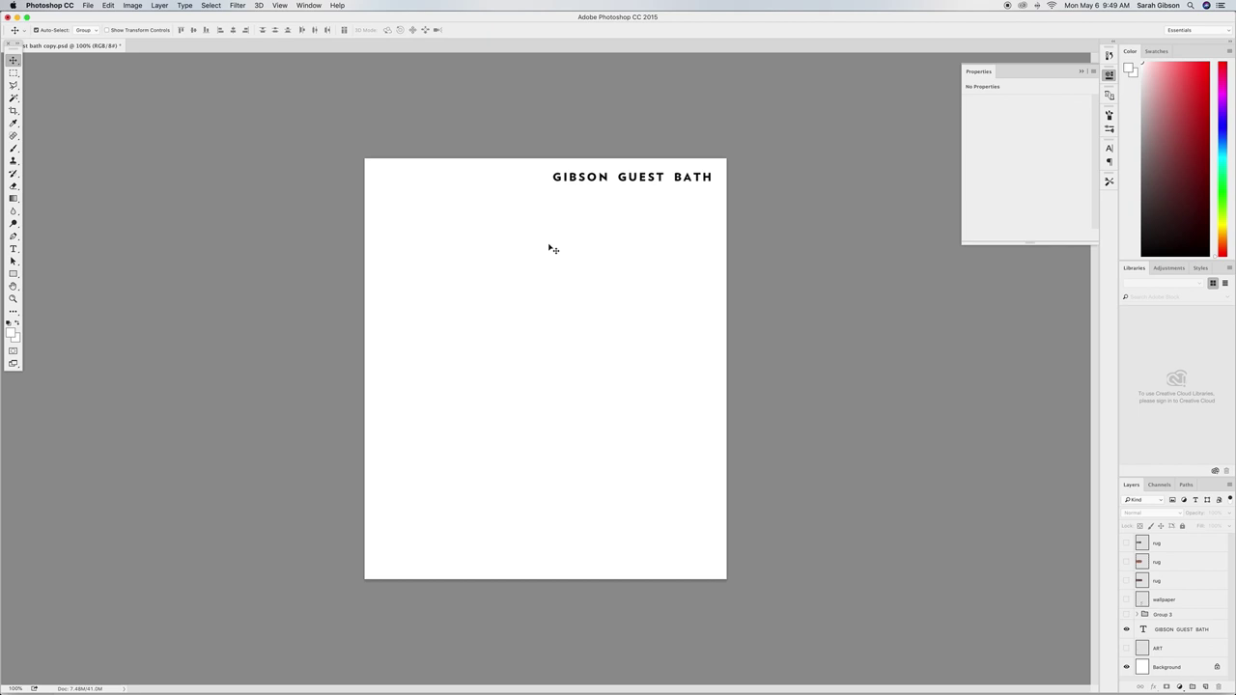
# Minimize Photoshop and preview guest bath.psd in Finder to review the finished board.
pyautogui.click(16, 19)
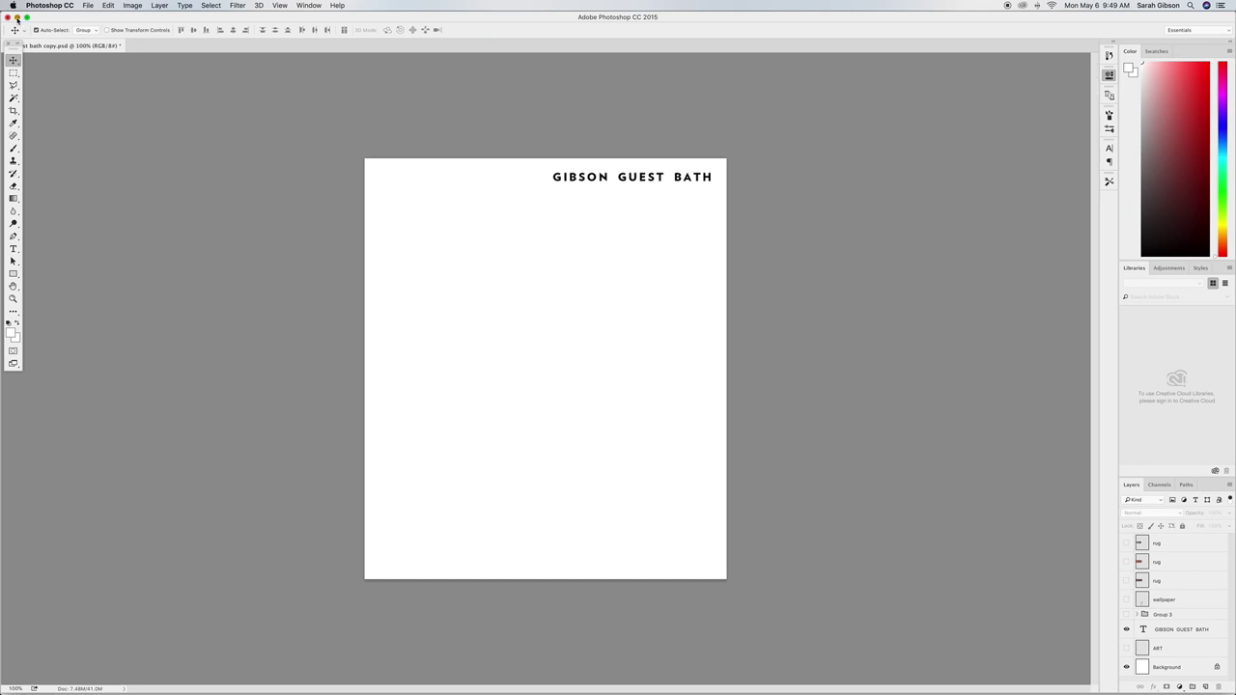
pyautogui.click(478, 179)
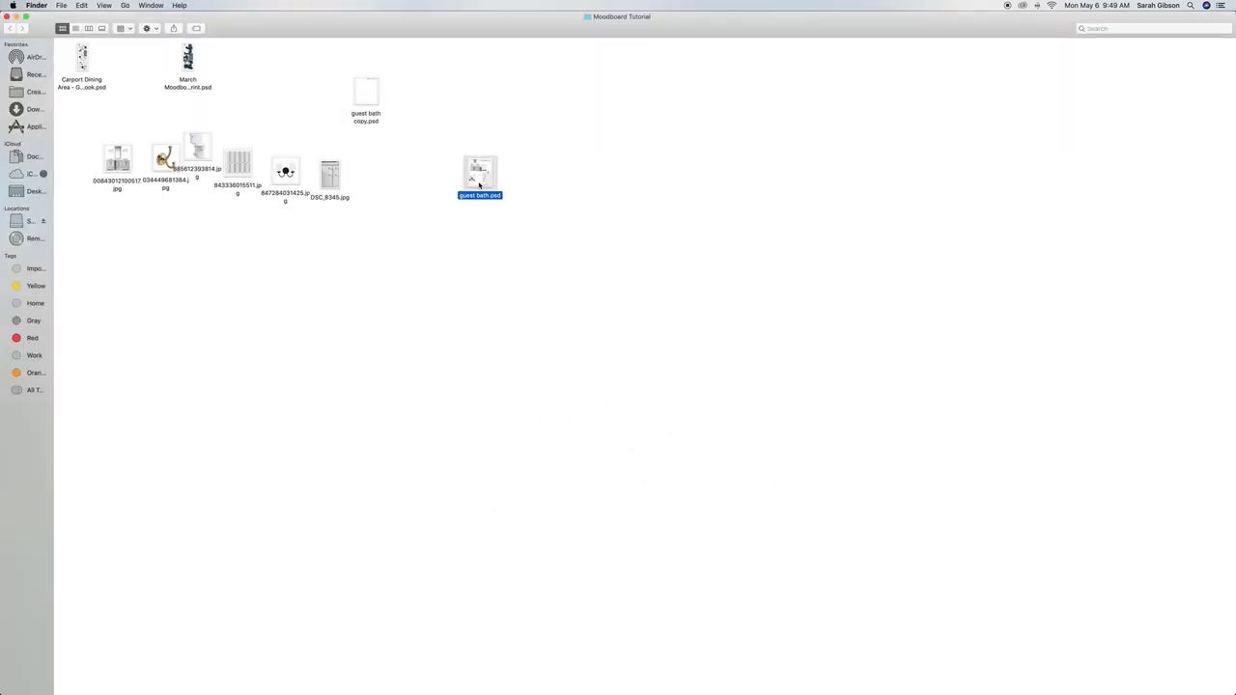
pyautogui.press('space')
pyautogui.press('space')
# Move the six product image files lower in the folder and open them all in Photoshop.
pyautogui.click(369, 186)
pyautogui.moveTo(356, 188); pyautogui.dragTo(139, 219)
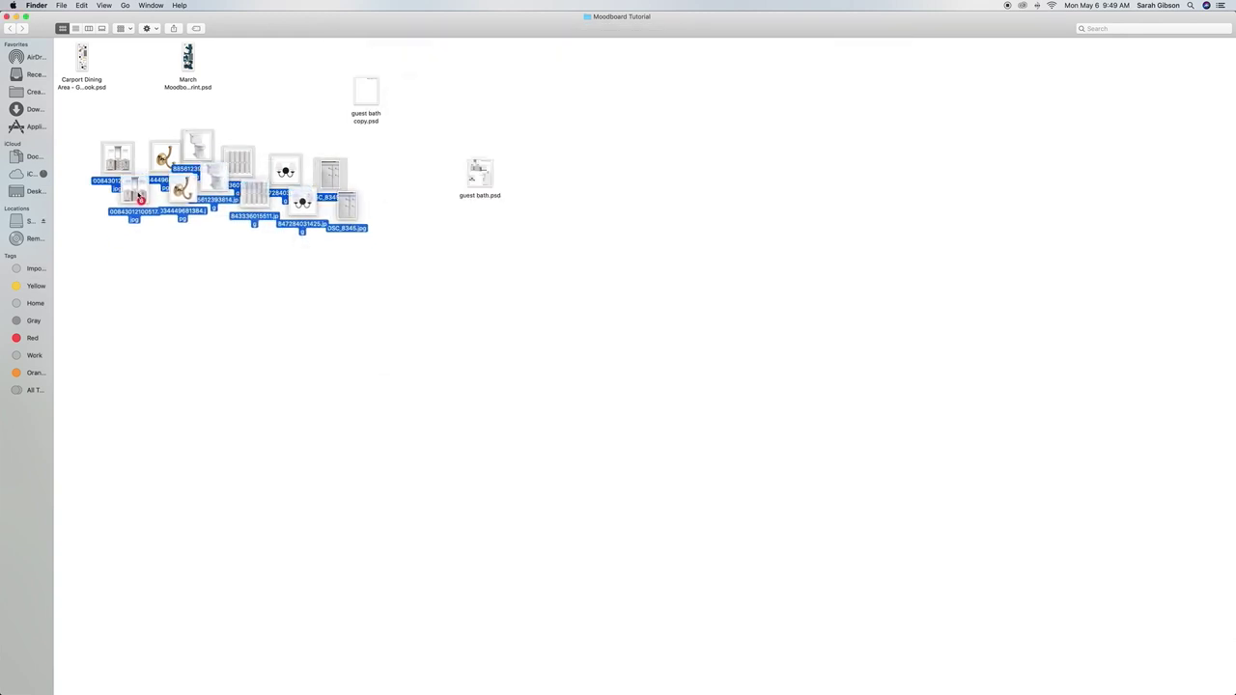
pyautogui.click(255, 276)
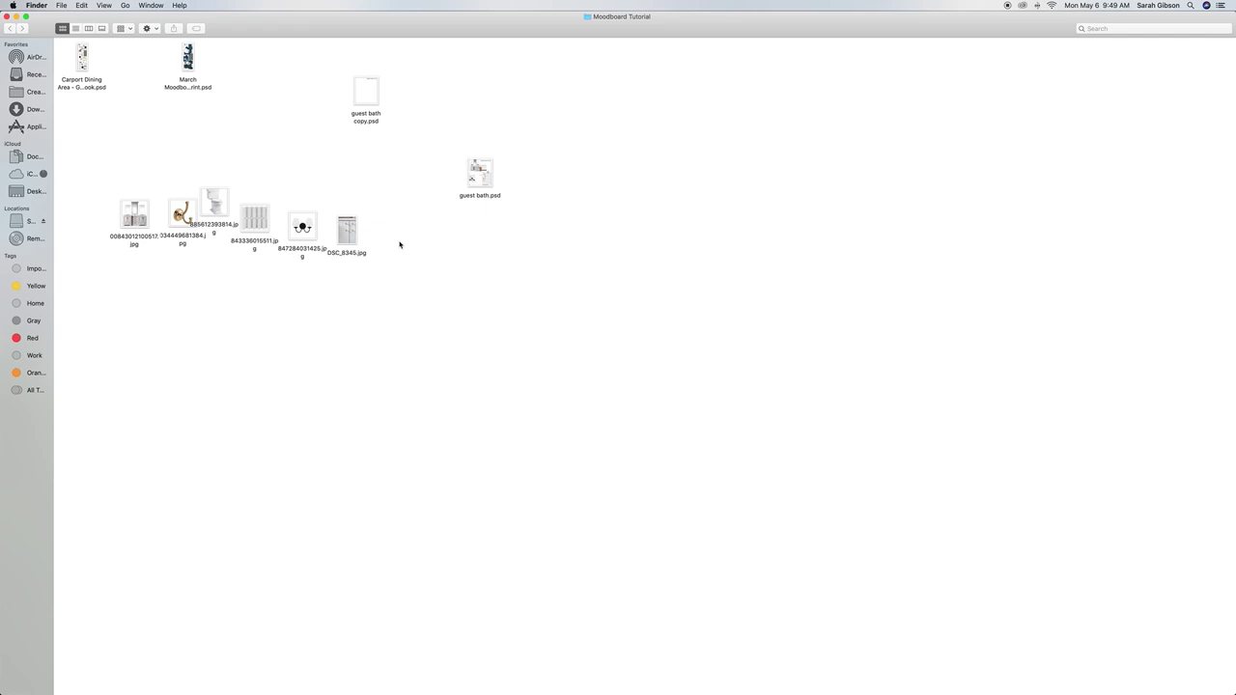
pyautogui.moveTo(386, 240); pyautogui.dragTo(896, 682)
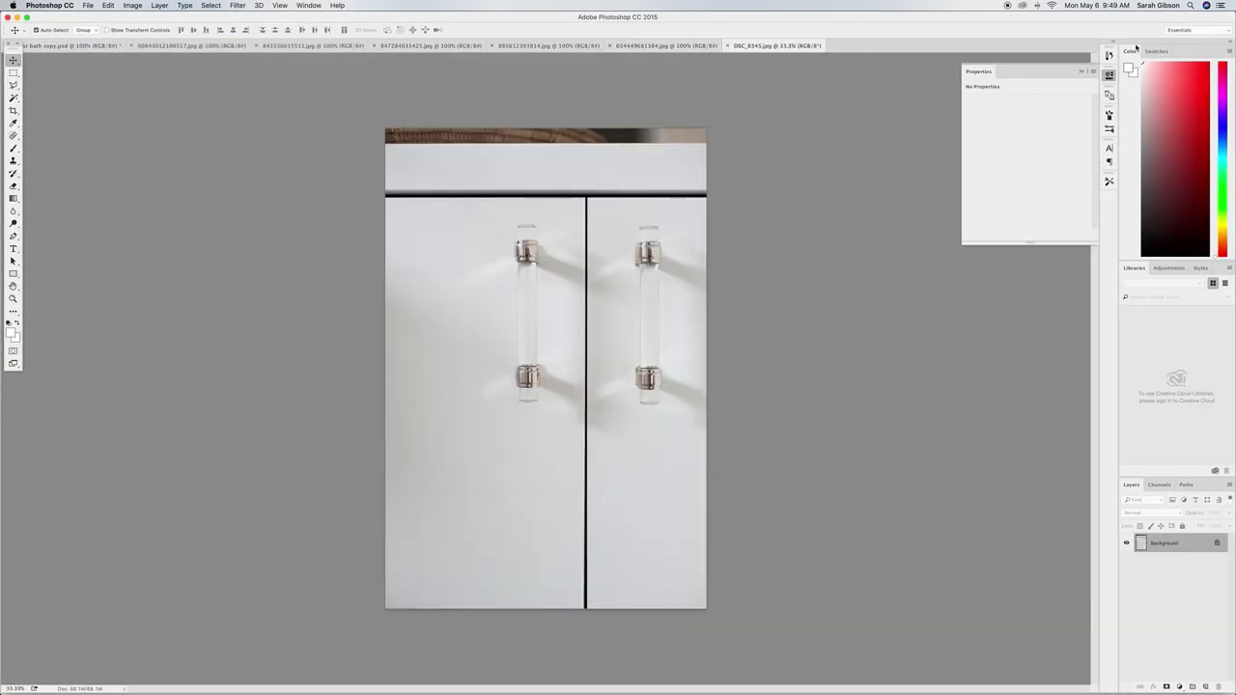
# Look through the opened product images, including the tile, the vanity and the cabinet handles.
pyautogui.click(560, 45)
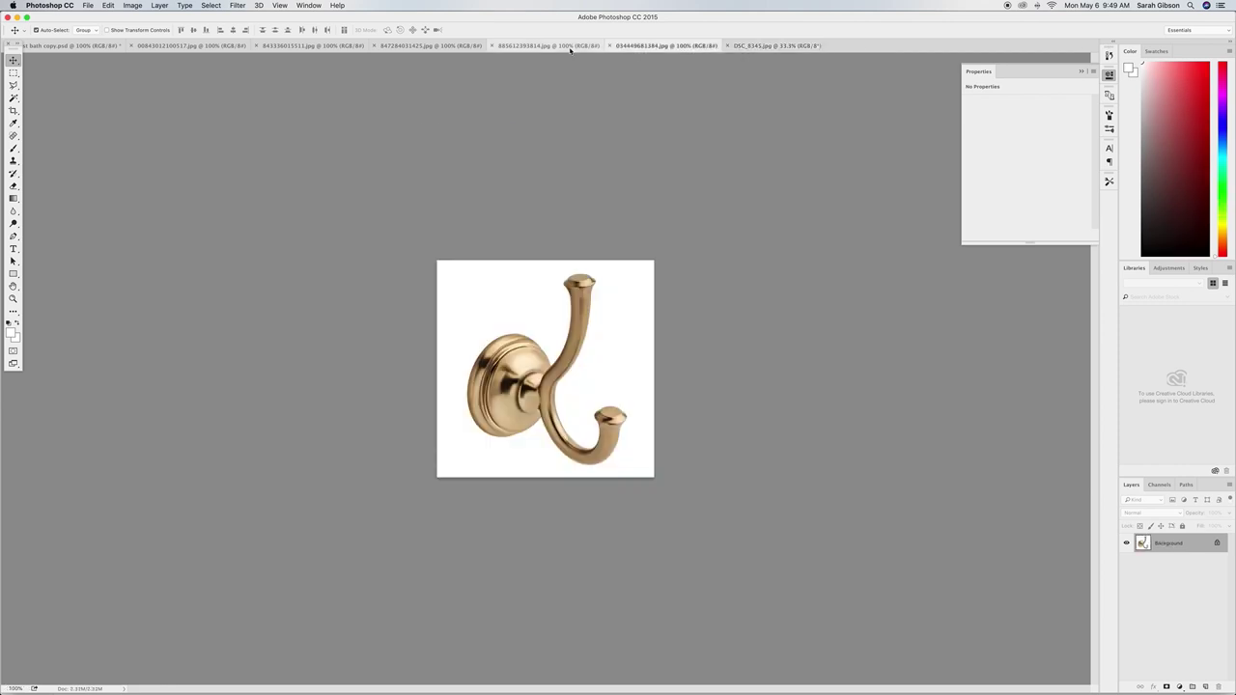
pyautogui.click(429, 45)
pyautogui.click(313, 45)
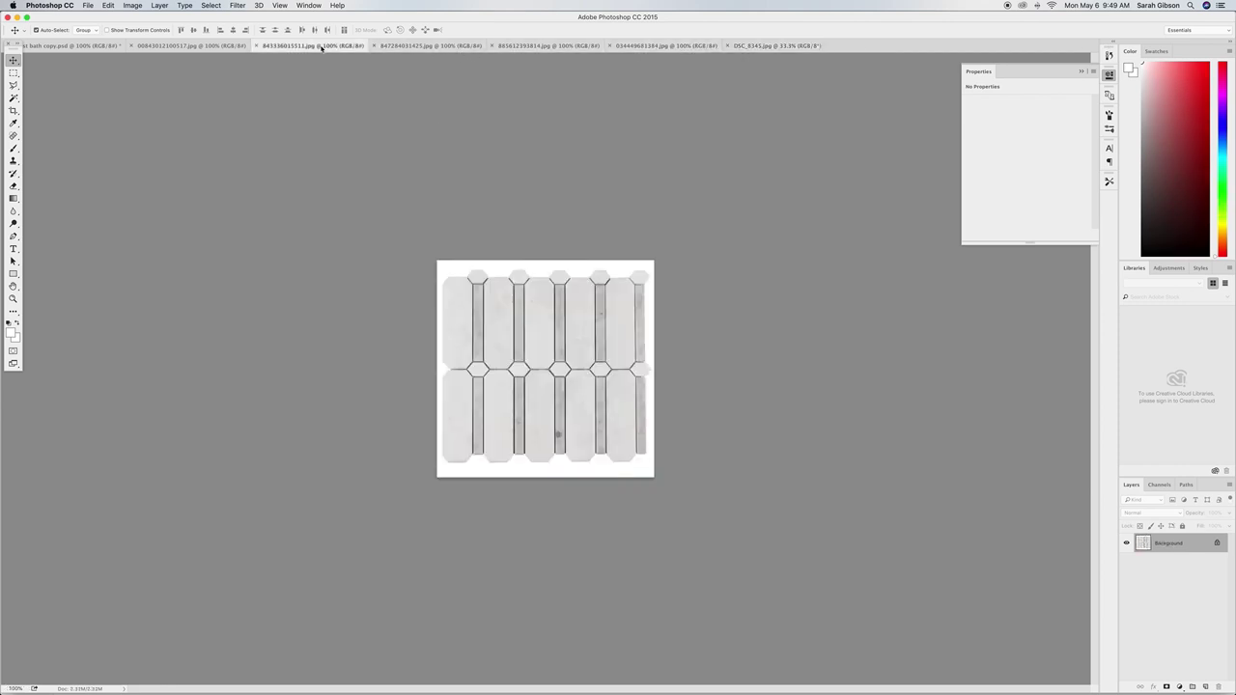
pyautogui.click(214, 45)
pyautogui.click(99, 46)
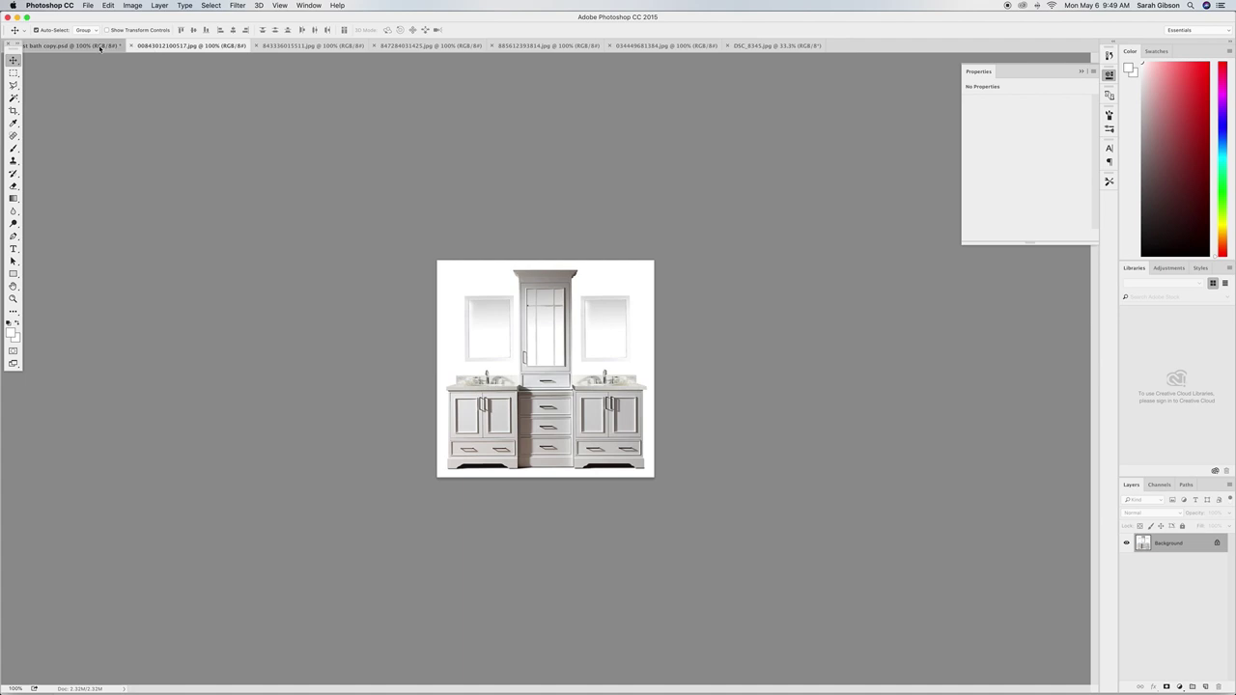
pyautogui.click(204, 47)
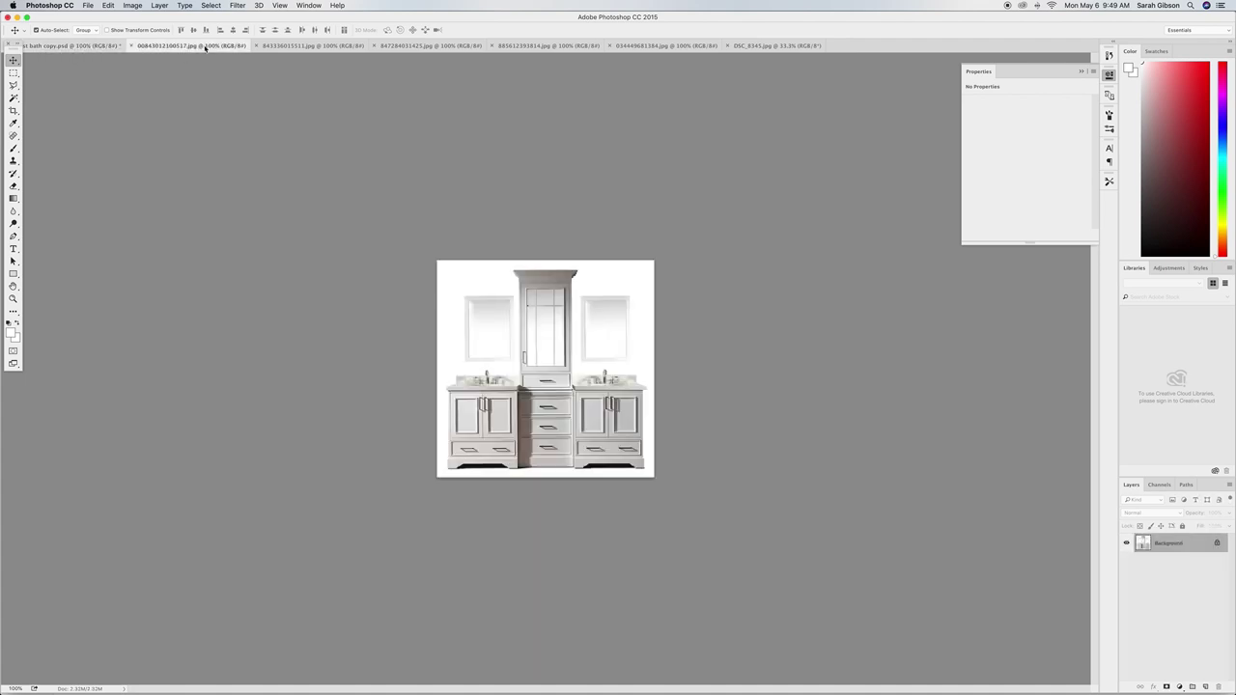
pyautogui.click(284, 48)
pyautogui.click(772, 46)
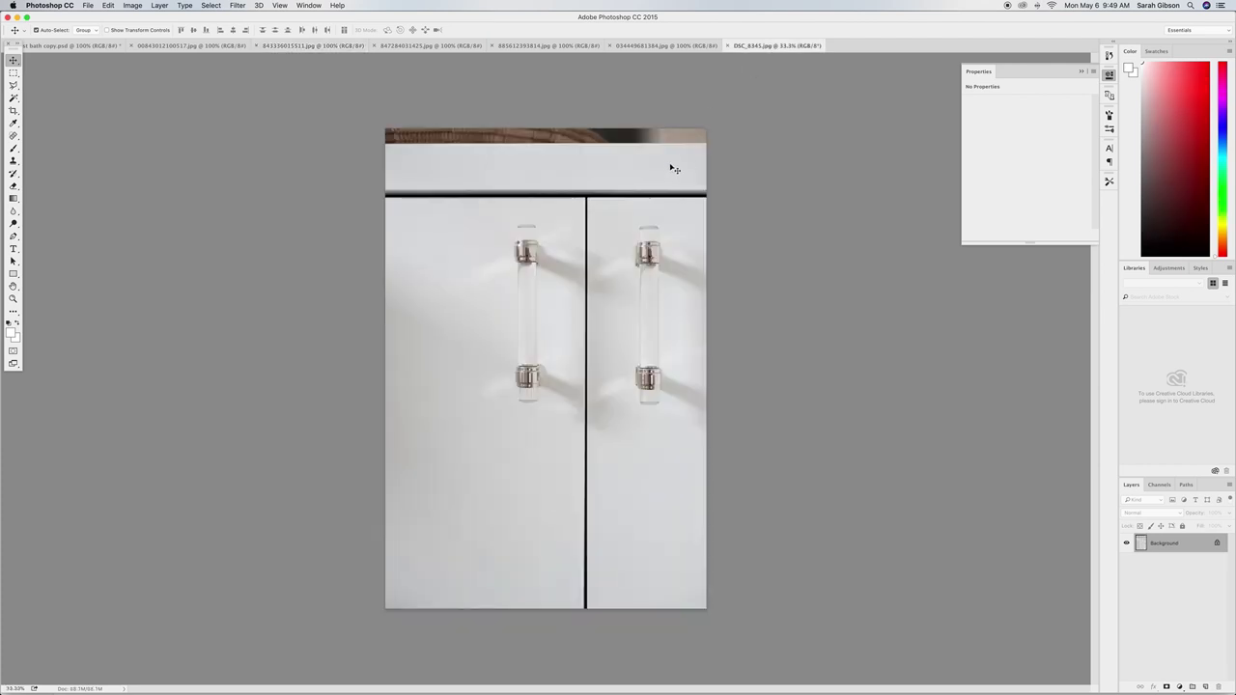
# In 034449681384.jpg, select the white background with the Magic Wand and invert the selection to isolate the brass hook.
pyautogui.click(664, 46)
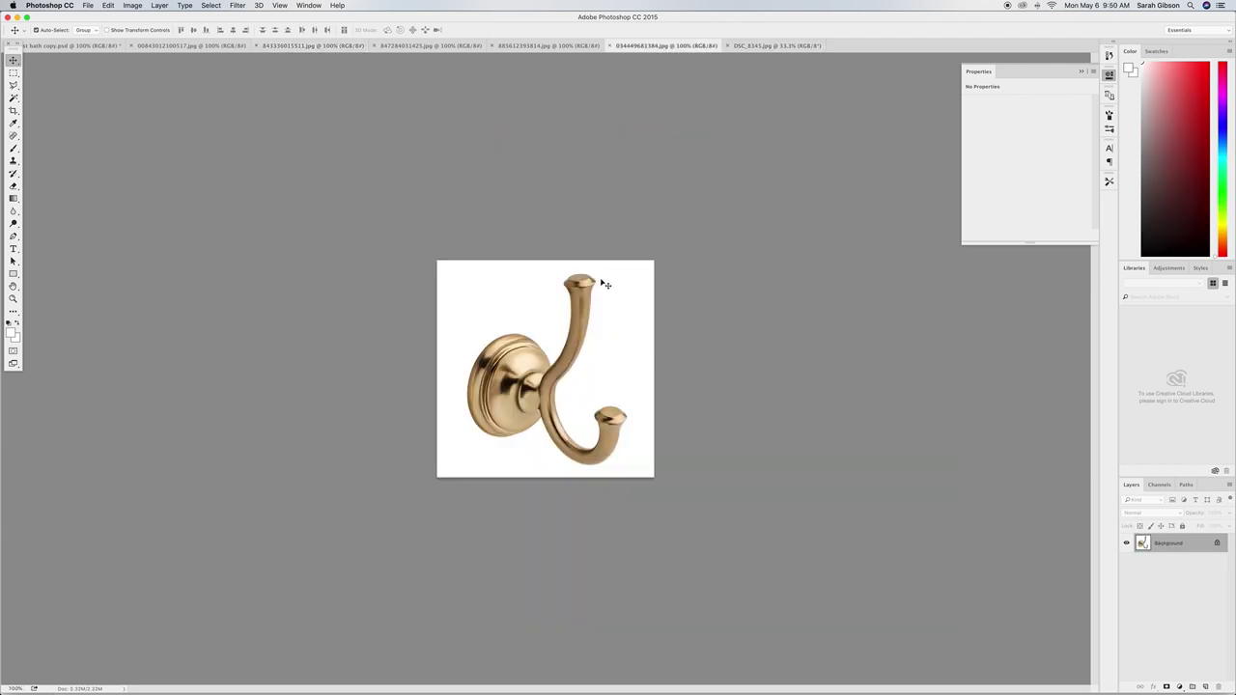
pyautogui.click(14, 99)
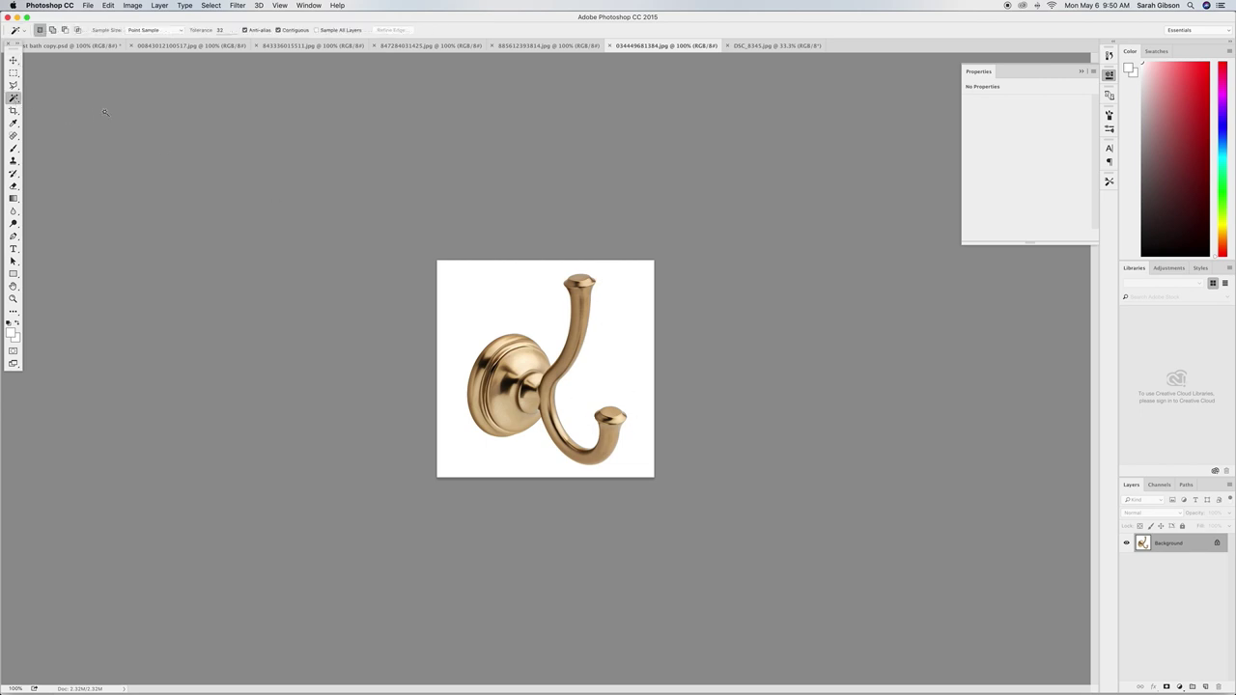
pyautogui.click(519, 300)
pyautogui.click(211, 5)
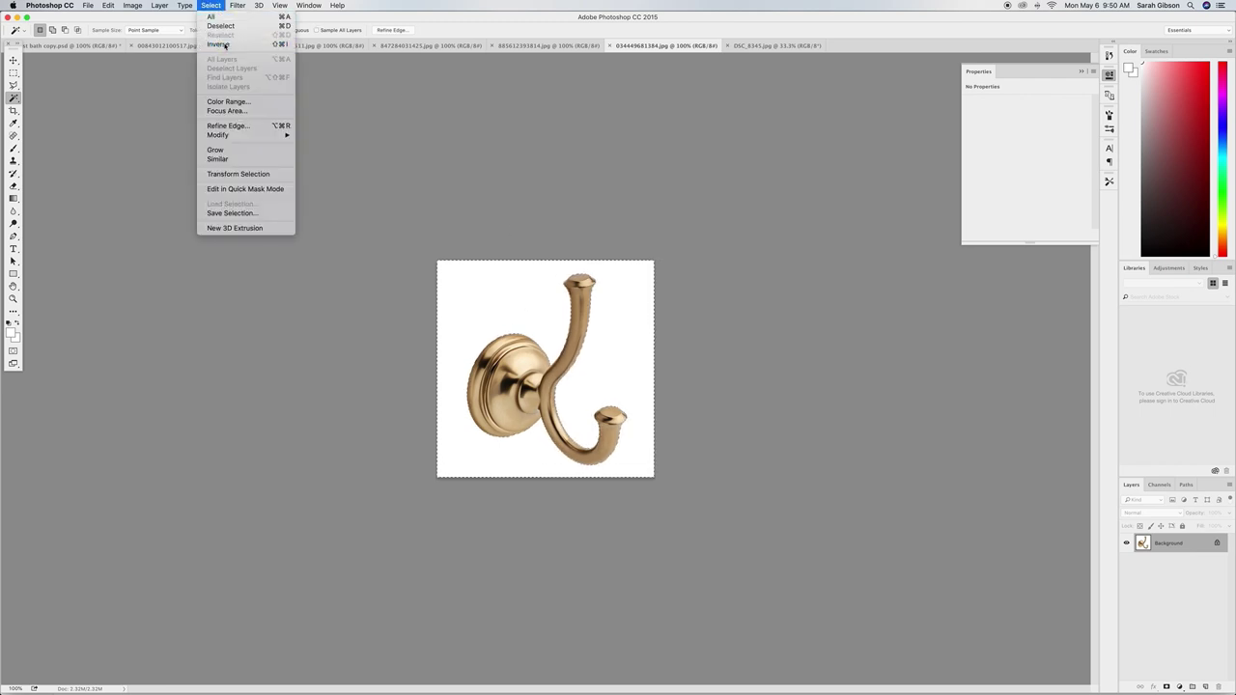
pyautogui.click(218, 44)
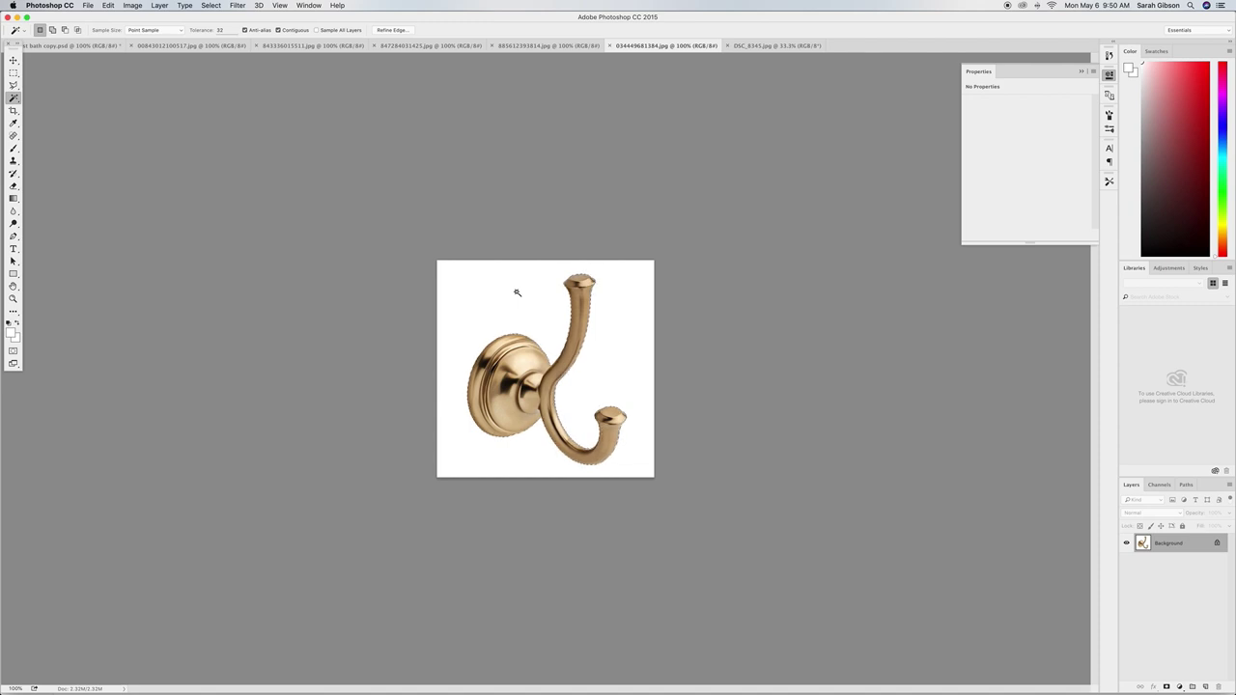
# Copy the selected brass hook into guest bath copy.psd and place it near the middle of the board.
pyautogui.press('v')
pyautogui.moveTo(511, 365); pyautogui.dragTo(106, 48)
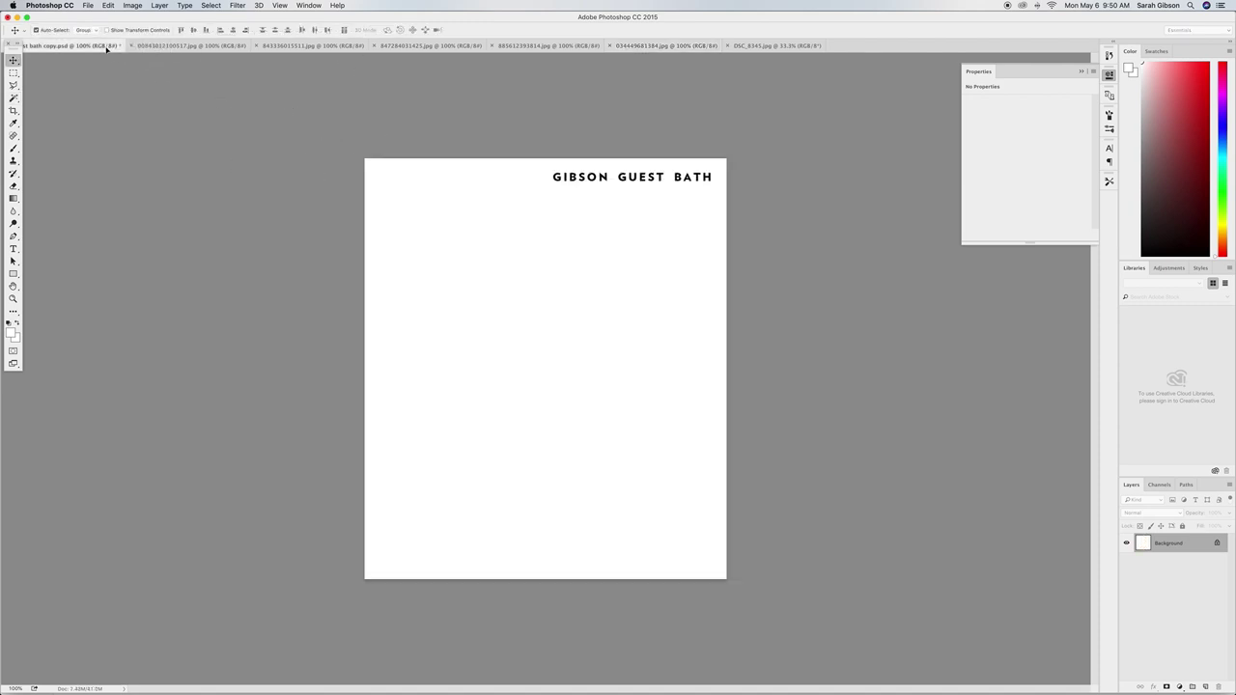
pyautogui.moveTo(450, 285); pyautogui.dragTo(481, 311)
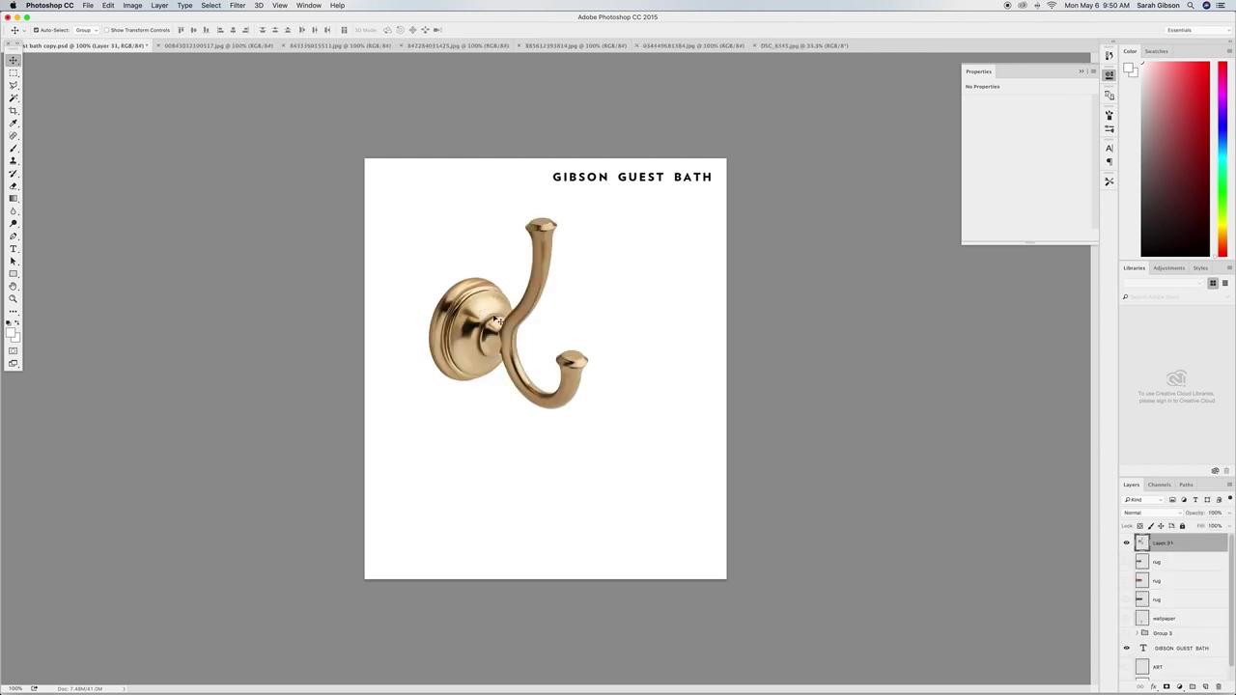
pyautogui.moveTo(558, 228); pyautogui.dragTo(570, 259)
# Scale the hook down to a small size with Free Transform and place it in the lower part of the board.
pyautogui.press('super+t')
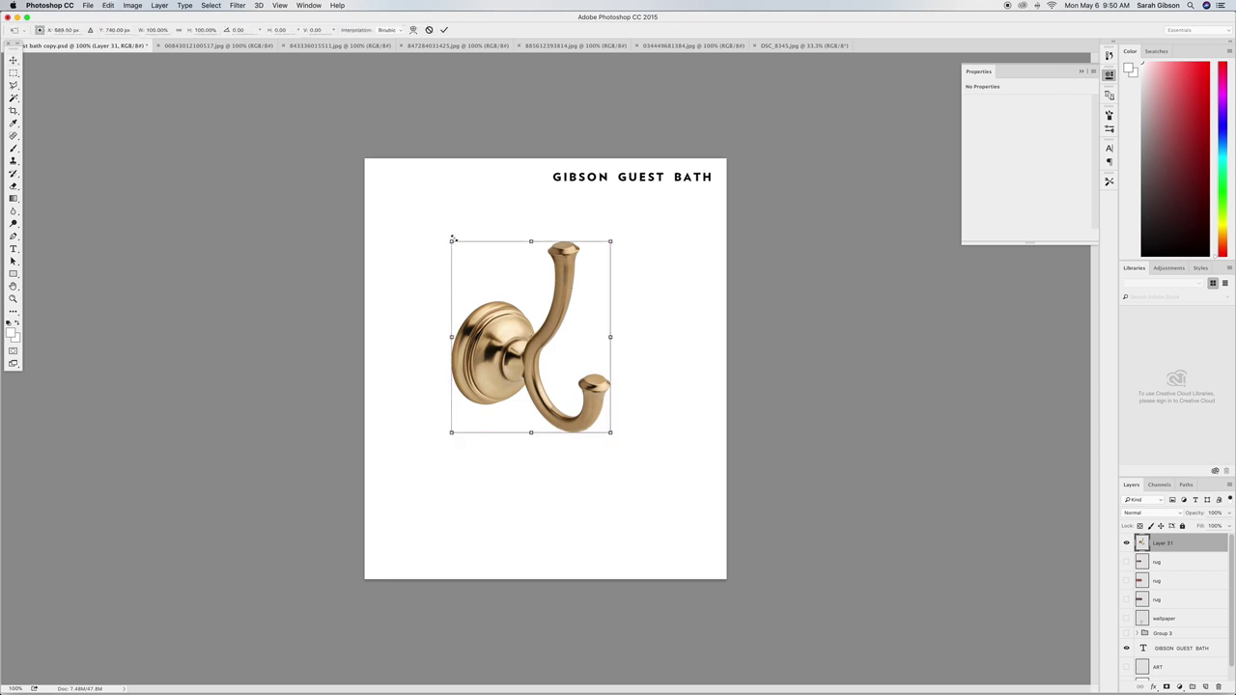
pyautogui.moveTo(451, 240); pyautogui.dragTo(530, 465)
pyautogui.press('Return')
# Return to the hook's source image 034449681384.jpg and deselect the hook outline.
pyautogui.click(796, 45)
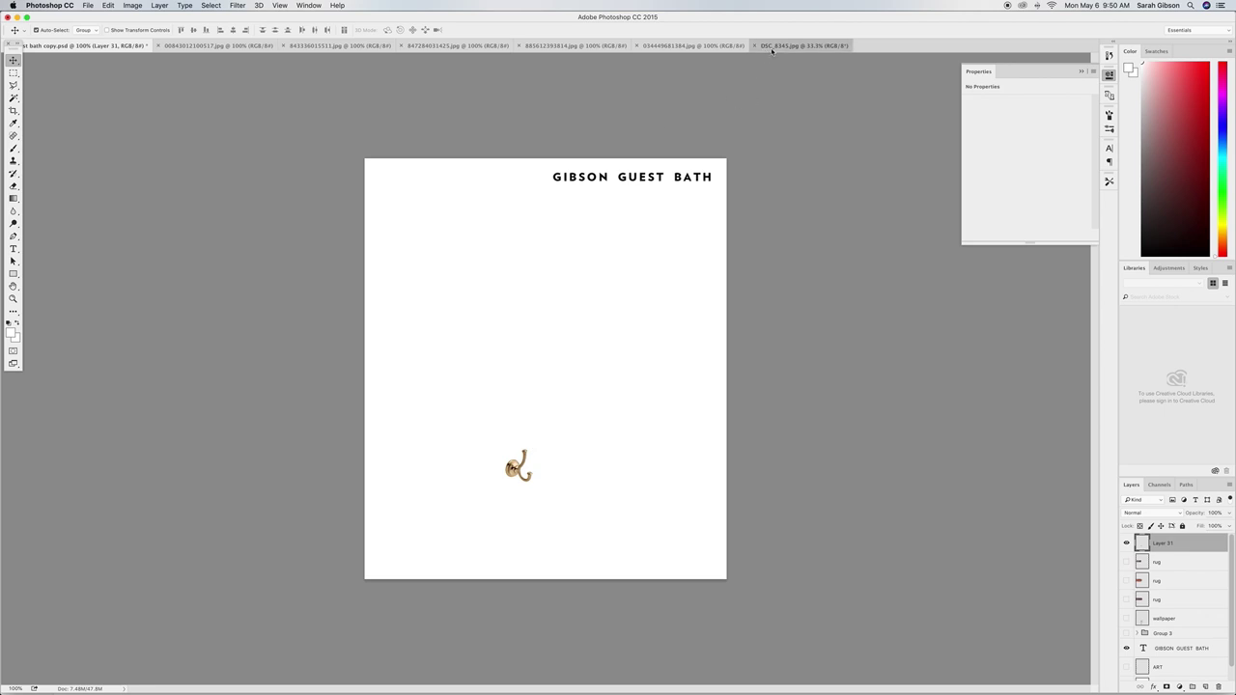
pyautogui.click(693, 45)
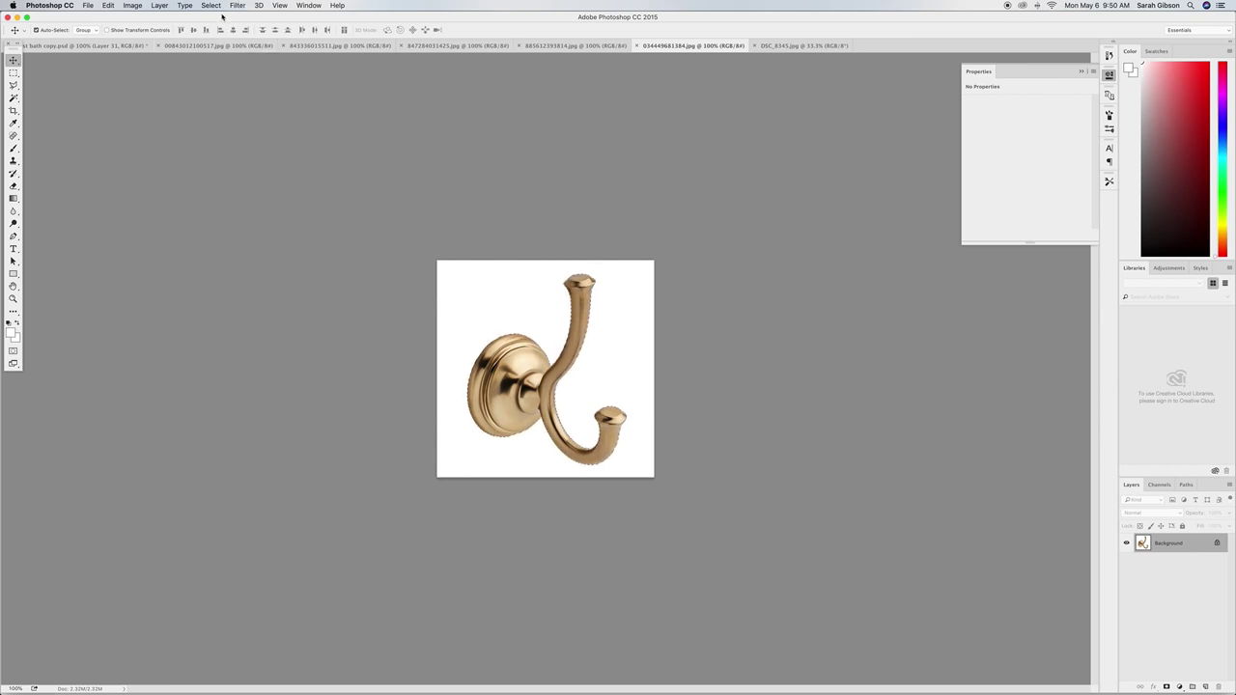
pyautogui.press('super+i')
pyautogui.press('super+z')
pyautogui.click(210, 6)
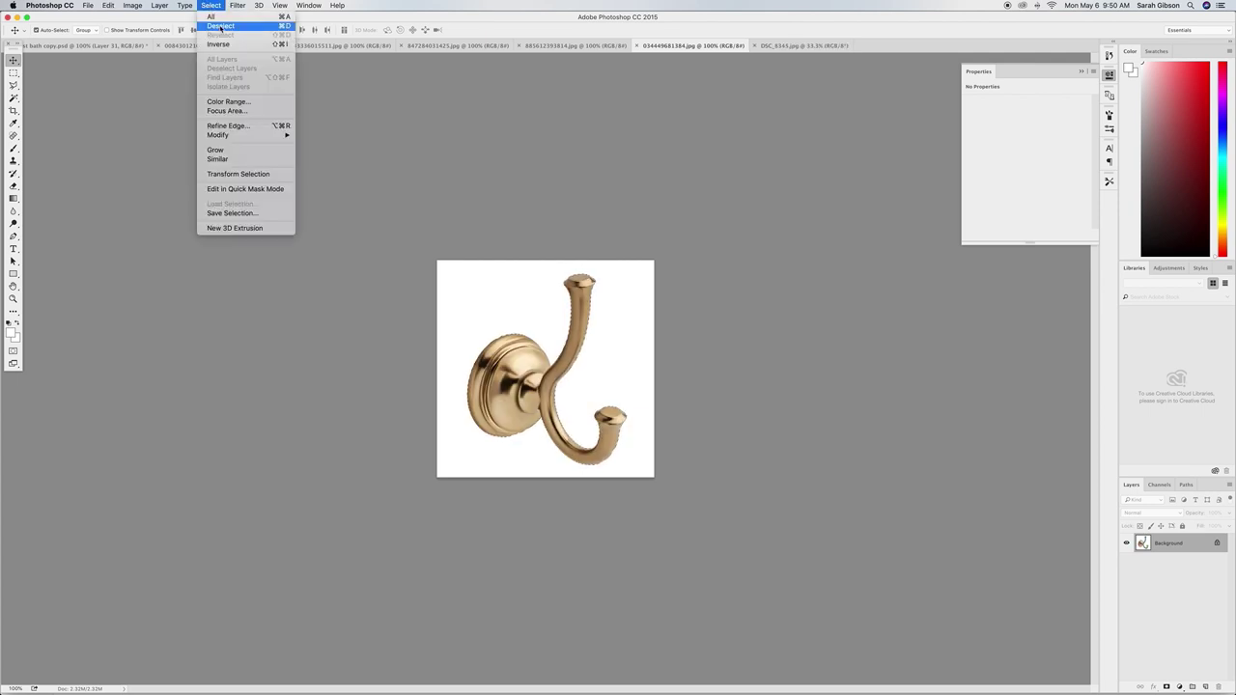
pyautogui.click(220, 28)
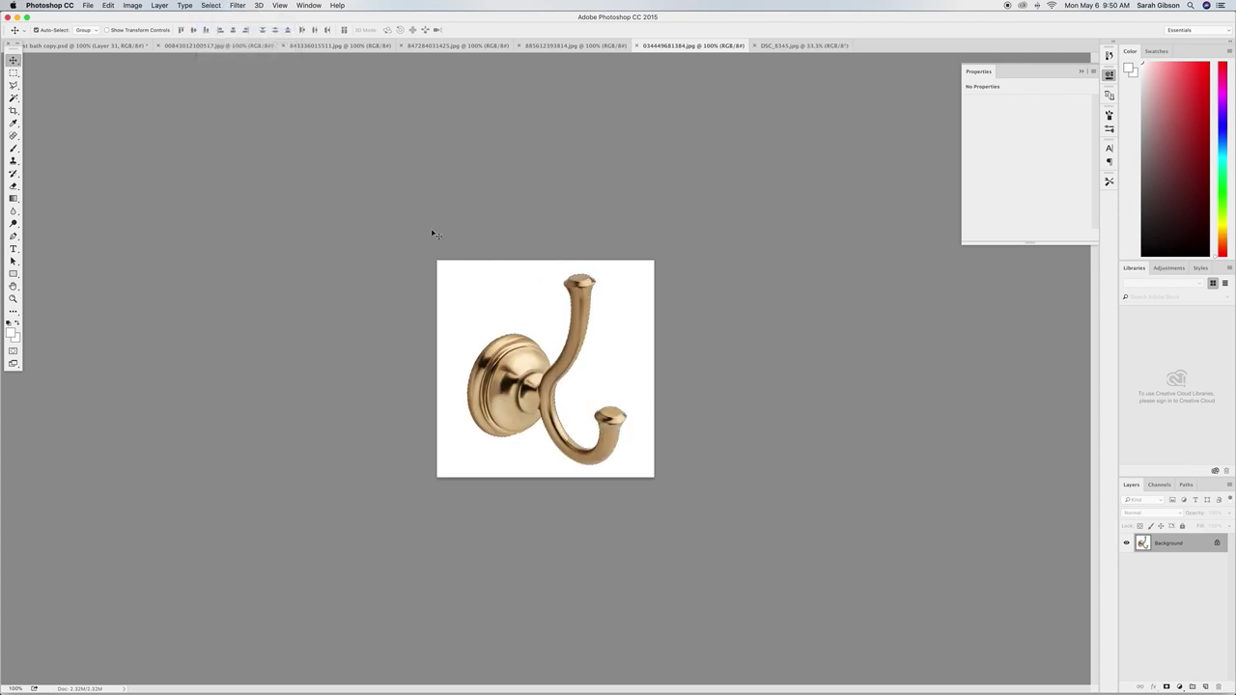
# Add a second, full-size copy of the hook image to the board and position it above the small hook.
pyautogui.click(117, 45)
pyautogui.moveTo(516, 350); pyautogui.dragTo(570, 328)
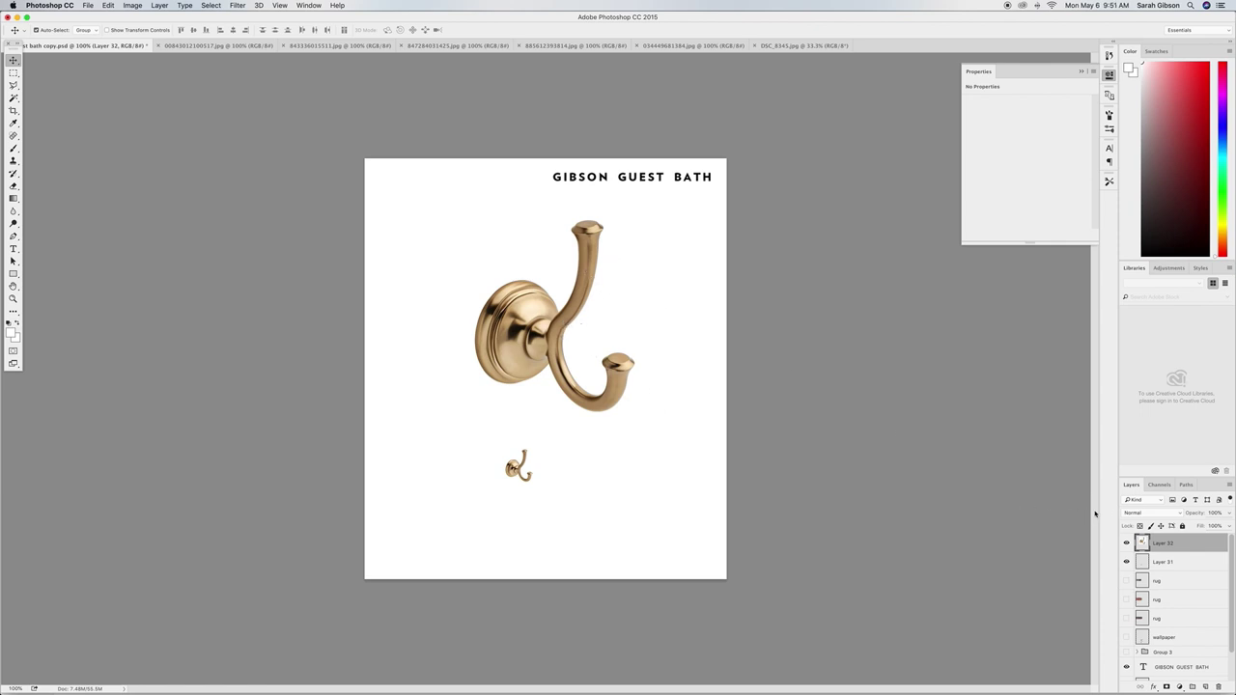
pyautogui.click(1139, 511)
pyautogui.click(1143, 542)
pyautogui.moveTo(579, 295)
pyautogui.mouseDown()
pyautogui.moveTo(593, 259)
pyautogui.moveTo(591, 278)
pyautogui.mouseUp()
# Scale the second hook copy with Free Transform and delete its layer from the board.
pyautogui.hotkey('ctrl', 't')
pyautogui.moveTo(456, 193); pyautogui.dragTo(618, 350)
pyautogui.press('Return')
pyautogui.press('Delete')
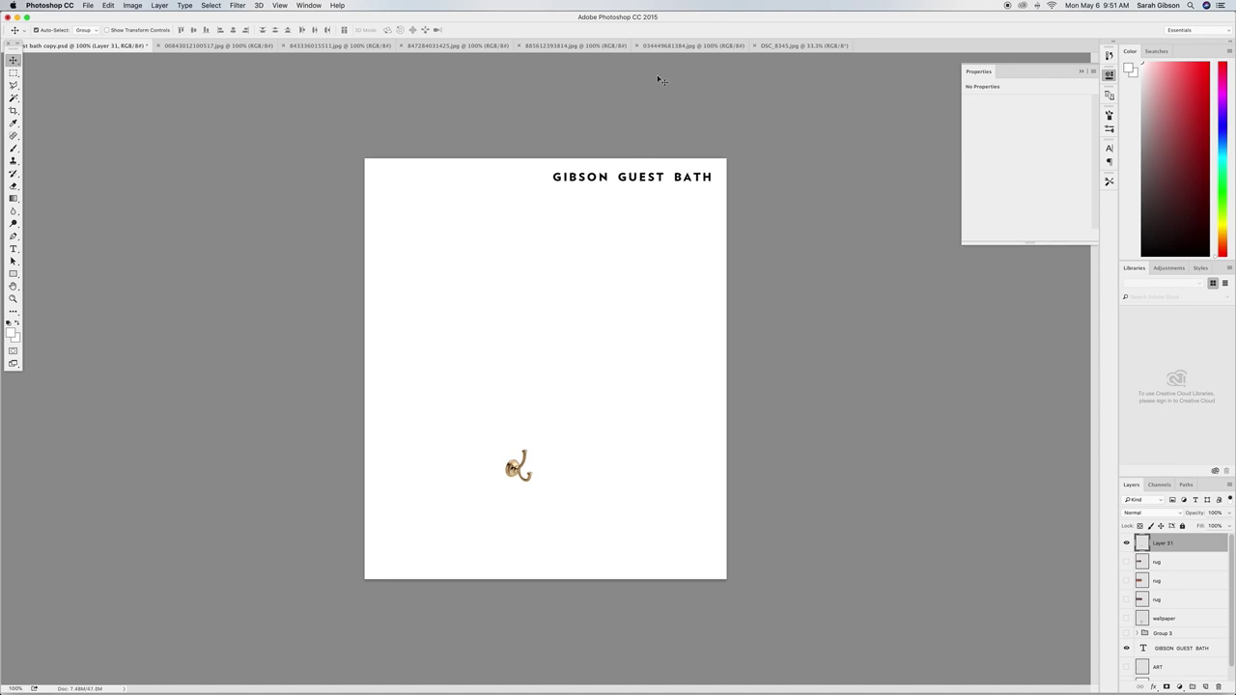
# Close the hook's source image, then select the toilet in 885612393814.jpg with a rectangular marquee and copy it onto the board.
pyautogui.click(640, 47)
pyautogui.click(637, 46)
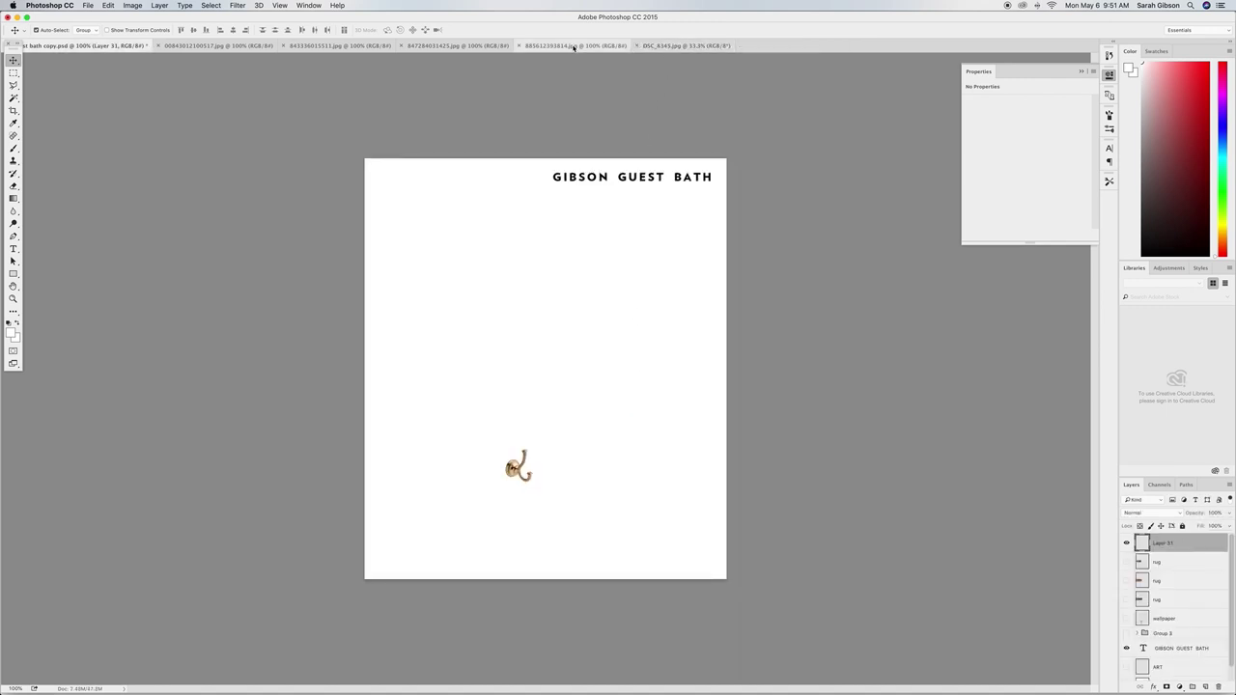
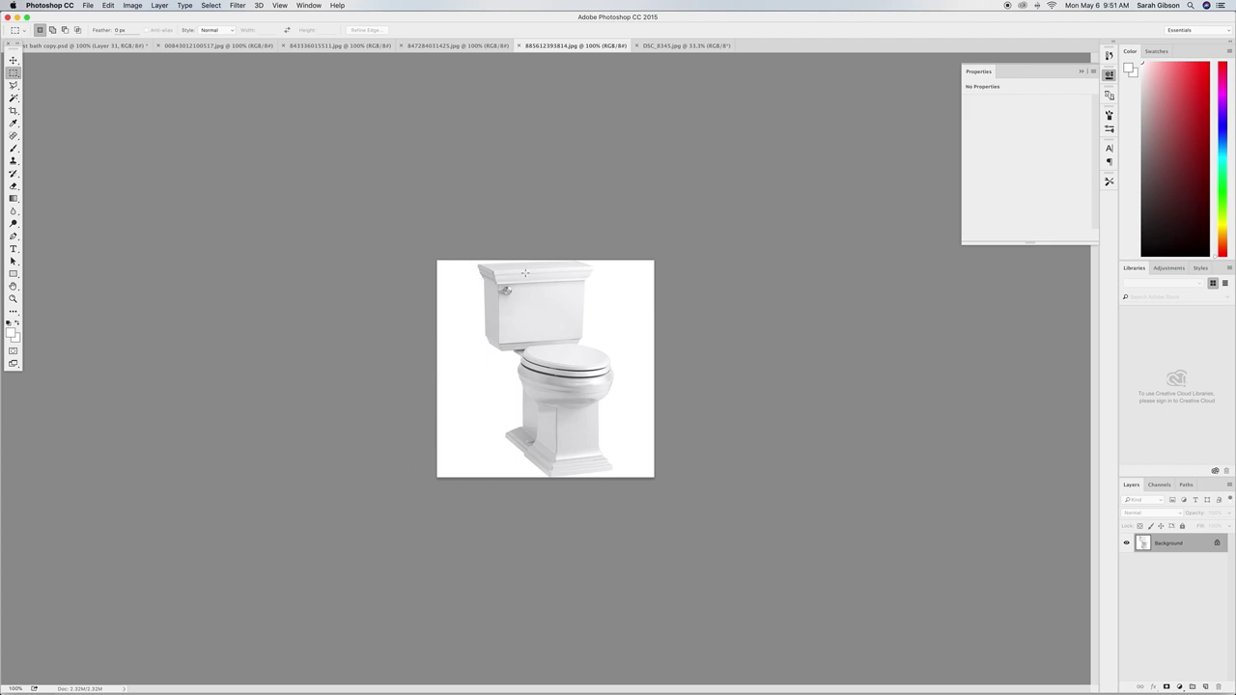
pyautogui.moveTo(475, 253); pyautogui.dragTo(620, 477)
pyautogui.press('v')
pyautogui.moveTo(567, 330); pyautogui.dragTo(515, 464)
# Scale the toilet down with Free Transform, place it in the board's lower-right area, and close its source image.
pyautogui.press('super+t')
pyautogui.moveTo(429, 318); pyautogui.dragTo(656, 440)
pyautogui.press('Return')
pyautogui.click(528, 45)
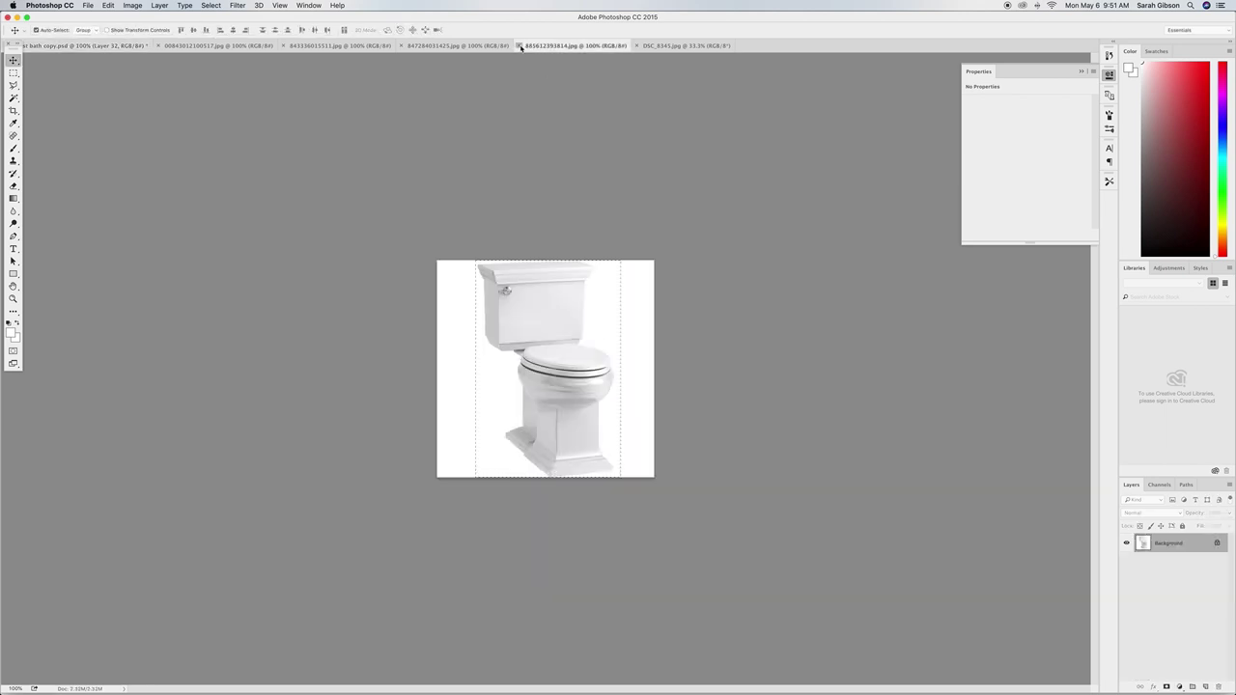
pyautogui.click(519, 45)
# Select the two-shade sconce in 847284031425.jpg with a rectangular marquee and copy it onto the board.
pyautogui.click(477, 46)
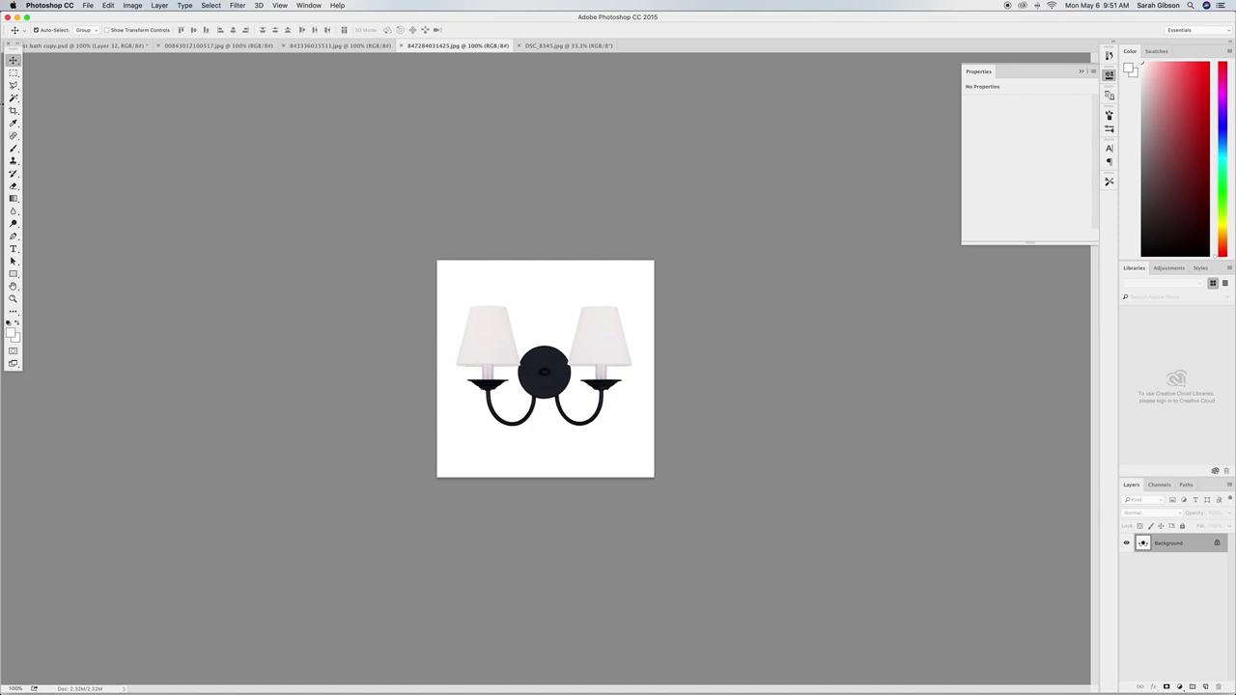
pyautogui.click(14, 74)
pyautogui.moveTo(450, 290); pyautogui.dragTo(638, 435)
pyautogui.press('v')
pyautogui.moveTo(489, 337); pyautogui.dragTo(334, 147)
# Scale the sconce down with Free Transform and place it between the hook and the toilet.
pyautogui.moveTo(139, 47); pyautogui.dragTo(140, 47)
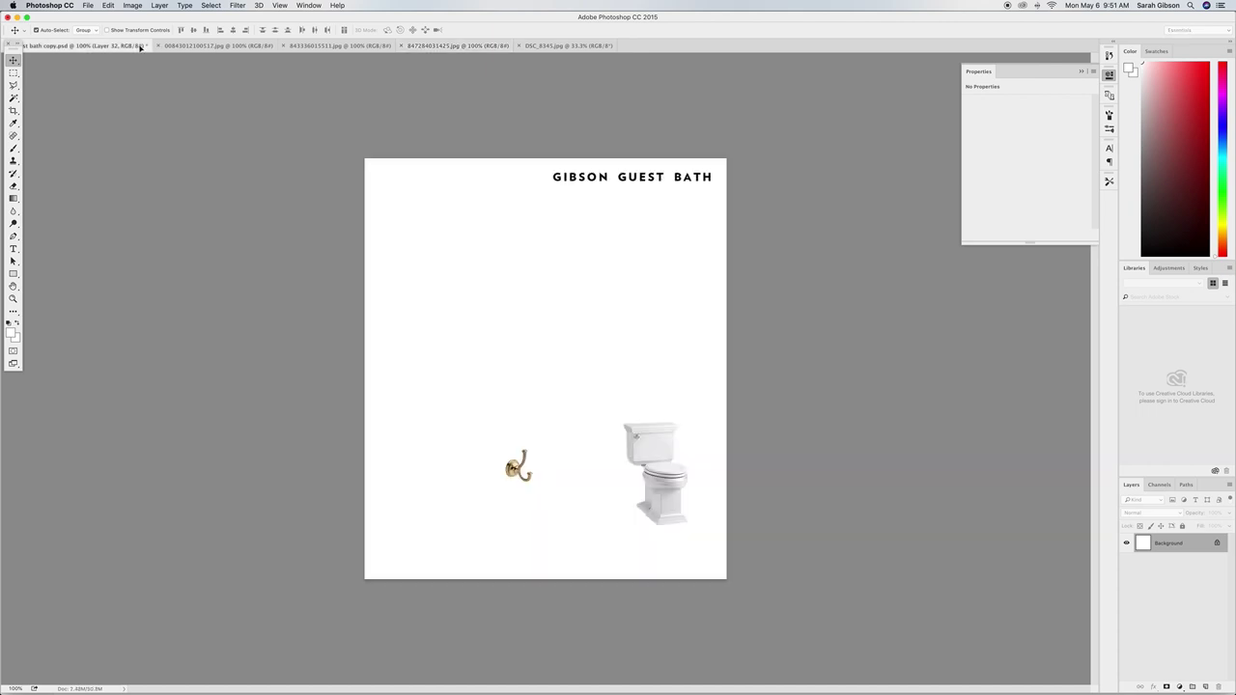
pyautogui.moveTo(527, 338); pyautogui.dragTo(529, 340)
pyautogui.hotkey('ctrl', 't')
pyautogui.moveTo(679, 437); pyautogui.dragTo(584, 448)
pyautogui.press('Return')
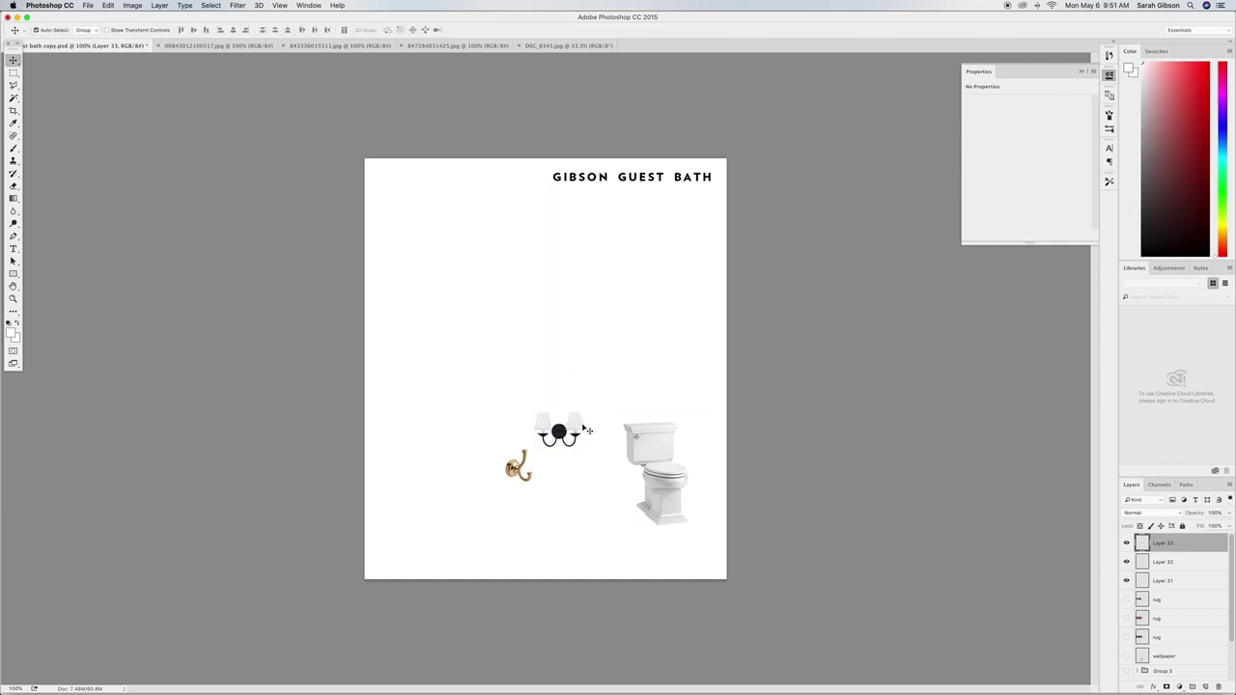
# Close the sconce's source image and get the Polygonal Lasso ready on the cabinet pull photo DSC_8345.jpg.
pyautogui.click(301, 45)
pyautogui.click(405, 45)
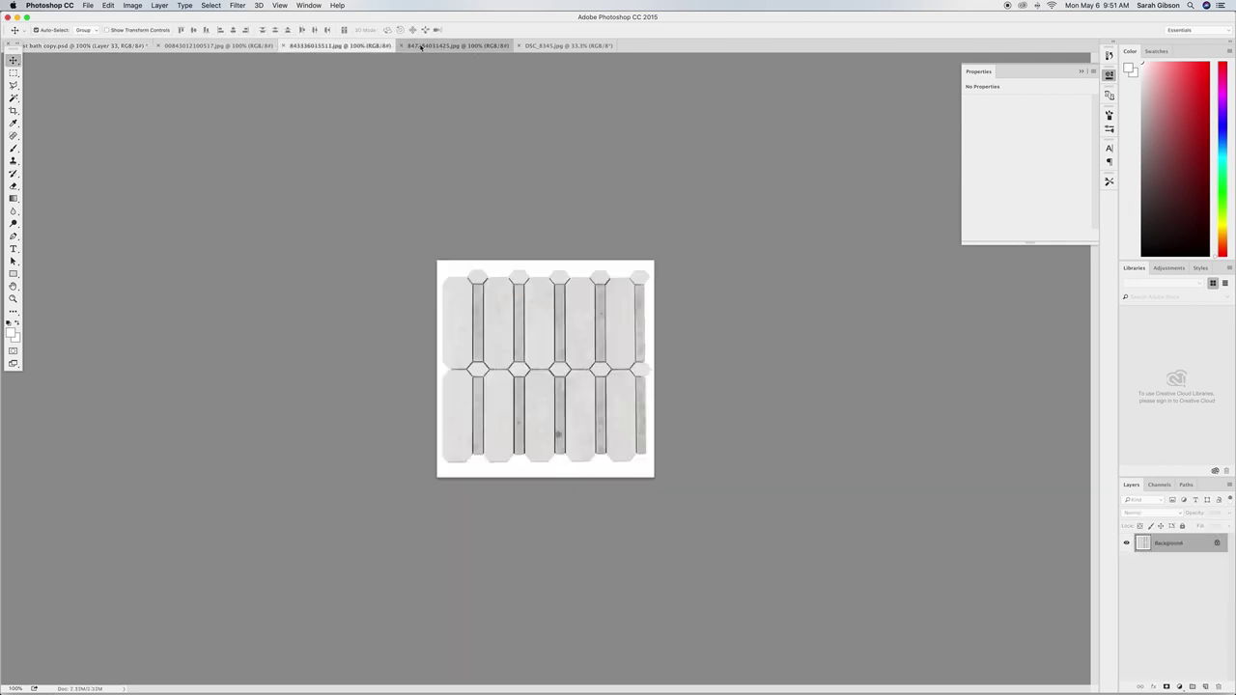
pyautogui.click(402, 45)
pyautogui.click(448, 46)
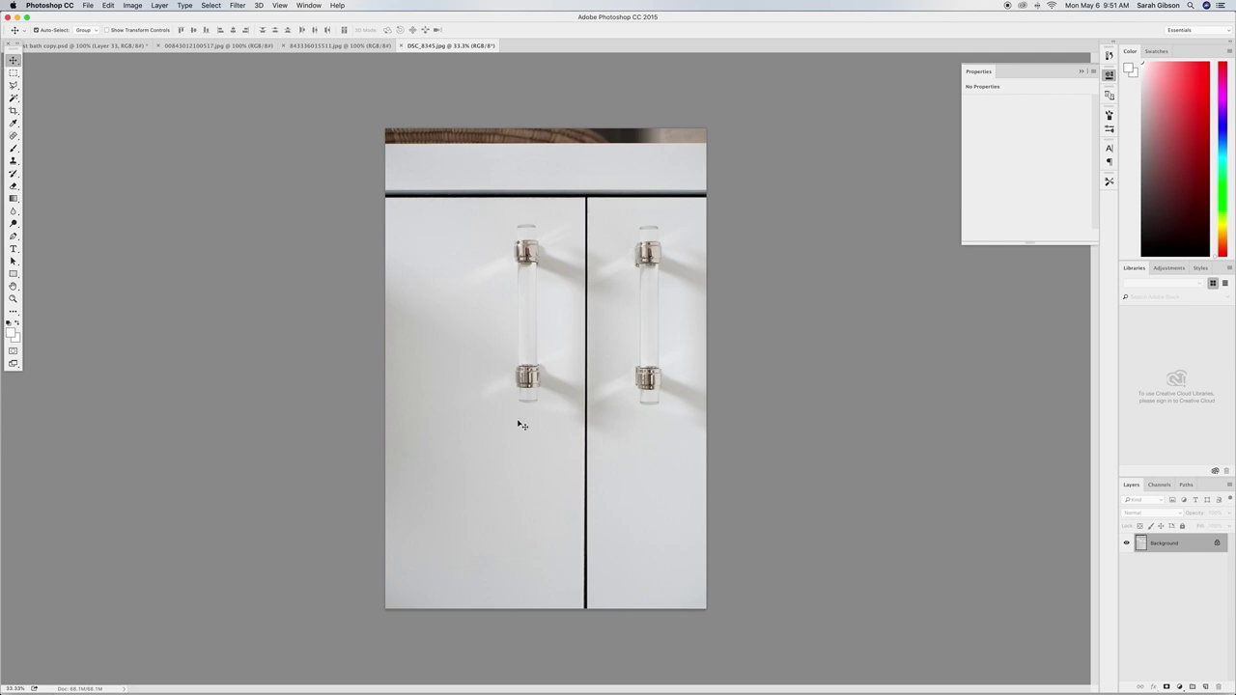
pyautogui.click(13, 85)
pyautogui.press('super+plus')
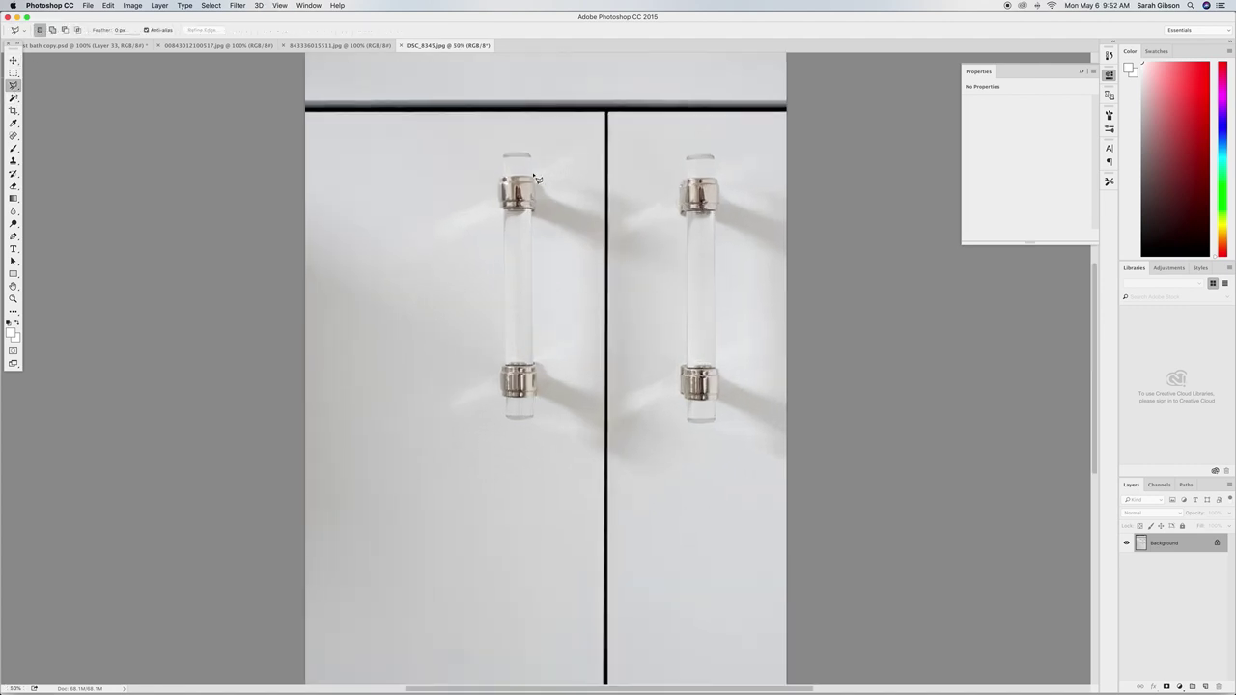
pyautogui.moveTo(530, 157)
pyautogui.mouseDown()
pyautogui.moveTo(510, 157)
pyautogui.moveTo(504, 179)
pyautogui.mouseUp()
pyautogui.moveTo(509, 217); pyautogui.dragTo(507, 371)
pyautogui.moveTo(511, 401)
pyautogui.mouseDown()
pyautogui.moveTo(510, 421)
pyautogui.moveTo(531, 424)
pyautogui.moveTo(537, 408)
pyautogui.mouseUp()
pyautogui.moveTo(543, 394); pyautogui.dragTo(541, 370)
pyautogui.press('super+d')
# Outline the left acrylic cabinet pull with the Polygonal Lasso and copy it onto the board.
pyautogui.moveTo(531, 161); pyautogui.dragTo(554, 187)
pyautogui.press('v')
pyautogui.scroll(-1, 524, 283)
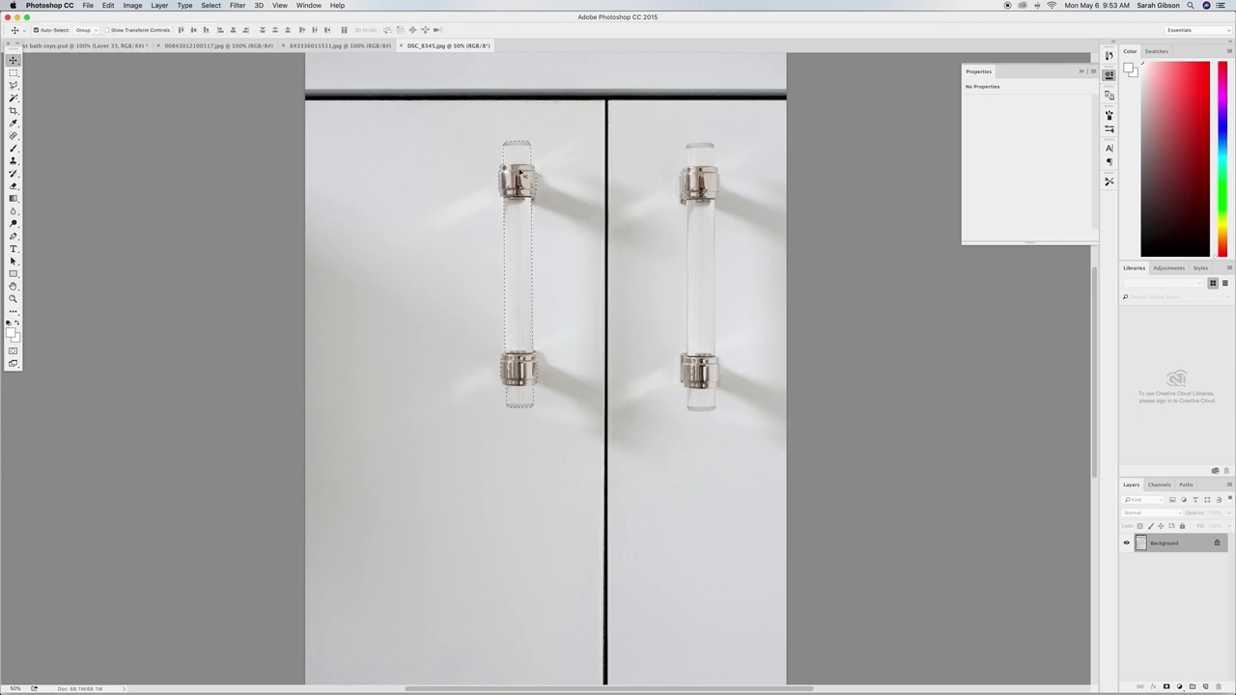
pyautogui.moveTo(521, 156); pyautogui.dragTo(113, 47)
pyautogui.moveTo(588, 305); pyautogui.dragTo(592, 307)
# Rotate the cabinet pull to horizontal and scale it down with Free Transform, placing it below the sconce.
pyautogui.hotkey('ctrl', 't')
pyautogui.moveTo(623, 256); pyautogui.dragTo(575, 509)
pyautogui.press('Return')
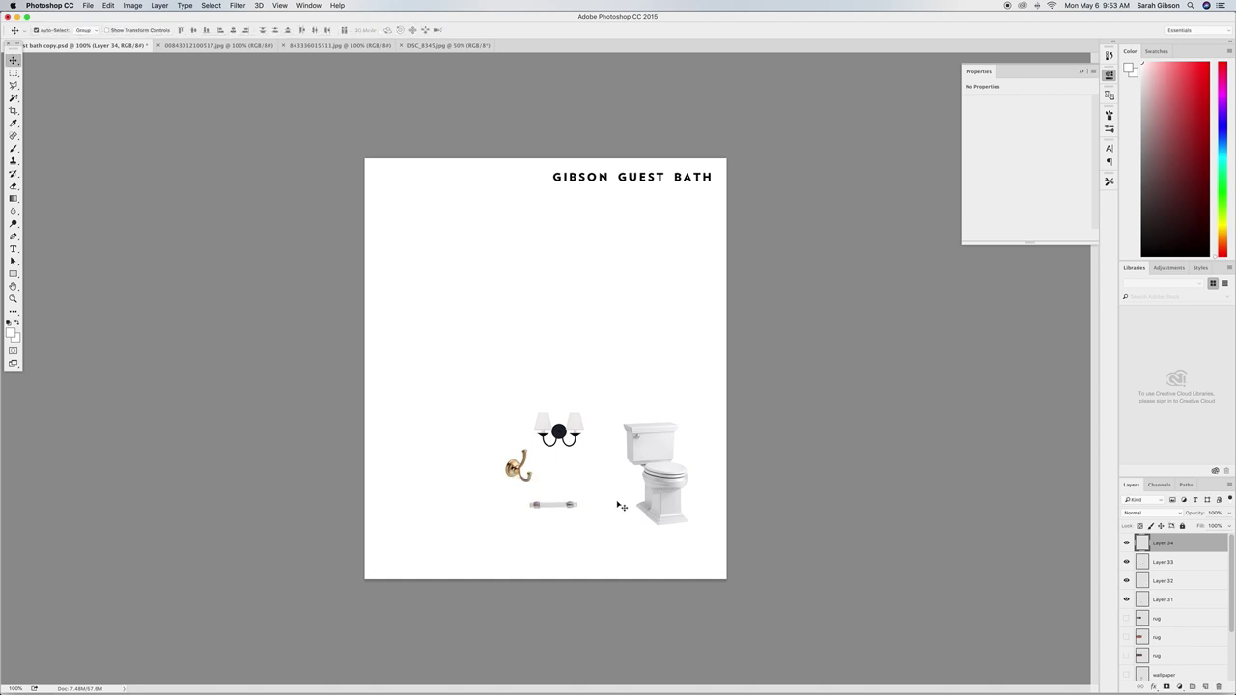
# Close the cabinet pull photo DSC_8345.jpg and bring up the tile image 843336015511.jpg.
pyautogui.click(338, 45)
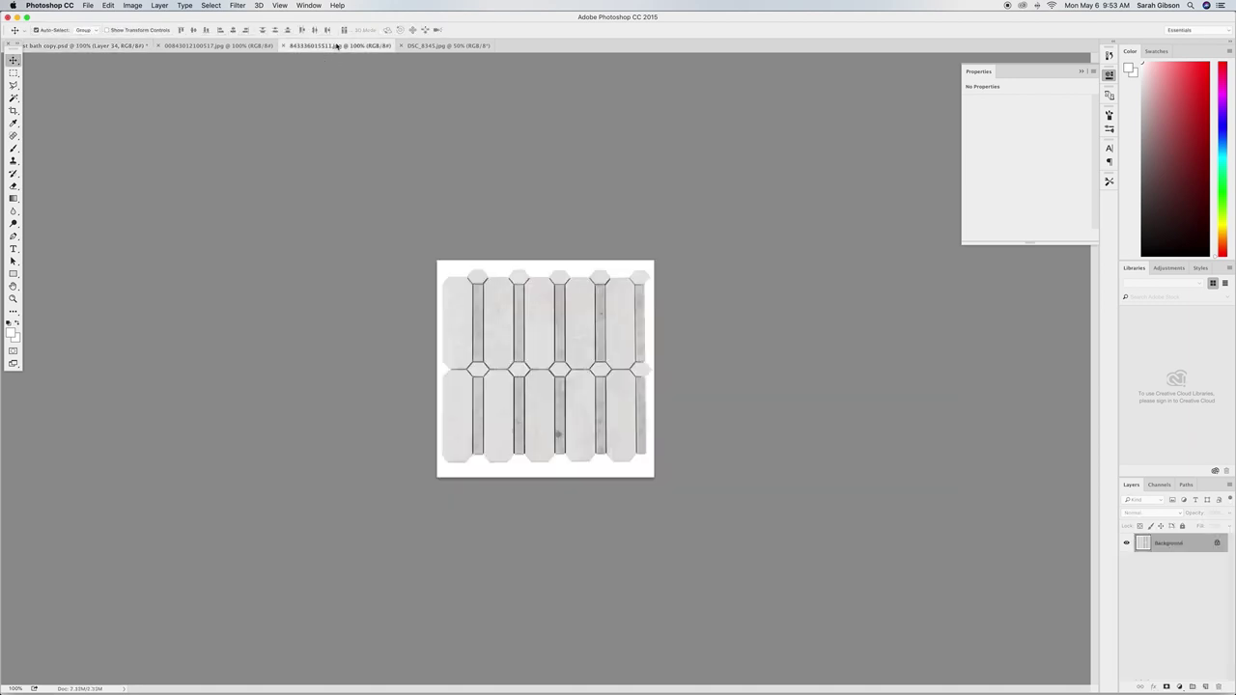
pyautogui.click(232, 45)
pyautogui.click(426, 46)
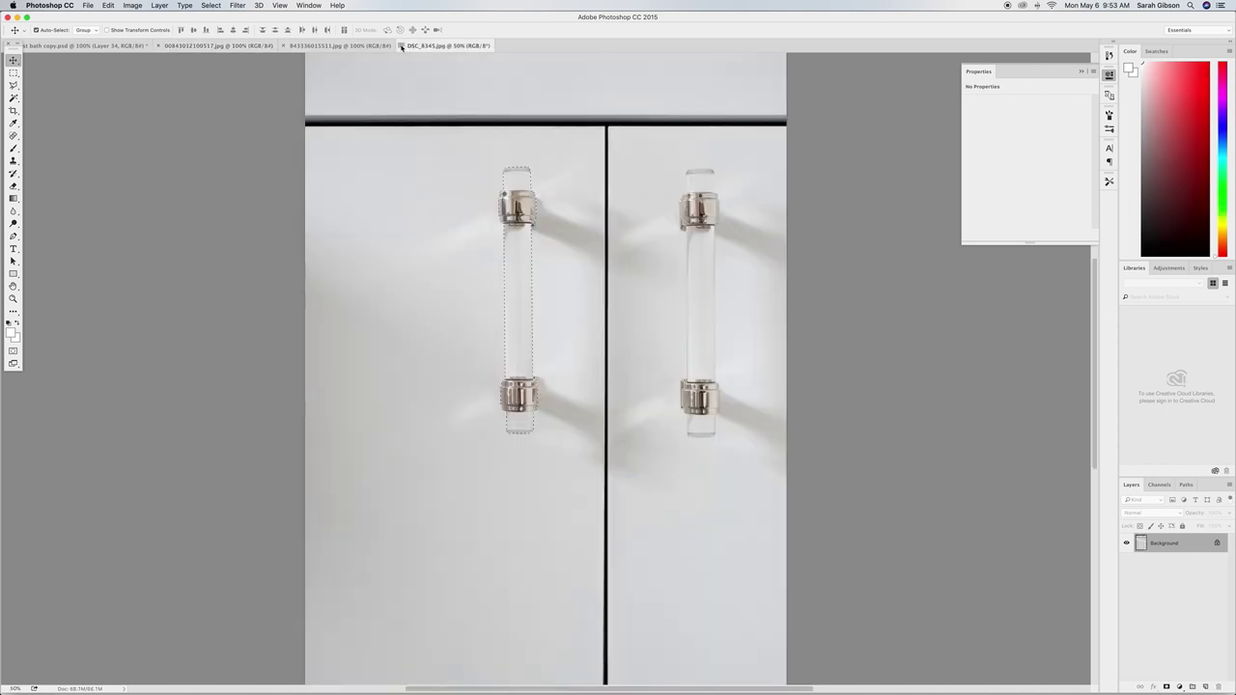
pyautogui.click(402, 45)
pyautogui.click(321, 46)
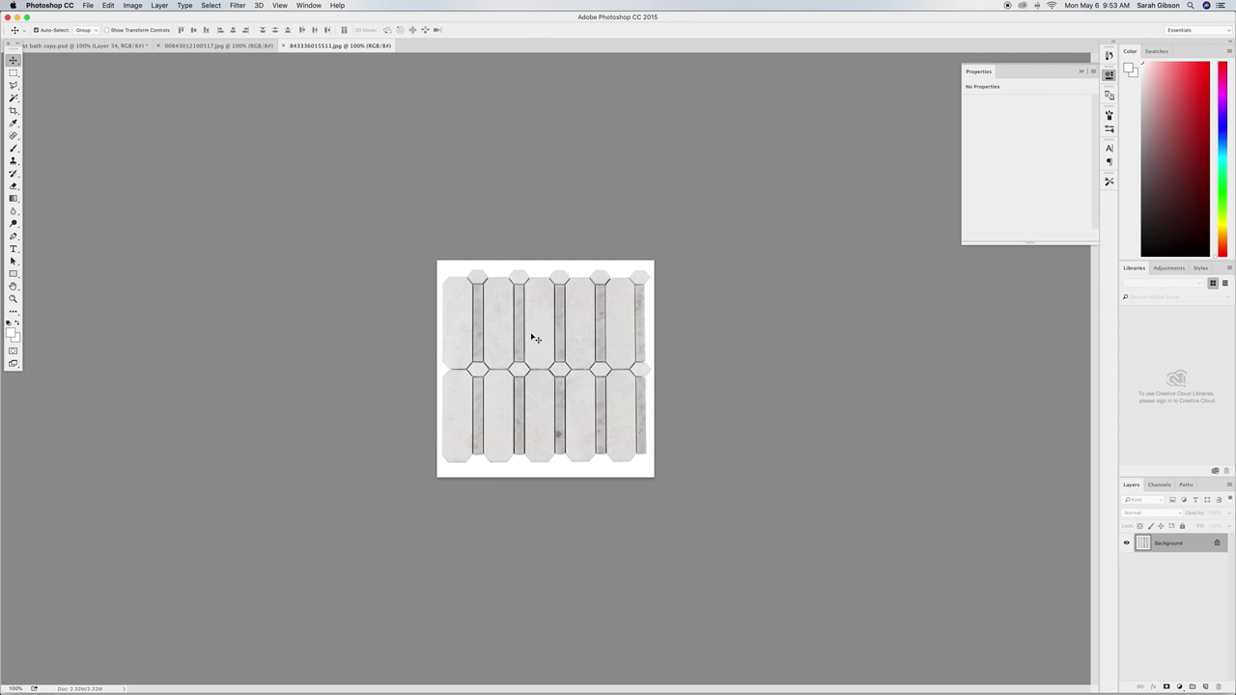
pyautogui.click(15, 86)
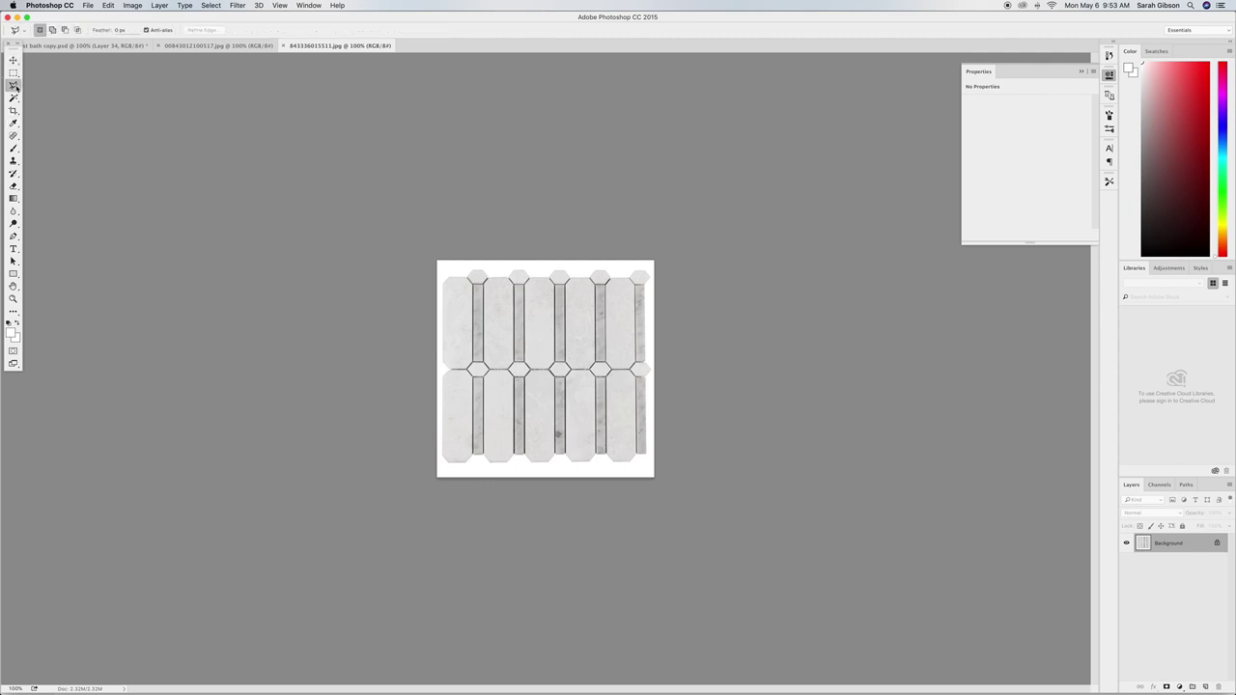
pyautogui.click(13, 98)
pyautogui.click(581, 267)
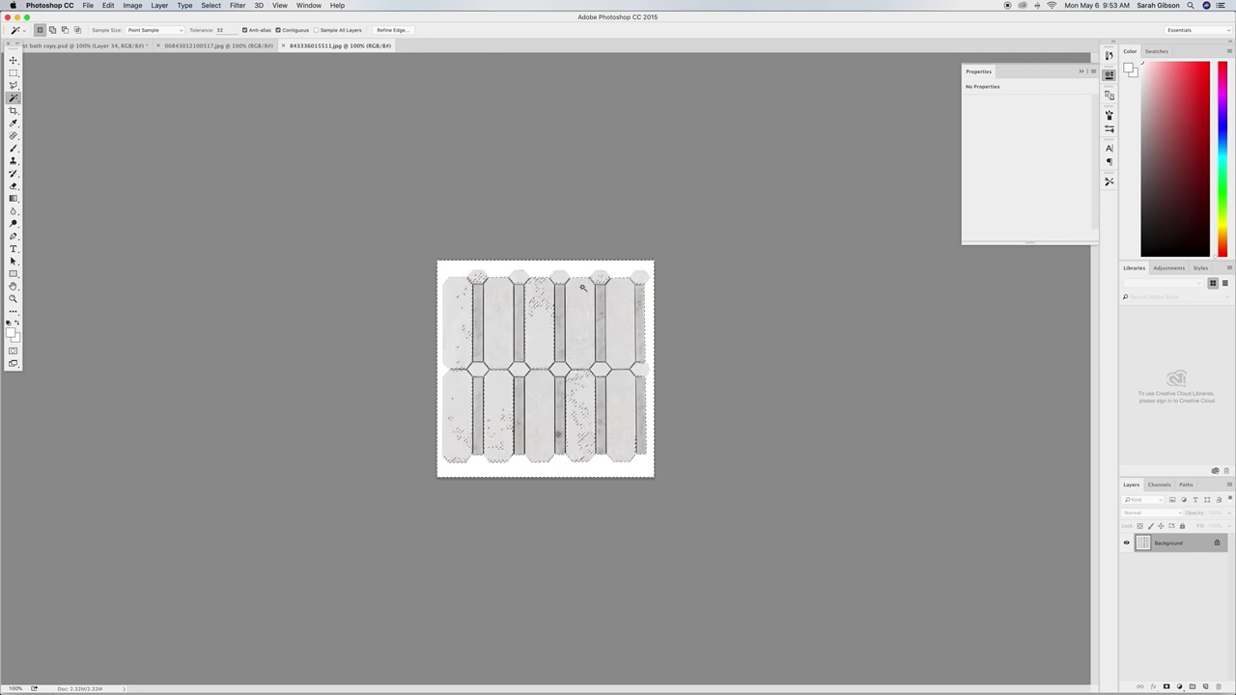
pyautogui.press('v')
pyautogui.press('super+d')
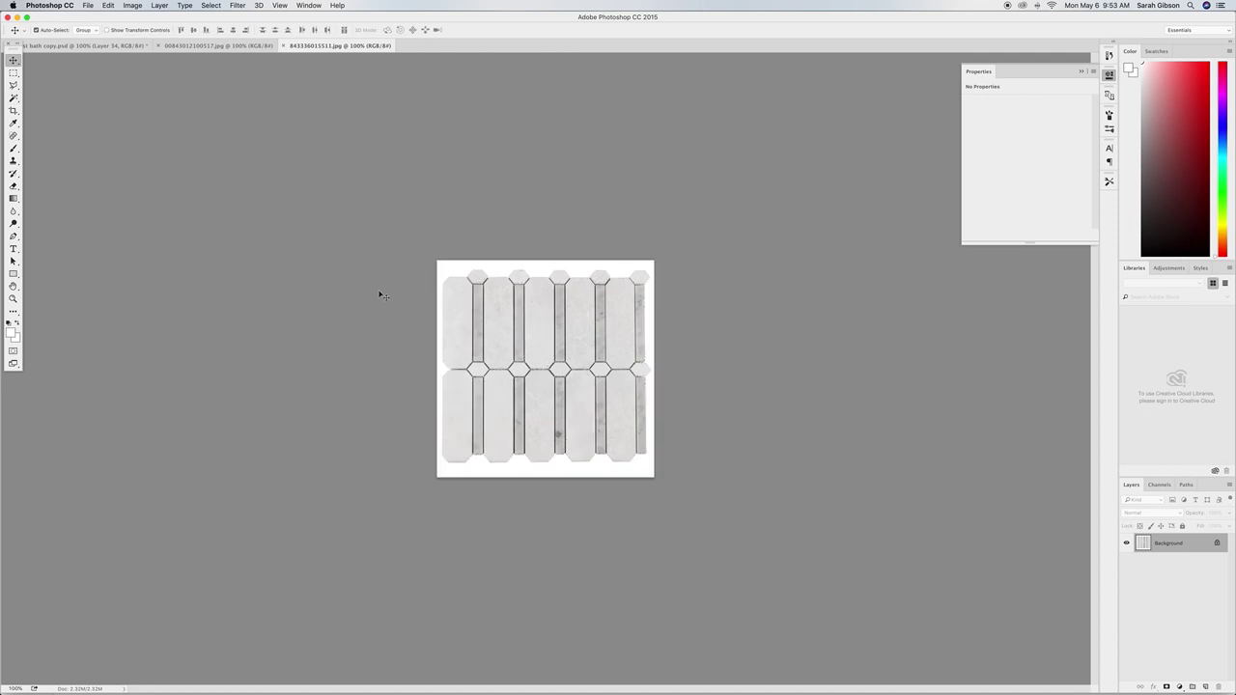
# Outline the tile sheet with the Polygonal Lasso, following its stepped upper and side edges, and copy it onto the board.
pyautogui.click(13, 85)
pyautogui.press('super+equal')
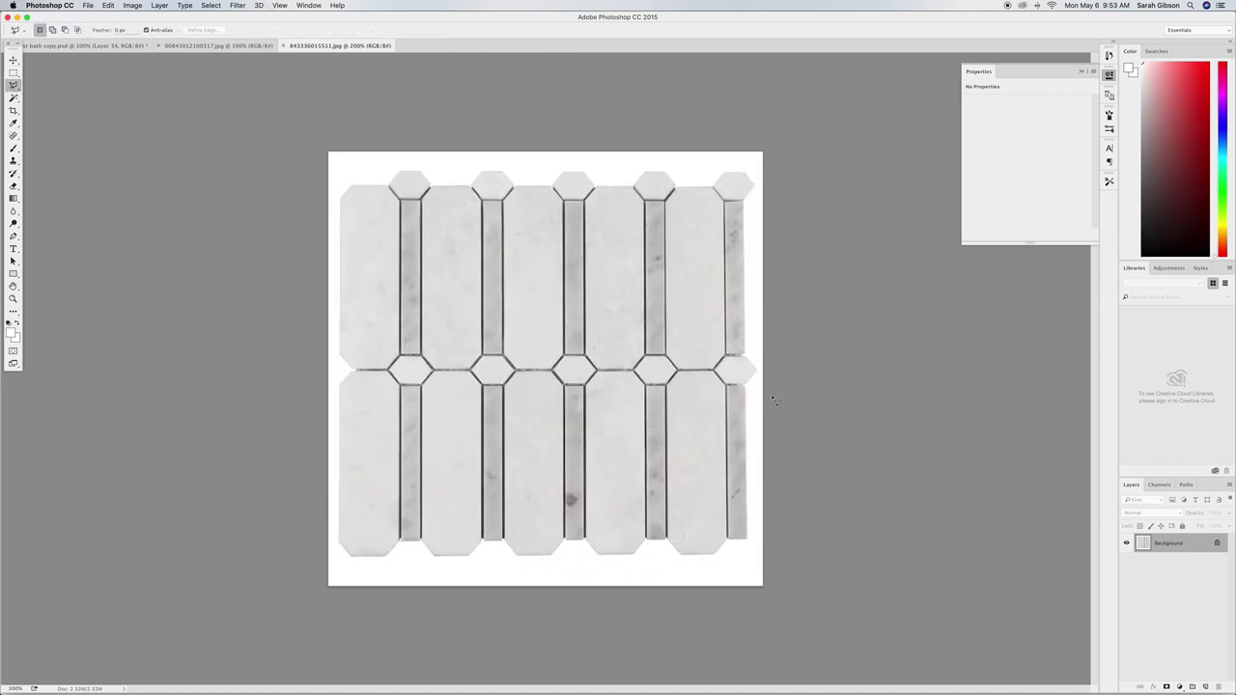
pyautogui.moveTo(747, 361)
pyautogui.mouseDown()
pyautogui.moveTo(750, 179)
pyautogui.moveTo(677, 190)
pyautogui.moveTo(646, 175)
pyautogui.moveTo(634, 190)
pyautogui.moveTo(601, 190)
pyautogui.moveTo(567, 177)
pyautogui.moveTo(555, 191)
pyautogui.moveTo(486, 177)
pyautogui.moveTo(473, 191)
pyautogui.moveTo(410, 175)
pyautogui.moveTo(351, 187)
pyautogui.moveTo(340, 224)
pyautogui.moveTo(339, 362)
pyautogui.moveTo(351, 372)
pyautogui.moveTo(342, 549)
pyautogui.moveTo(373, 579)
pyautogui.moveTo(763, 575)
pyautogui.moveTo(801, 172)
pyautogui.moveTo(743, 417)
pyautogui.moveTo(758, 382)
pyautogui.moveTo(743, 359)
pyautogui.mouseUp()
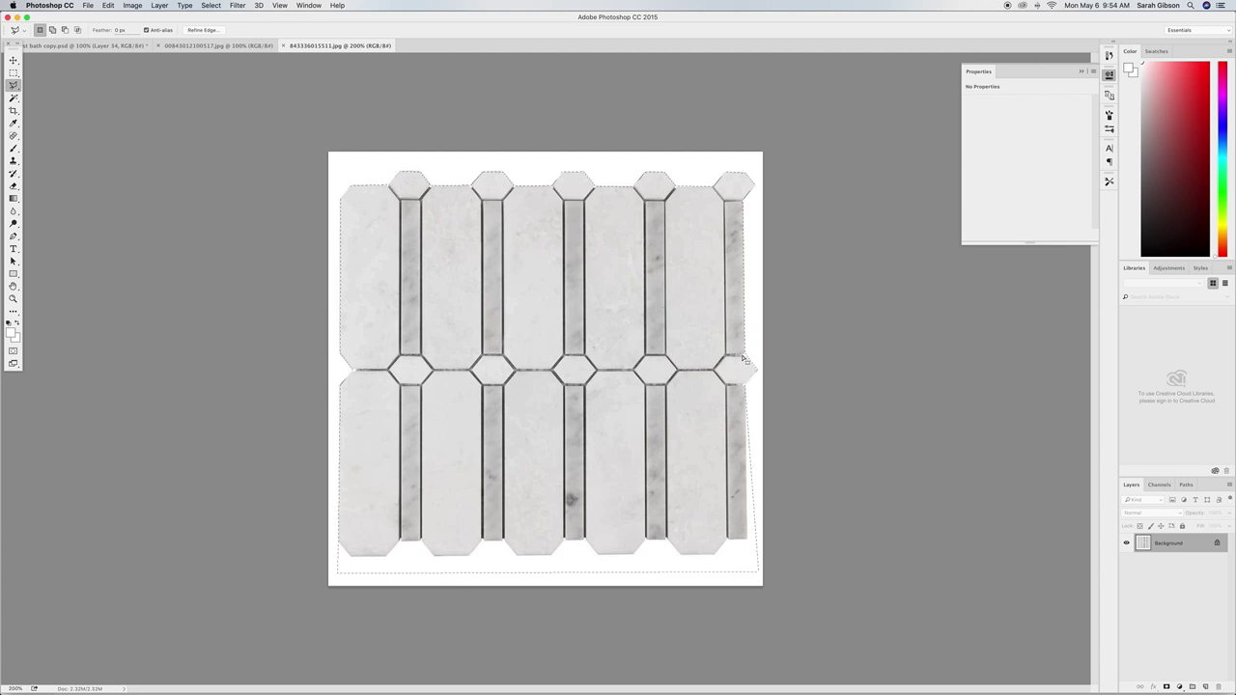
pyautogui.press('v')
pyautogui.moveTo(483, 164)
pyautogui.mouseDown()
pyautogui.moveTo(414, 118)
pyautogui.moveTo(142, 53)
pyautogui.moveTo(579, 345)
pyautogui.moveTo(556, 297)
pyautogui.mouseUp()
pyautogui.moveTo(472, 264); pyautogui.dragTo(532, 347)
# Scale the tile sheet down with Free Transform, place it in the board's lower-left area, and close its source image.
pyautogui.press('super+t')
pyautogui.moveTo(601, 410); pyautogui.dragTo(484, 570)
pyautogui.press('Return')
pyautogui.click(296, 46)
pyautogui.click(284, 46)
# Open the finished reference board guest bath.psd without creating a new library from it.
pyautogui.click(235, 46)
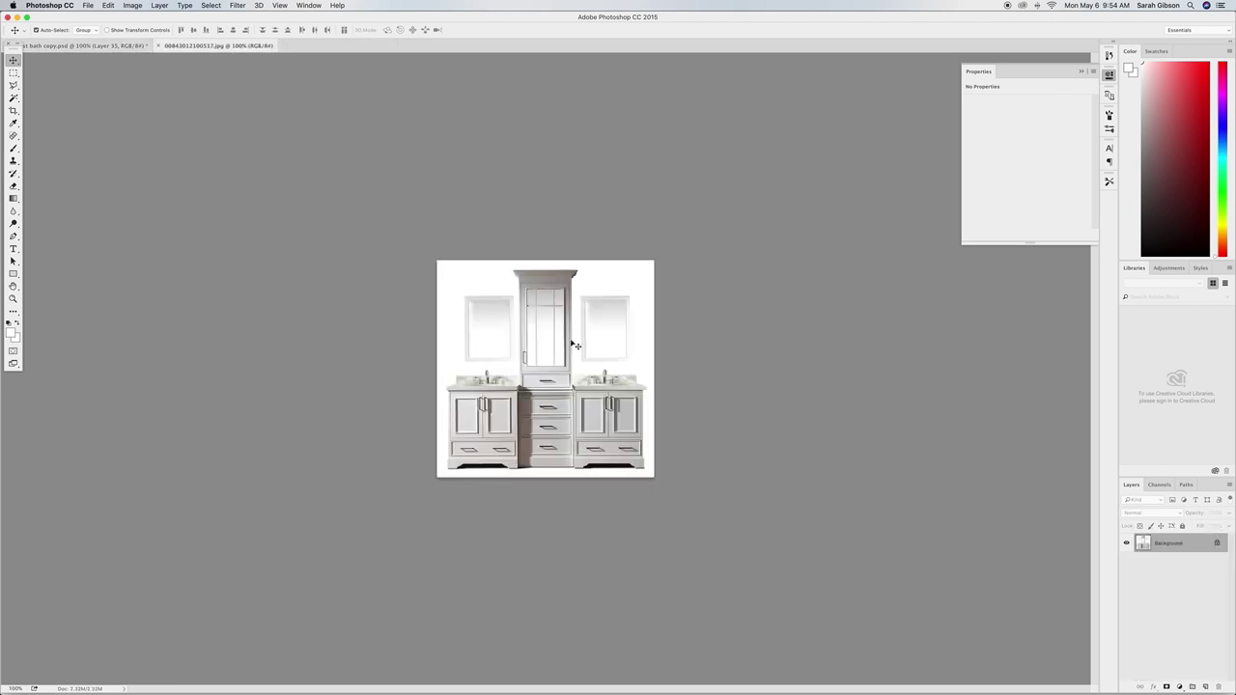
pyautogui.click(17, 17)
pyautogui.doubleClick(476, 174)
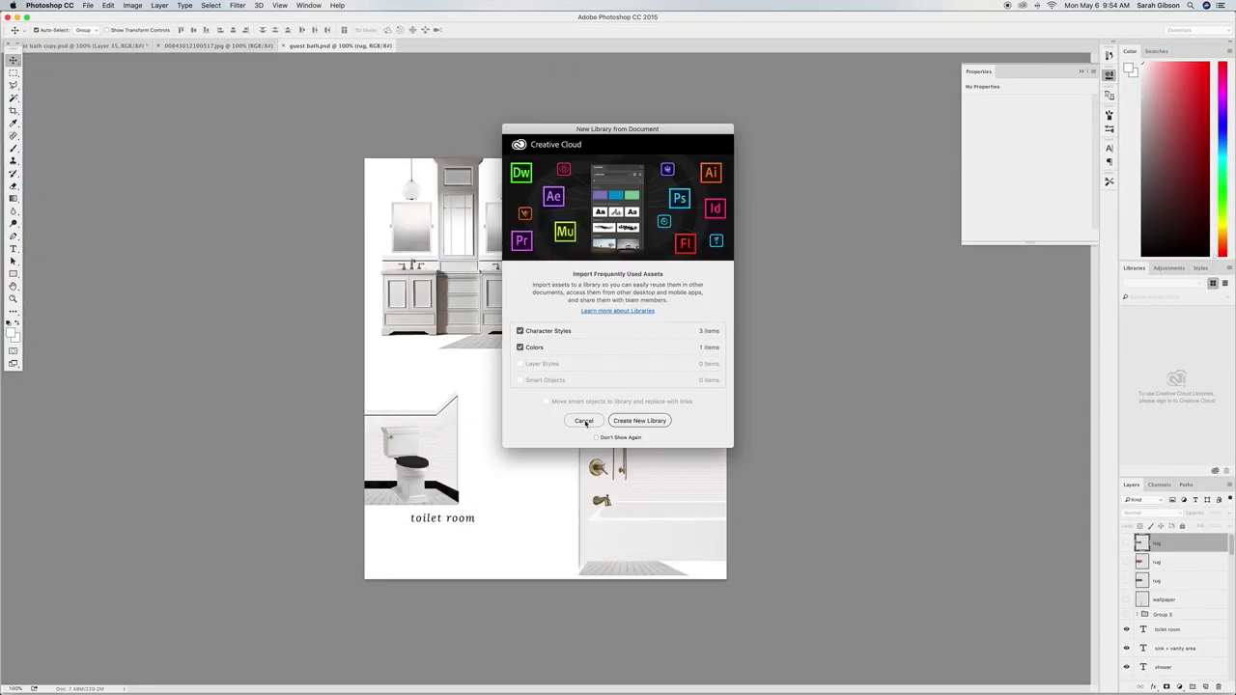
pyautogui.click(584, 421)
pyautogui.press('super+plus')
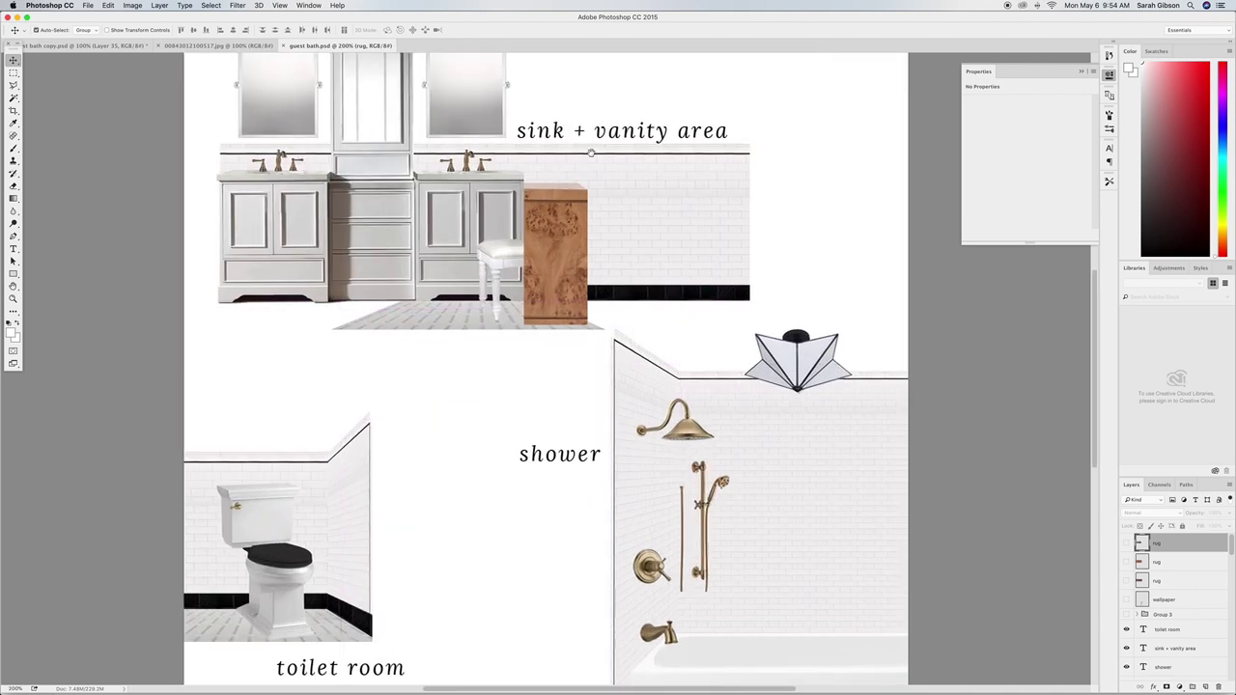
pyautogui.press('super+minus')
# Compare the vanity in 00843012100517.jpg with the edited vanity in guest bath.psd.
pyautogui.click(186, 45)
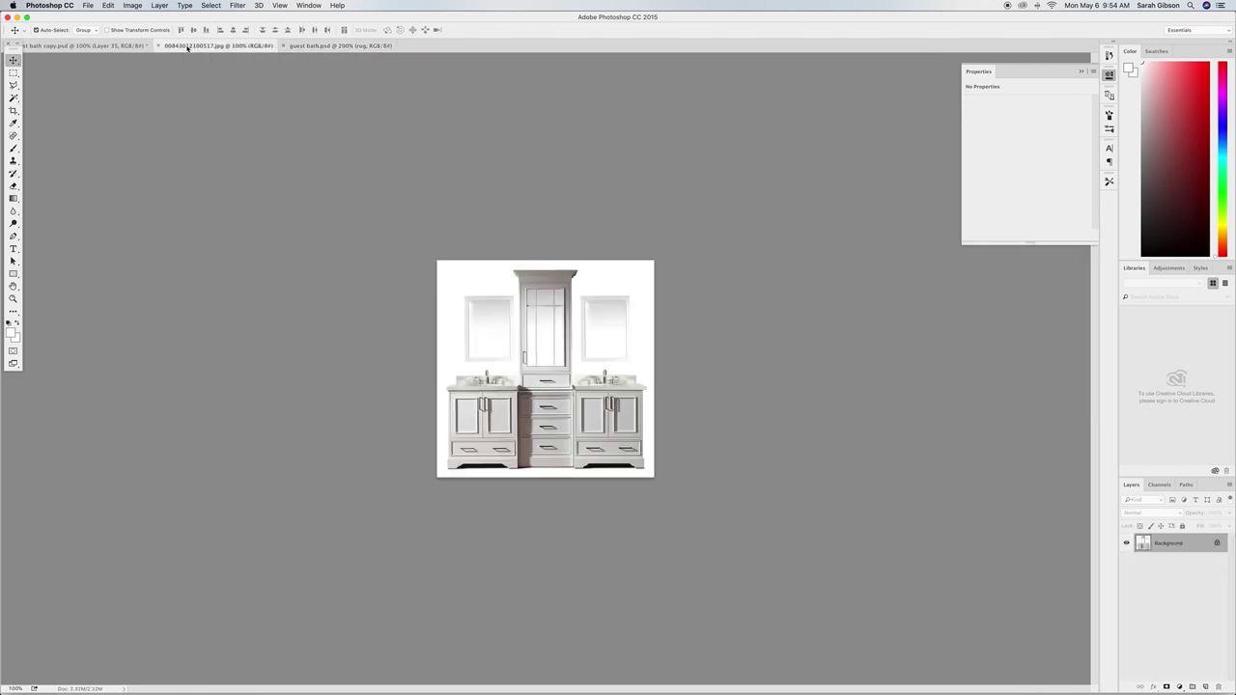
pyautogui.press('super+plus')
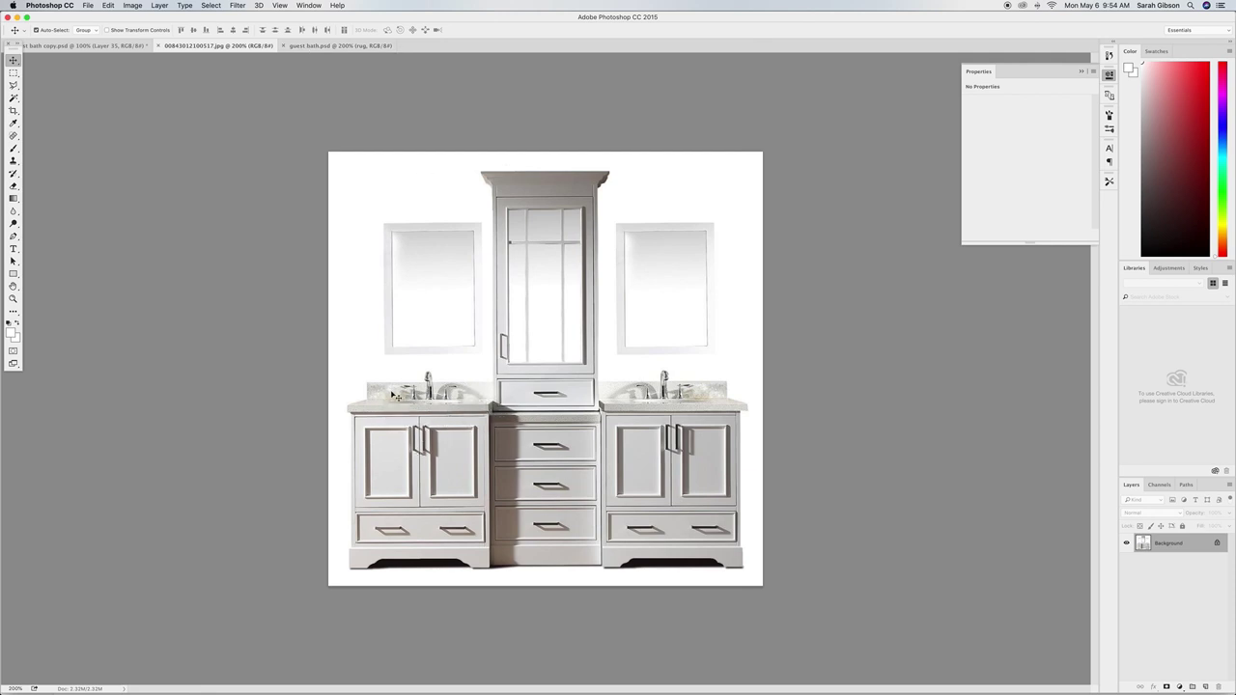
pyautogui.click(319, 45)
pyautogui.scroll(2, 407, 99)
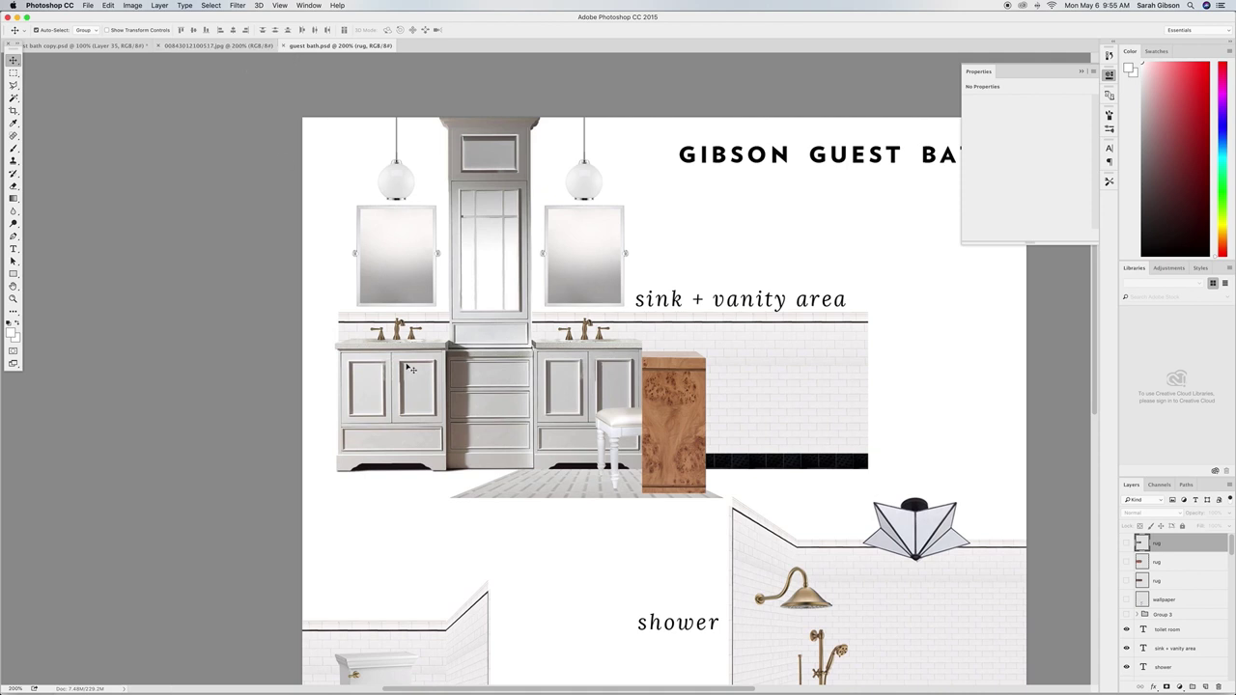
pyautogui.click(258, 46)
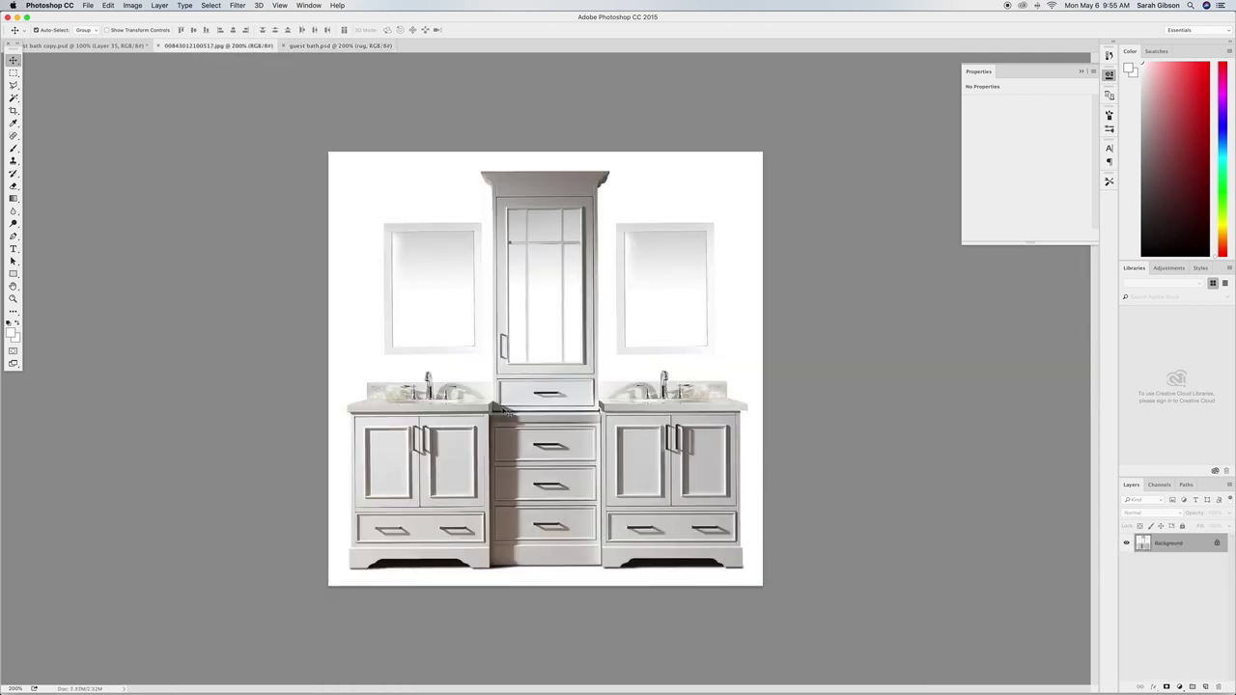
# Cut out the vanity without its mirrors using the Polygonal Lasso, place it on the board's upper left, and move the sconce below the cabinet pull.
pyautogui.click(14, 86)
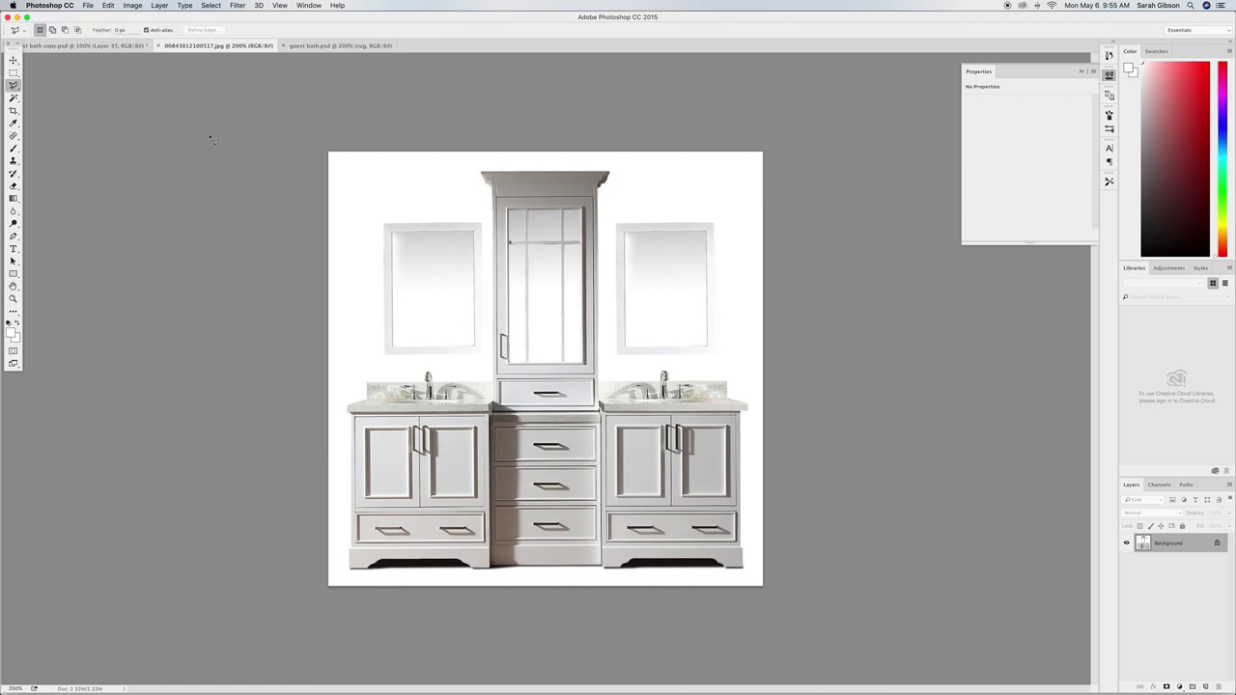
pyautogui.moveTo(492, 198)
pyautogui.mouseDown()
pyautogui.moveTo(495, 396)
pyautogui.moveTo(343, 399)
pyautogui.moveTo(358, 405)
pyautogui.moveTo(343, 488)
pyautogui.moveTo(355, 570)
pyautogui.moveTo(345, 575)
pyautogui.moveTo(745, 576)
pyautogui.moveTo(755, 396)
pyautogui.moveTo(606, 401)
pyautogui.moveTo(623, 179)
pyautogui.moveTo(599, 193)
pyautogui.moveTo(634, 188)
pyautogui.moveTo(630, 164)
pyautogui.moveTo(457, 161)
pyautogui.moveTo(493, 201)
pyautogui.moveTo(140, 48)
pyautogui.moveTo(569, 267)
pyautogui.moveTo(506, 266)
pyautogui.mouseUp()
pyautogui.press('v')
pyautogui.moveTo(565, 432); pyautogui.dragTo(582, 535)
pyautogui.click(549, 414)
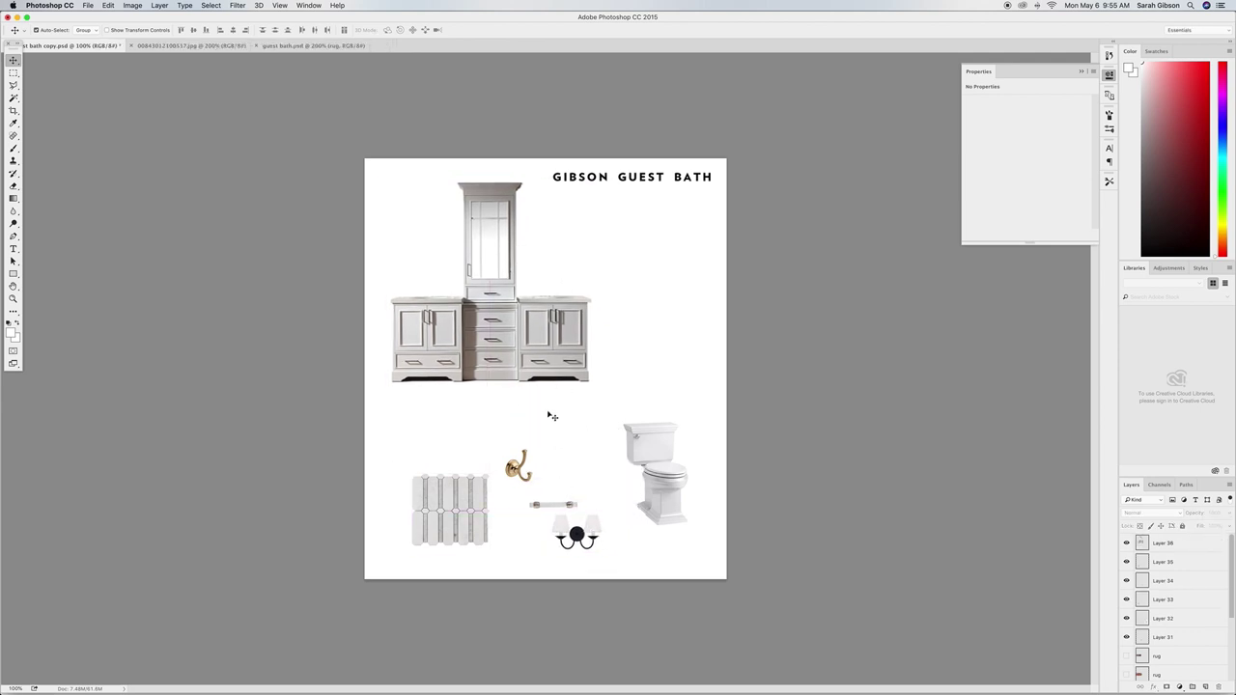
# Examine the board's vanity up close against the version in guest bath.psd and its original source image.
pyautogui.press('super+equal')
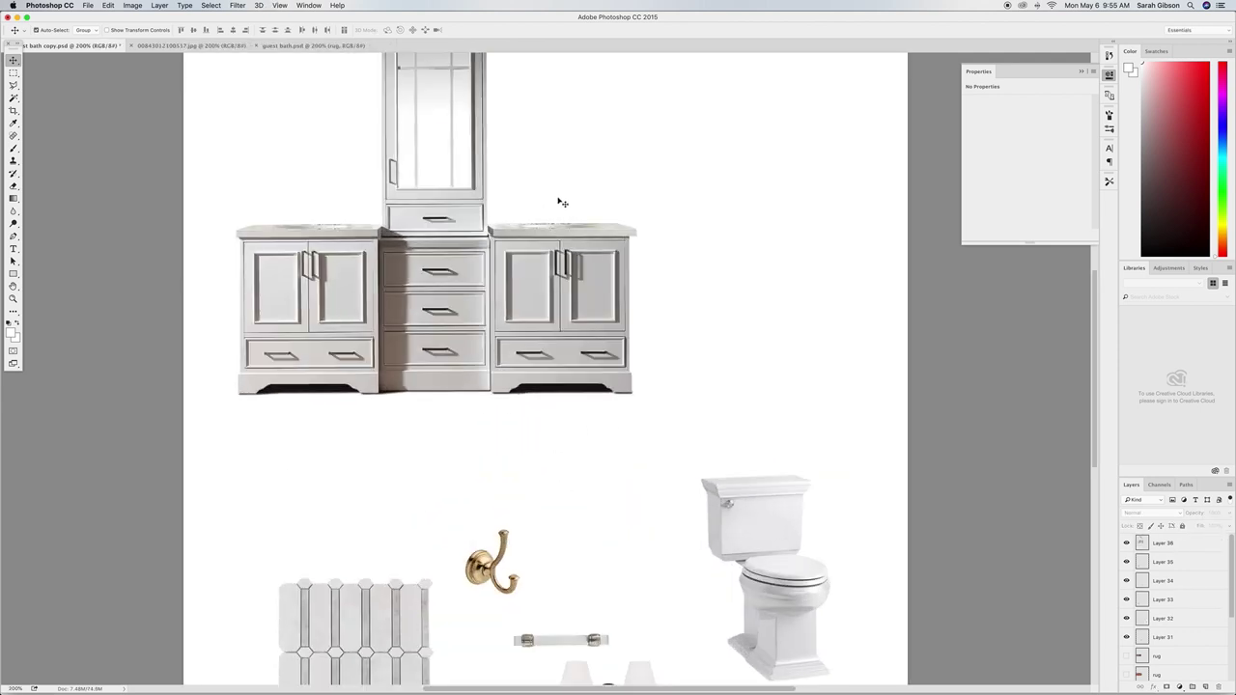
pyautogui.scroll(5, 562, 203)
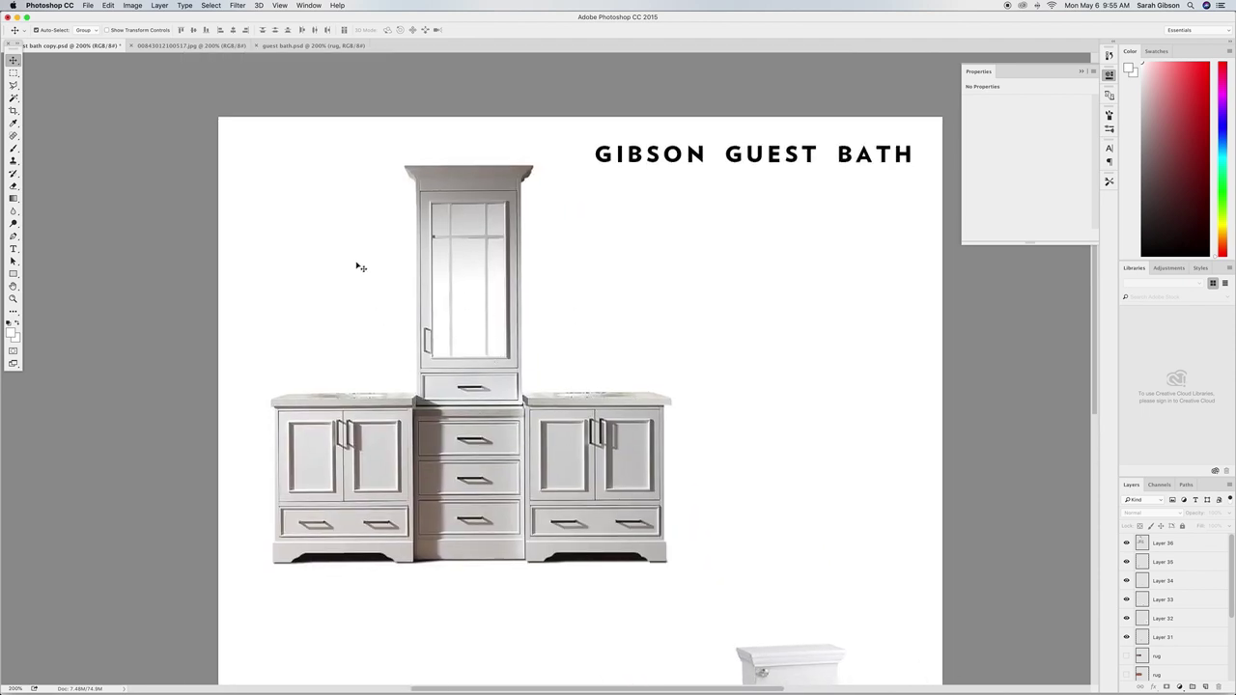
pyautogui.click(309, 46)
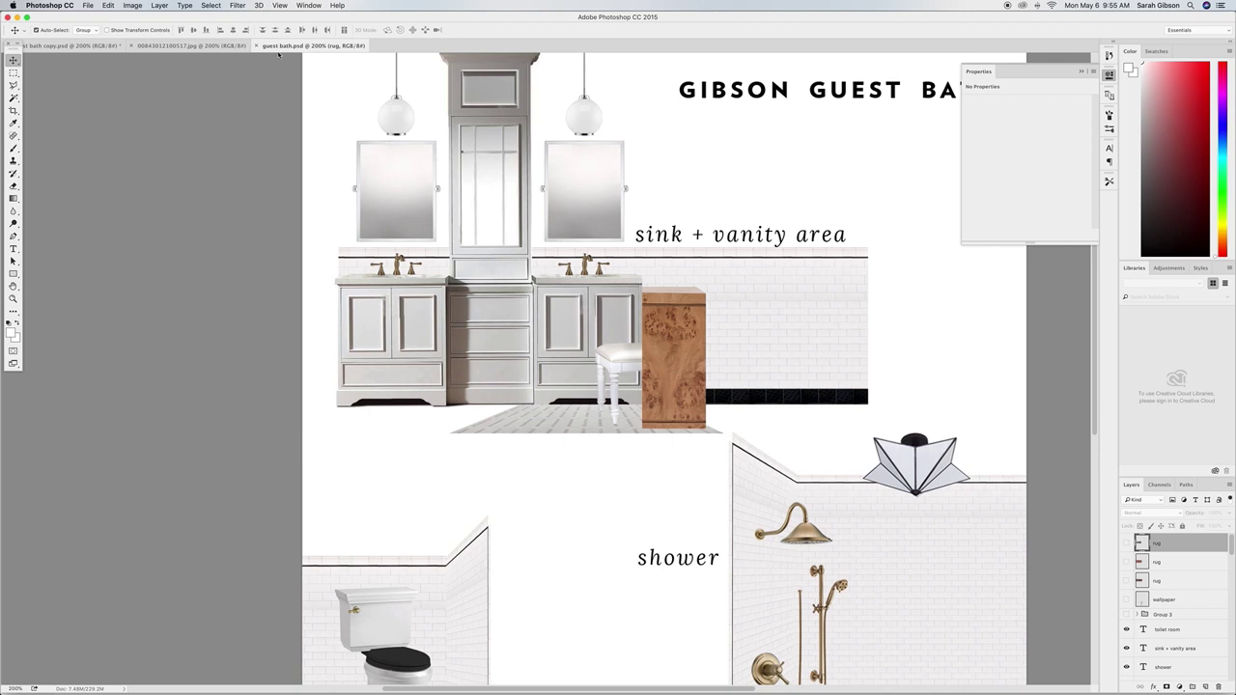
pyautogui.click(222, 45)
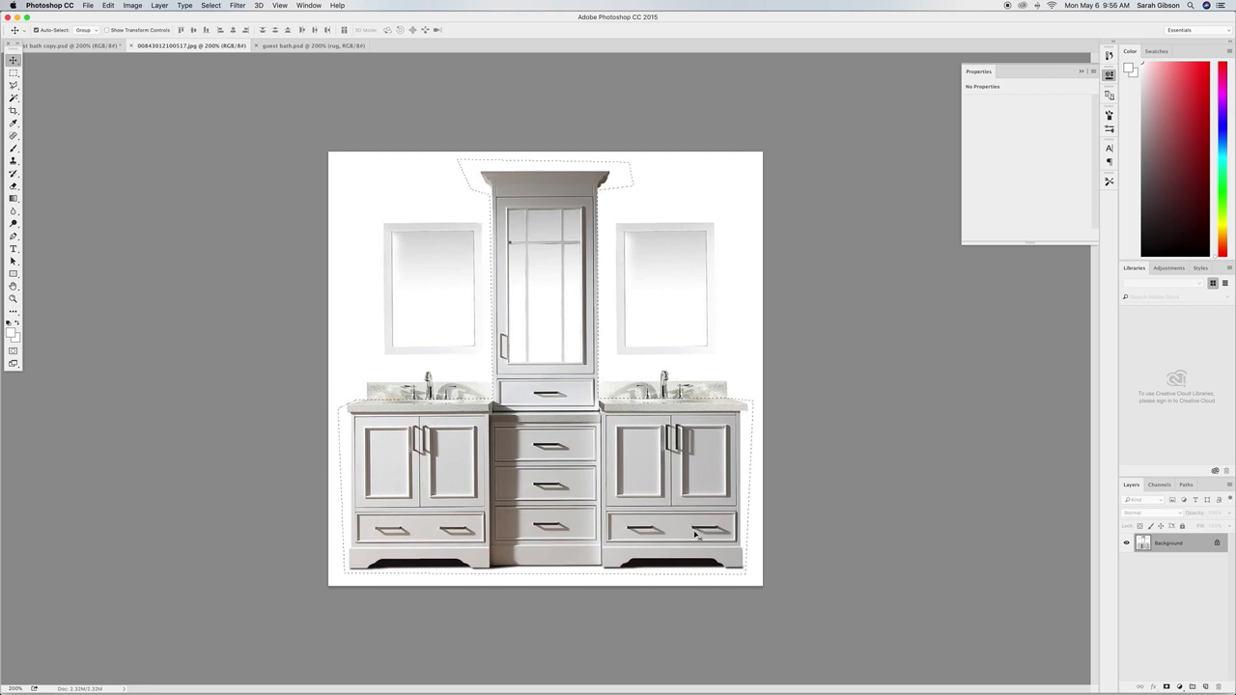
# Return to the board and select the vanity's layer.
pyautogui.hotkey('ctrl', 'shift', 'Tab')
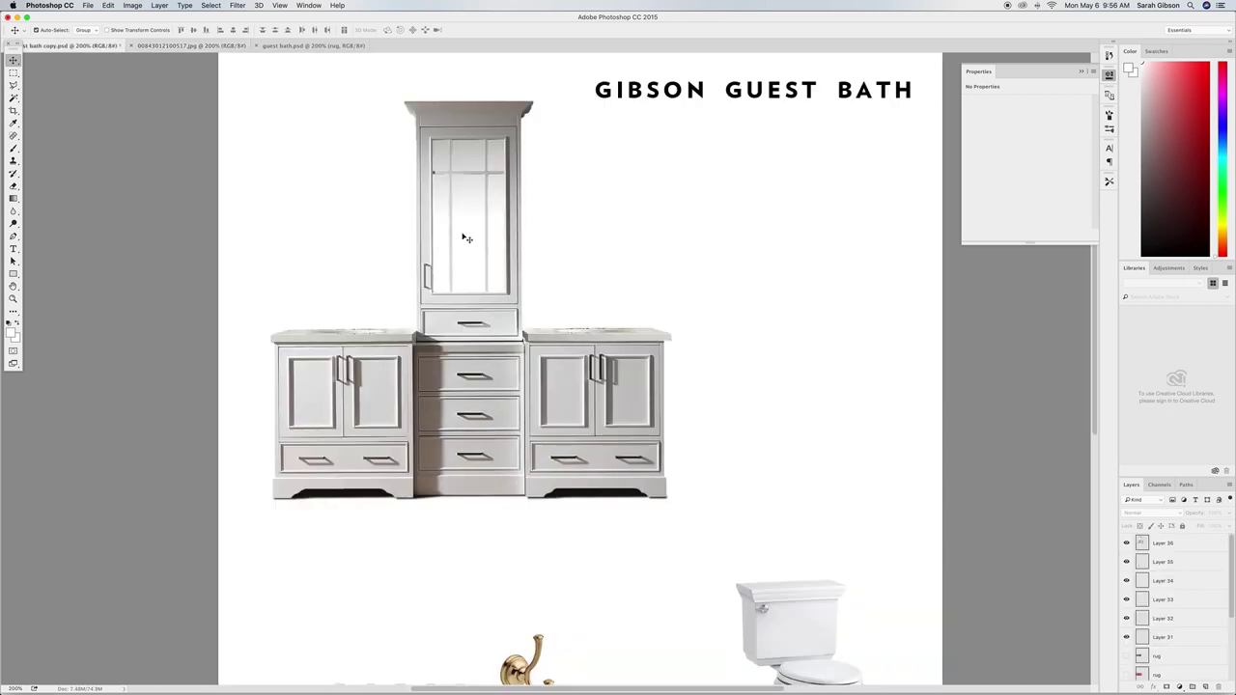
pyautogui.click(467, 210)
pyautogui.moveTo(467, 210)
pyautogui.mouseDown()
pyautogui.moveTo(468, 237)
pyautogui.moveTo(467, 210)
pyautogui.mouseUp()
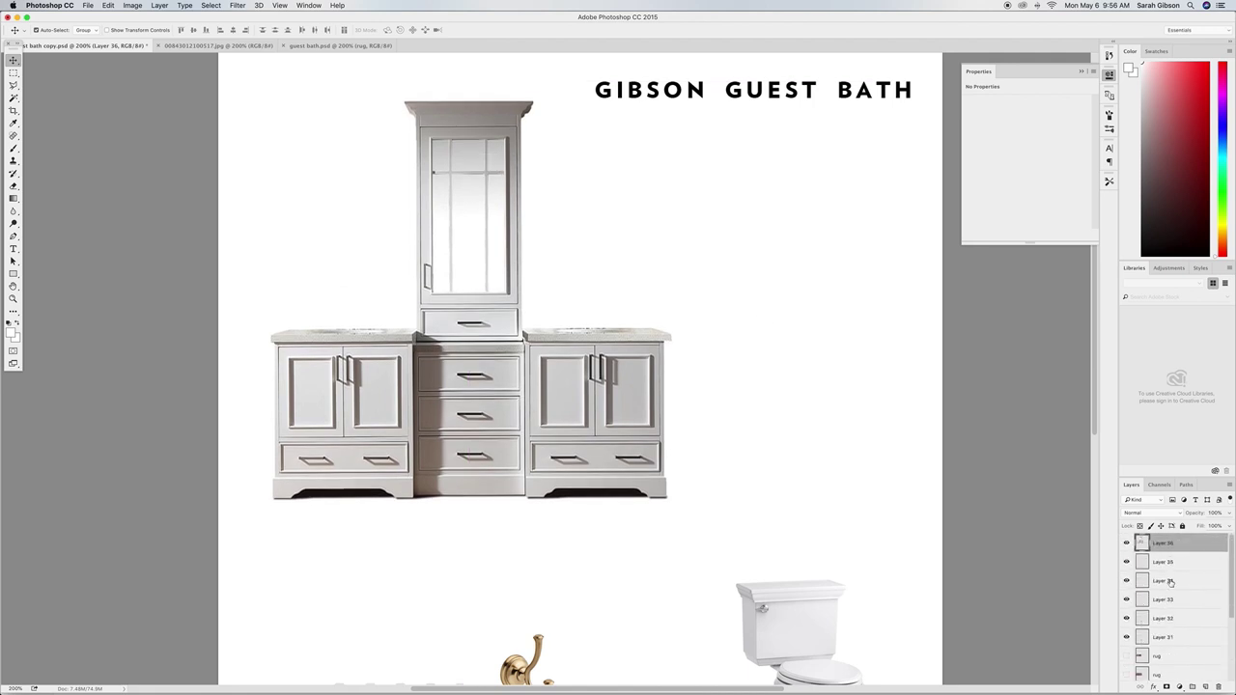
pyautogui.scroll(5, 698, 364)
pyautogui.scroll(-4, 463, 361)
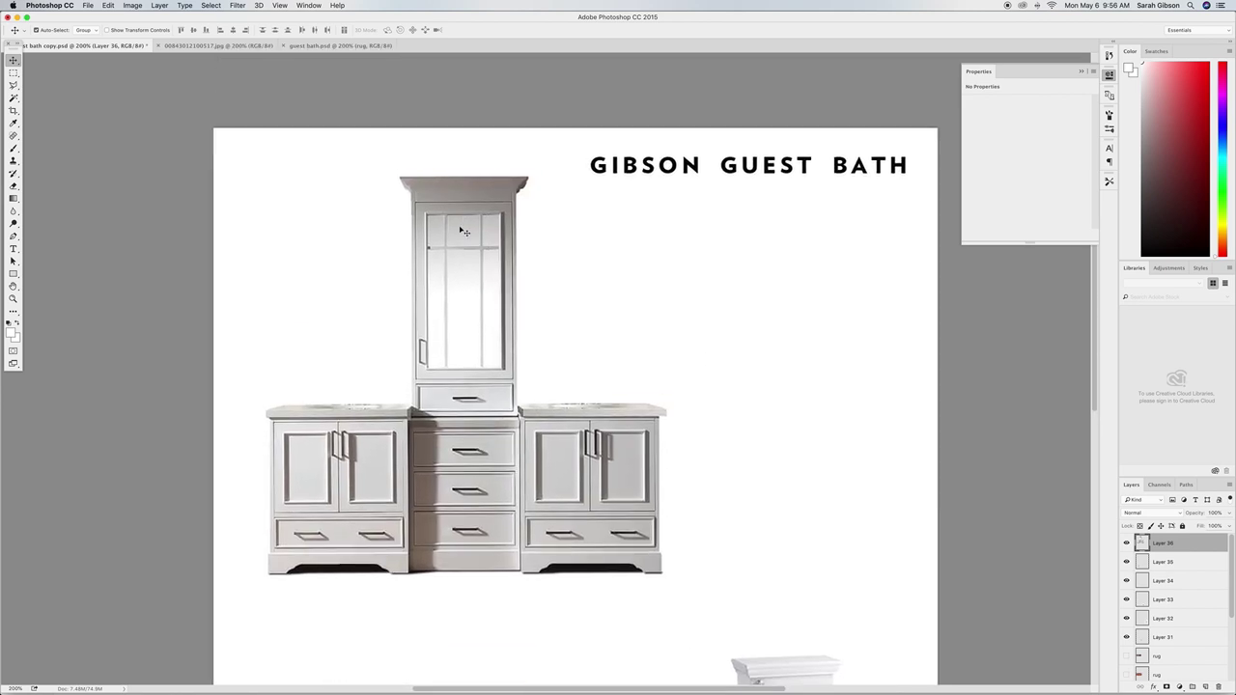
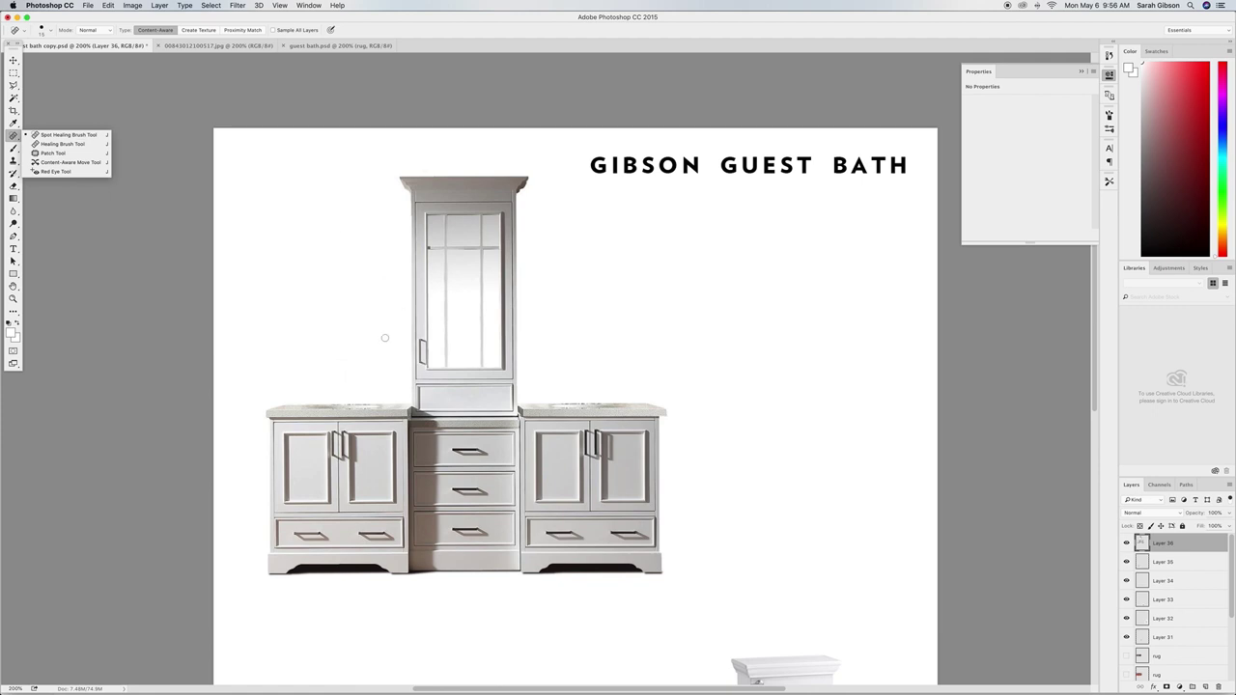
# Remove the pulls from the vanity's three lower centre drawers with the Spot Healing Brush.
pyautogui.moveTo(483, 453); pyautogui.dragTo(448, 452)
pyautogui.moveTo(484, 490); pyautogui.dragTo(456, 491)
pyautogui.moveTo(485, 532); pyautogui.dragTo(452, 532)
pyautogui.moveTo(482, 492); pyautogui.dragTo(468, 491)
pyautogui.click(481, 493)
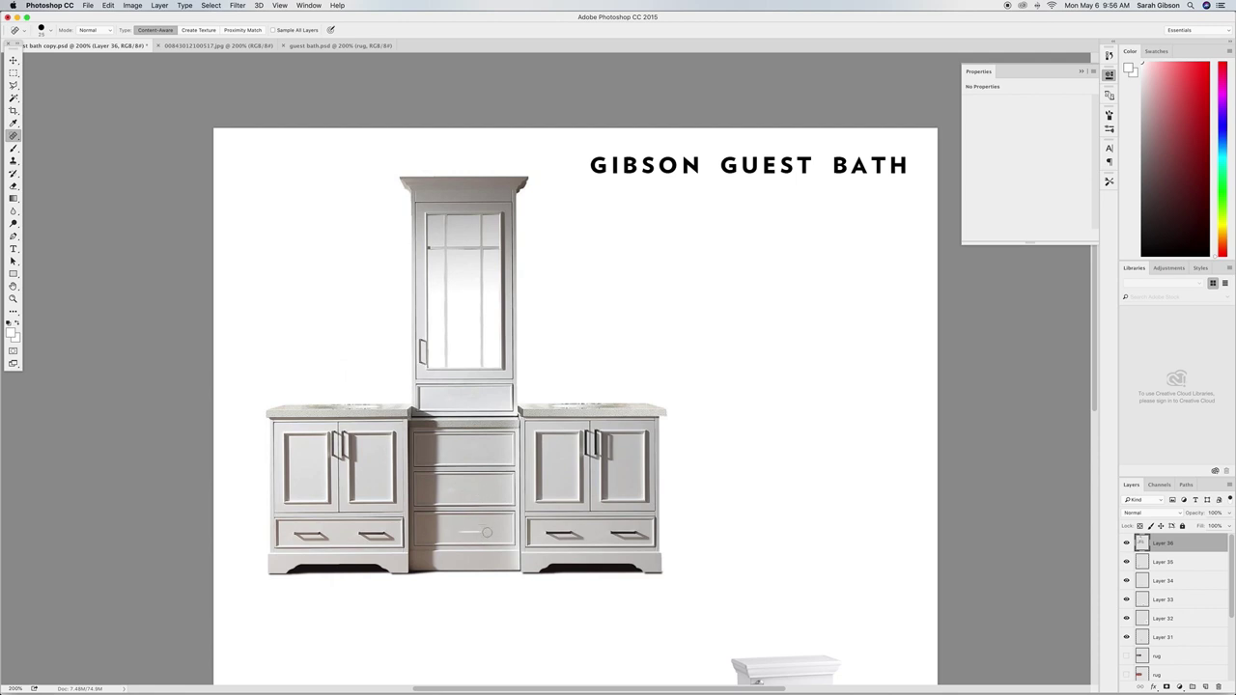
pyautogui.moveTo(478, 531); pyautogui.dragTo(466, 527)
# Heal away the two pulls on the right cabinet's bottom drawer.
pyautogui.moveTo(583, 534); pyautogui.dragTo(542, 534)
pyautogui.click(582, 531)
pyautogui.moveTo(645, 533)
pyautogui.mouseDown()
pyautogui.moveTo(608, 533)
pyautogui.moveTo(644, 537)
pyautogui.mouseUp()
pyautogui.press('super+equal')
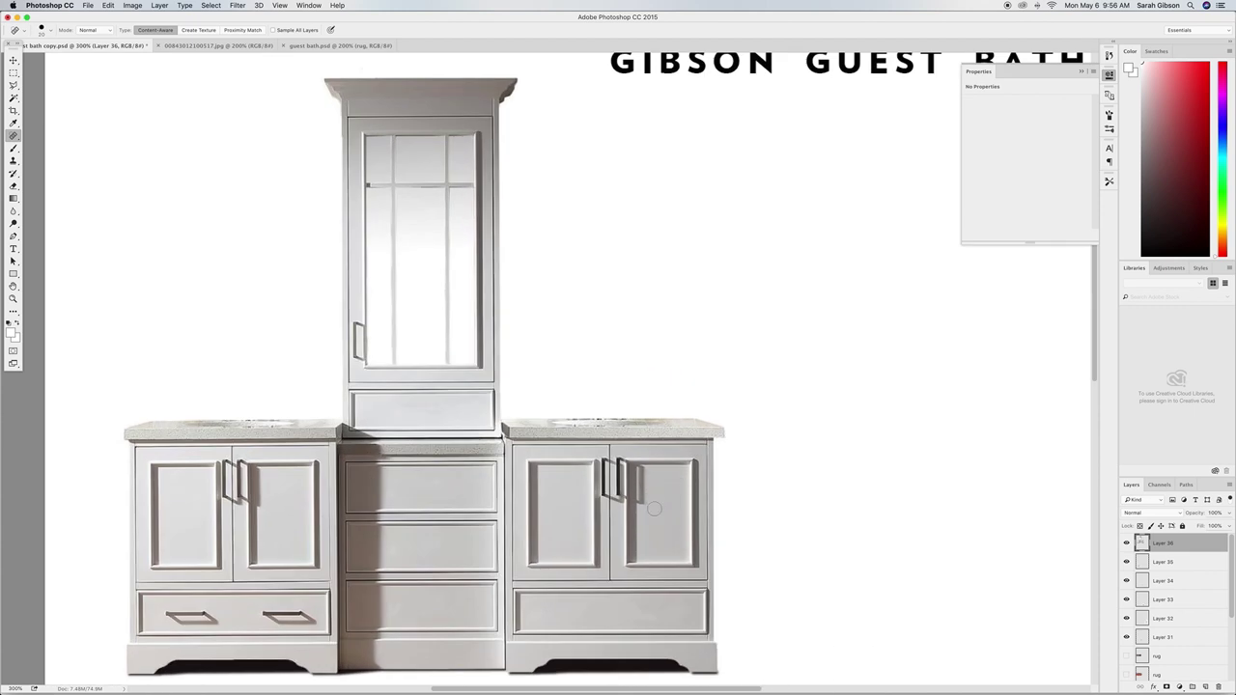
# Heal the handle shadow on the right cabinet's outer door panel, then sample the door's grey and reduce the Brush size for touch-ups.
pyautogui.moveTo(646, 480); pyautogui.dragTo(647, 512)
pyautogui.click(645, 480)
pyautogui.click(14, 124)
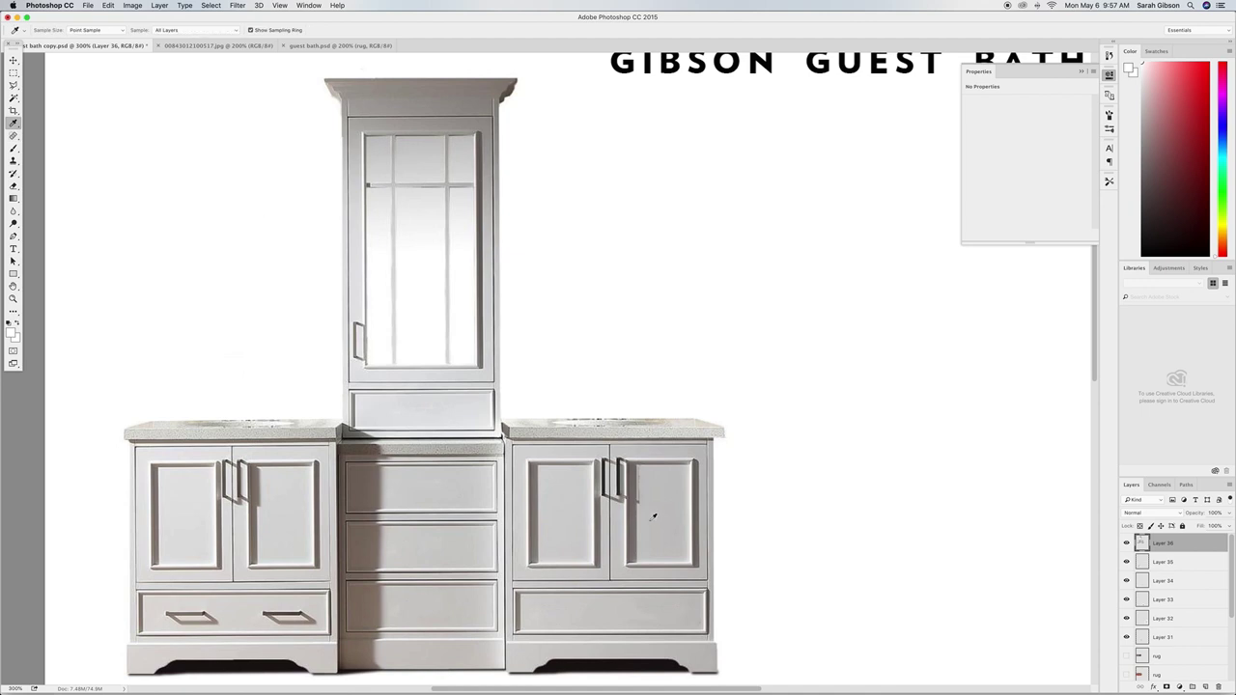
pyautogui.click(658, 481)
pyautogui.press('b')
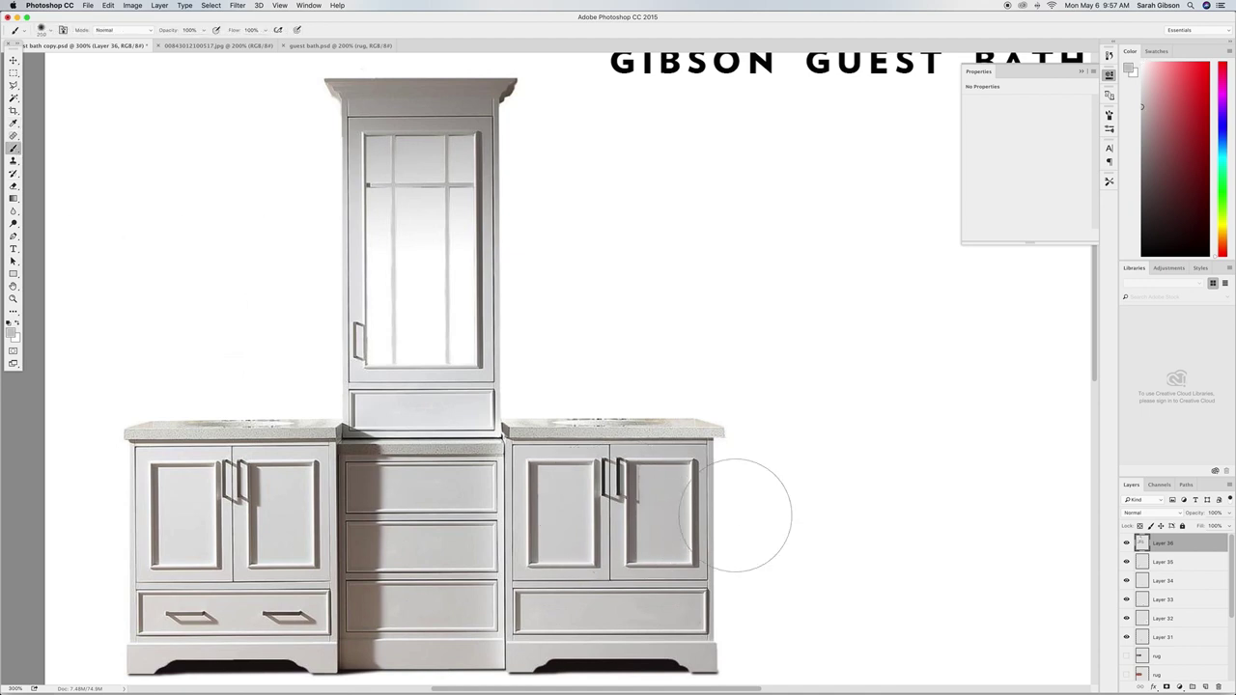
pyautogui.press('[')
pyautogui.press('[')
pyautogui.press('[')
pyautogui.press('[')
pyautogui.press('[')
pyautogui.press('[')
# Erase both pulls from the left cabinet's bottom drawer with the Spot Healing Brush.
pyautogui.click(13, 136)
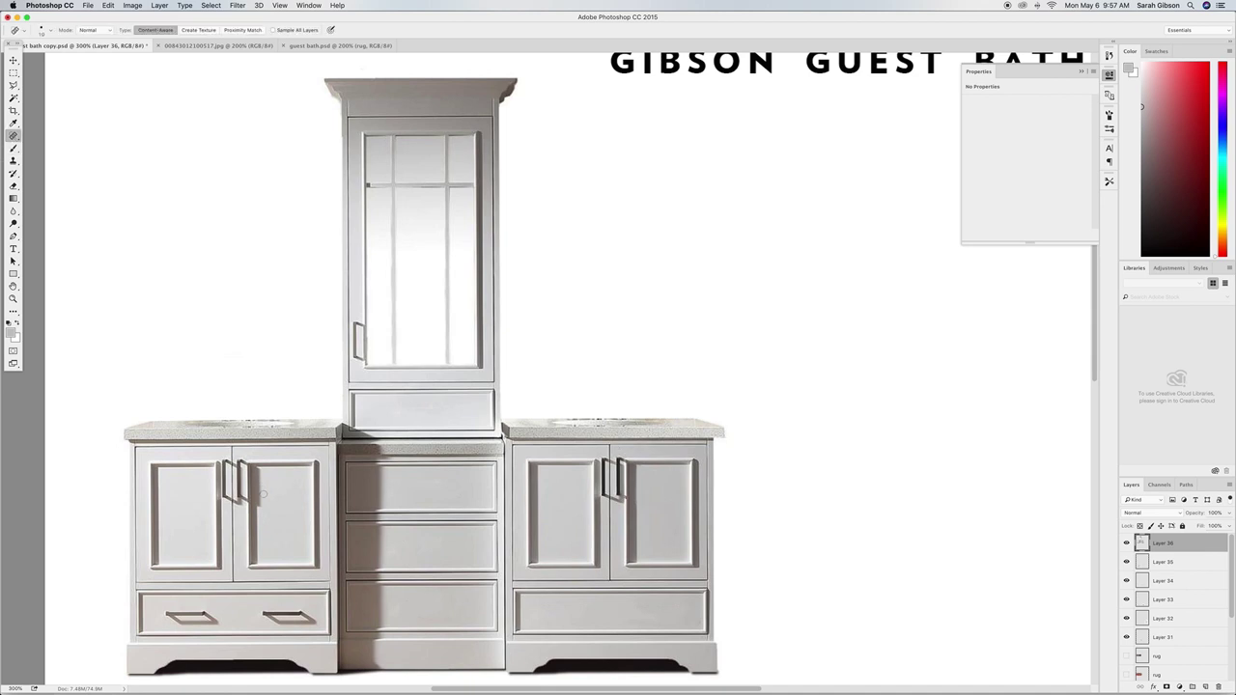
pyautogui.moveTo(262, 616); pyautogui.dragTo(313, 620)
pyautogui.click(313, 620)
pyautogui.moveTo(215, 614)
pyautogui.mouseDown()
pyautogui.moveTo(164, 616)
pyautogui.moveTo(229, 621)
pyautogui.mouseUp()
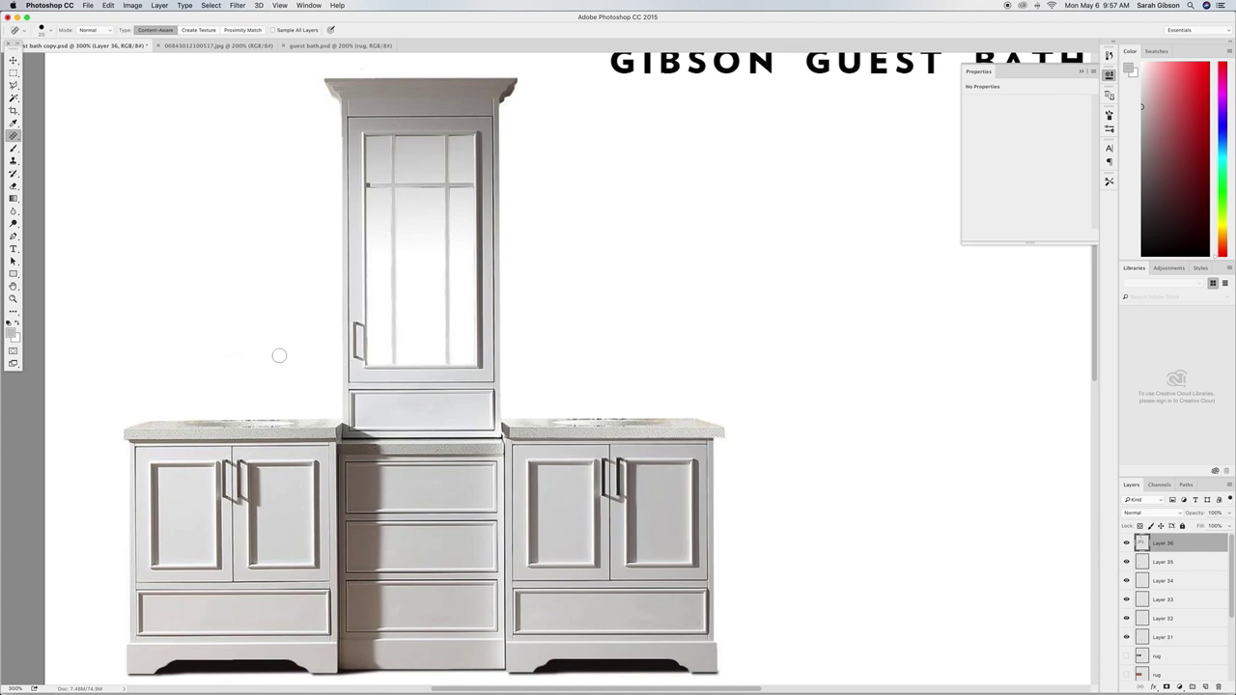
# Heal away the handle on the tall upper cabinet's glass door using a smaller healing brush.
pyautogui.scroll(2, 381, 367)
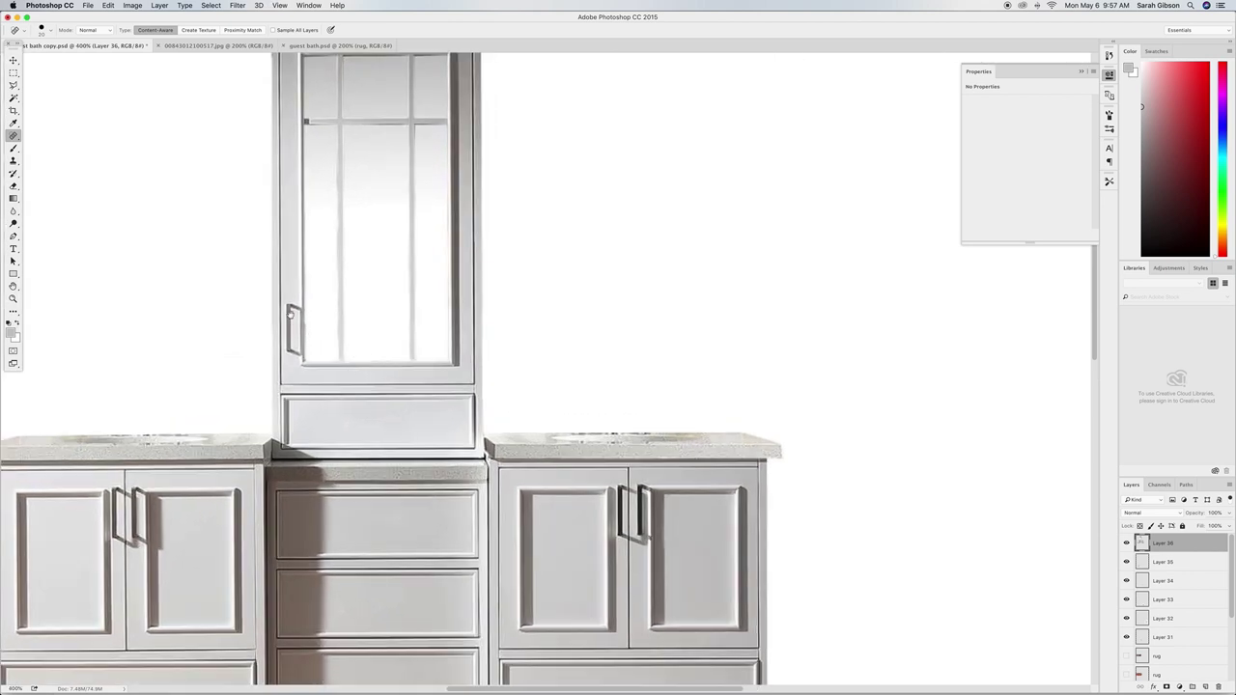
pyautogui.press('[')
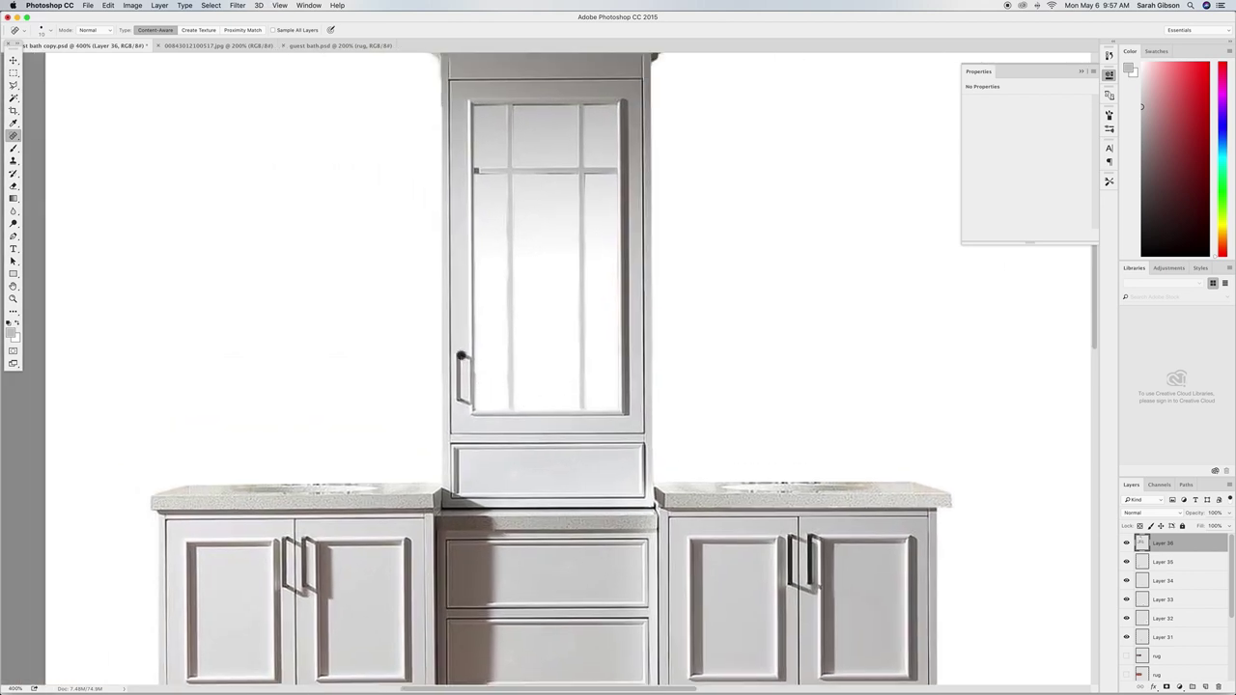
pyautogui.moveTo(459, 353)
pyautogui.mouseDown()
pyautogui.moveTo(460, 405)
pyautogui.moveTo(460, 381)
pyautogui.mouseUp()
pyautogui.click(459, 368)
pyautogui.click(461, 386)
# Heal away the handle and its shadow on the left cabinet's right-hand door.
pyautogui.scroll(-3, 346, 504)
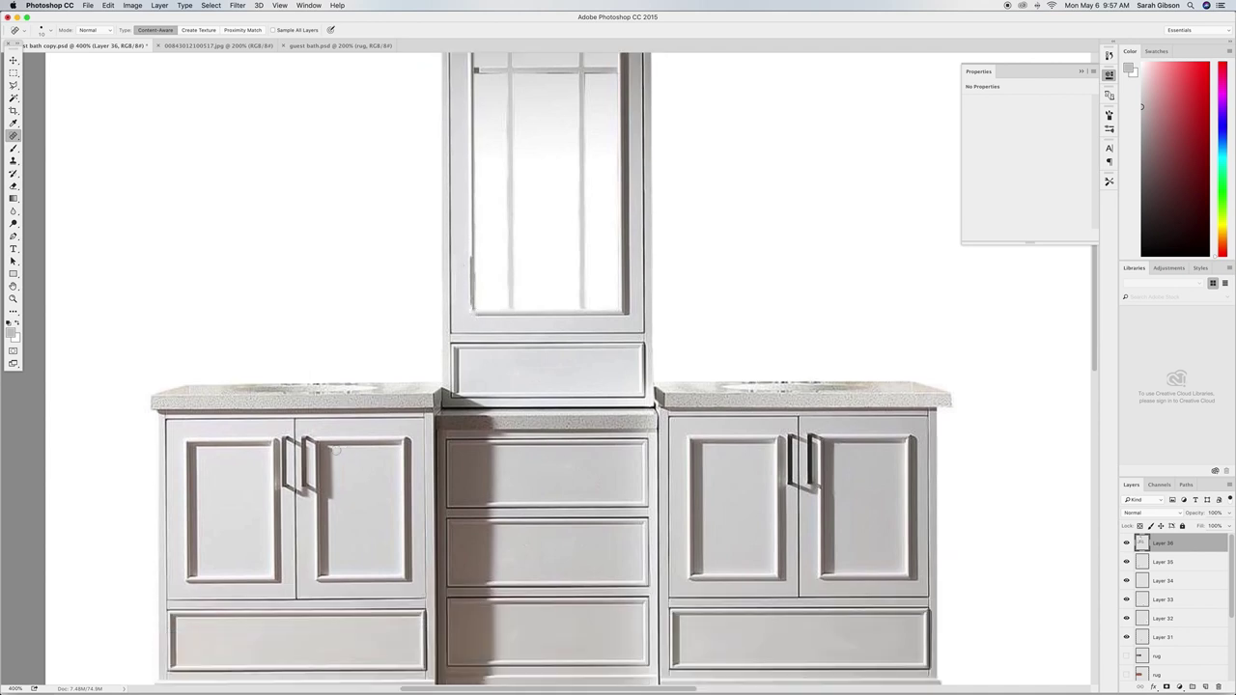
pyautogui.moveTo(328, 449)
pyautogui.mouseDown()
pyautogui.moveTo(330, 502)
pyautogui.moveTo(327, 462)
pyautogui.mouseUp()
pyautogui.click(309, 489)
pyautogui.moveTo(305, 440); pyautogui.dragTo(305, 488)
pyautogui.click(307, 440)
pyautogui.click(304, 438)
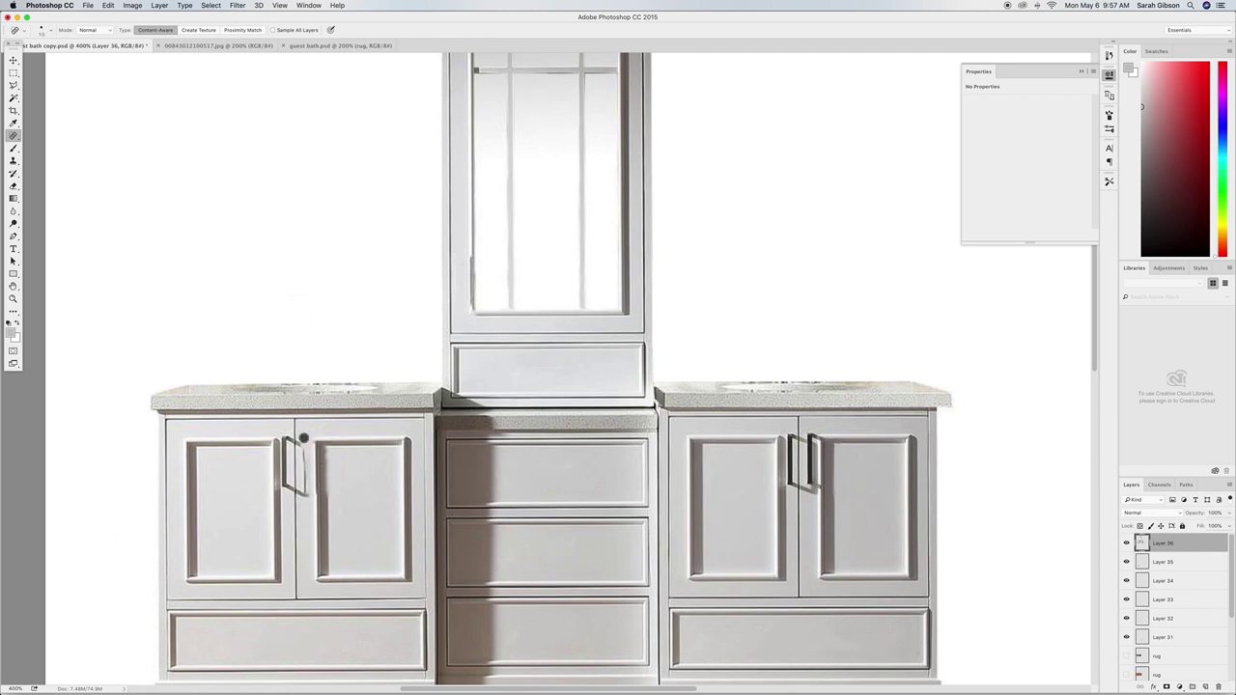
pyautogui.click(305, 456)
pyautogui.moveTo(304, 449); pyautogui.dragTo(306, 502)
pyautogui.click(306, 502)
pyautogui.moveTo(305, 460); pyautogui.dragTo(306, 502)
# Heal the remaining handle shadow and brackets around the gap between the left cabinet's doors.
pyautogui.scroll(4, 312, 505)
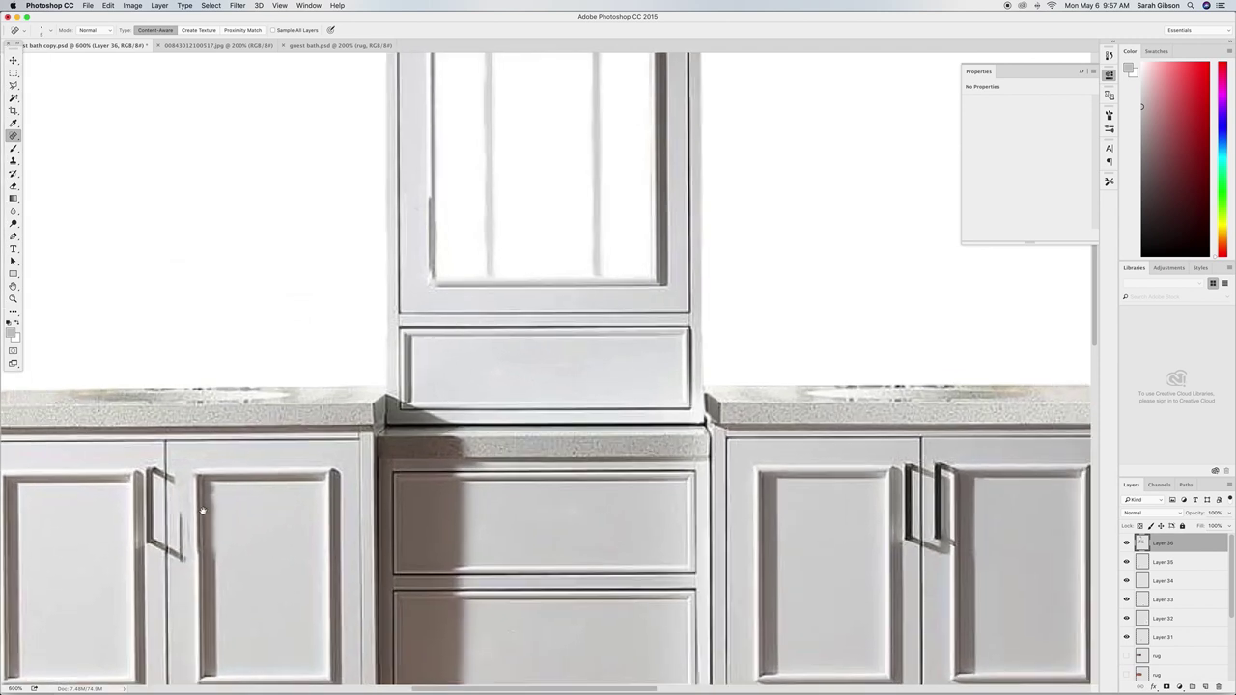
pyautogui.hscroll(-5, 459, 358)
pyautogui.scroll(-3, 460, 358)
pyautogui.moveTo(460, 358)
pyautogui.mouseDown()
pyautogui.moveTo(455, 405)
pyautogui.moveTo(427, 386)
pyautogui.moveTo(452, 407)
pyautogui.mouseUp()
pyautogui.moveTo(454, 381)
pyautogui.mouseDown()
pyautogui.moveTo(454, 417)
pyautogui.moveTo(454, 366)
pyautogui.moveTo(451, 392)
pyautogui.mouseUp()
pyautogui.moveTo(450, 326); pyautogui.dragTo(420, 310)
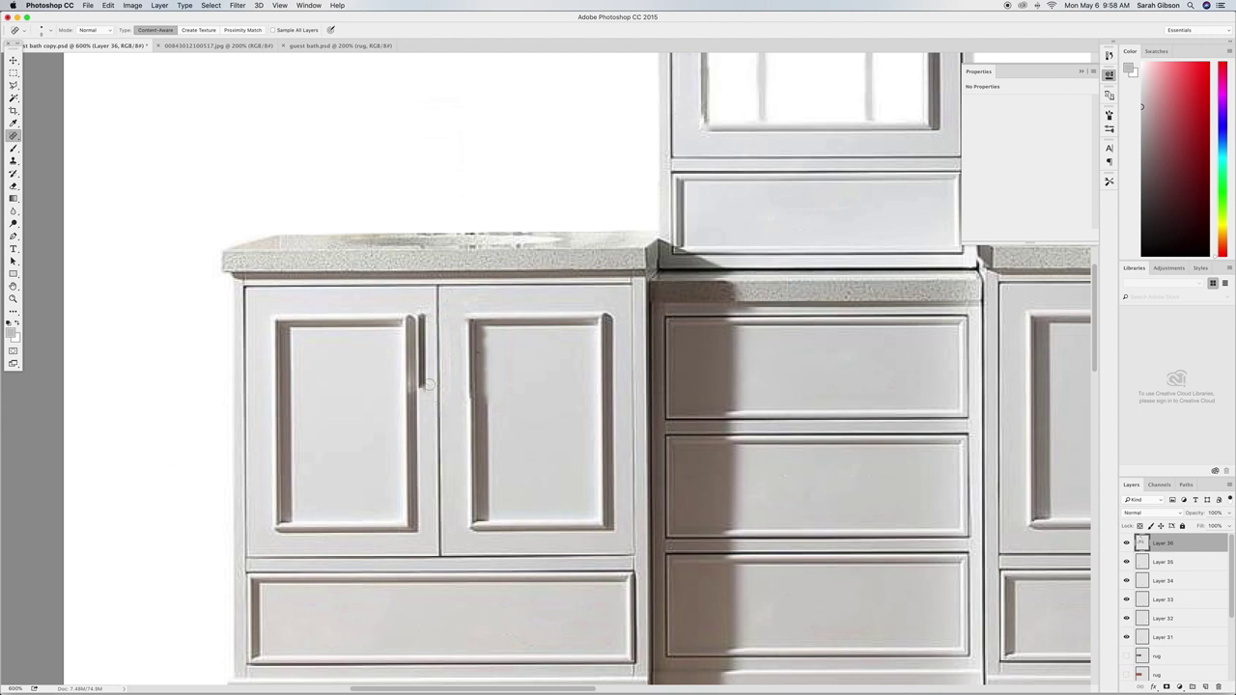
# Sample the door's grey and paint over the remaining handle on the left cabinet's left-hand door.
pyautogui.click(13, 123)
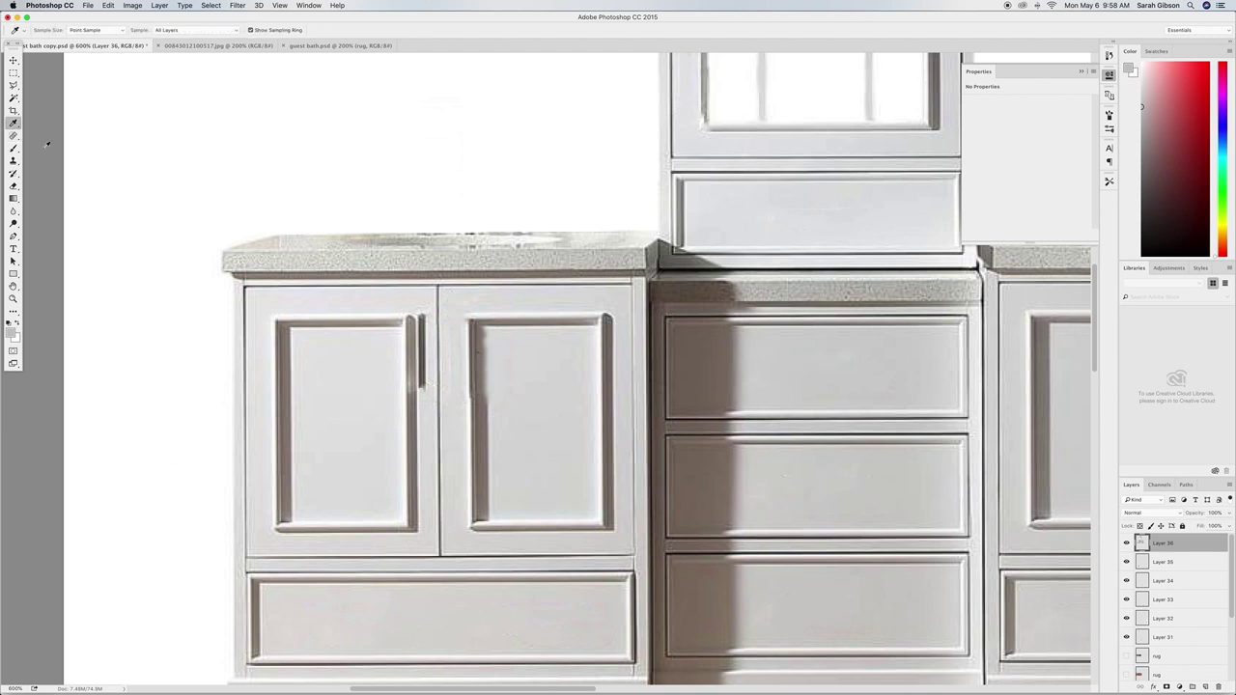
pyautogui.click(429, 403)
pyautogui.press('b')
pyautogui.moveTo(421, 312); pyautogui.dragTo(422, 386)
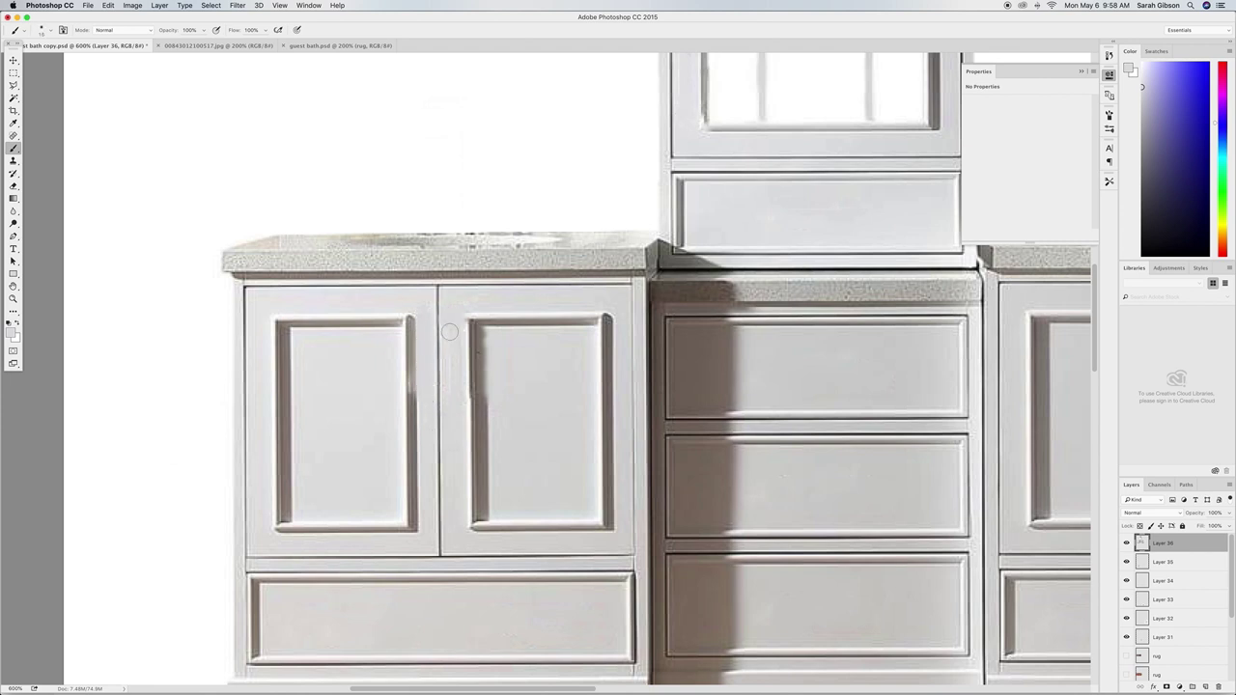
# Paint over the handle on the right cabinet's right-hand door with the sampled door colour and heal its leftover marks.
pyautogui.hscroll(10, 489, 338)
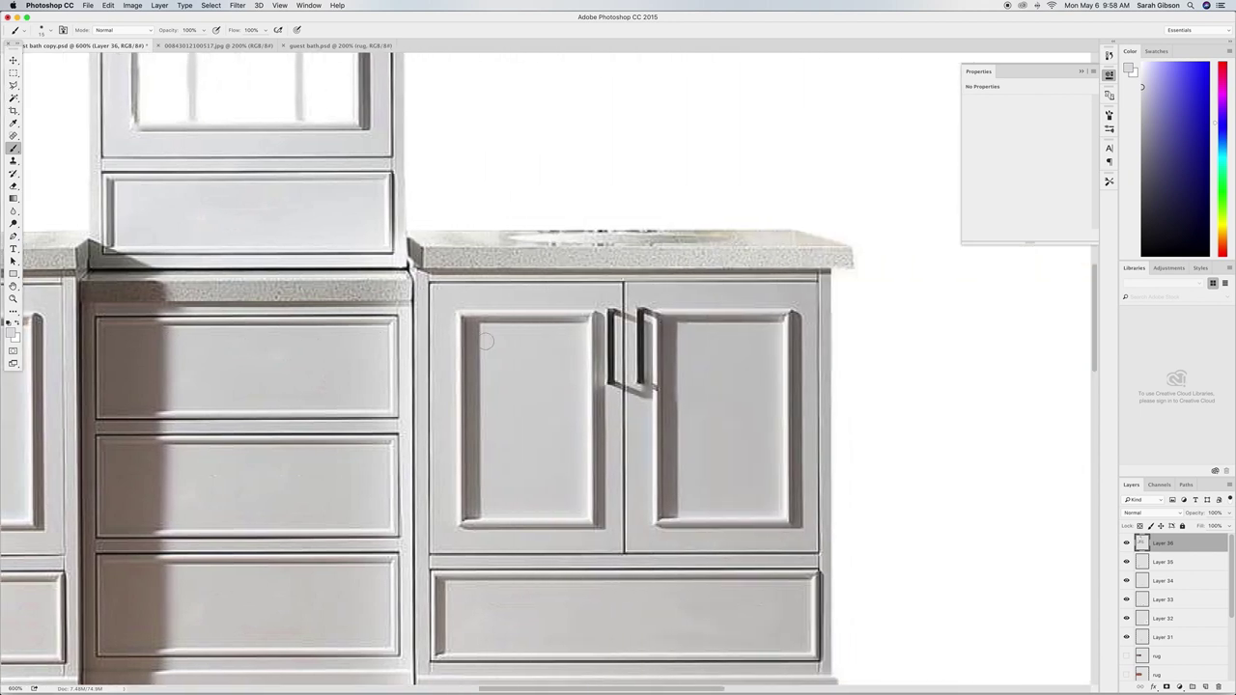
pyautogui.click(15, 123)
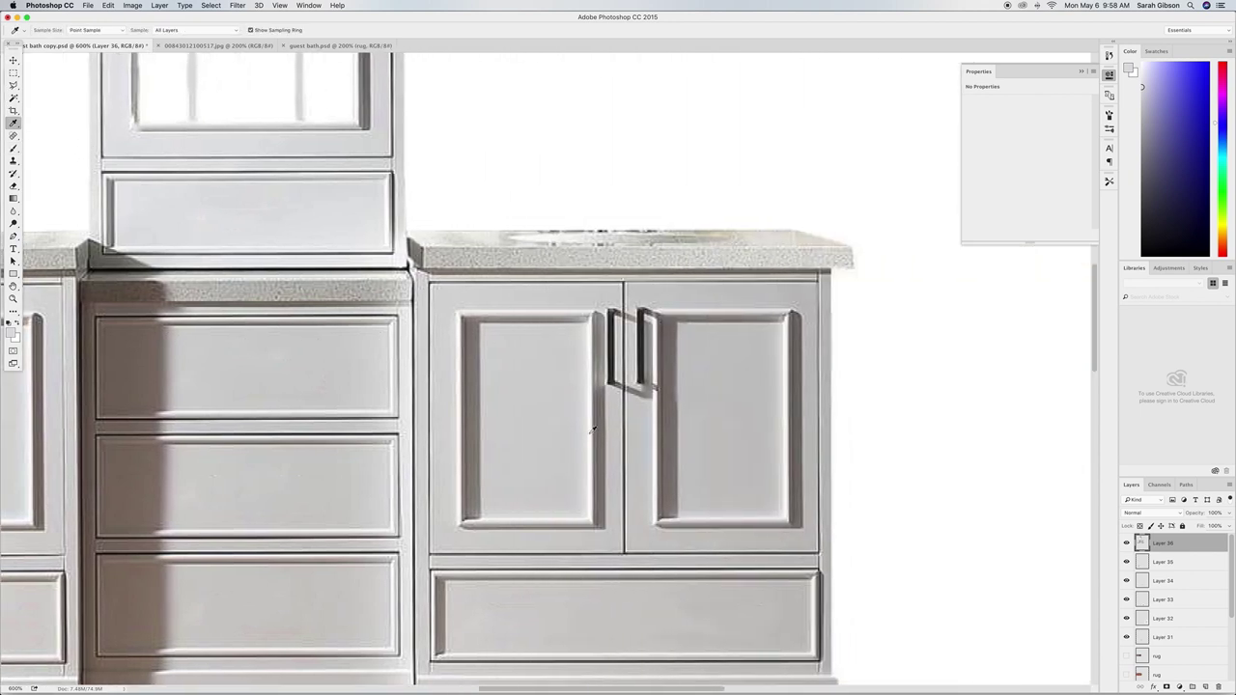
pyautogui.click(647, 415)
pyautogui.press('b')
pyautogui.moveTo(642, 305)
pyautogui.mouseDown()
pyautogui.moveTo(642, 417)
pyautogui.moveTo(644, 302)
pyautogui.moveTo(635, 382)
pyautogui.mouseUp()
pyautogui.click(14, 135)
pyautogui.click(653, 385)
pyautogui.click(655, 316)
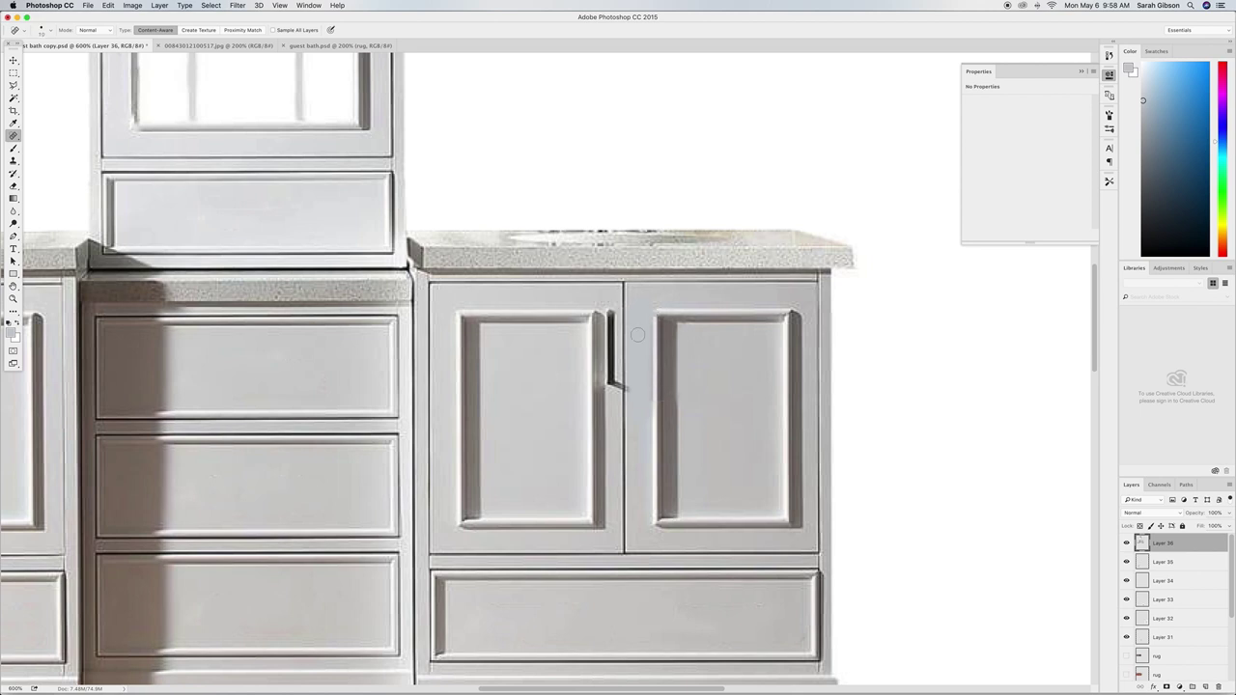
# Remove the handle from the right cabinet's left-hand door by healing its lower end and painting the rest in the sampled door colour.
pyautogui.moveTo(612, 379); pyautogui.dragTo(620, 386)
pyautogui.click(14, 122)
pyautogui.click(620, 399)
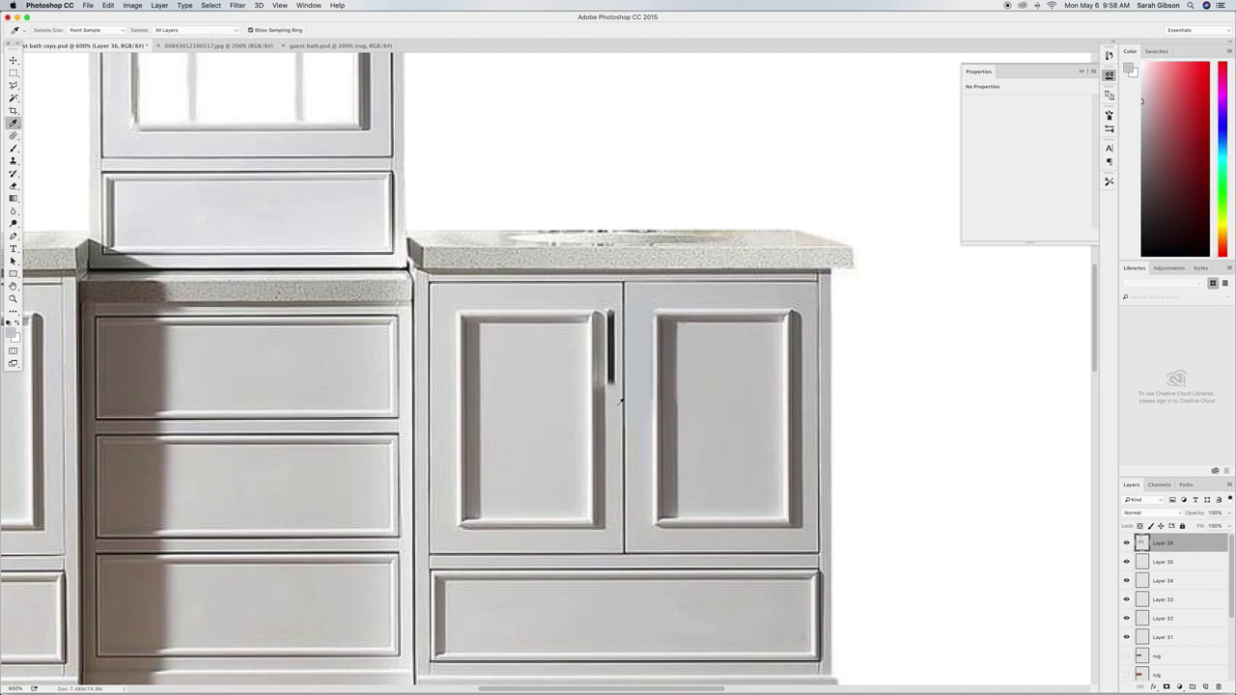
pyautogui.press('b')
pyautogui.moveTo(610, 307)
pyautogui.mouseDown()
pyautogui.moveTo(613, 405)
pyautogui.moveTo(609, 283)
pyautogui.mouseUp()
# Compare the board's retouched vanity with the version in guest bath.psd and the source image 00843012100517.jpg.
pyautogui.press('super+minus')
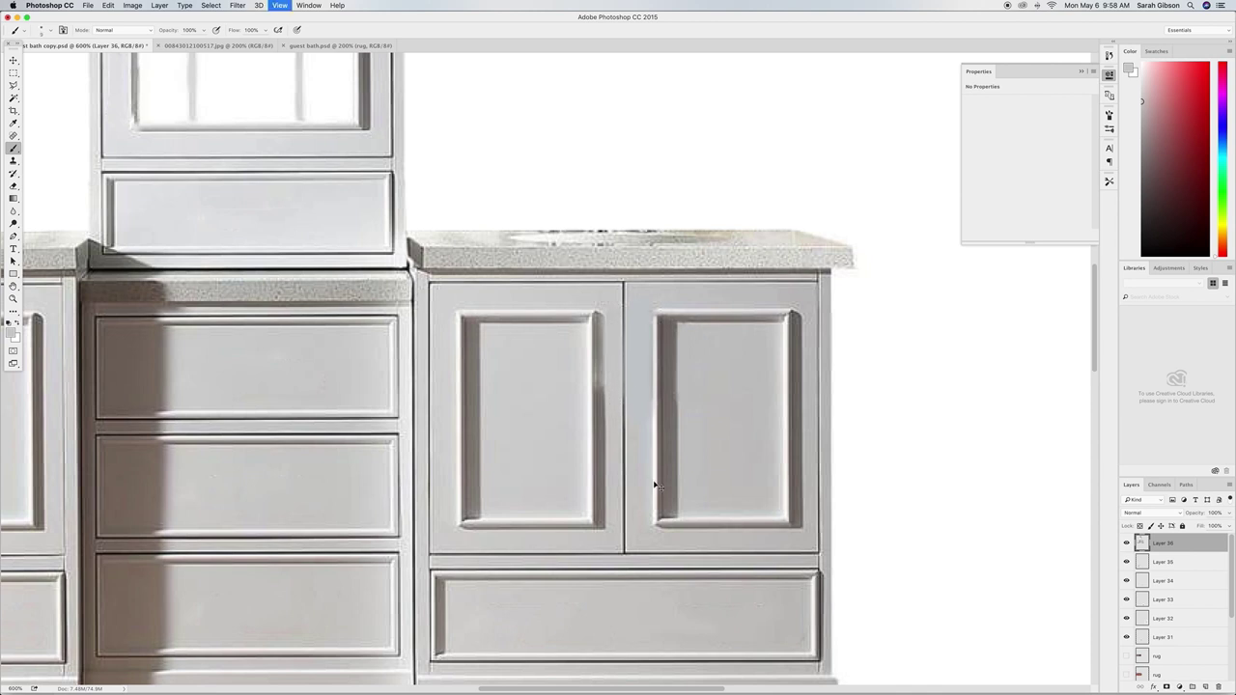
pyautogui.press('super+minus')
pyautogui.press('super+minus')
pyautogui.press('super+minus')
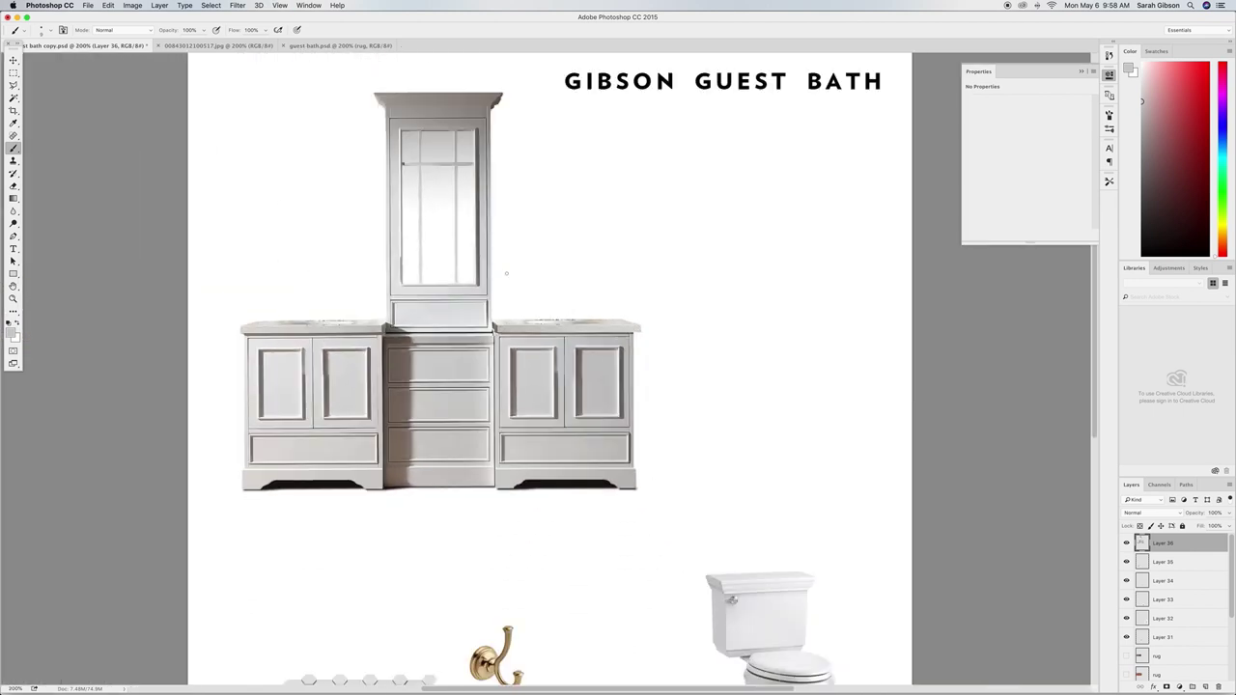
pyautogui.press('v')
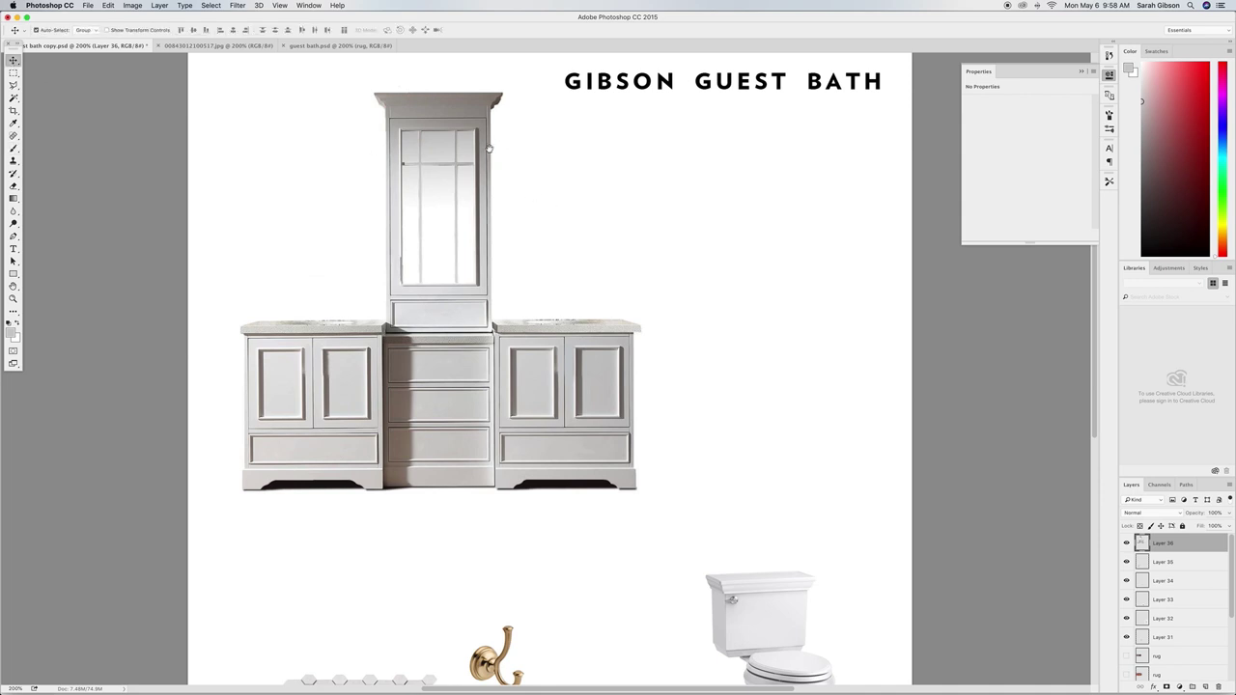
pyautogui.moveTo(489, 149); pyautogui.dragTo(535, 271)
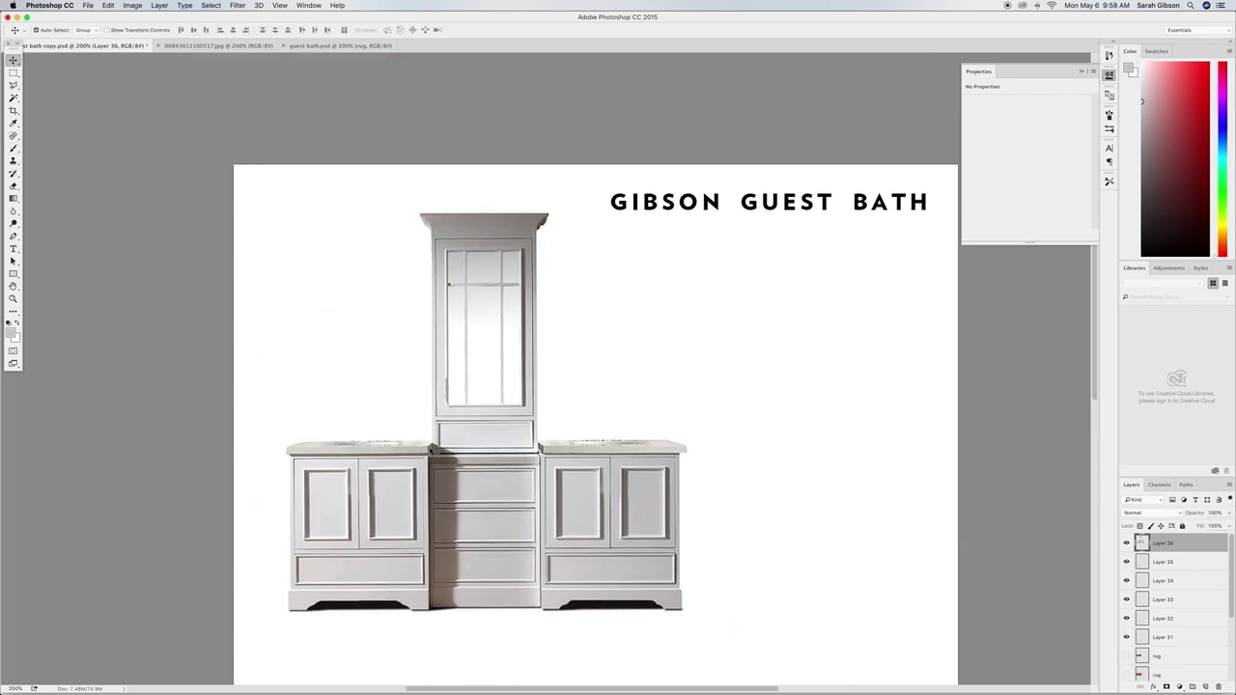
pyautogui.click(338, 46)
pyautogui.scroll(5, 617, 193)
pyautogui.scroll(1, 600, 224)
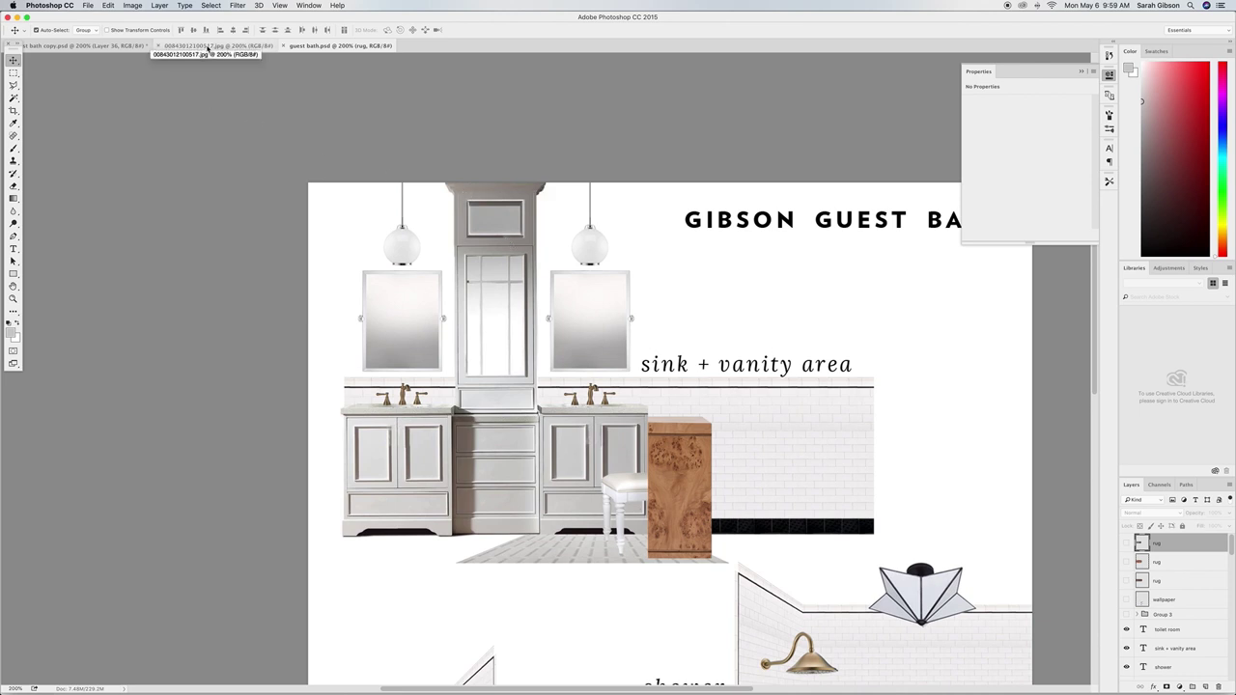
pyautogui.click(206, 47)
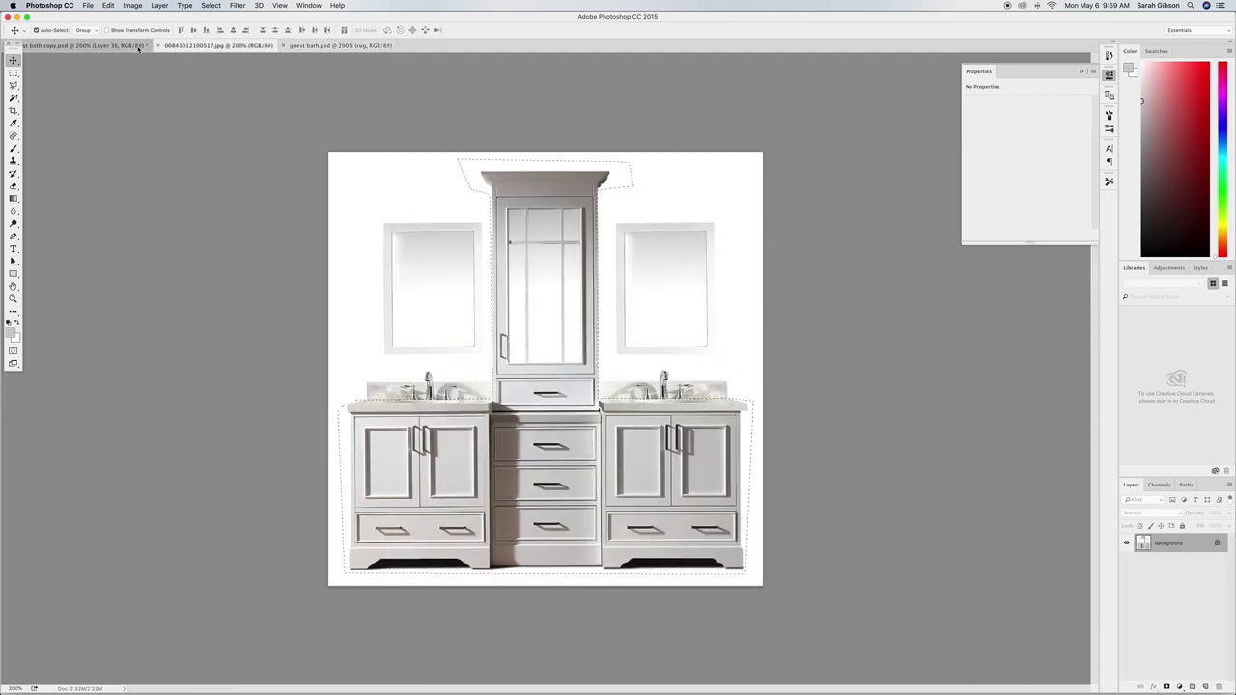
pyautogui.click(106, 46)
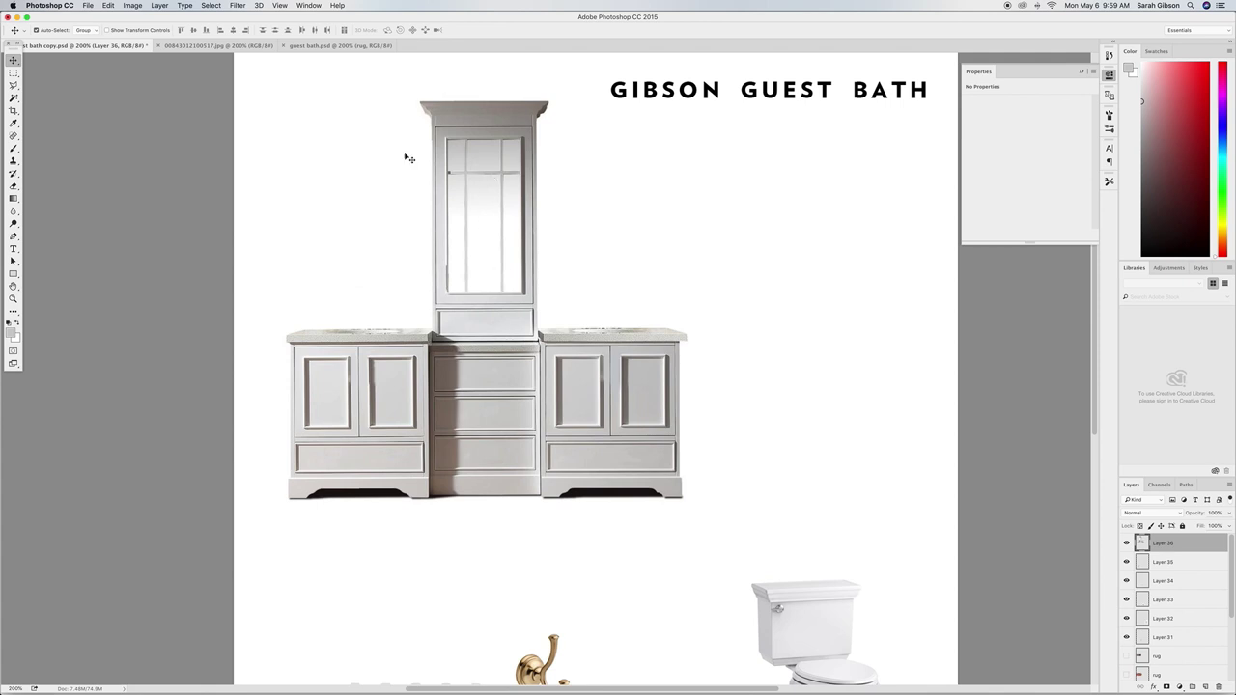
# Try to lasso the vanity's tall upper cabinet and raise it above the counter, then undo the move and deselect.
pyautogui.press('l')
pyautogui.moveTo(425, 122)
pyautogui.mouseDown()
pyautogui.moveTo(406, 92)
pyautogui.moveTo(440, 133)
pyautogui.moveTo(434, 123)
pyautogui.moveTo(431, 337)
pyautogui.moveTo(549, 345)
pyautogui.moveTo(536, 125)
pyautogui.moveTo(562, 102)
pyautogui.moveTo(545, 91)
pyautogui.moveTo(409, 99)
pyautogui.mouseUp()
pyautogui.press('v')
pyautogui.moveTo(469, 151); pyautogui.dragTo(469, 98)
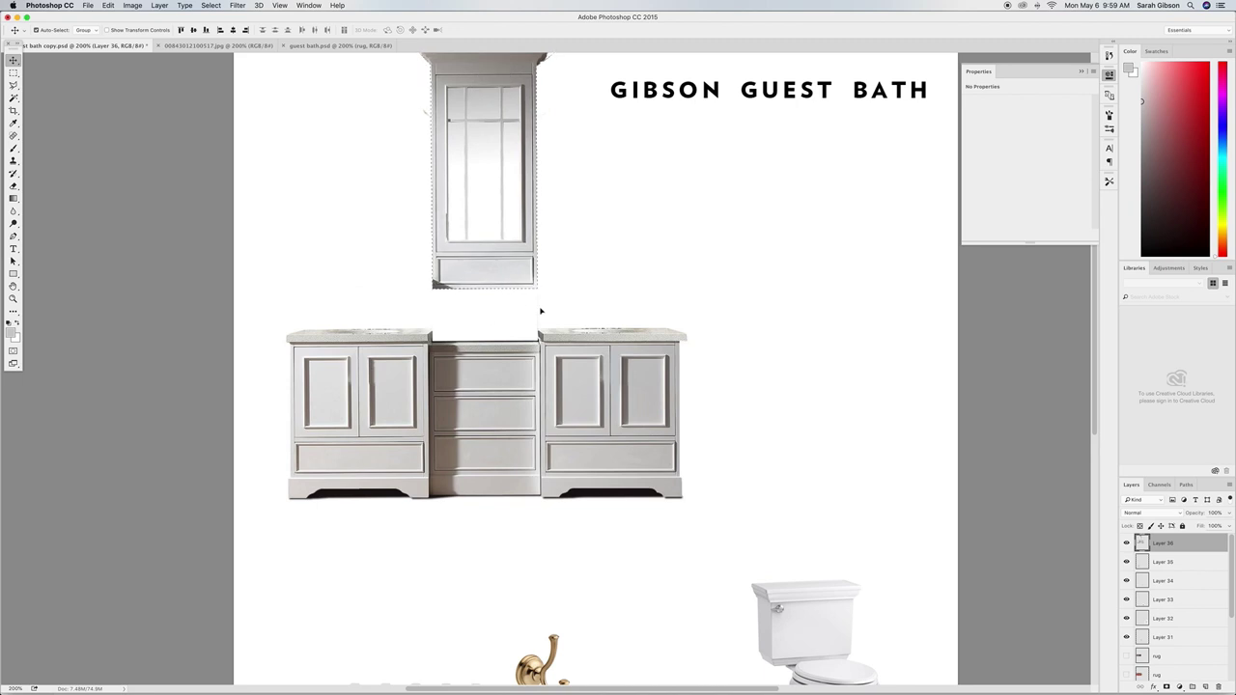
pyautogui.scroll(2, 542, 303)
pyautogui.scroll(2, 542, 303)
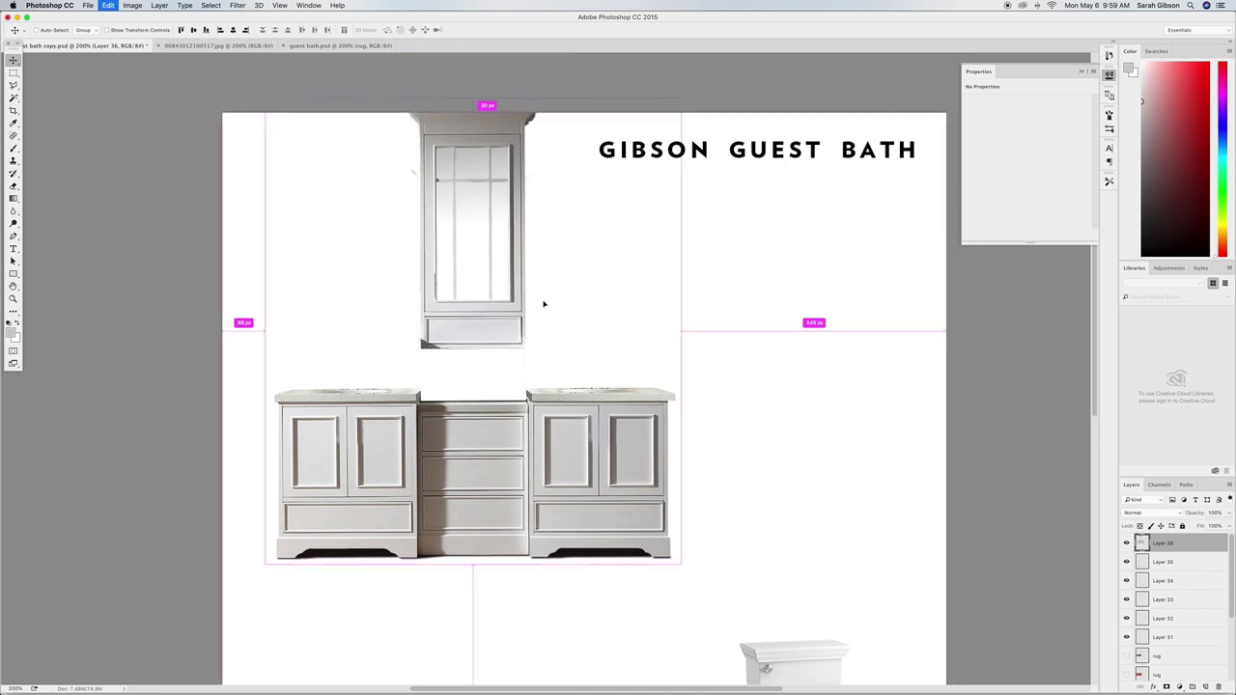
pyautogui.press('super+z')
pyautogui.press('super+d')
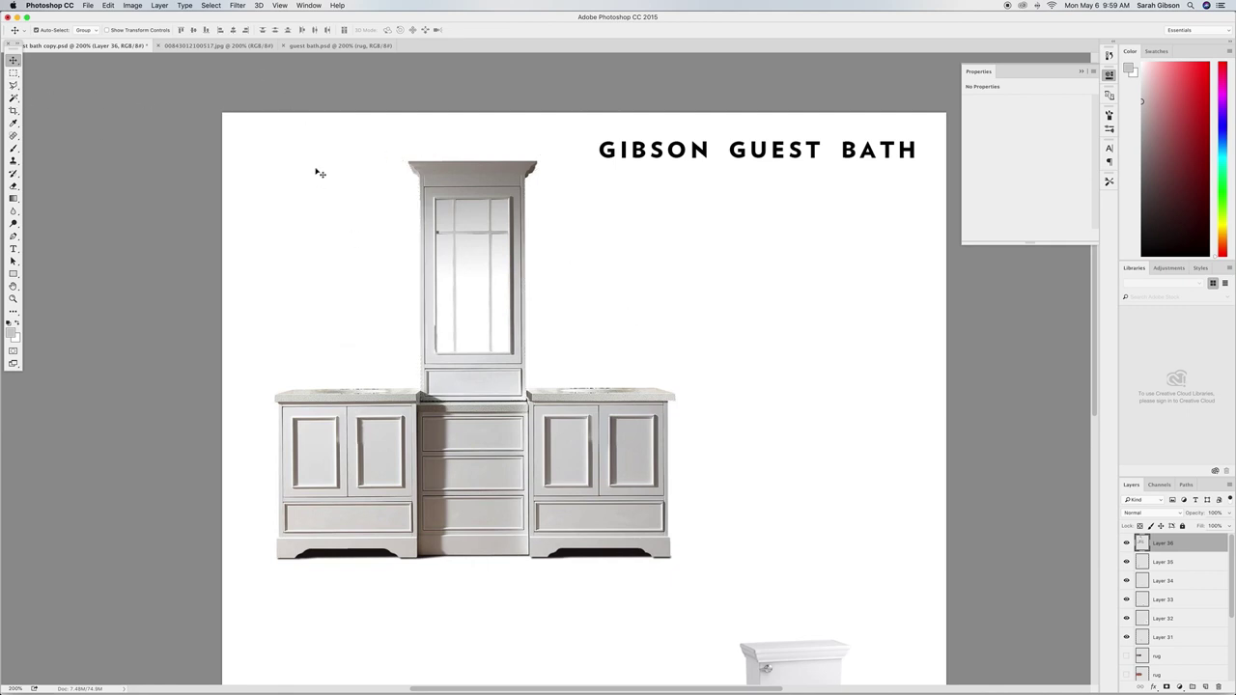
# Move the clear cabinet pull below the vanity, bring Layer 34 above the vanity's layer, and scale the pull to about half size.
pyautogui.scroll(-10, 320, 173)
pyautogui.moveTo(610, 630); pyautogui.dragTo(420, 373)
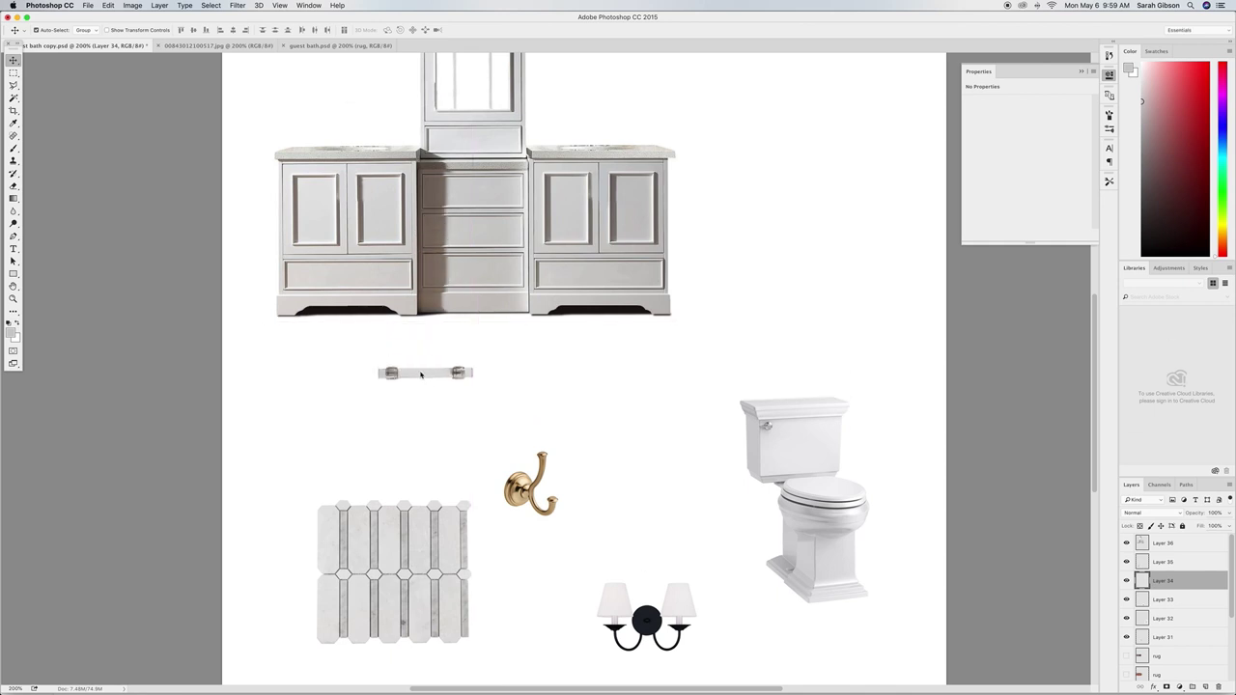
pyautogui.moveTo(1192, 580); pyautogui.dragTo(1192, 538)
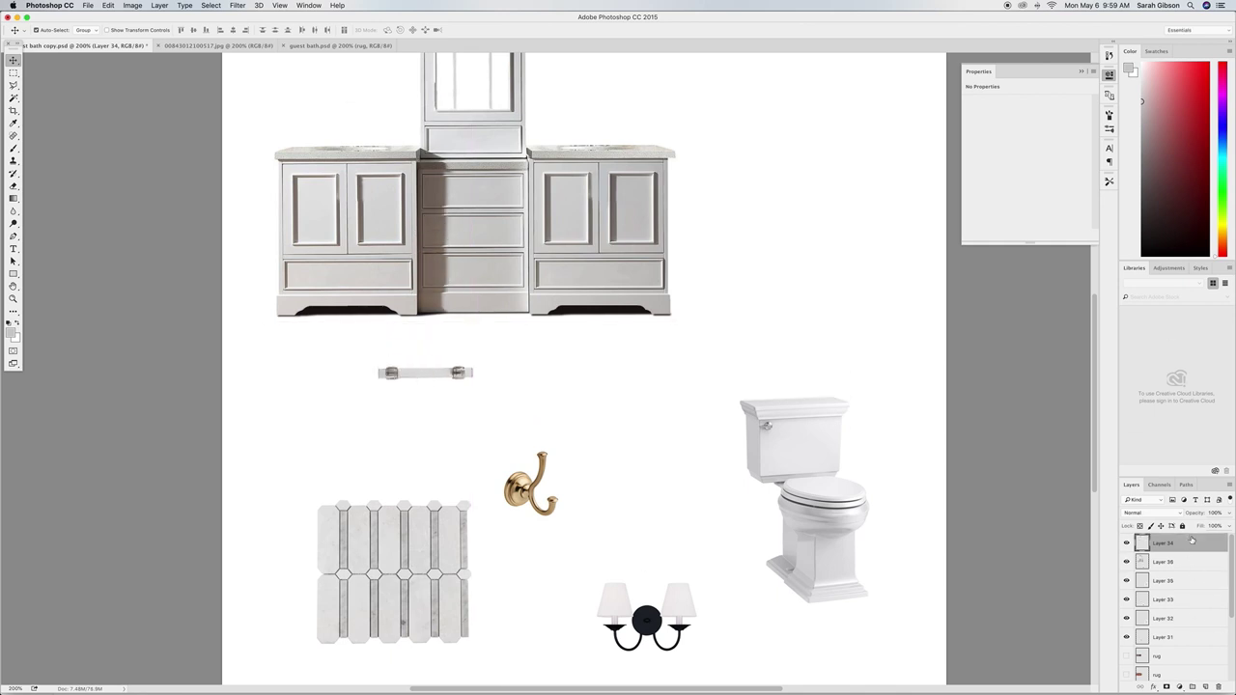
pyautogui.hotkey('ctrl', 't')
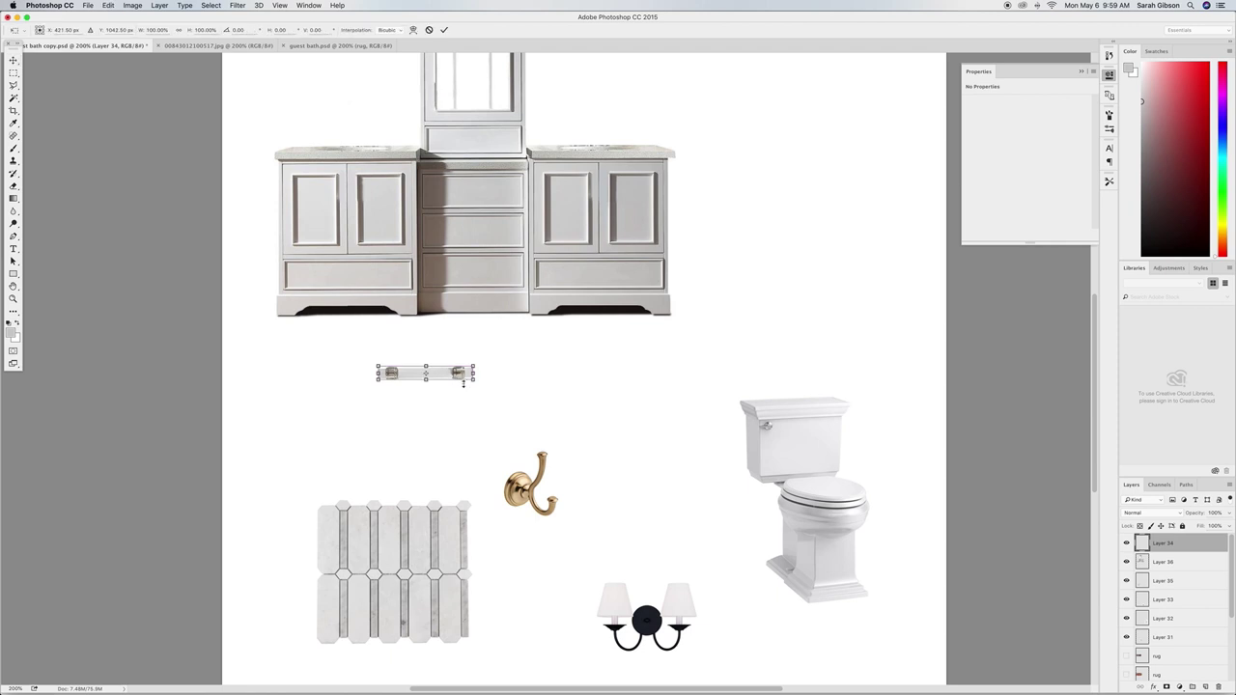
pyautogui.moveTo(474, 381); pyautogui.dragTo(433, 373)
pyautogui.press('Return')
# Place the clear pull on the top lower centre drawer and scale it down slightly to fit the drawer front.
pyautogui.hotkey('ctrl', '+')
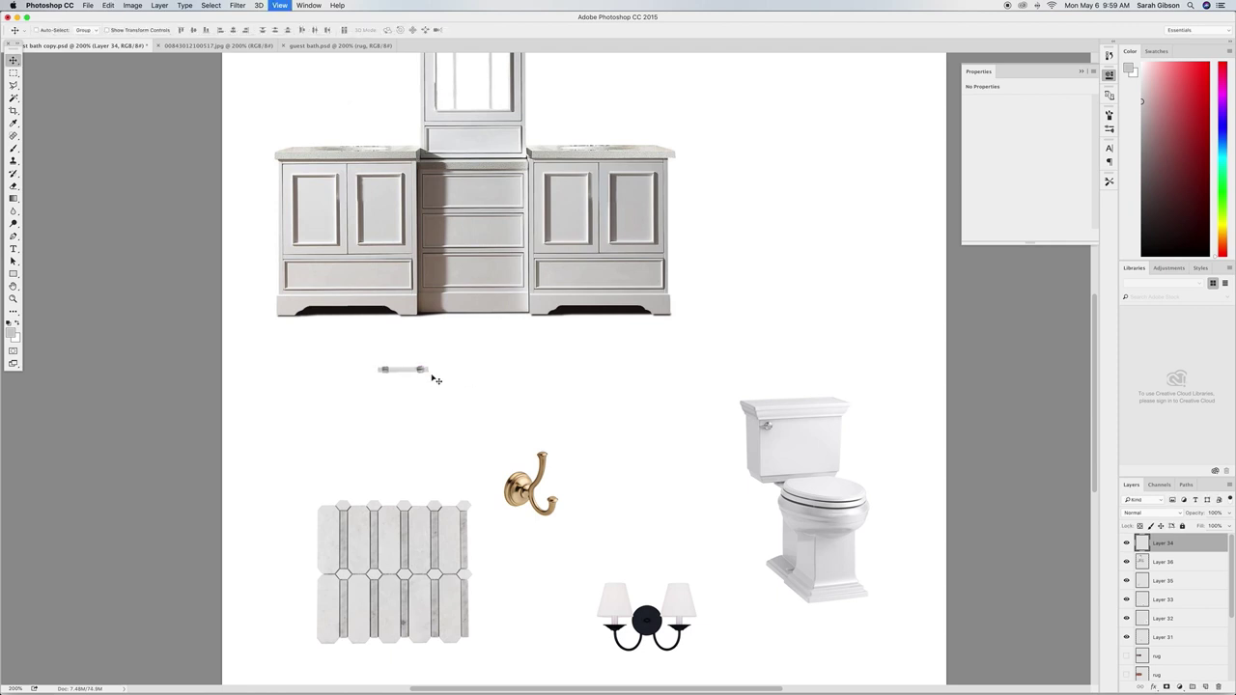
pyautogui.scroll(3, 390, 317)
pyautogui.moveTo(415, 485); pyautogui.dragTo(541, 228)
pyautogui.hotkey('ctrl', 't')
pyautogui.moveTo(537, 226); pyautogui.dragTo(523, 220)
pyautogui.moveTo(507, 227); pyautogui.dragTo(513, 229)
# Duplicate the pull's layer as Layer 34 copy and place the copy on the middle lower centre drawer.
pyautogui.click(159, 6)
pyautogui.click(203, 55)
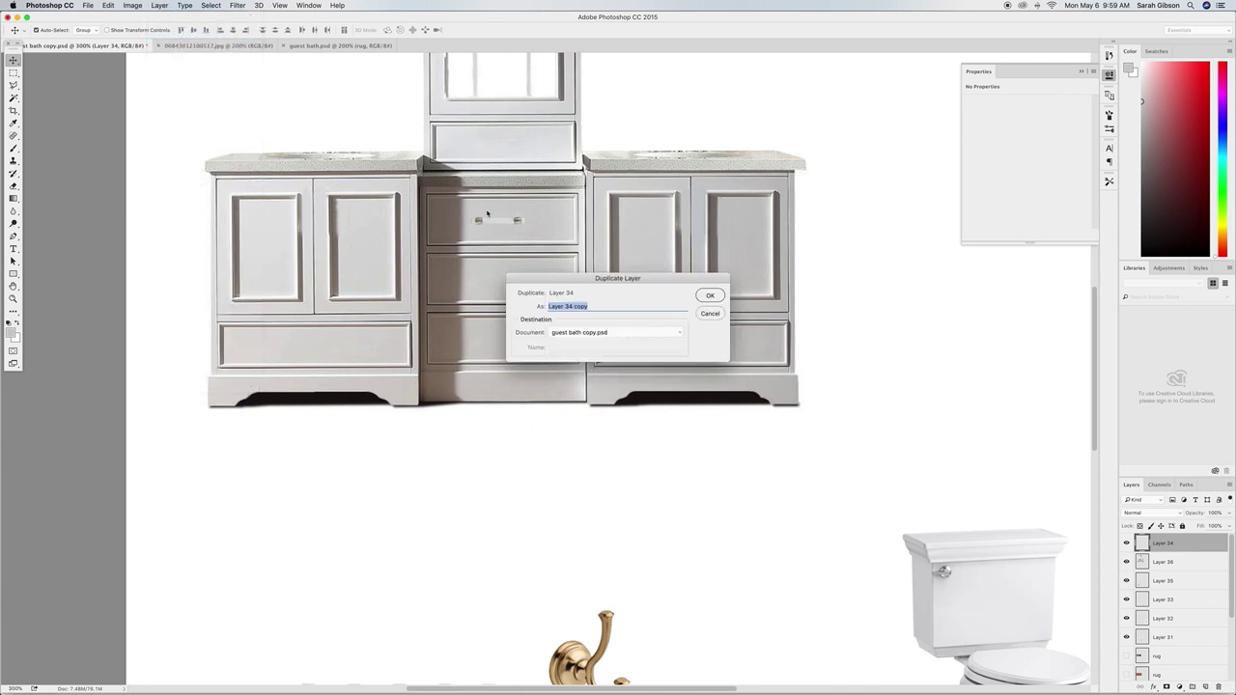
pyautogui.press('Return')
pyautogui.moveTo(500, 229); pyautogui.dragTo(502, 282)
# Duplicate the middle drawer's pull and place the copy on the bottom lower centre drawer.
pyautogui.click(159, 5)
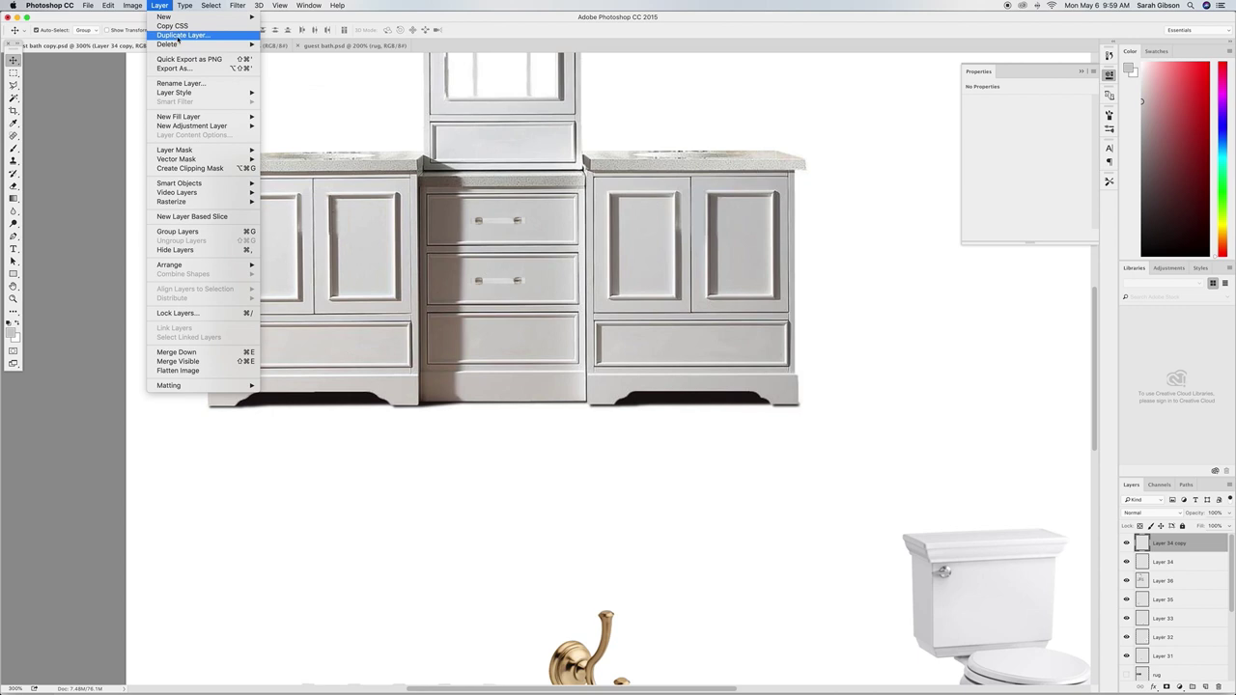
pyautogui.click(178, 36)
pyautogui.press('Return')
pyautogui.moveTo(522, 284); pyautogui.dragTo(522, 342)
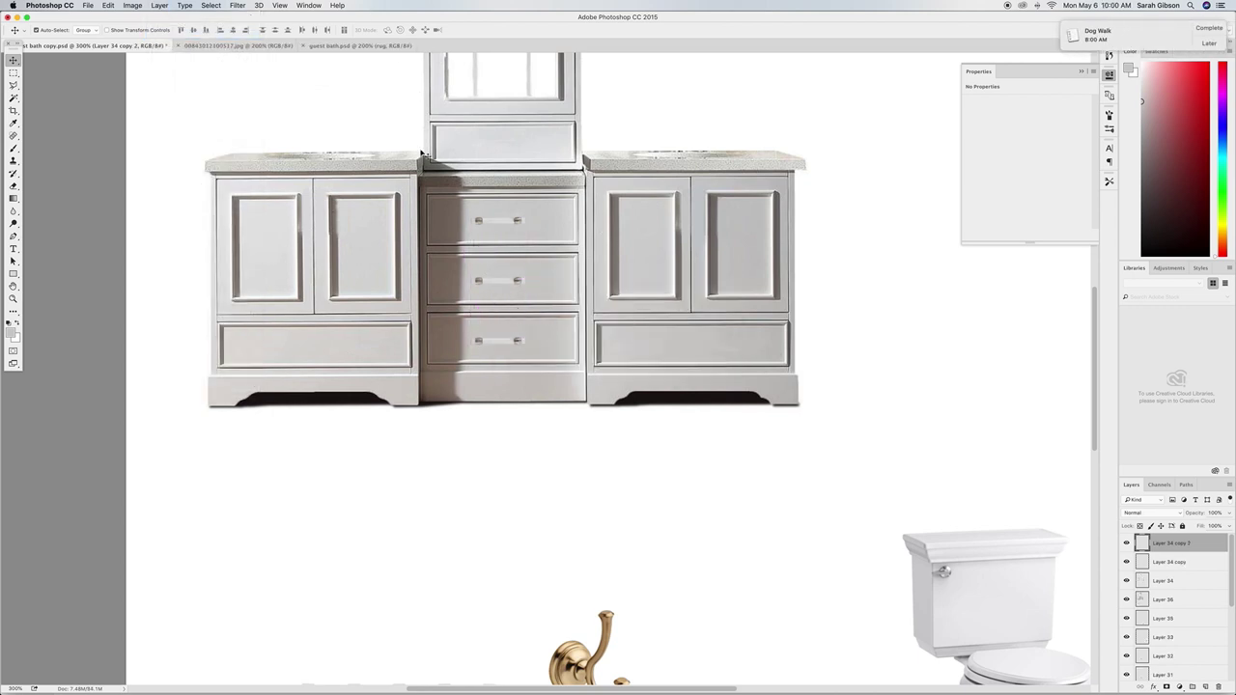
# Duplicate the bottom centre drawer's pull and place the copy on the drawer beneath the vanity's glass-door upper cabinet.
pyautogui.scroll(5, 422, 129)
pyautogui.click(172, 6)
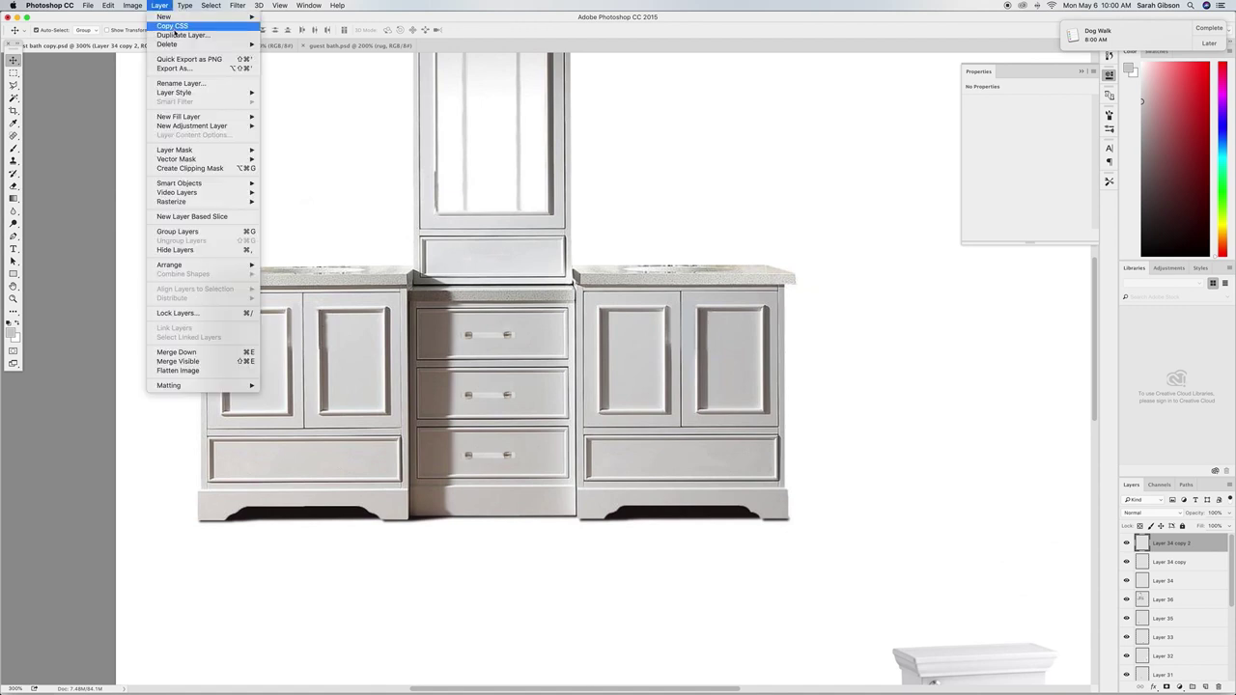
pyautogui.click(178, 35)
pyautogui.press('Return')
pyautogui.moveTo(507, 456); pyautogui.dragTo(508, 259)
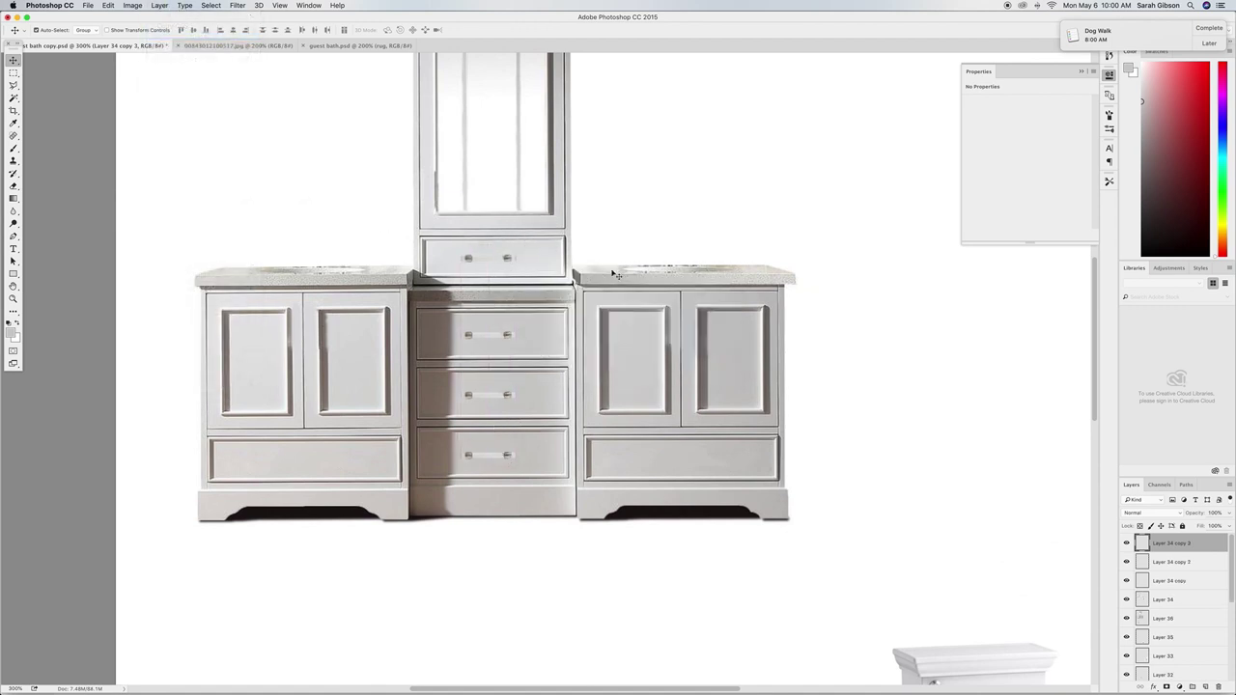
# Duplicate the top and middle lower centre drawer pulls together, rotate the copies to vertical, and move them to the right base cabinet's doors.
pyautogui.keyDown('super'); pyautogui.click(511, 397); pyautogui.keyUp('super')
pyautogui.keyDown('shift'); pyautogui.keyDown('super'); pyautogui.click(509, 337); pyautogui.keyUp('super'); pyautogui.keyUp('shift')
pyautogui.click(160, 5)
pyautogui.click(179, 36)
pyautogui.press('Return')
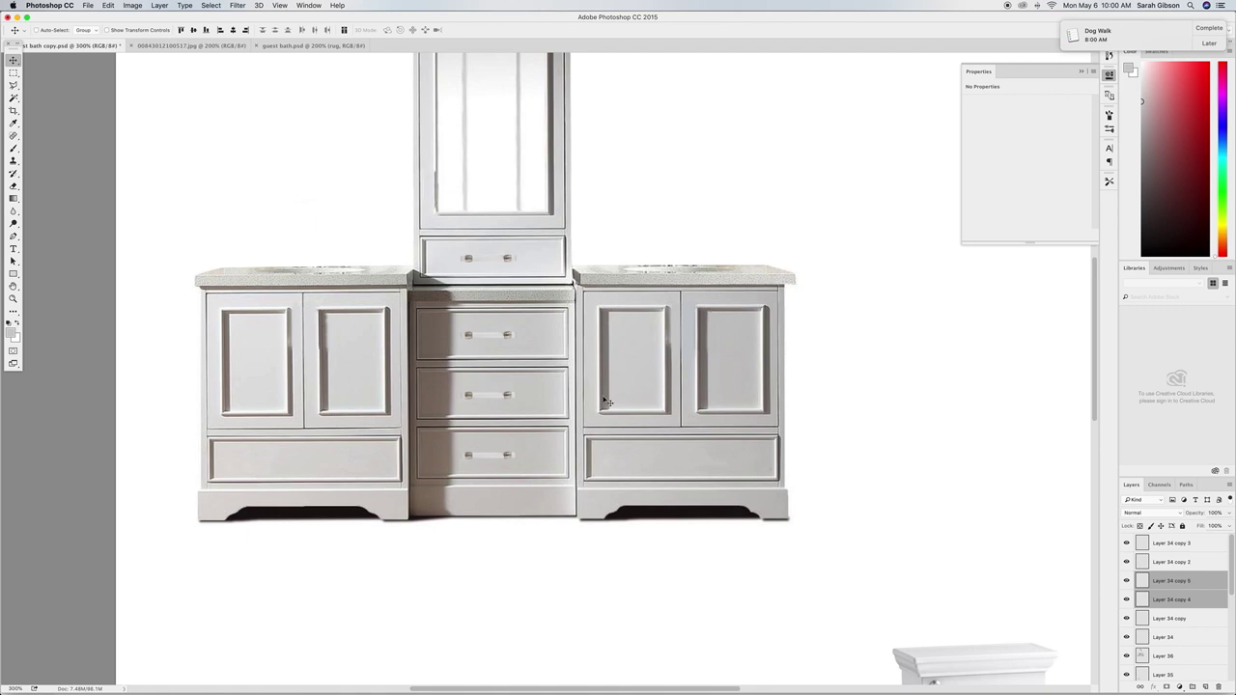
pyautogui.press('super+t')
pyautogui.moveTo(529, 329); pyautogui.dragTo(528, 402)
pyautogui.moveTo(520, 359); pyautogui.dragTo(735, 328)
pyautogui.press('Return')
# Nudge the vertical pulls horizontally so they sit side by side along the gap between the right cabinet's doors.
pyautogui.press('Left')
pyautogui.press('Left')
pyautogui.press('Left')
pyautogui.press('Left')
pyautogui.press('Left')
pyautogui.press('Left')
pyautogui.press('Left')
pyautogui.press('Right')
pyautogui.press('Right')
pyautogui.press('Right')
pyautogui.press('Right')
pyautogui.press('Right')
pyautogui.press('Right')
pyautogui.press('Right')
pyautogui.click(808, 308)
pyautogui.click(736, 326)
pyautogui.press('Left')
pyautogui.press('Left')
pyautogui.press('Left')
pyautogui.press('Left')
pyautogui.press('Left')
pyautogui.press('Left')
pyautogui.press('Left')
pyautogui.press('Left')
pyautogui.press('Left')
pyautogui.press('Left')
pyautogui.press('Left')
pyautogui.press('Left')
pyautogui.press('Left')
pyautogui.press('Left')
pyautogui.press('Left')
pyautogui.press('Left')
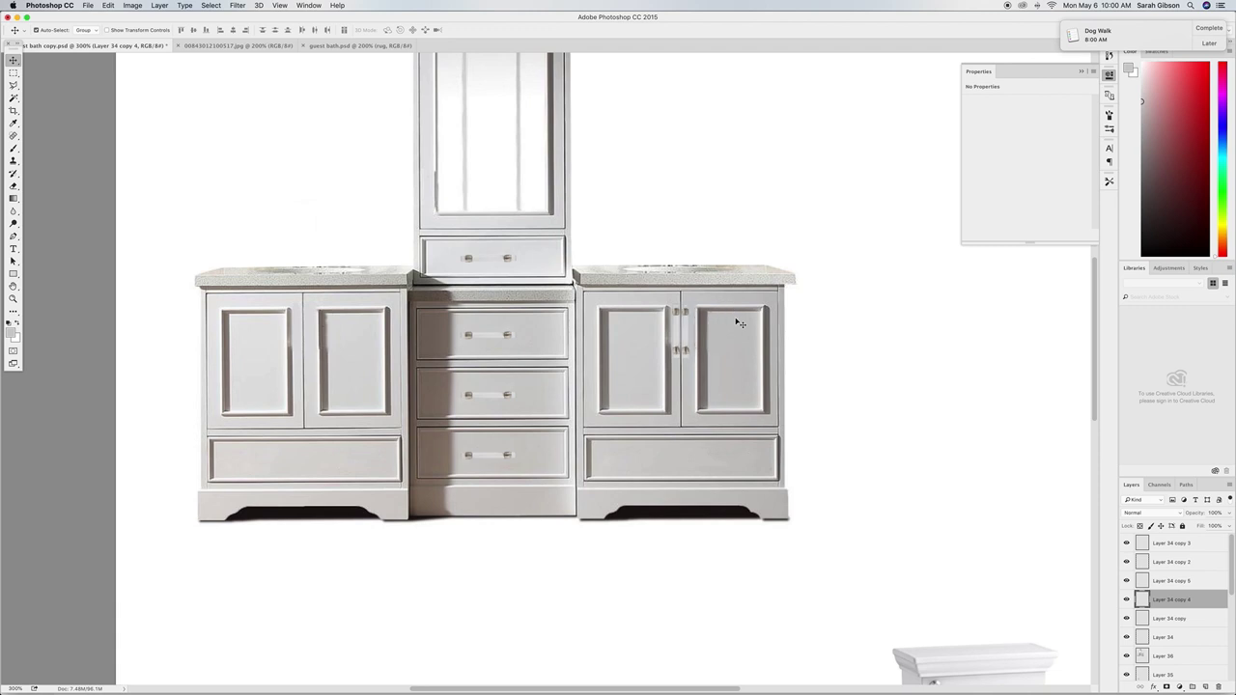
# Select both vertical door pulls on the right cabinet and scale them down slightly.
pyautogui.keyDown('shift'); pyautogui.click(681, 321); pyautogui.keyUp('shift')
pyautogui.hotkey('ctrl', 't')
pyautogui.moveTo(695, 359); pyautogui.dragTo(691, 355)
pyautogui.press('Return')
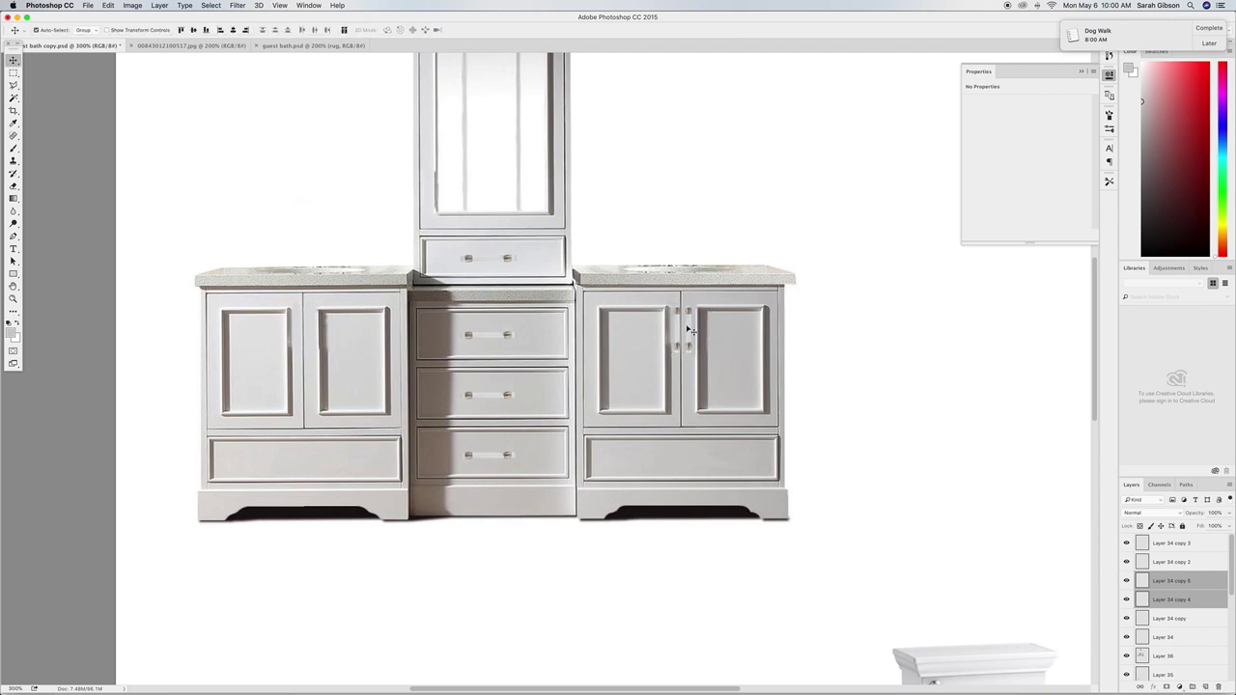
# Space the two vertical pulls apart so one sits on each of the right cabinet's doors.
pyautogui.click(852, 311)
pyautogui.click(681, 321)
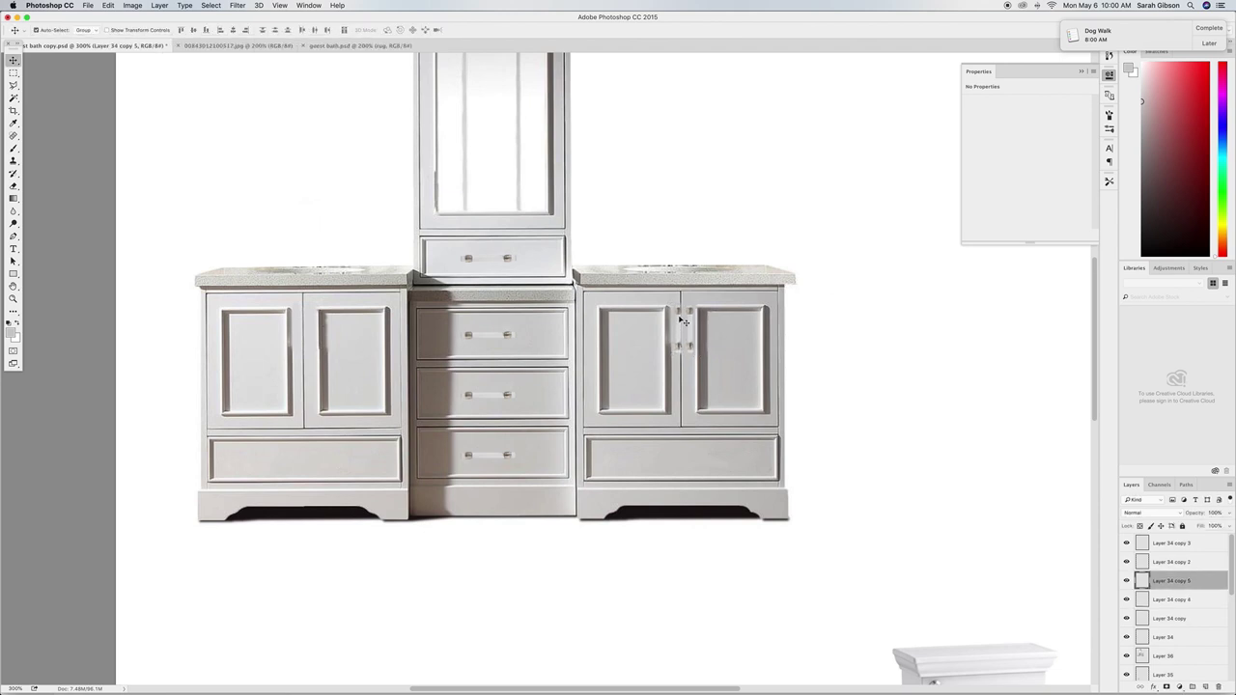
pyautogui.click(691, 325)
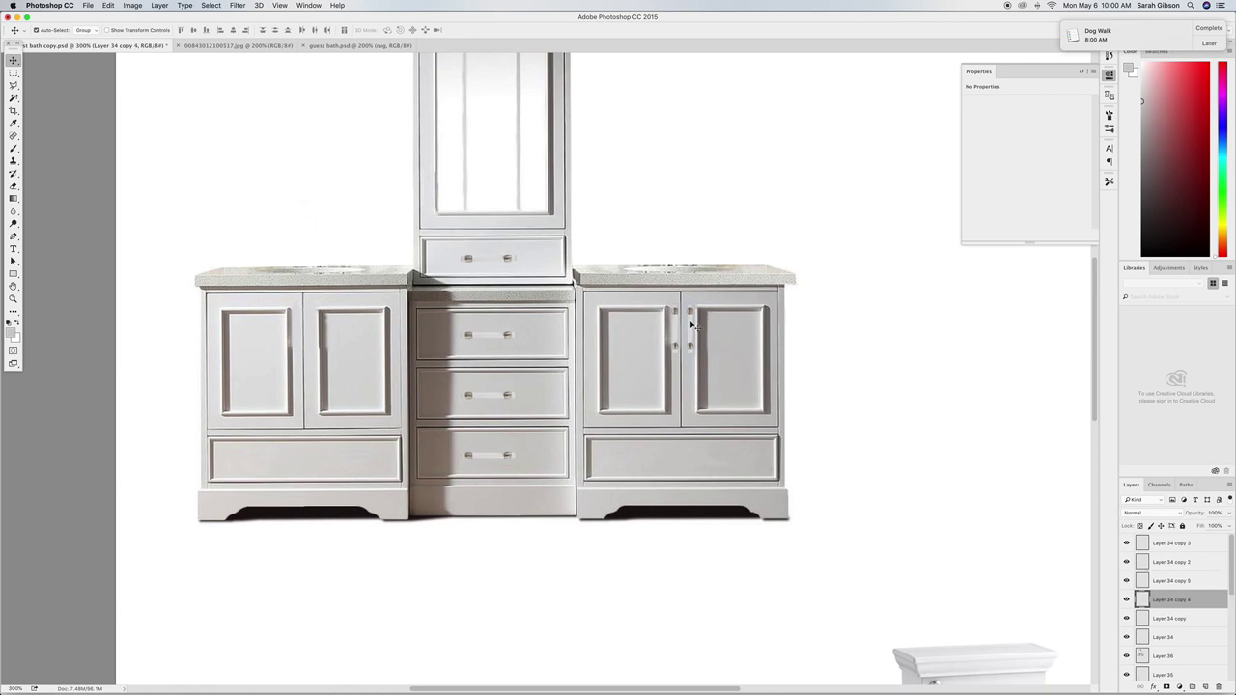
pyautogui.click(681, 321)
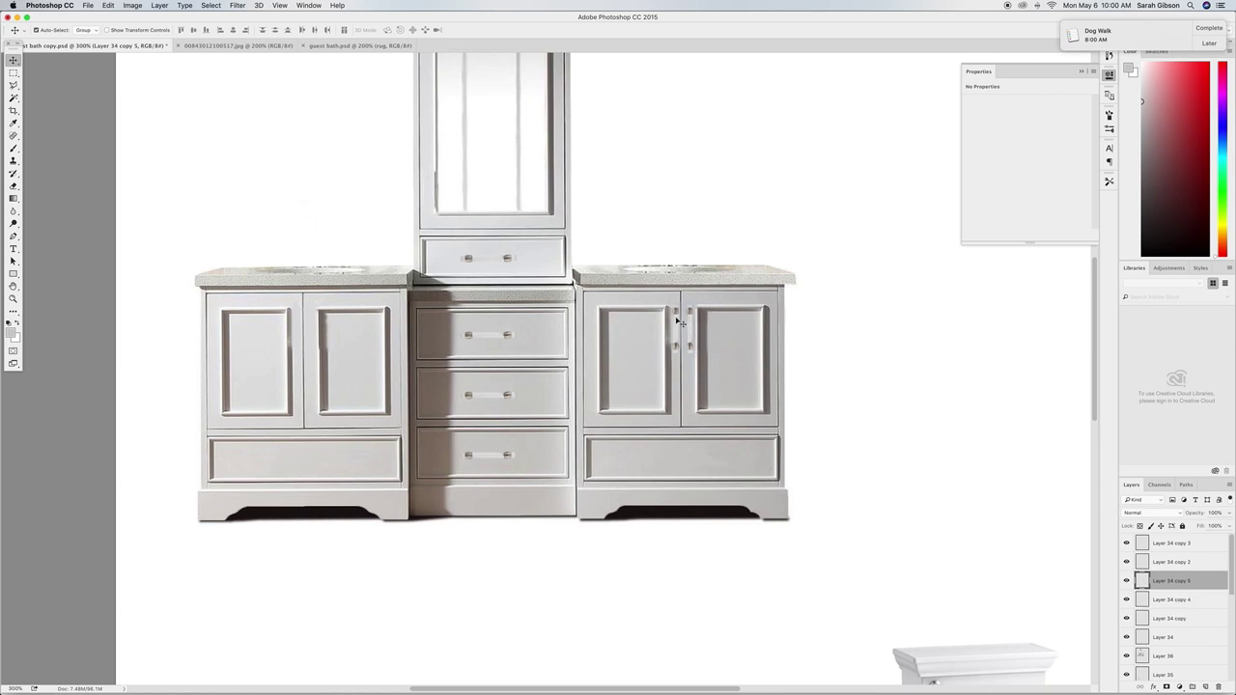
# Duplicate the pair of vertical pulls and place the copies on the left base cabinet's doors.
pyautogui.keyDown('shift'); pyautogui.click(691, 325); pyautogui.keyUp('shift')
pyautogui.click(160, 5)
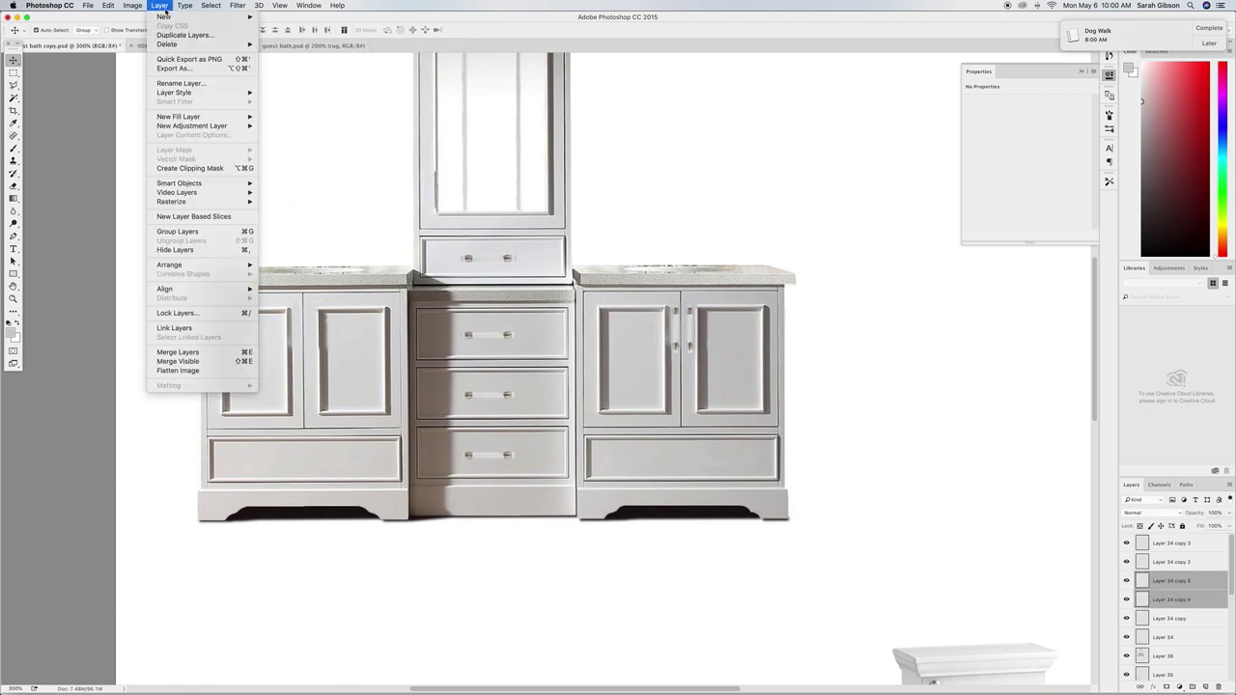
pyautogui.click(175, 36)
pyautogui.press('Return')
pyautogui.moveTo(691, 330); pyautogui.dragTo(312, 335)
# Duplicate the bottom centre drawer's pull and place the copy on the left cabinet's wide bottom drawer.
pyautogui.click(495, 459)
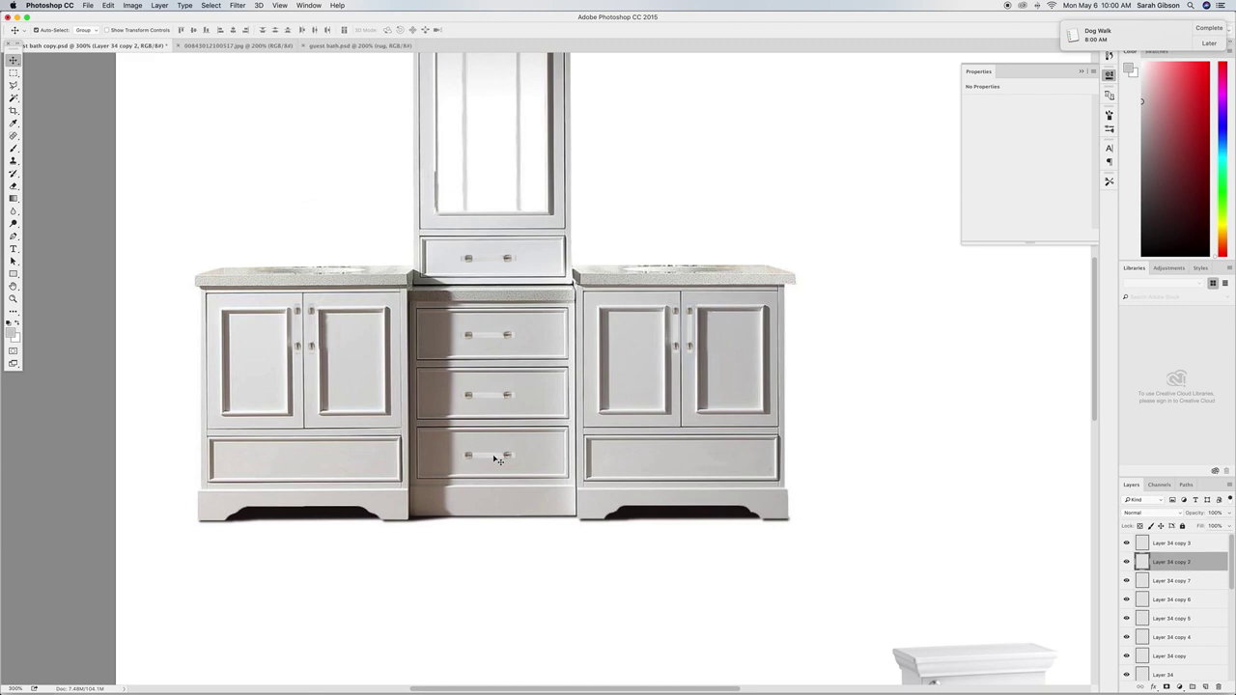
pyautogui.click(160, 4)
pyautogui.click(178, 37)
pyautogui.press('Return')
pyautogui.moveTo(503, 456); pyautogui.dragTo(328, 465)
# Duplicate the left wide drawer's pull, place the copy on the right cabinet's wide bottom drawer, and deselect the layer.
pyautogui.click(159, 5)
pyautogui.click(178, 36)
pyautogui.press('Return')
pyautogui.moveTo(326, 465); pyautogui.dragTo(700, 472)
pyautogui.click(915, 441)
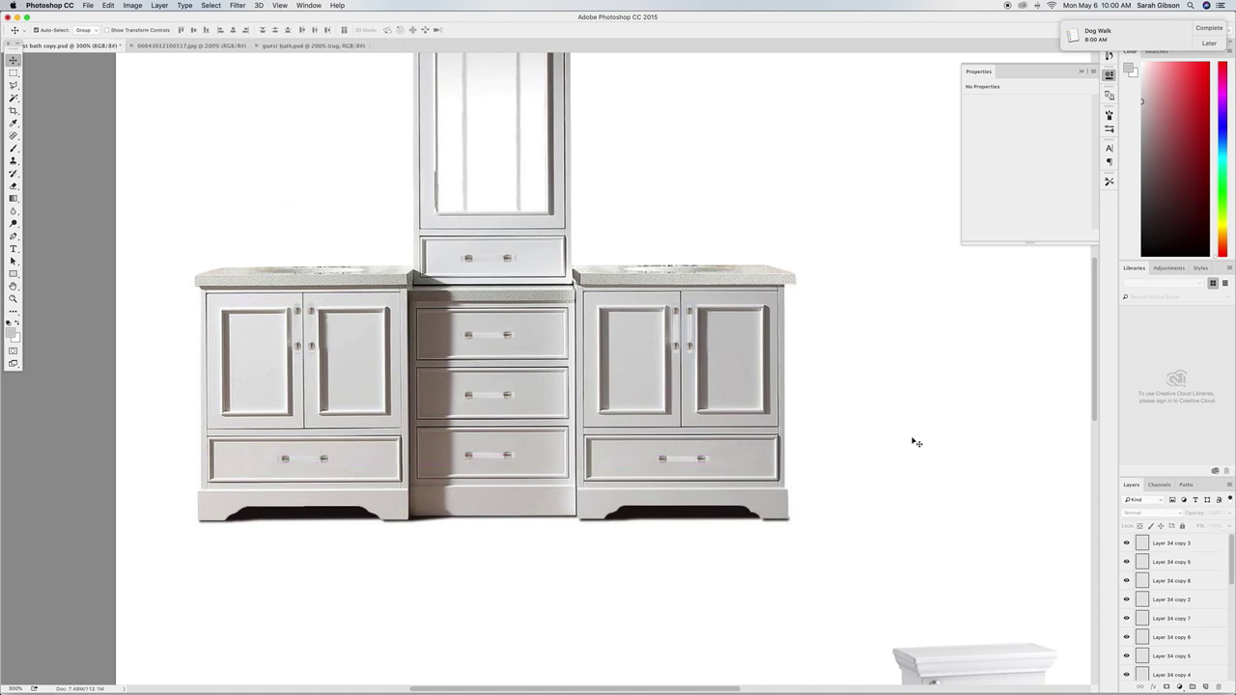
# Duplicate a vertical door pull and place the copy low on the left edge of the upper cabinet's glass door.
pyautogui.click(680, 317)
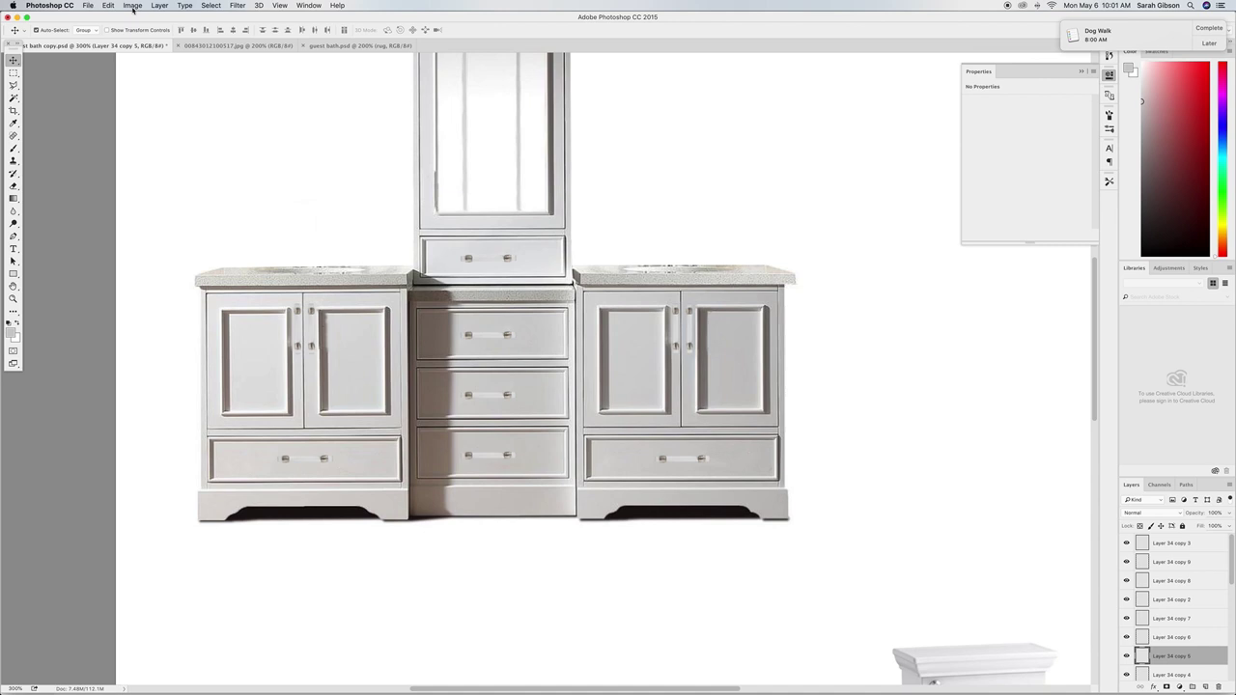
pyautogui.click(184, 5)
pyautogui.click(171, 35)
pyautogui.moveTo(692, 322); pyautogui.dragTo(429, 183)
pyautogui.click(731, 194)
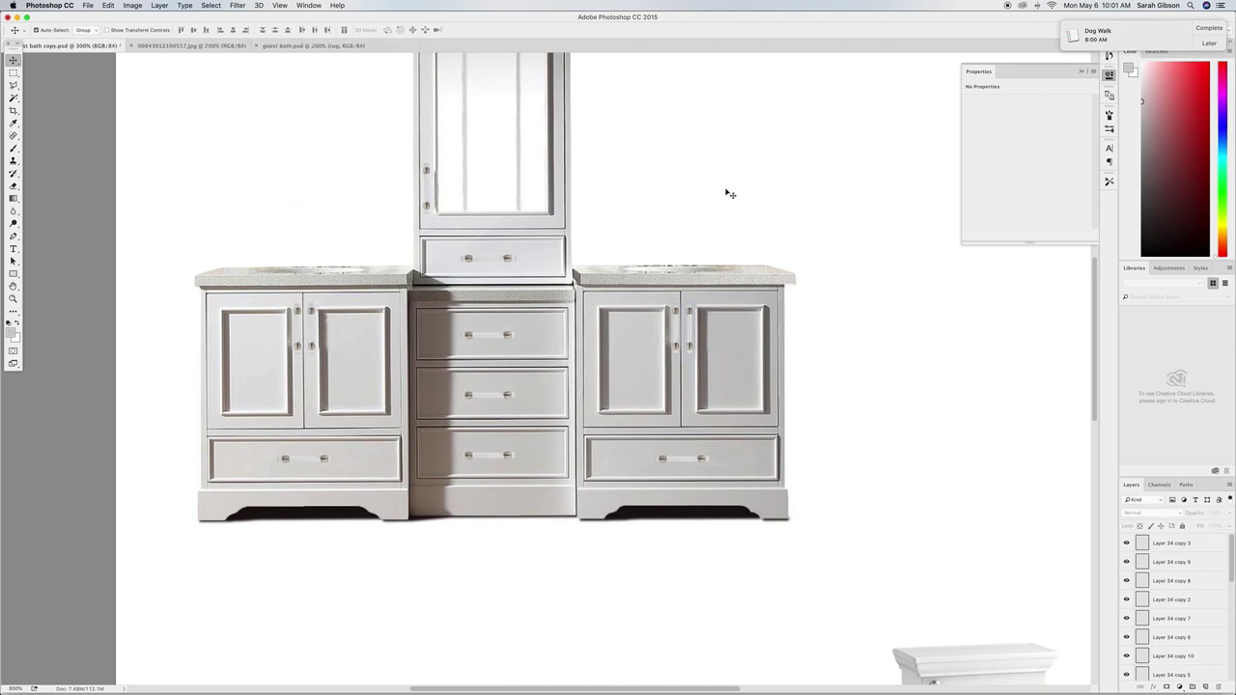
# Copy the brass faucet above the left sink from guest bath.psd into the guest bath copy.psd mood board.
pyautogui.press('super+minus')
pyautogui.press('super+minus')
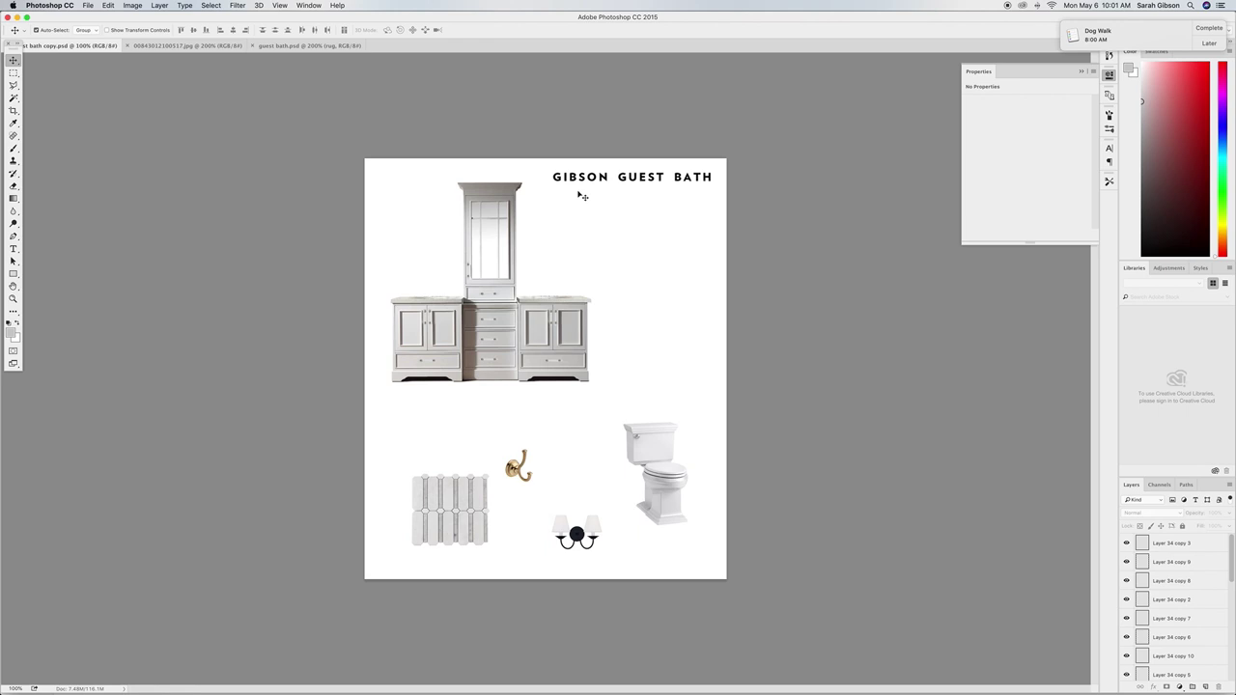
pyautogui.click(281, 46)
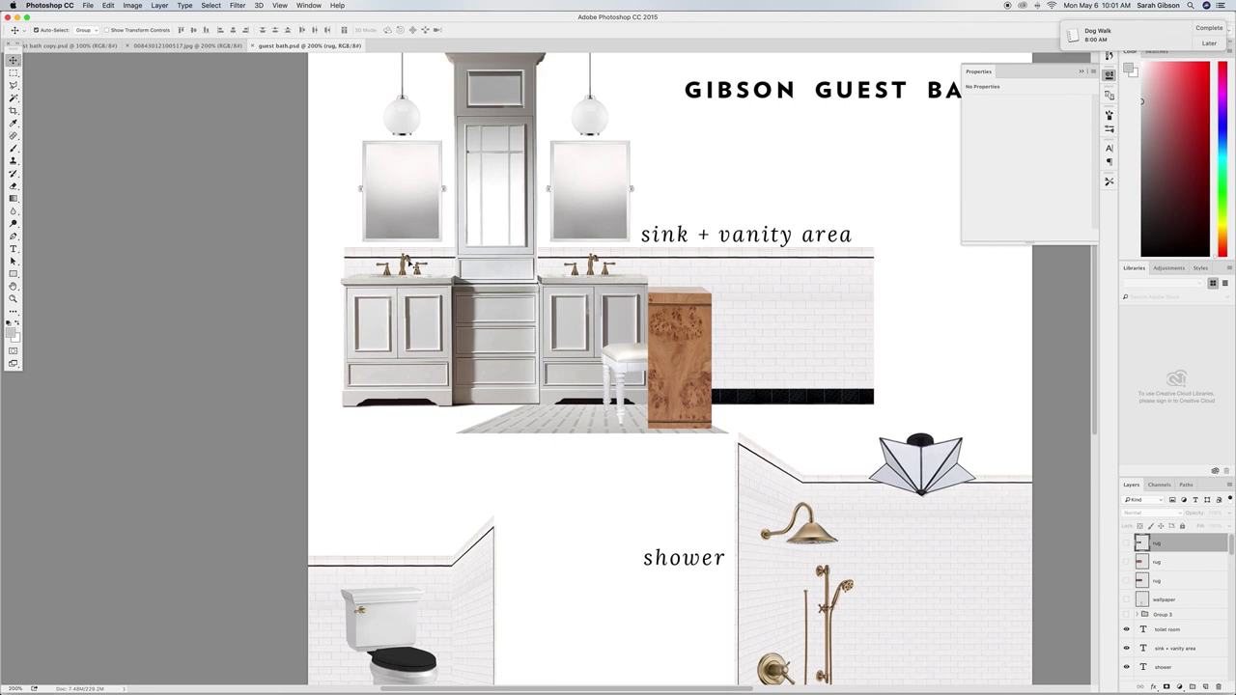
pyautogui.moveTo(411, 263); pyautogui.dragTo(434, 279)
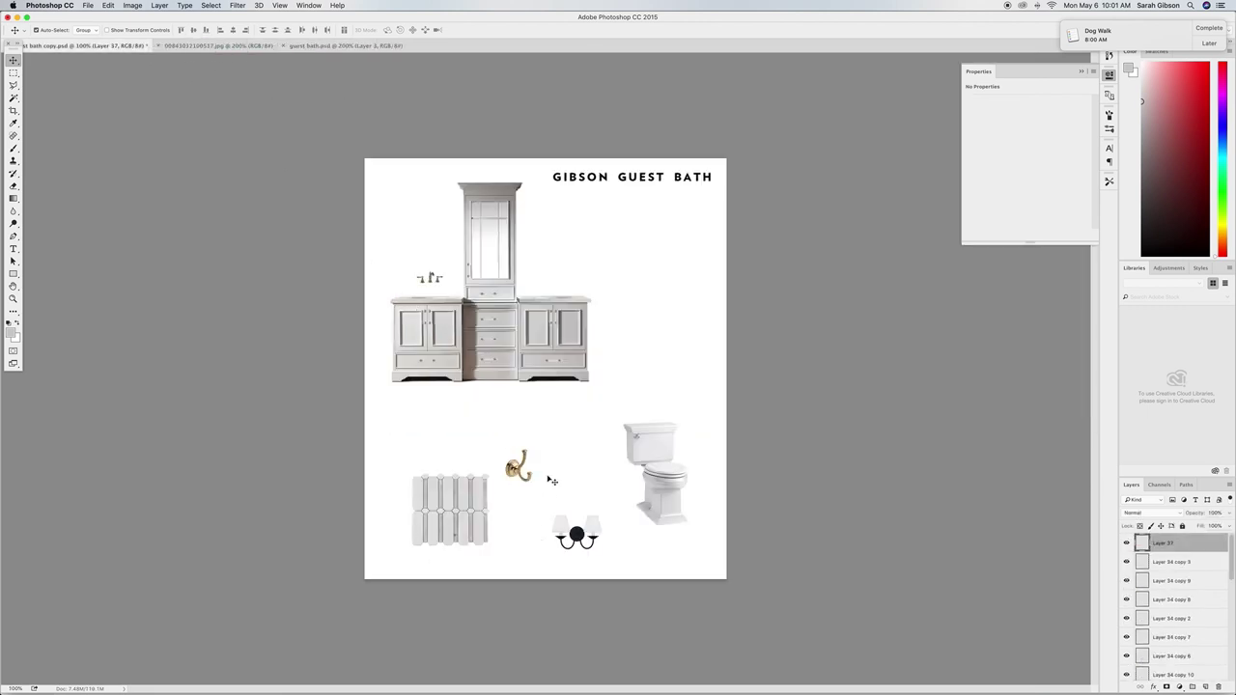
# Enlarge the brass faucet slightly and position it at the back of the left sink.
pyautogui.press('super+equal')
pyautogui.press('super+equal')
pyautogui.scroll(3, 499, 387)
pyautogui.hscroll(-3, 499, 387)
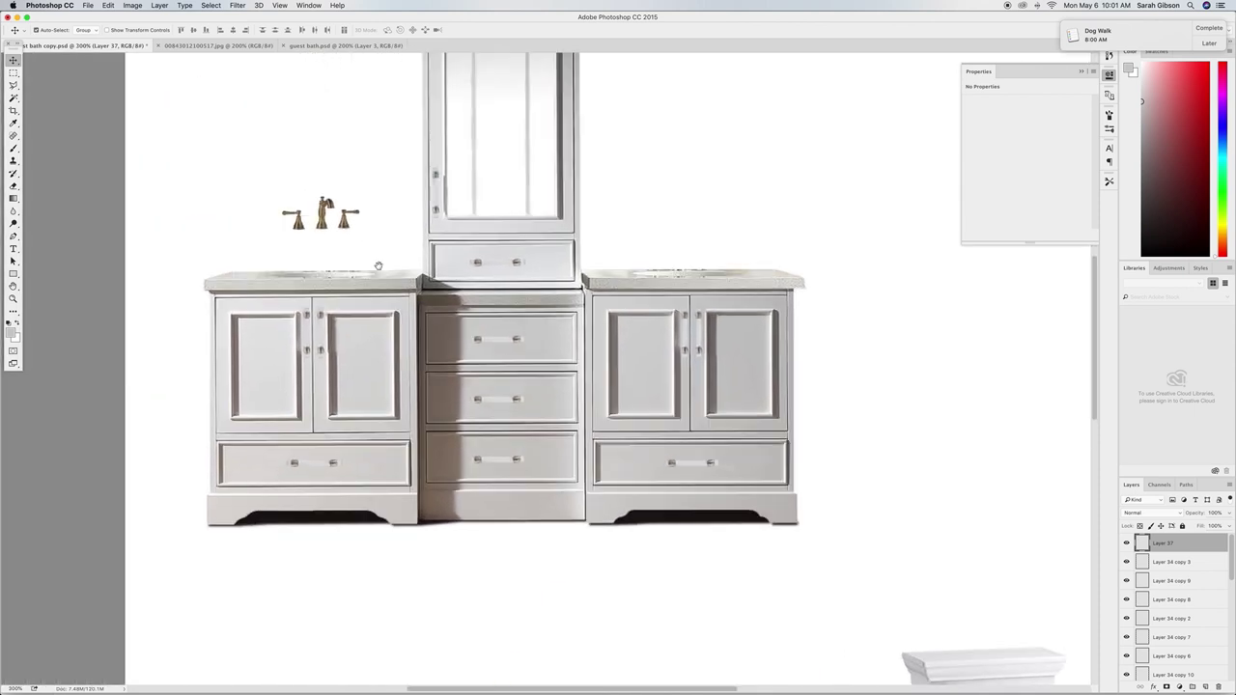
pyautogui.press('super+t')
pyautogui.moveTo(377, 253)
pyautogui.mouseDown()
pyautogui.moveTo(386, 244)
pyautogui.moveTo(375, 272)
pyautogui.mouseUp()
pyautogui.press('Return')
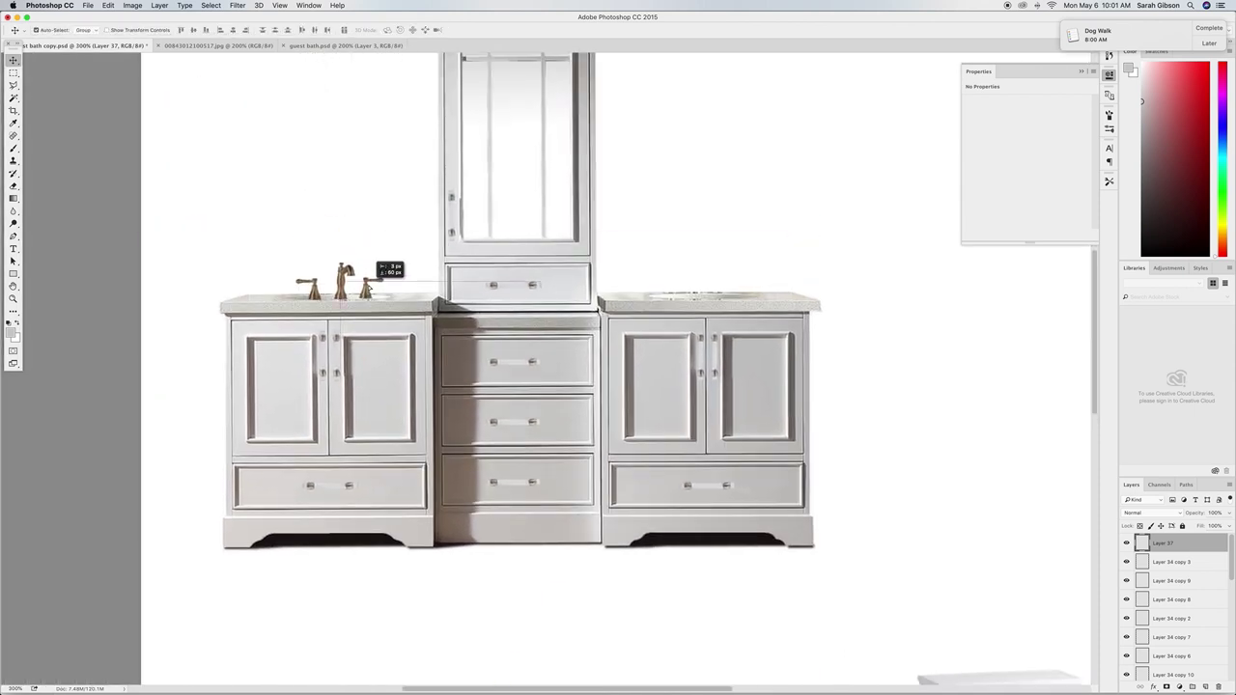
pyautogui.press('Left')
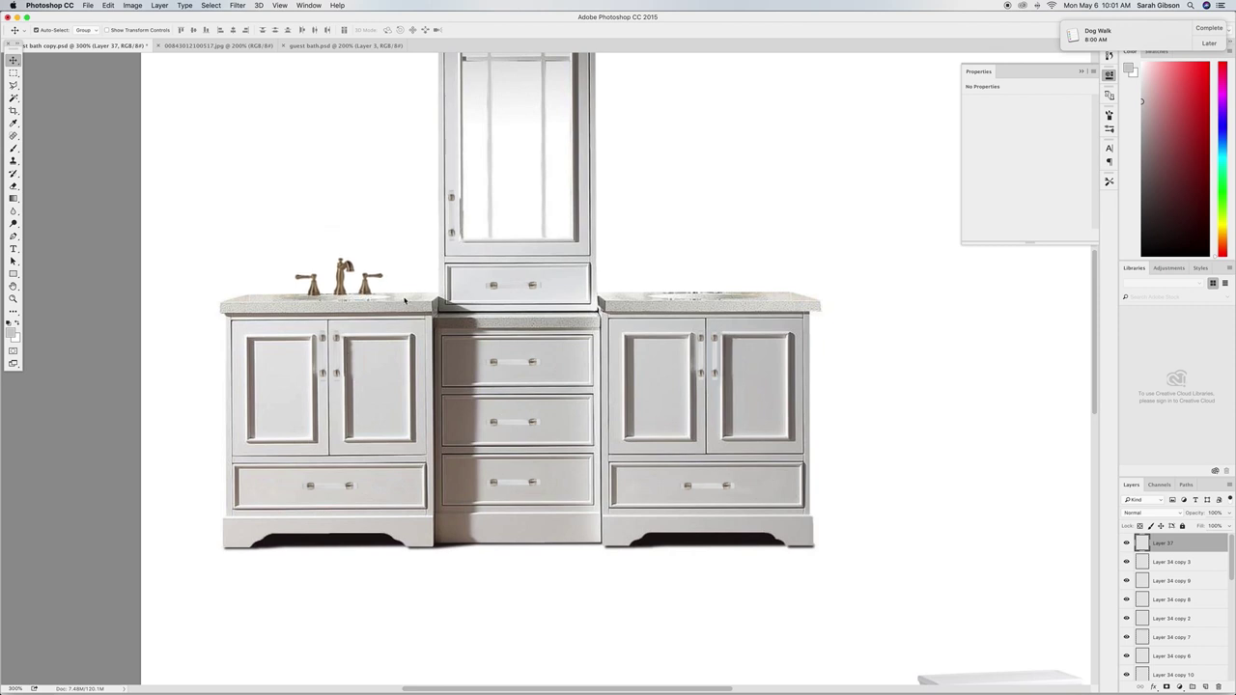
# Duplicate the faucet's layer and place the copy on the right sink.
pyautogui.click(159, 5)
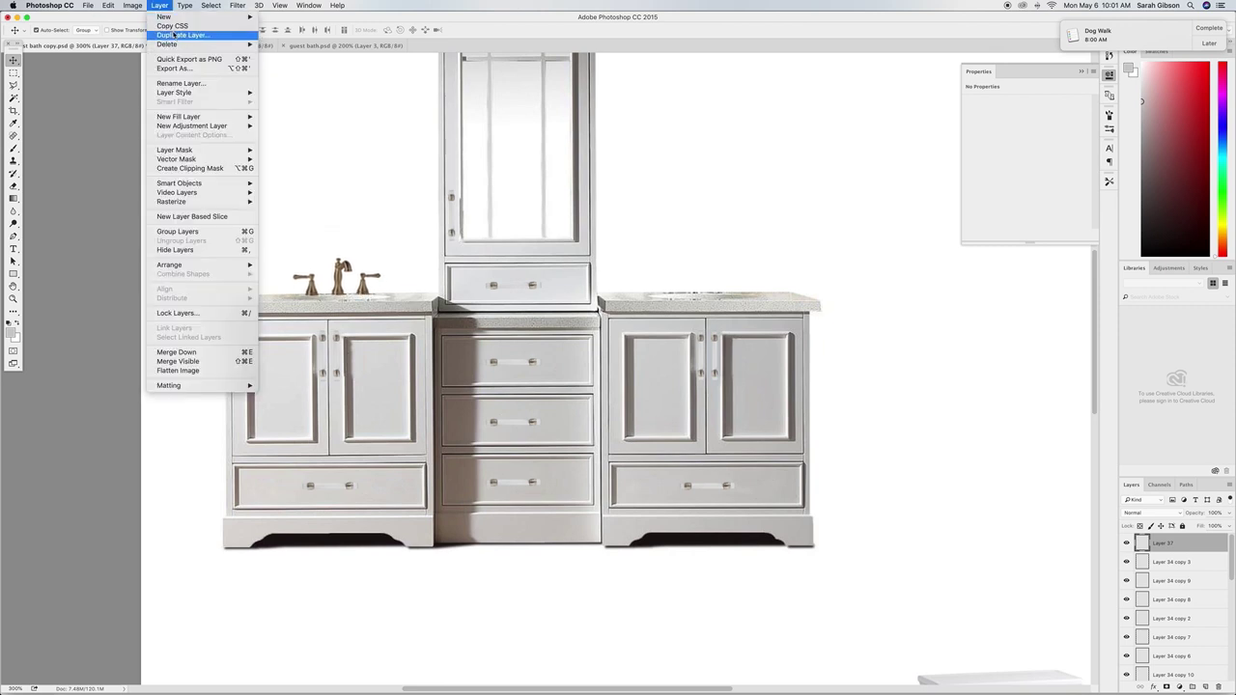
pyautogui.click(174, 43)
pyautogui.press('Return')
pyautogui.moveTo(346, 284); pyautogui.dragTo(710, 284)
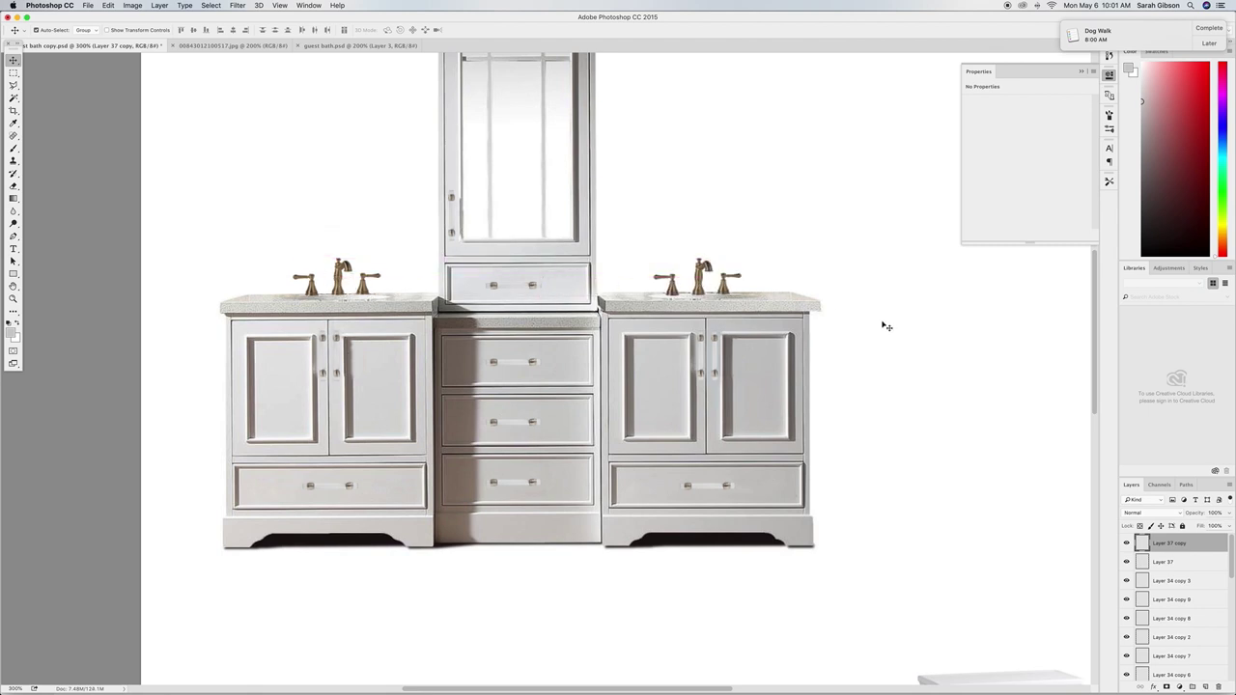
pyautogui.press('super+minus')
pyautogui.press('super+minus')
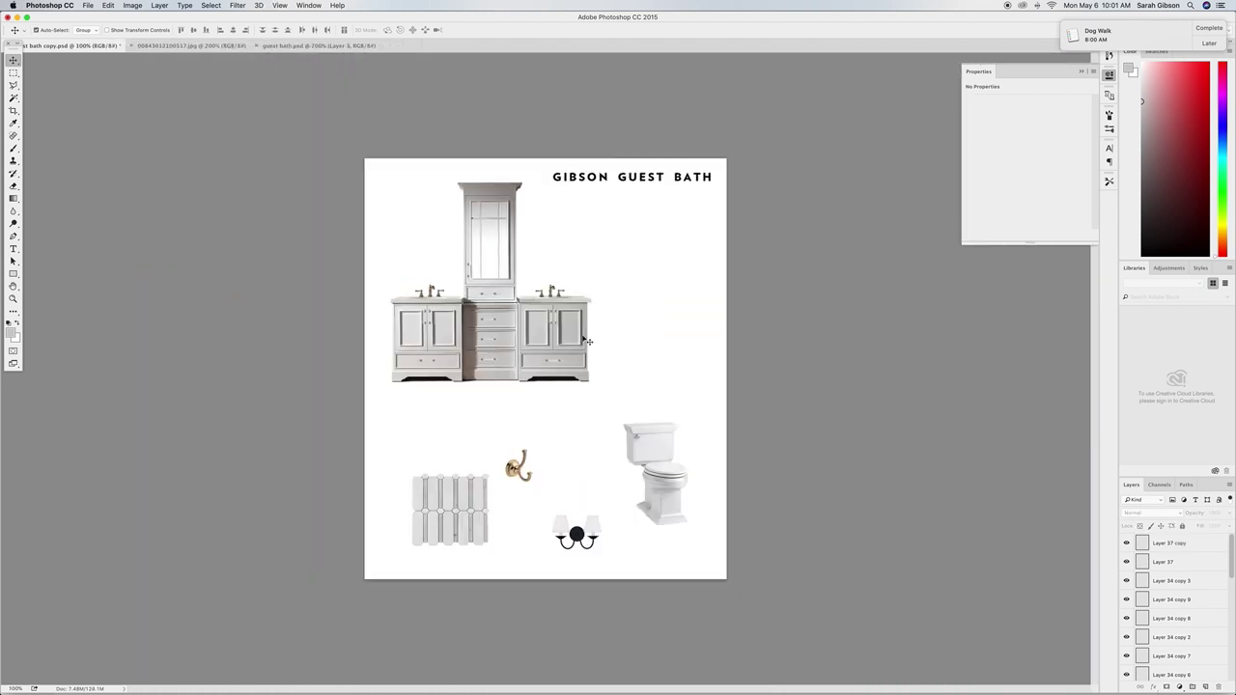
# Check guest bath.psd for reference, and add a Hue/Saturation adjustment with Lightness -92 above the vanity's layer in guest bath copy.psd.
pyautogui.click(540, 350)
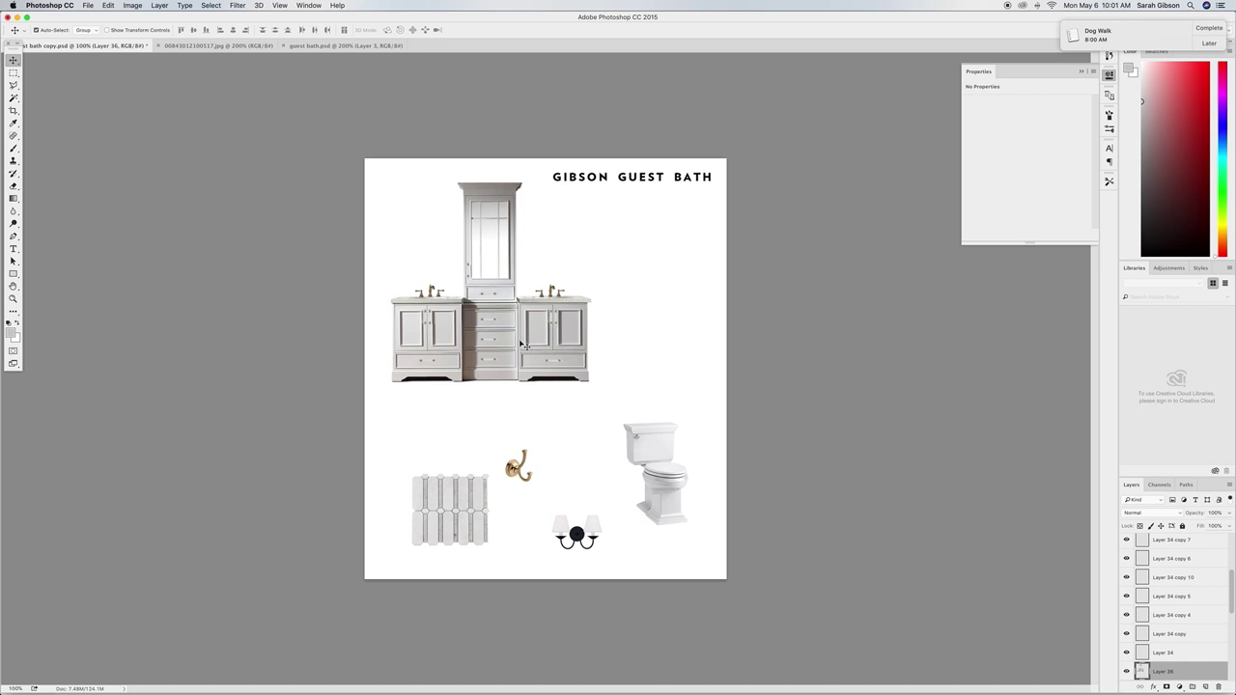
pyautogui.press('super+plus')
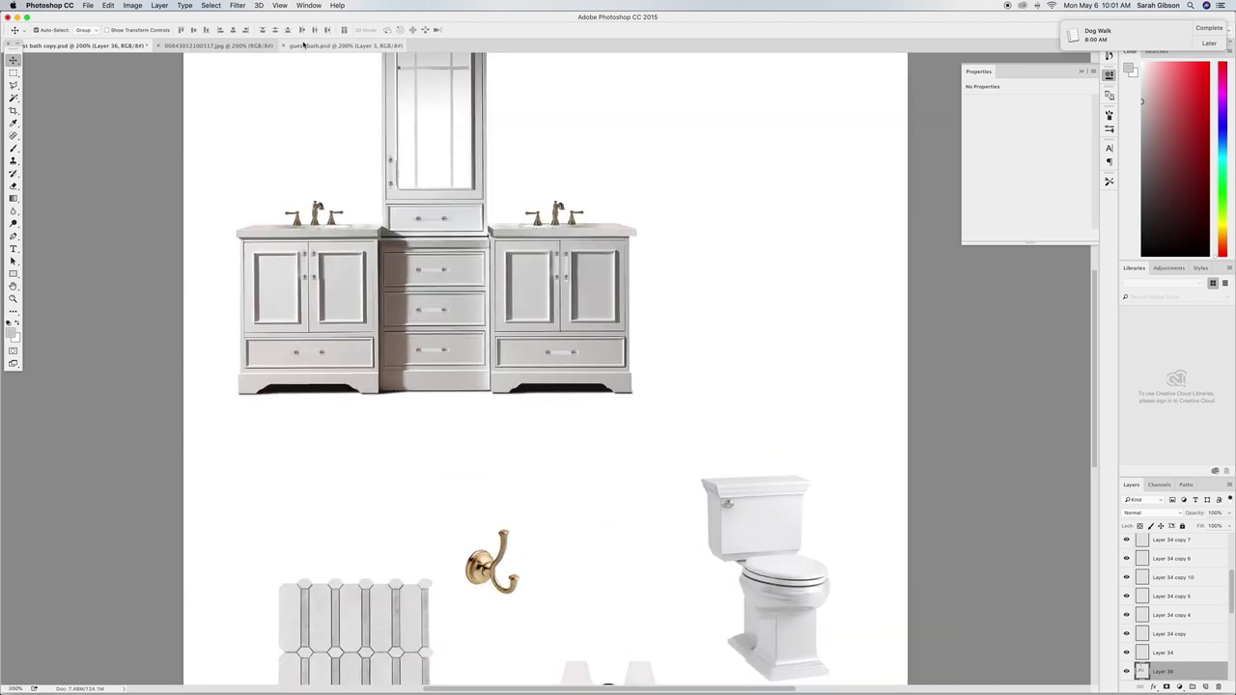
pyautogui.click(299, 46)
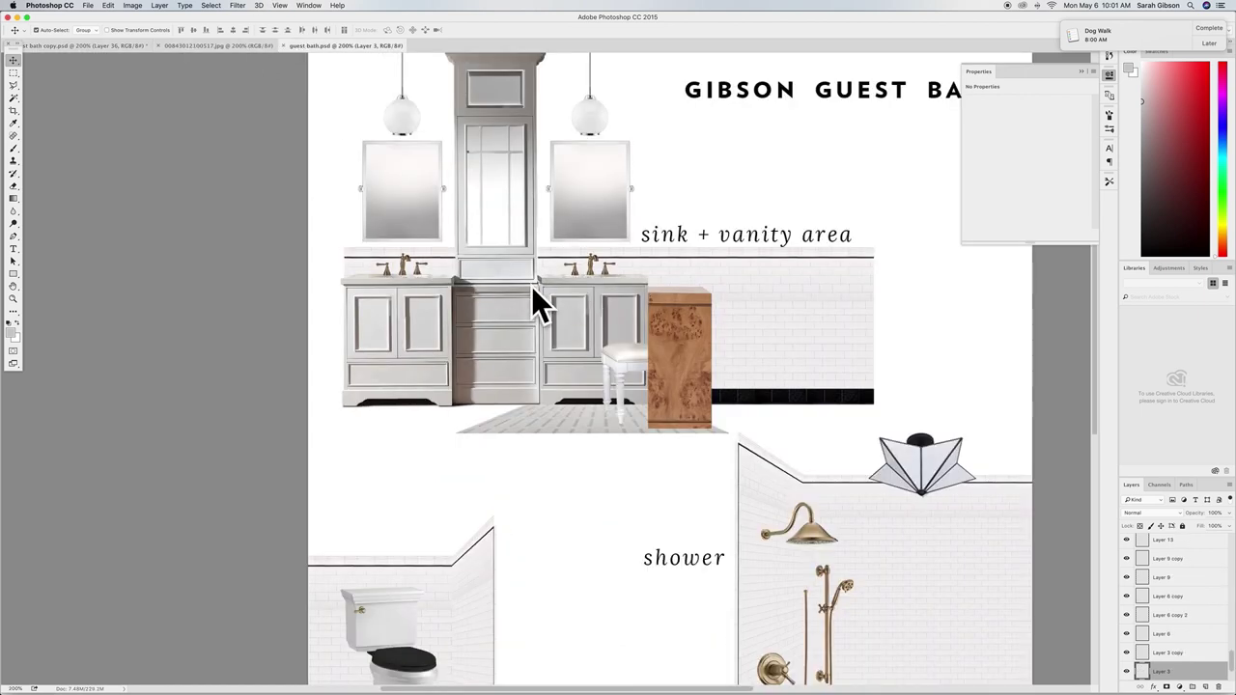
pyautogui.hotkey('ctrl', 'Tab')
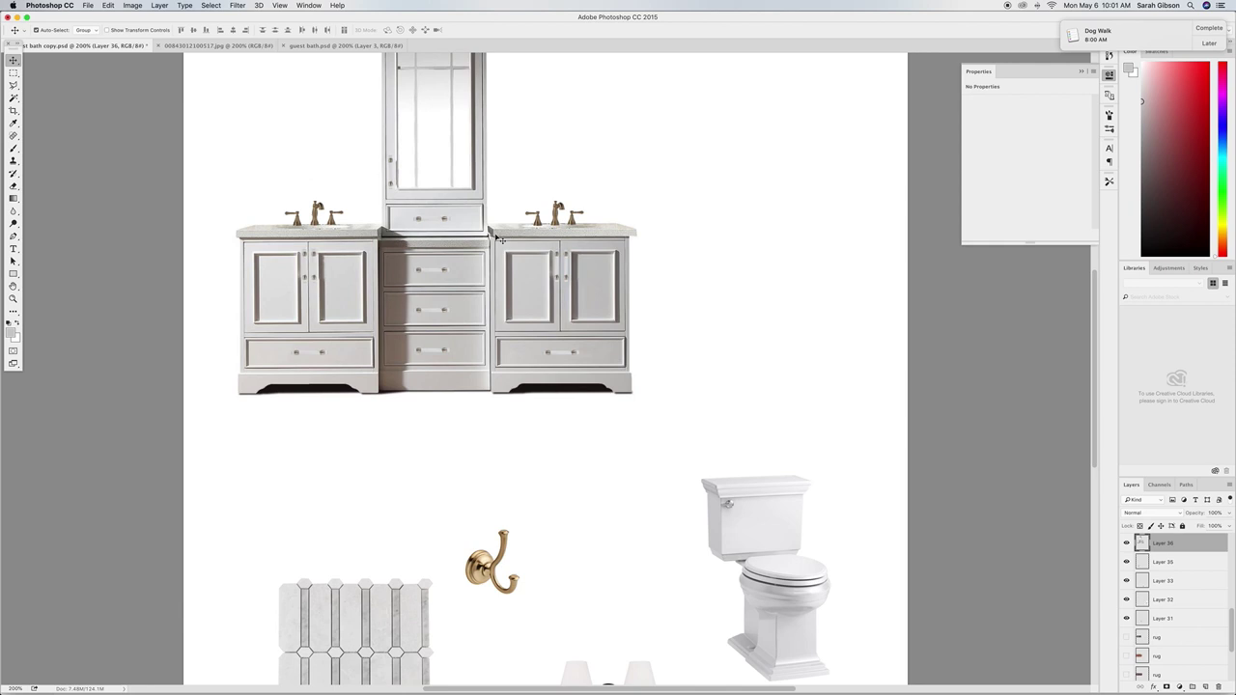
pyautogui.click(1181, 689)
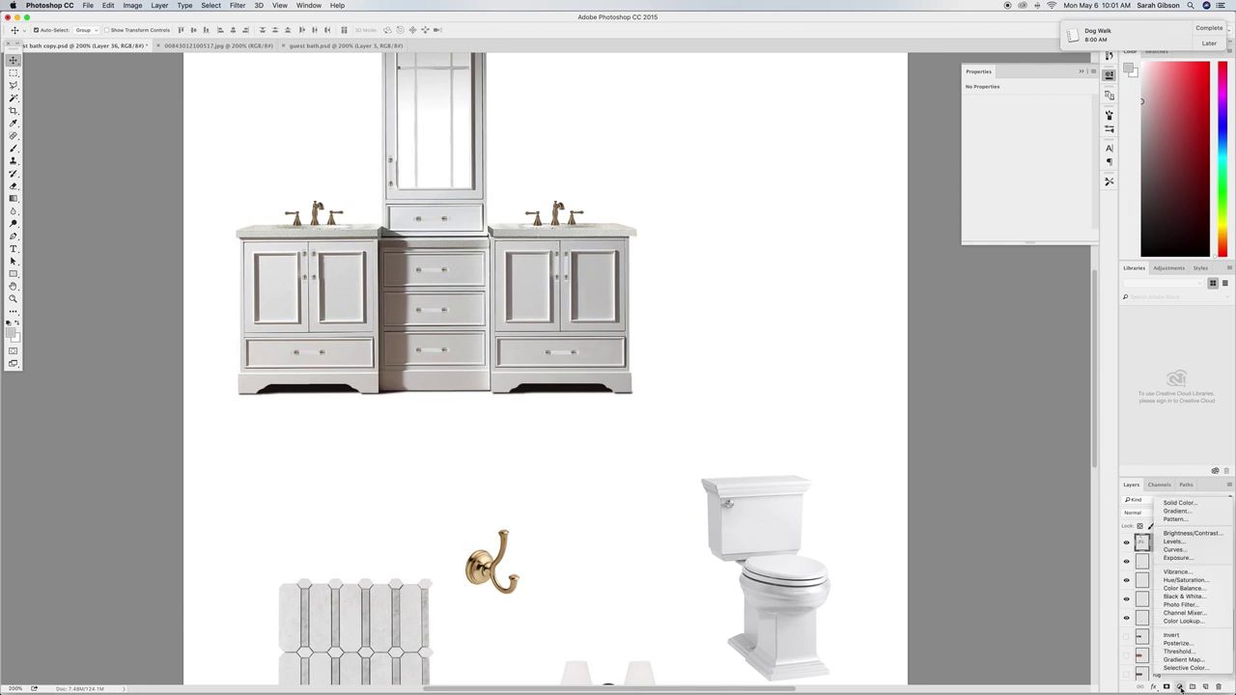
pyautogui.click(1193, 580)
pyautogui.moveTo(1027, 180); pyautogui.dragTo(975, 176)
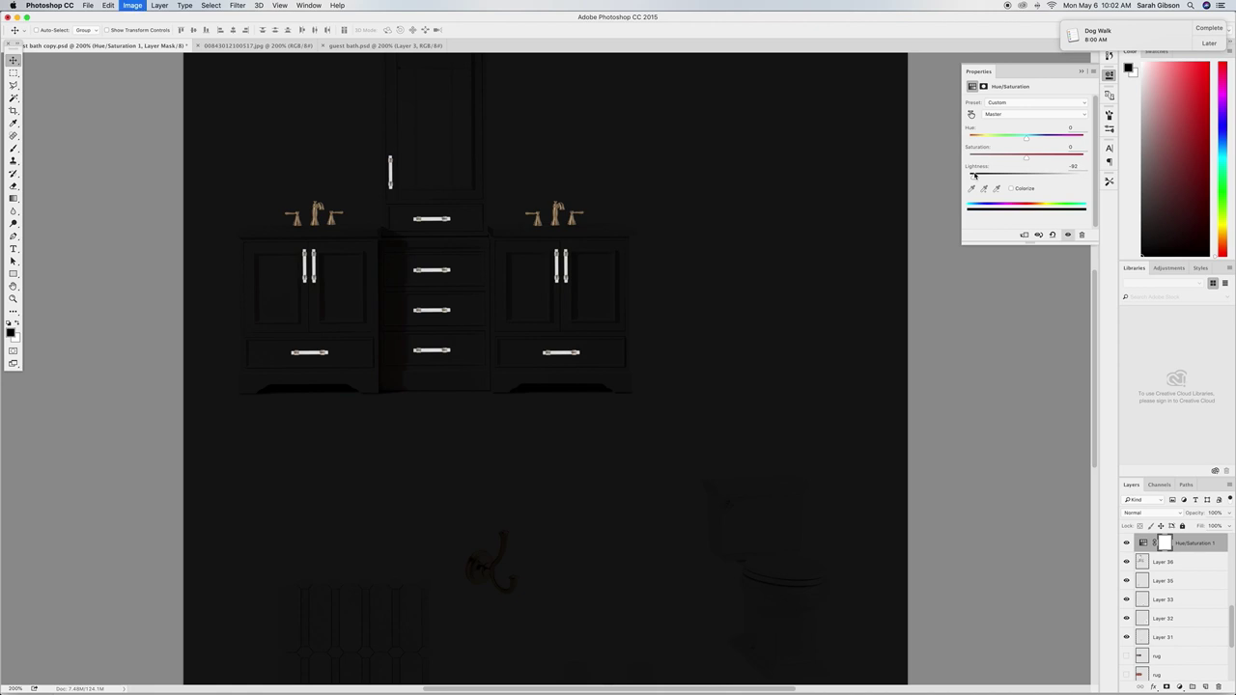
# Invert the Hue/Saturation mask and paint white on it with the Brush along all the vanity's countertop sections to darken them.
pyautogui.press('super+i')
pyautogui.press('b')
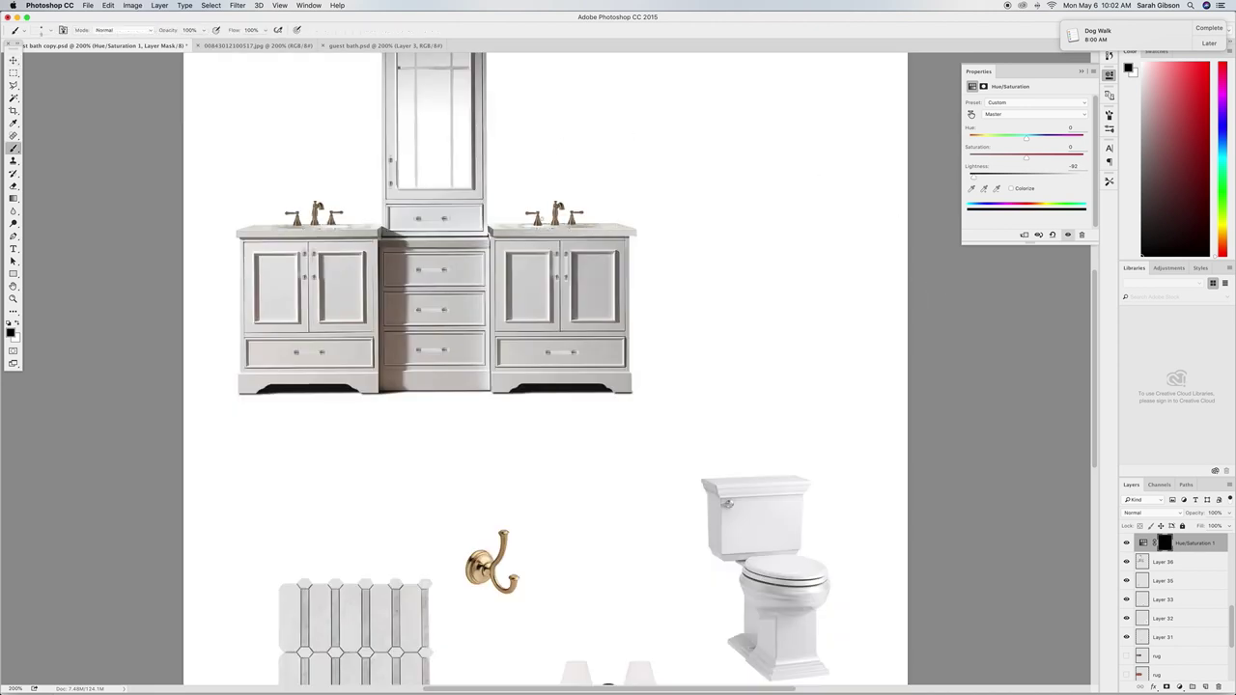
pyautogui.press('x')
pyautogui.moveTo(508, 233); pyautogui.dragTo(542, 234)
pyautogui.press('super+equal')
pyautogui.scroll(3, 541, 235)
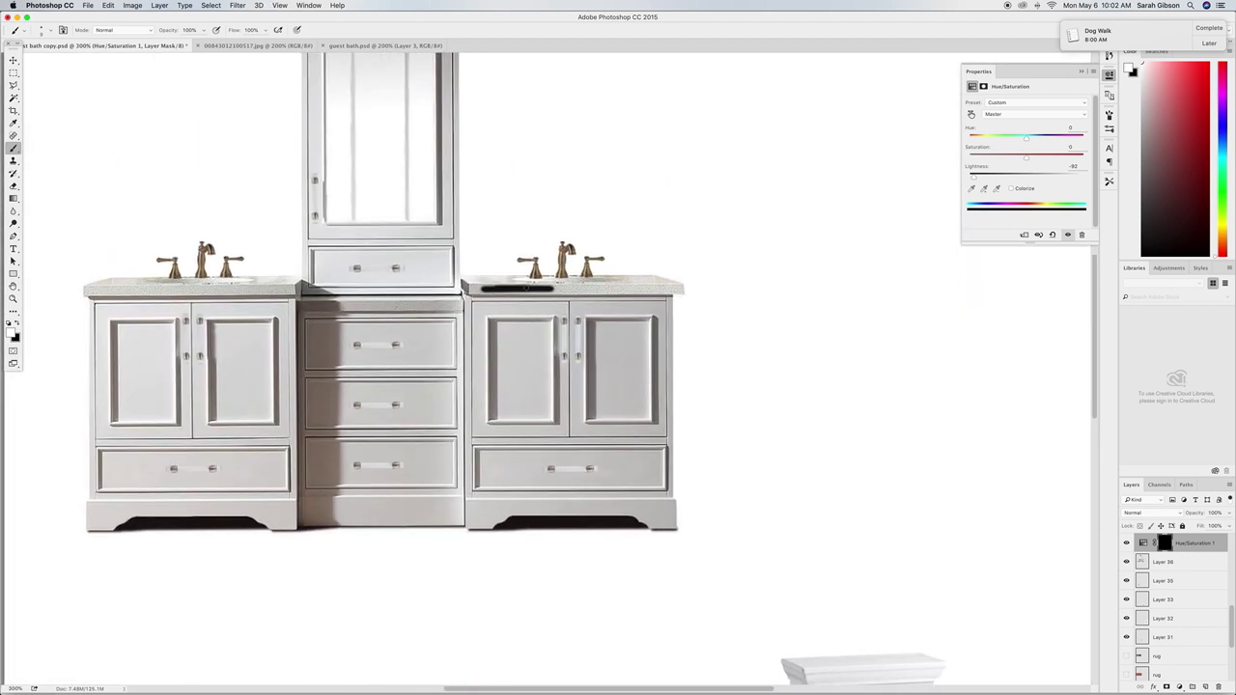
pyautogui.moveTo(473, 288)
pyautogui.mouseDown()
pyautogui.moveTo(691, 288)
pyautogui.moveTo(297, 303)
pyautogui.moveTo(333, 309)
pyautogui.moveTo(367, 306)
pyautogui.moveTo(294, 280)
pyautogui.moveTo(75, 289)
pyautogui.moveTo(106, 301)
pyautogui.moveTo(255, 294)
pyautogui.moveTo(221, 291)
pyautogui.mouseUp()
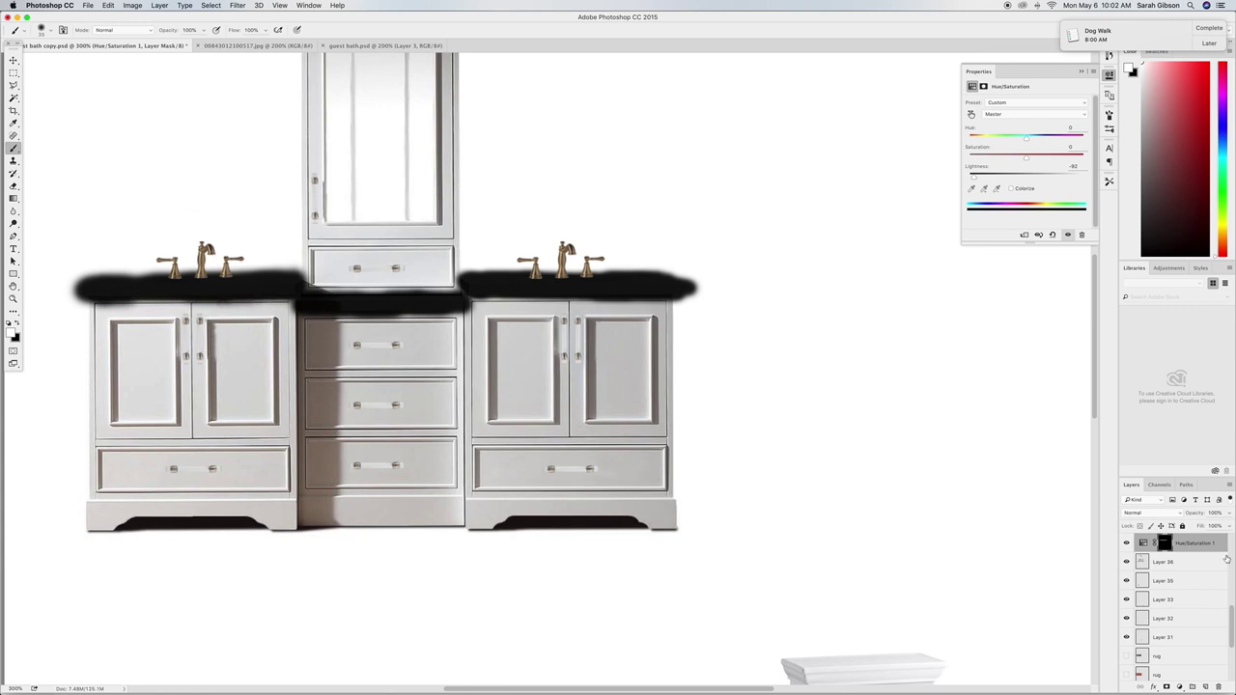
# Set the Hue/Saturation Lightness to about -48 and clear the mask's overspill around the vanity's right countertop with a polygonal selection.
pyautogui.moveTo(972, 179); pyautogui.dragTo(995, 180)
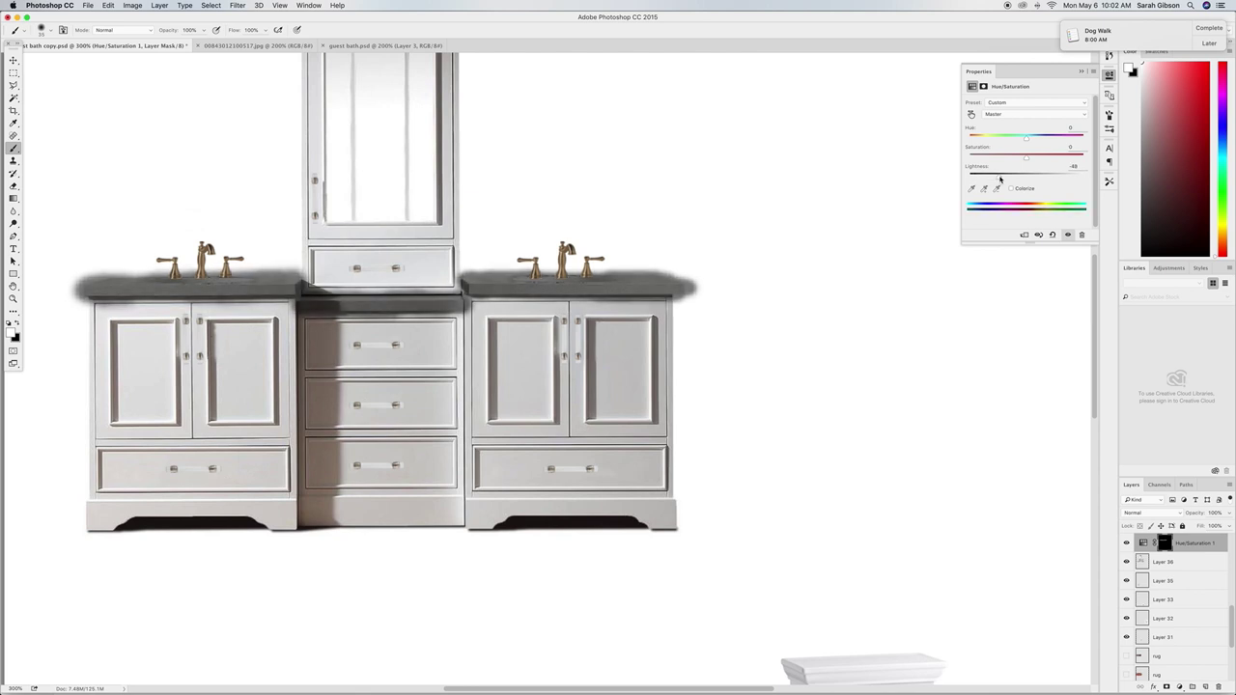
pyautogui.click(13, 85)
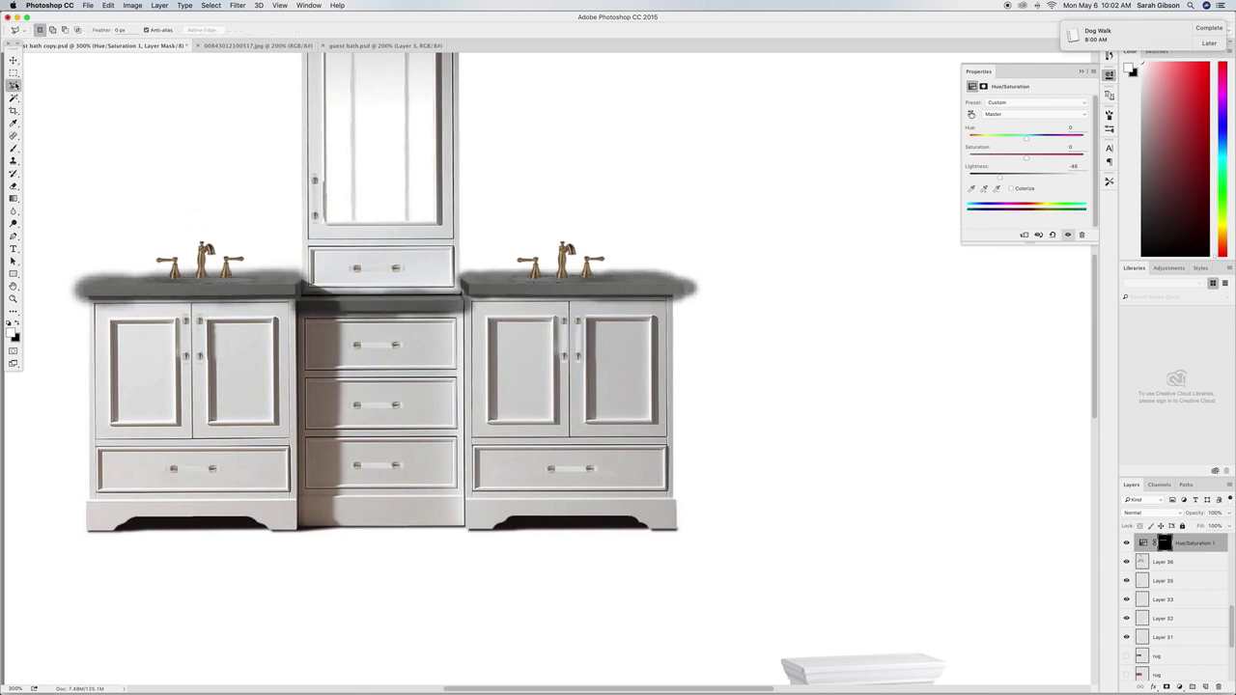
pyautogui.press('super+equal')
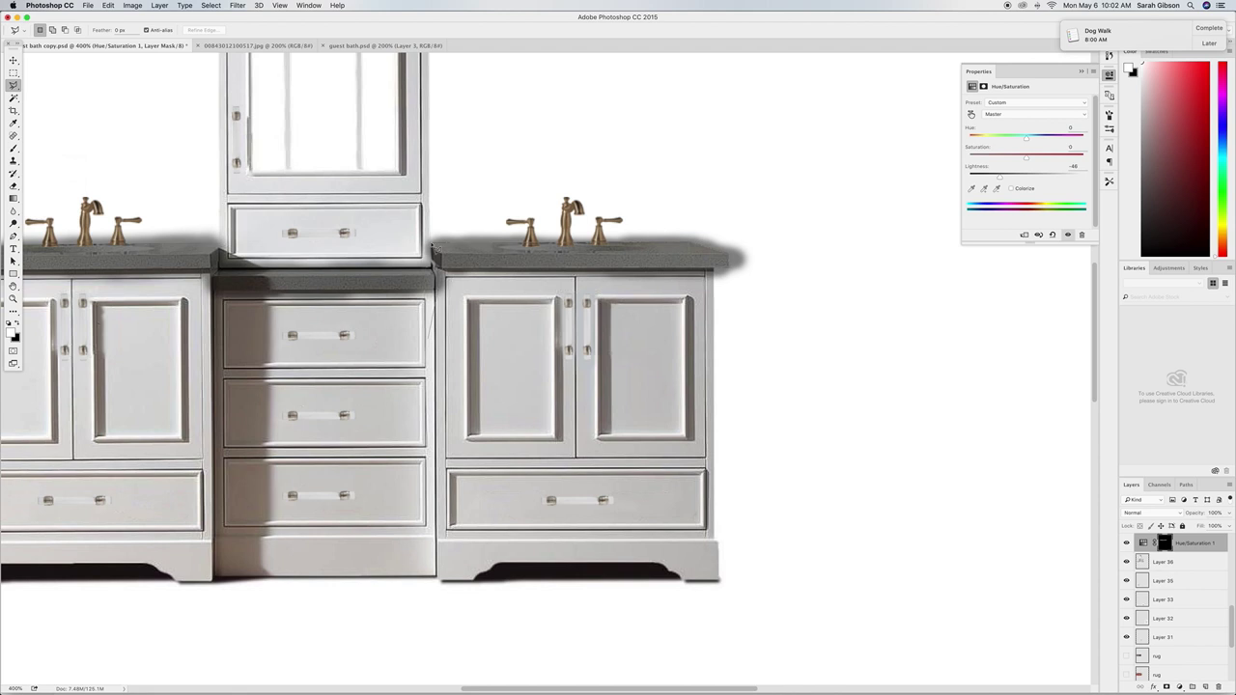
pyautogui.click(386, 178)
pyautogui.click(797, 172)
pyautogui.click(834, 357)
pyautogui.click(482, 398)
pyautogui.doubleClick(431, 344)
pyautogui.press('Delete')
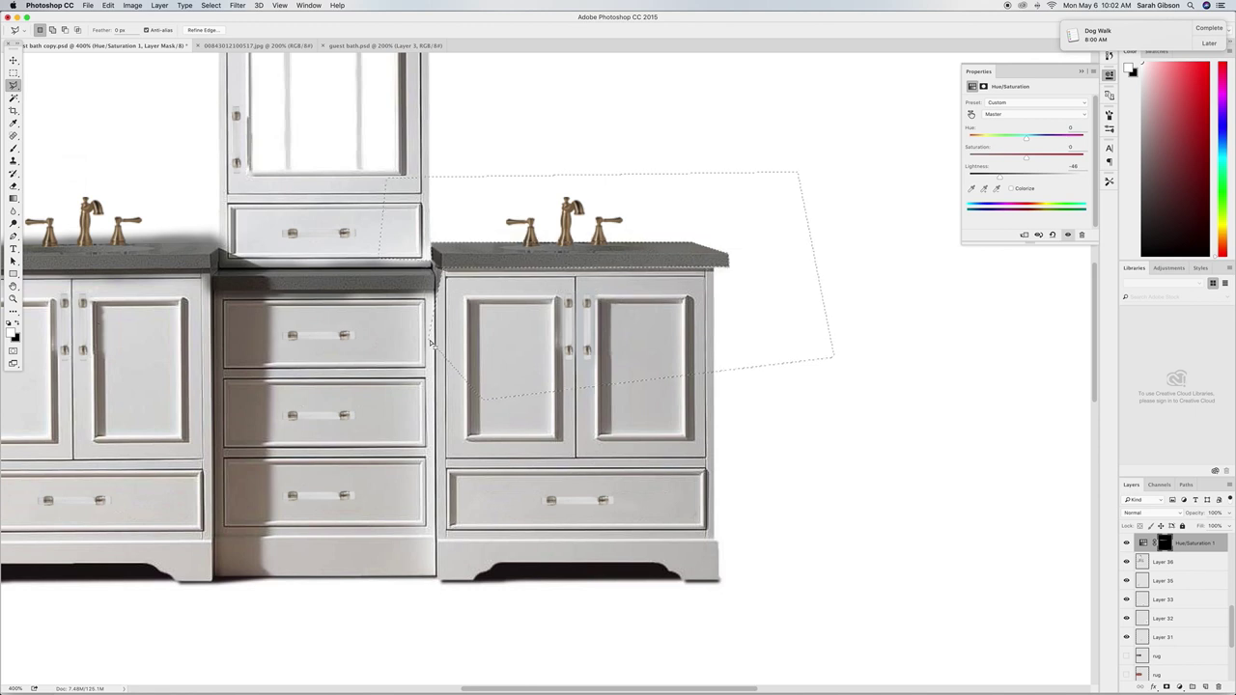
pyautogui.hotkey('ctrl', 'd')
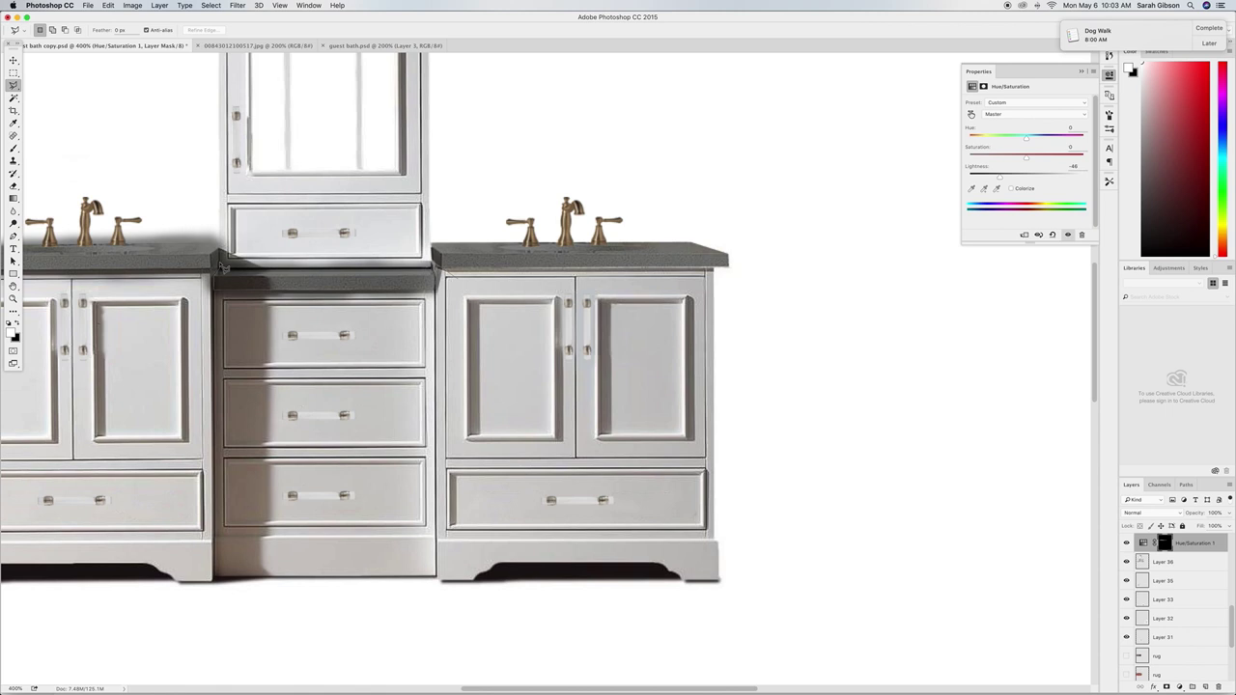
# Select and clear the mask's overspill around the vanity's middle countertop section.
pyautogui.click(449, 422)
pyautogui.click(541, 356)
pyautogui.doubleClick(459, 280)
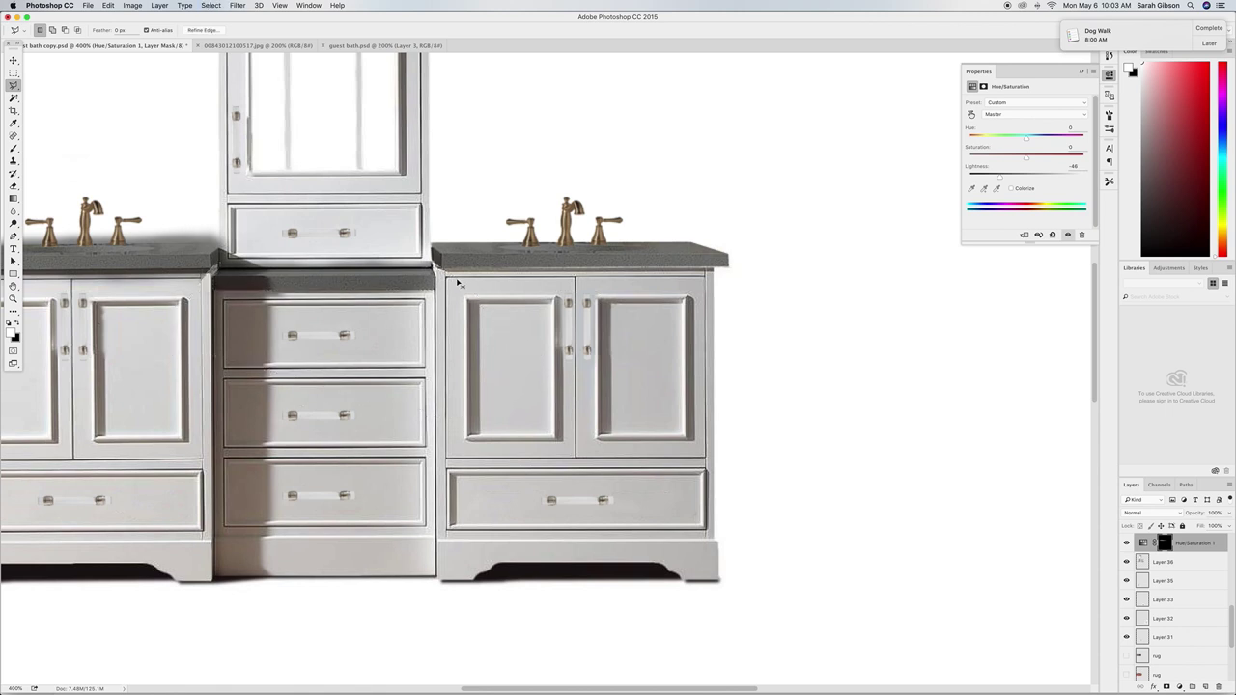
pyautogui.press('super+d')
# Outline the area around the vanity's left countertop with the Polygonal Lasso and clear the mask's overspill there.
pyautogui.hscroll(-5, 580, 237)
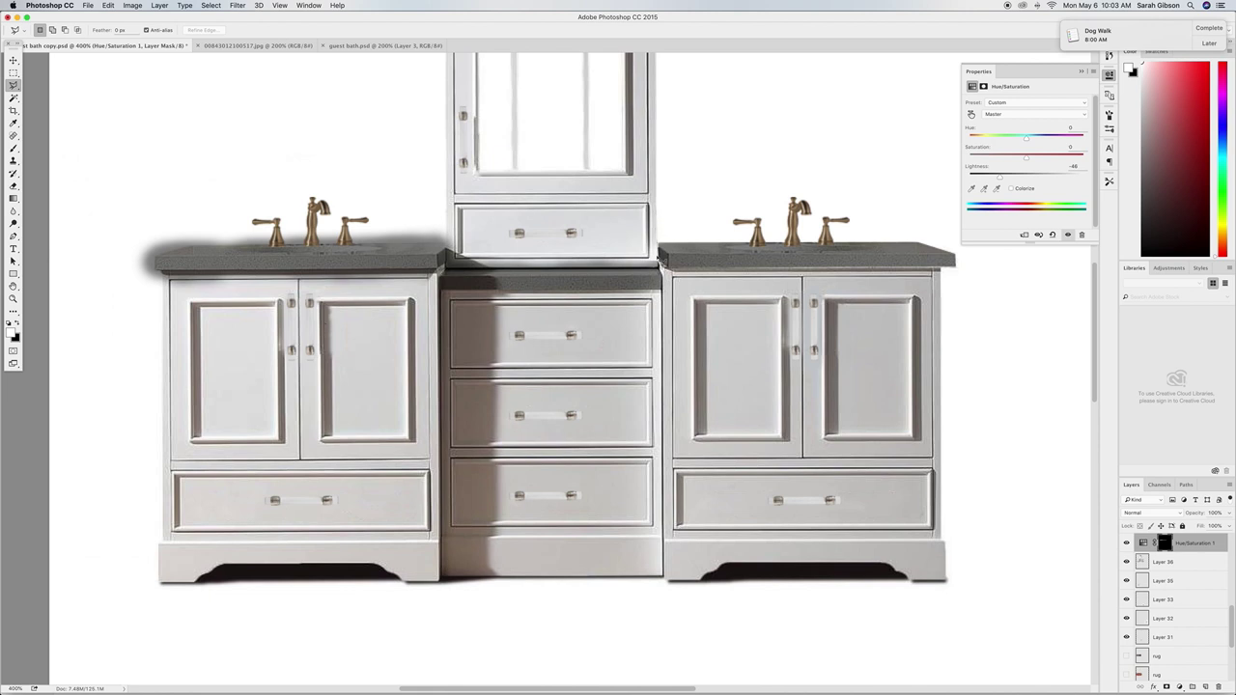
pyautogui.click(664, 273)
pyautogui.click(437, 274)
pyautogui.click(434, 332)
pyautogui.click(118, 332)
pyautogui.click(118, 166)
pyautogui.click(599, 160)
pyautogui.click(653, 205)
pyautogui.click(657, 247)
pyautogui.press('BackSpace')
pyautogui.press('super+d')
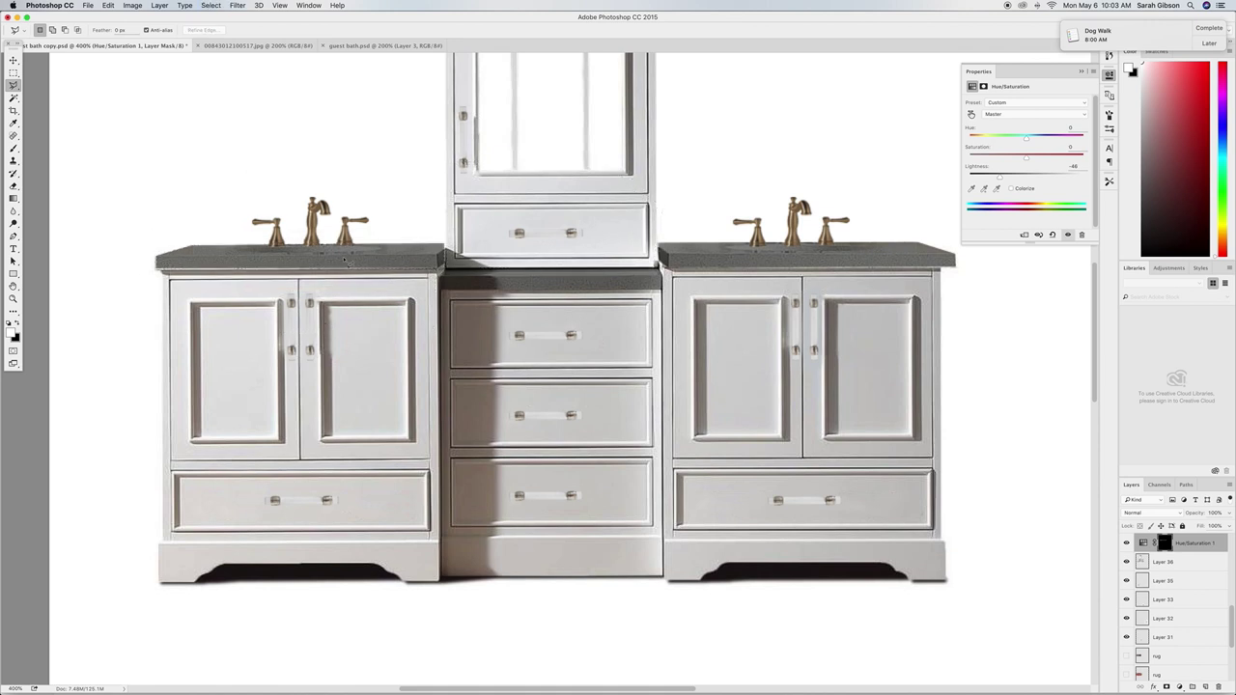
# Darken the trimmed countertops by lowering the Hue/Saturation Lightness to about -75.
pyautogui.press('super+minus')
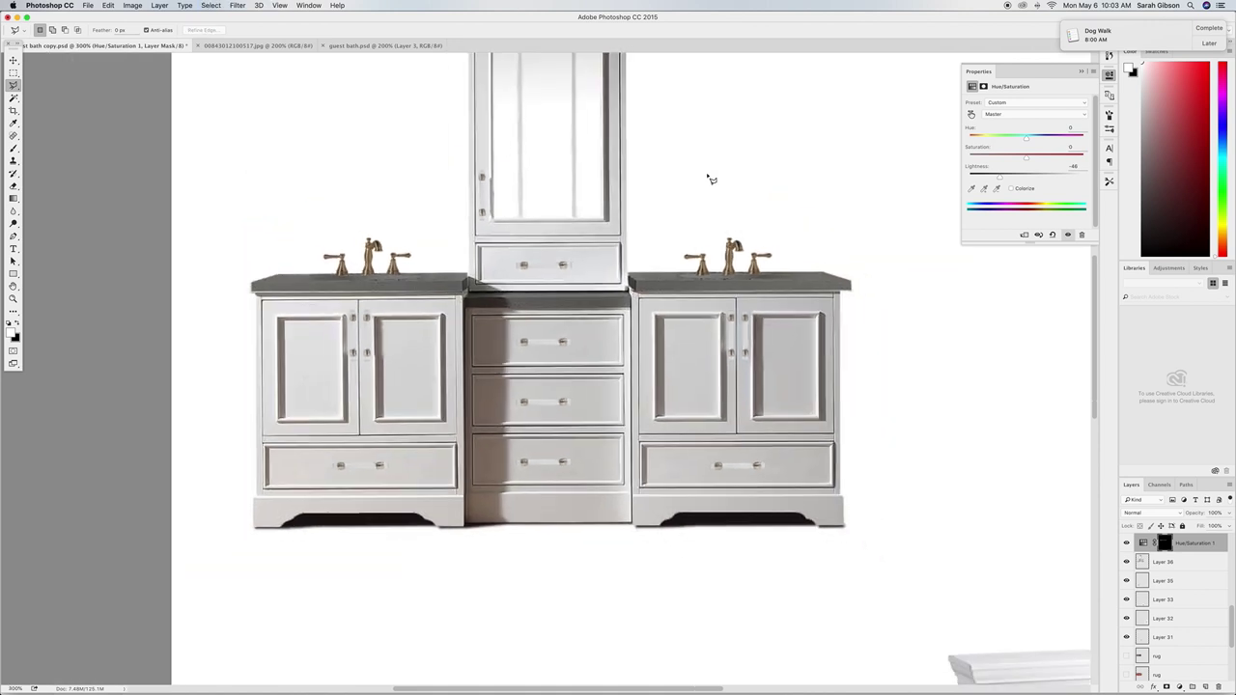
pyautogui.press('super+minus')
pyautogui.press('v')
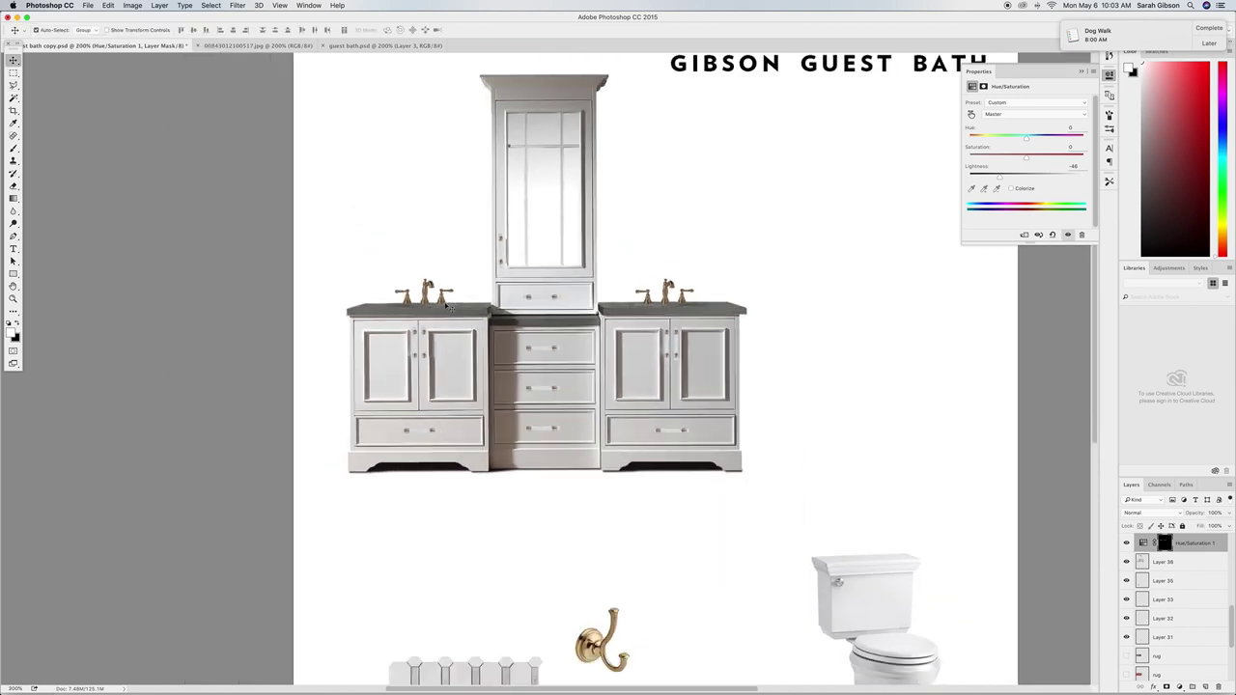
pyautogui.moveTo(999, 180)
pyautogui.mouseDown()
pyautogui.moveTo(979, 179)
pyautogui.moveTo(1095, 174)
pyautogui.moveTo(984, 178)
pyautogui.mouseUp()
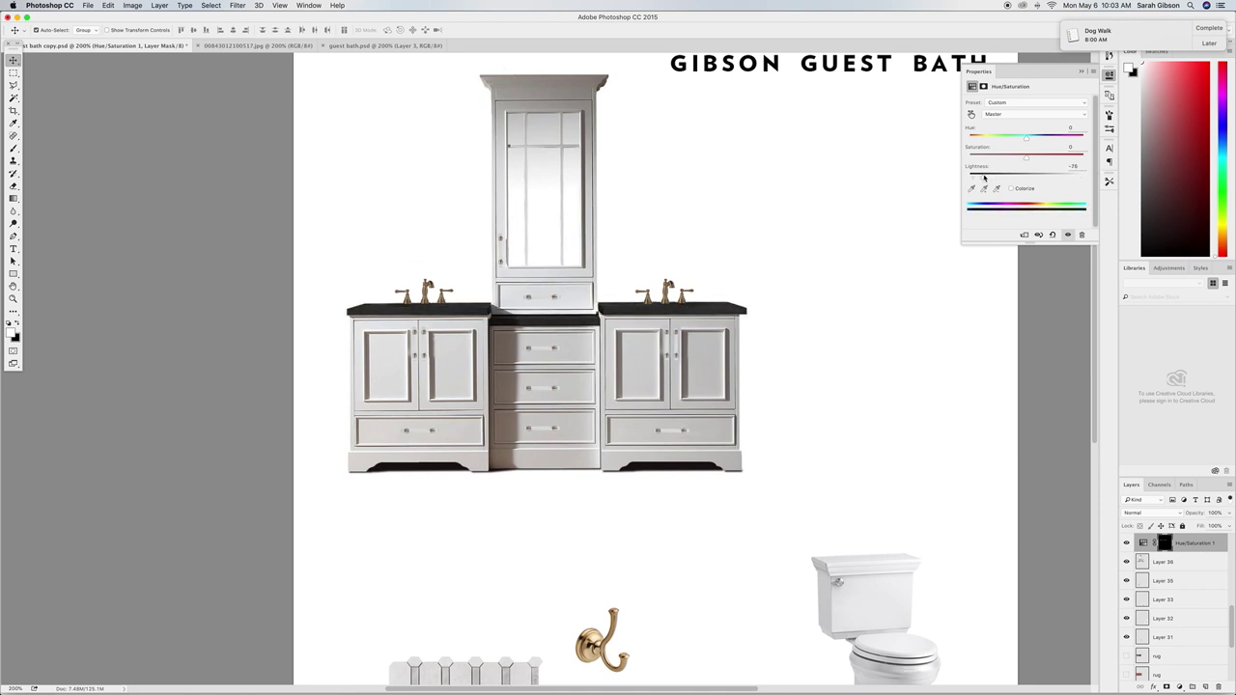
pyautogui.click(825, 260)
# Identify the vanity's layer, Layer 36, and merge it with the Hue/Saturation 1 adjustment into one layer.
pyautogui.press('super+minus')
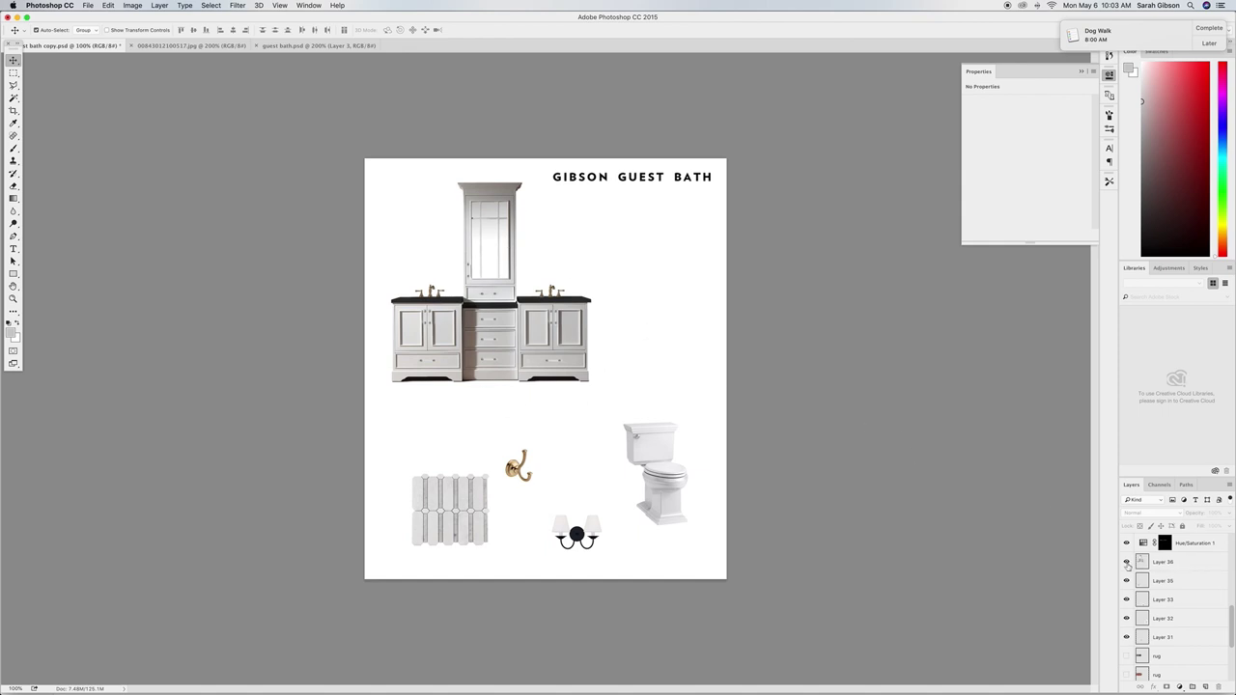
pyautogui.click(1164, 563)
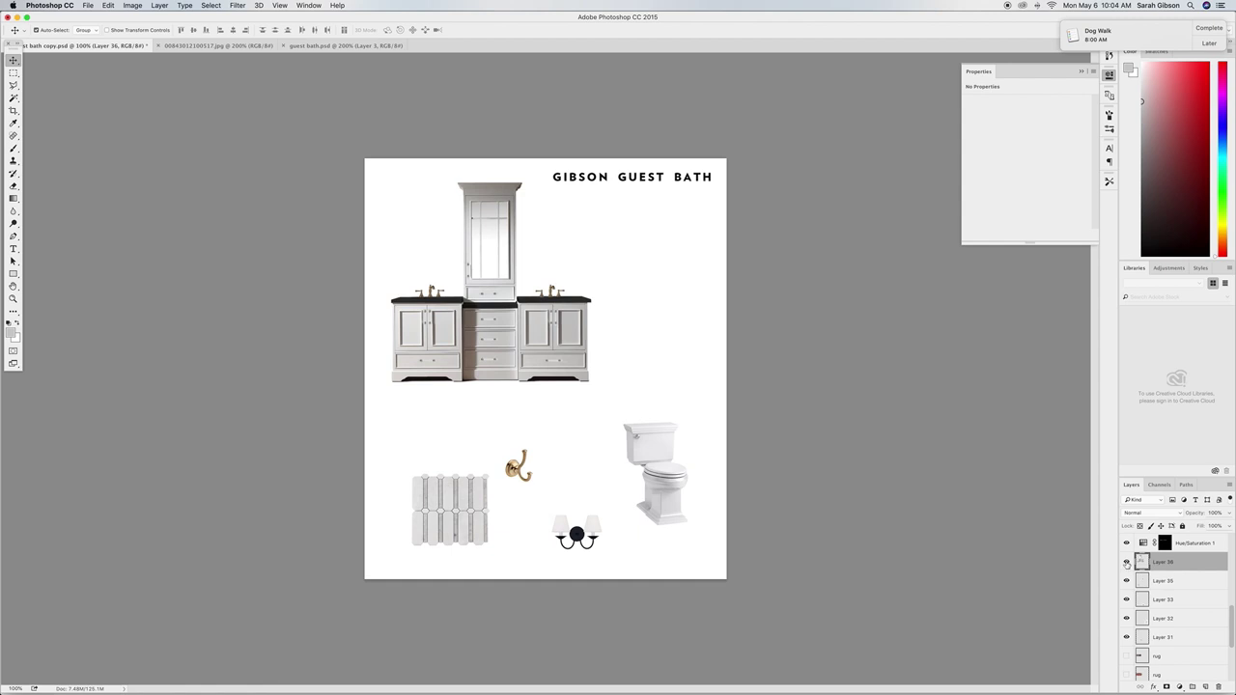
pyautogui.click(1126, 563)
pyautogui.click(1127, 563)
pyautogui.keyDown('shift'); pyautogui.click(1195, 546); pyautogui.keyUp('shift')
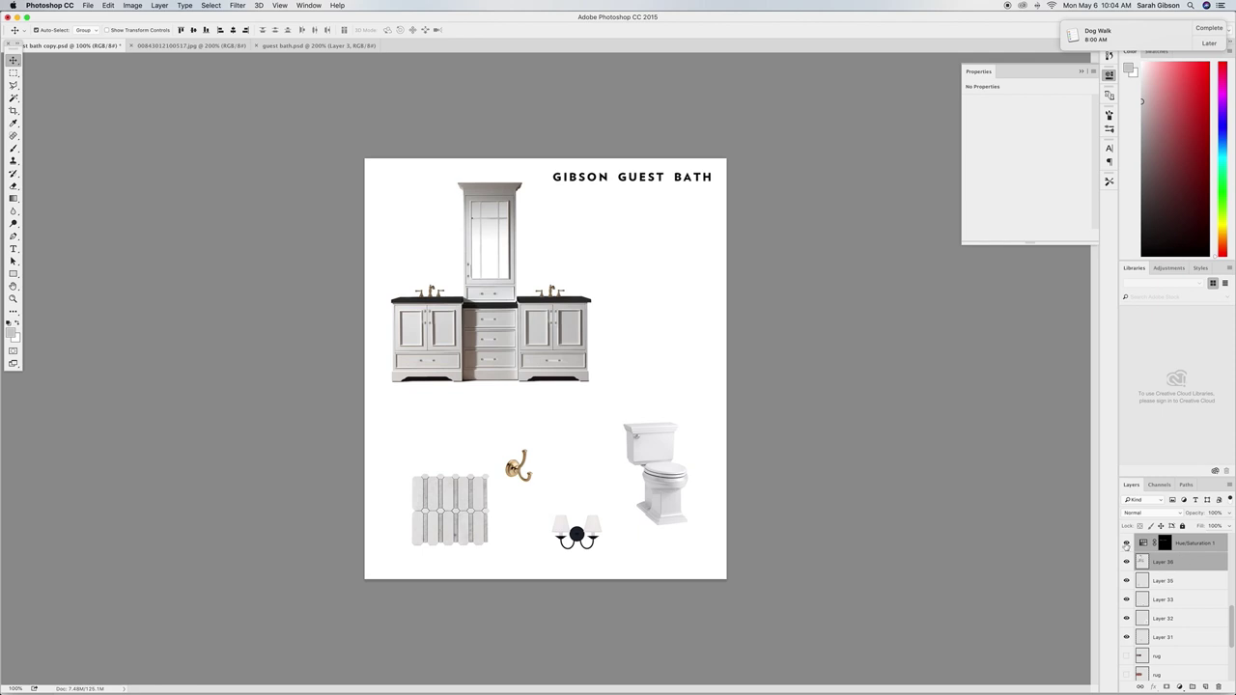
pyautogui.click(160, 6)
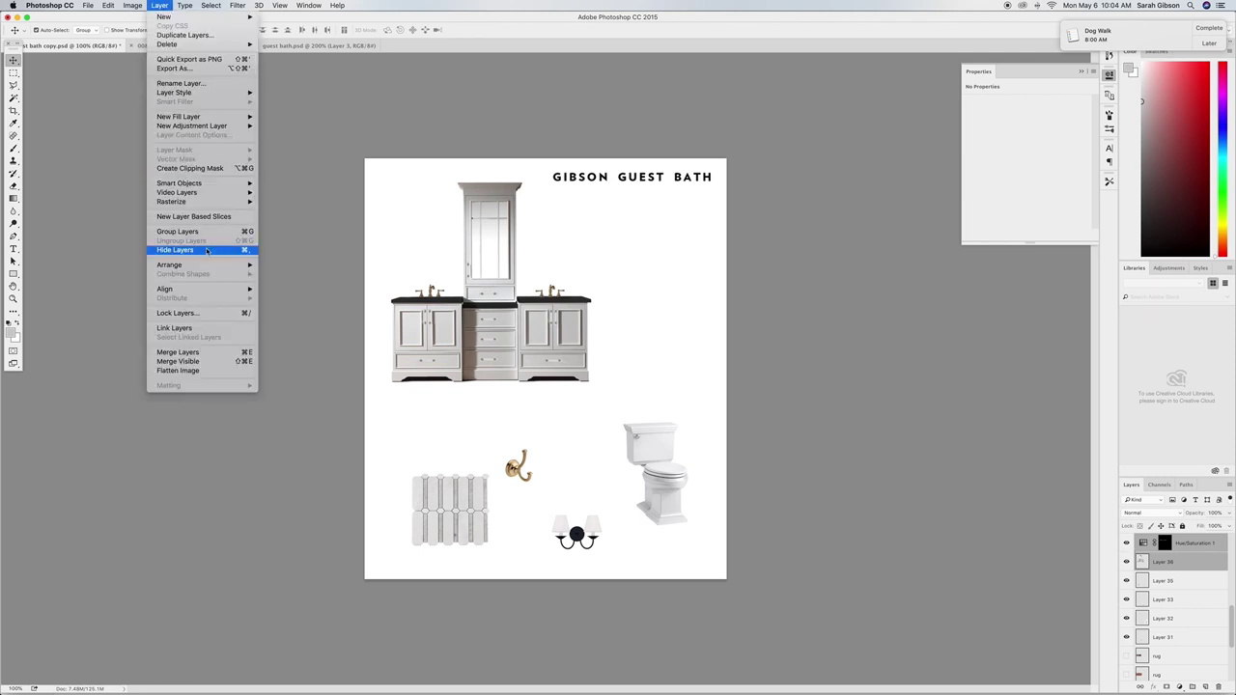
pyautogui.click(203, 352)
# Try moving the merged vanity down the board and undo the move.
pyautogui.press('super+alt+z')
pyautogui.press('super+alt+z')
pyautogui.press('super+alt+z')
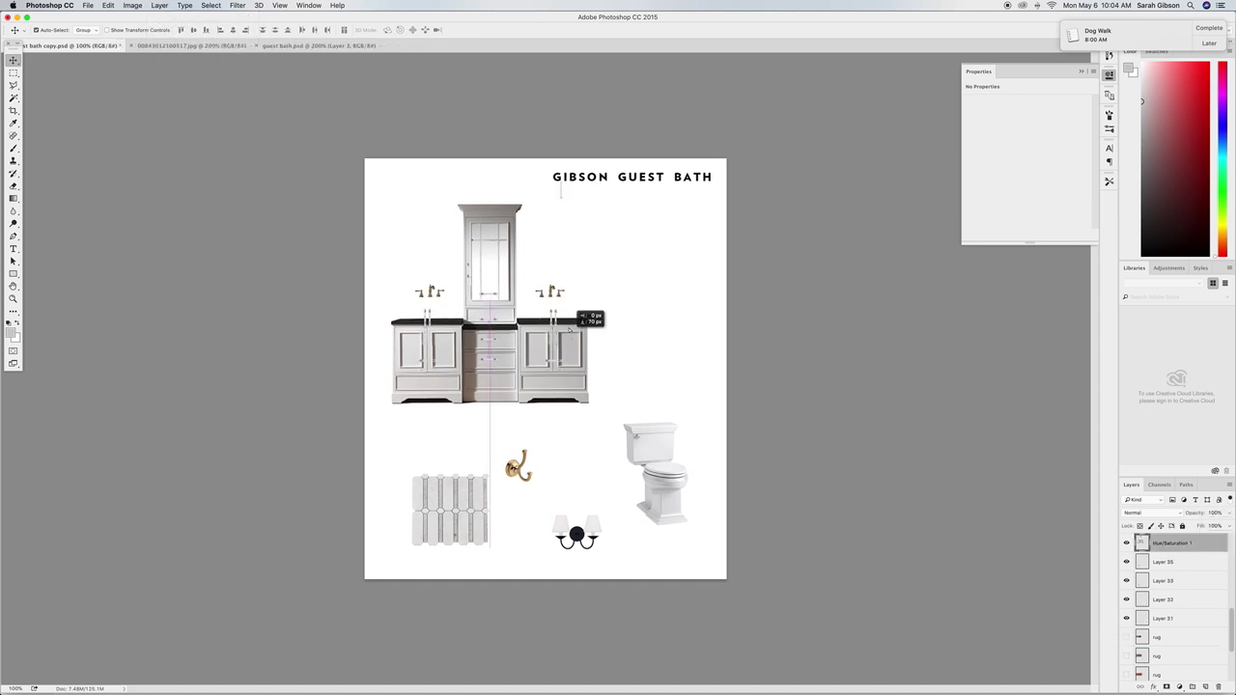
pyautogui.press('super+shift+z')
pyautogui.press('super+shift+z')
pyautogui.press('super+shift+z')
pyautogui.click(587, 303)
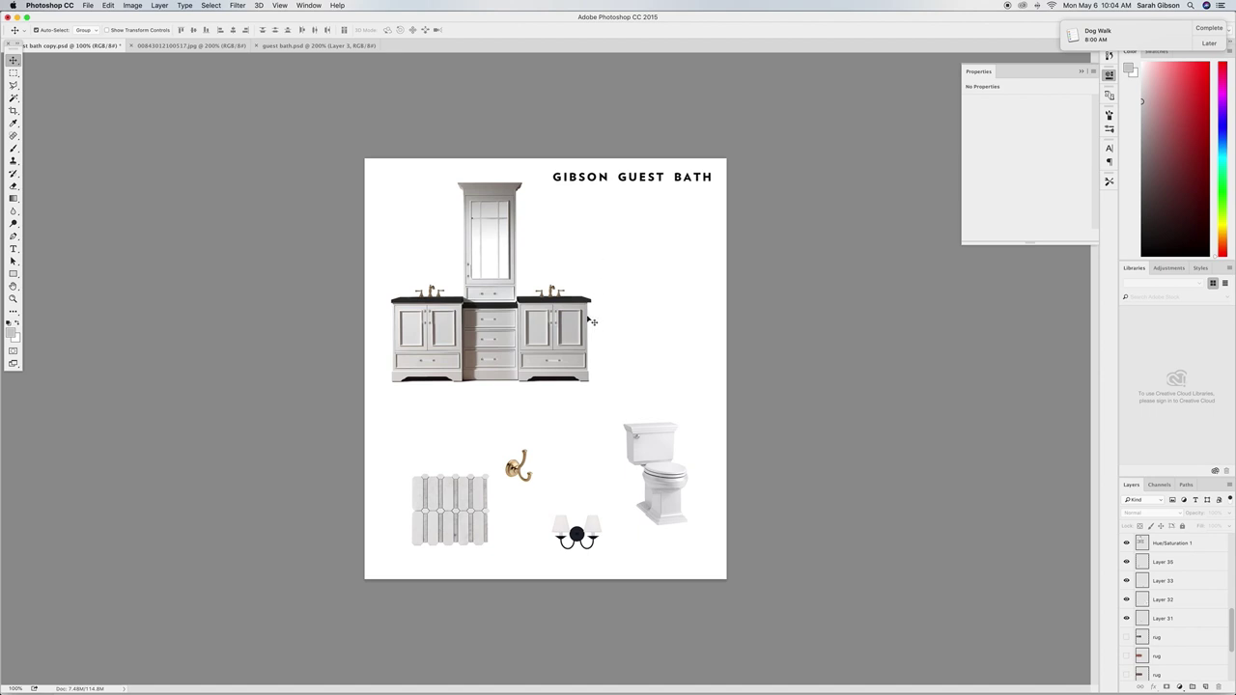
# Move the brass hook, toilet and wall sconce beside the vanity below the title, and check guest bath.psd for reference.
pyautogui.moveTo(522, 472); pyautogui.dragTo(621, 239)
pyautogui.moveTo(653, 454); pyautogui.dragTo(679, 256)
pyautogui.moveTo(600, 533); pyautogui.dragTo(649, 302)
pyautogui.click(346, 45)
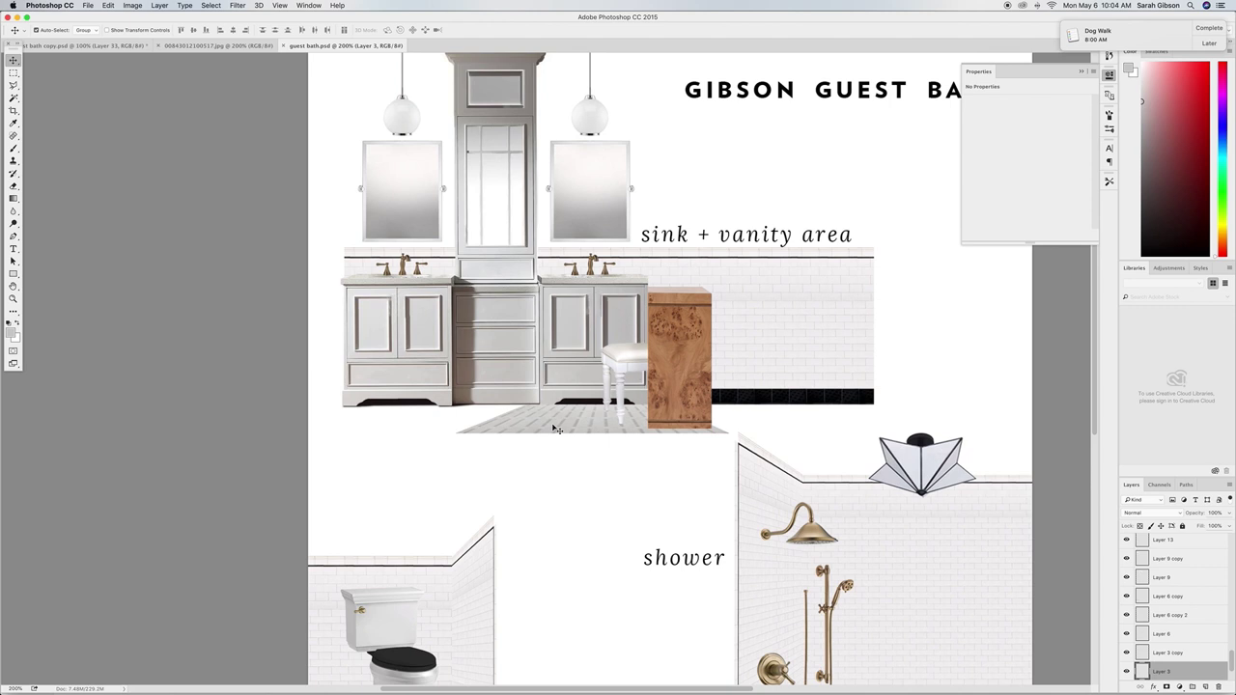
pyautogui.click(126, 46)
# Shift the marble tile swatch slightly left, duplicate its layer and place the copy flush against its right edge.
pyautogui.moveTo(509, 485); pyautogui.dragTo(469, 473)
pyautogui.press('super+equal')
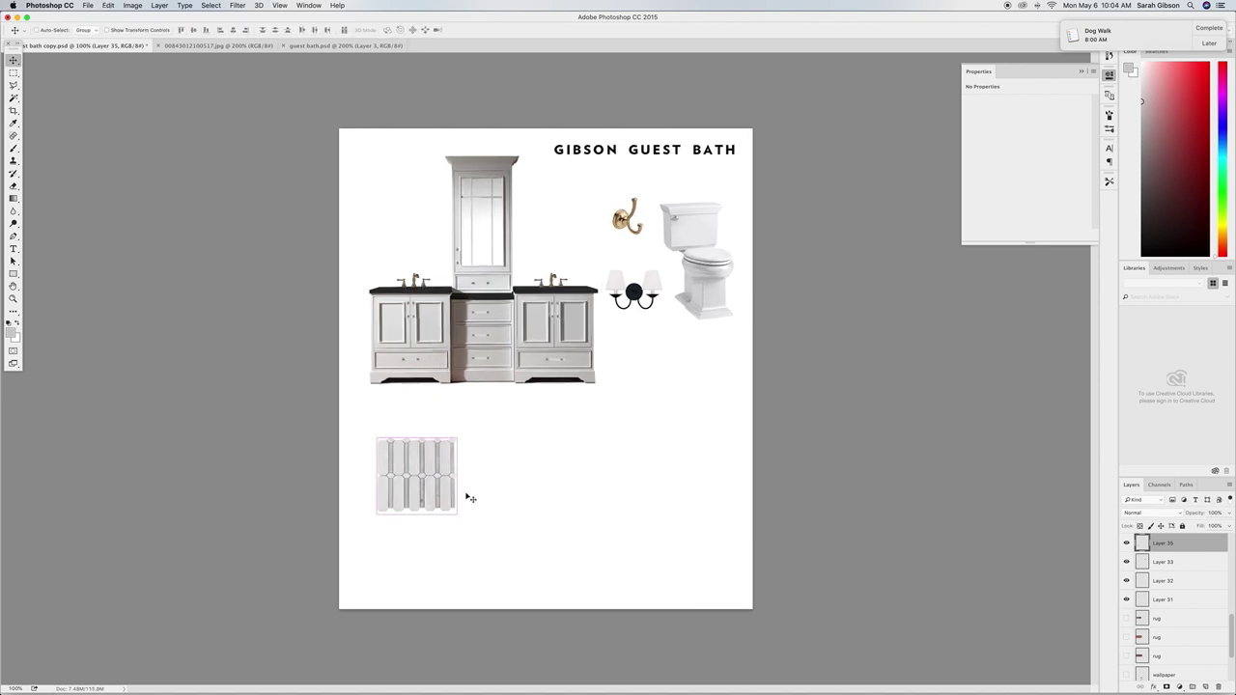
pyautogui.press('super+equal')
pyautogui.press('super+equal')
pyautogui.press('super+equal')
pyautogui.scroll(-2, 493, 392)
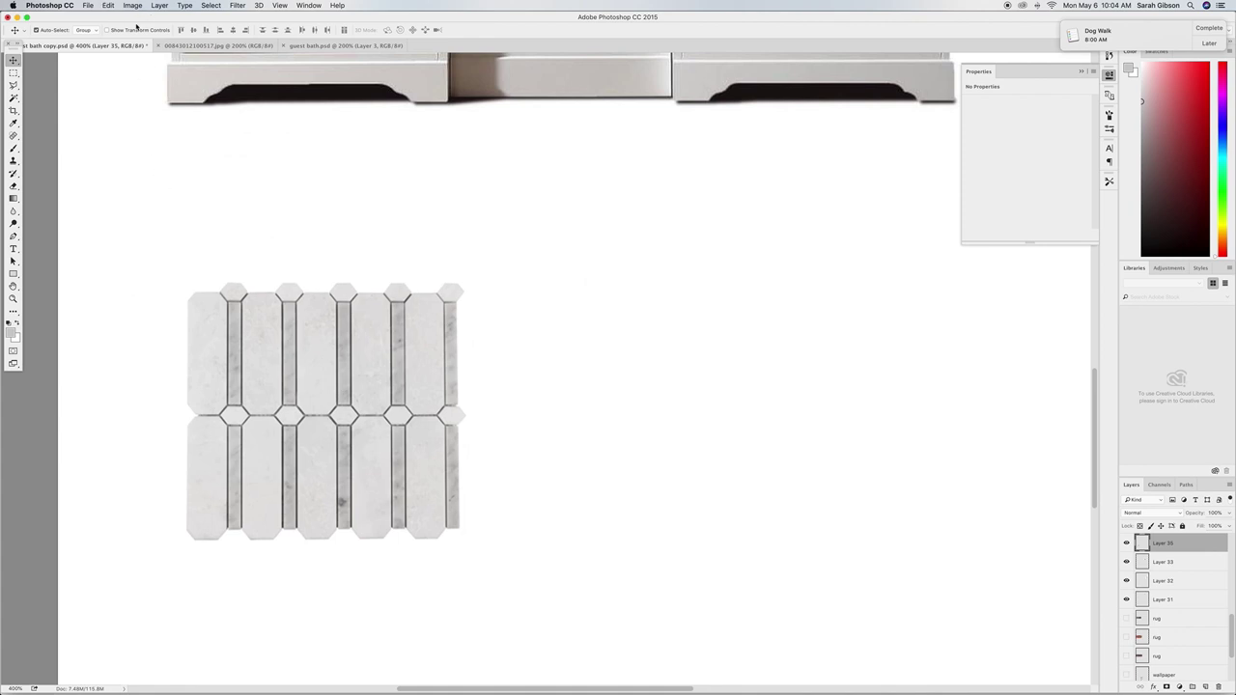
pyautogui.click(159, 6)
pyautogui.click(168, 35)
pyautogui.press('Return')
pyautogui.moveTo(246, 375); pyautogui.dragTo(519, 355)
pyautogui.press('Right')
pyautogui.press('Left')
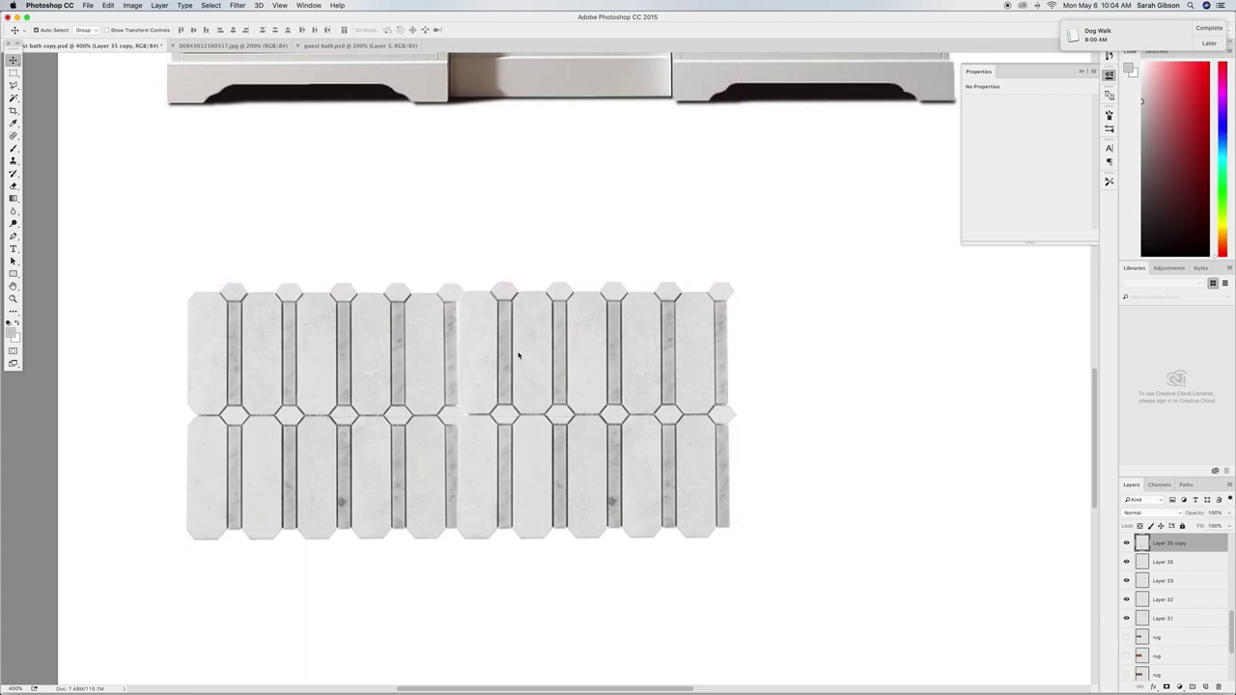
# Rotate the copied tile swatch slightly counterclockwise so its pattern lines up with the original.
pyautogui.press('super+t')
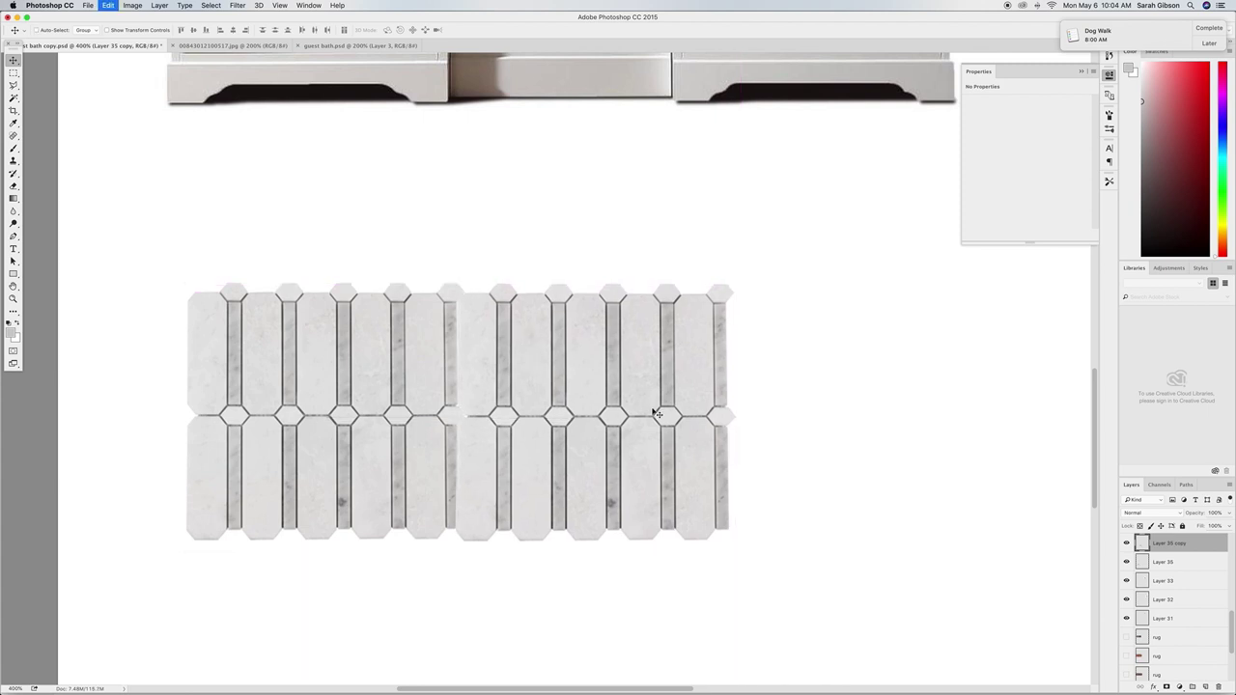
pyautogui.moveTo(744, 561); pyautogui.dragTo(746, 561)
pyautogui.press('Return')
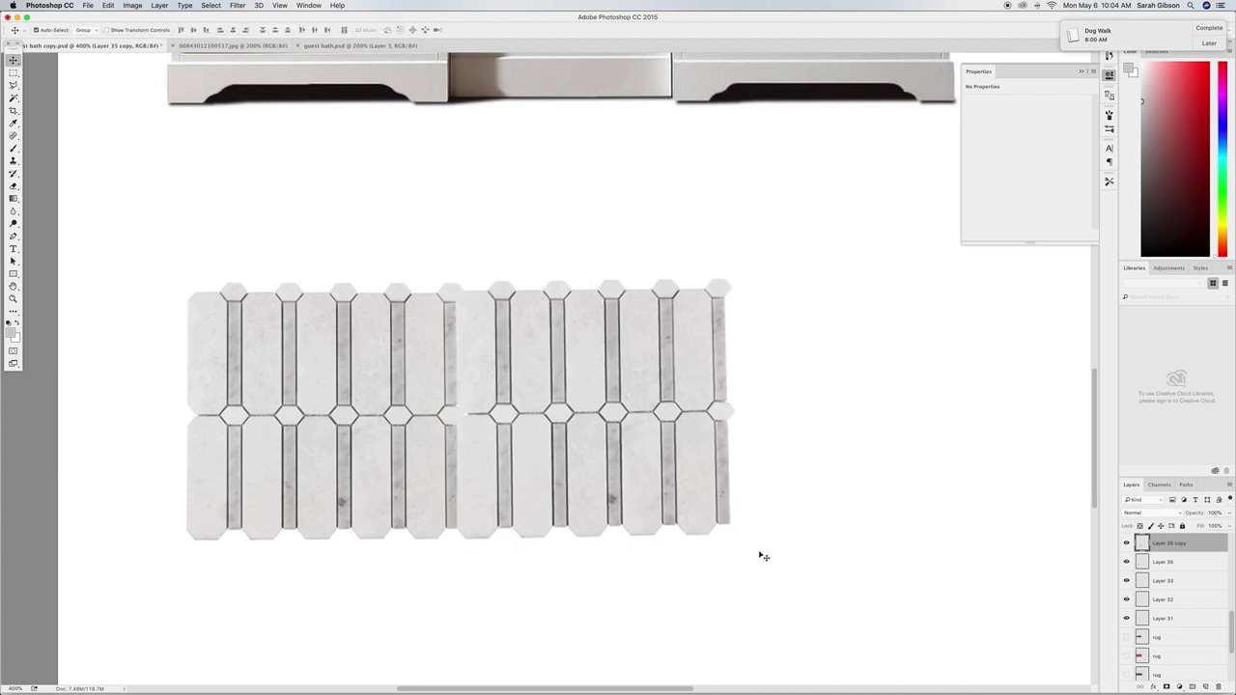
# Duplicate both tile swatches together and place the copies at the right end to lengthen the strip.
pyautogui.keyDown('shift'); pyautogui.click(352, 455); pyautogui.keyUp('shift')
pyautogui.press('super+minus')
pyautogui.press('super+minus')
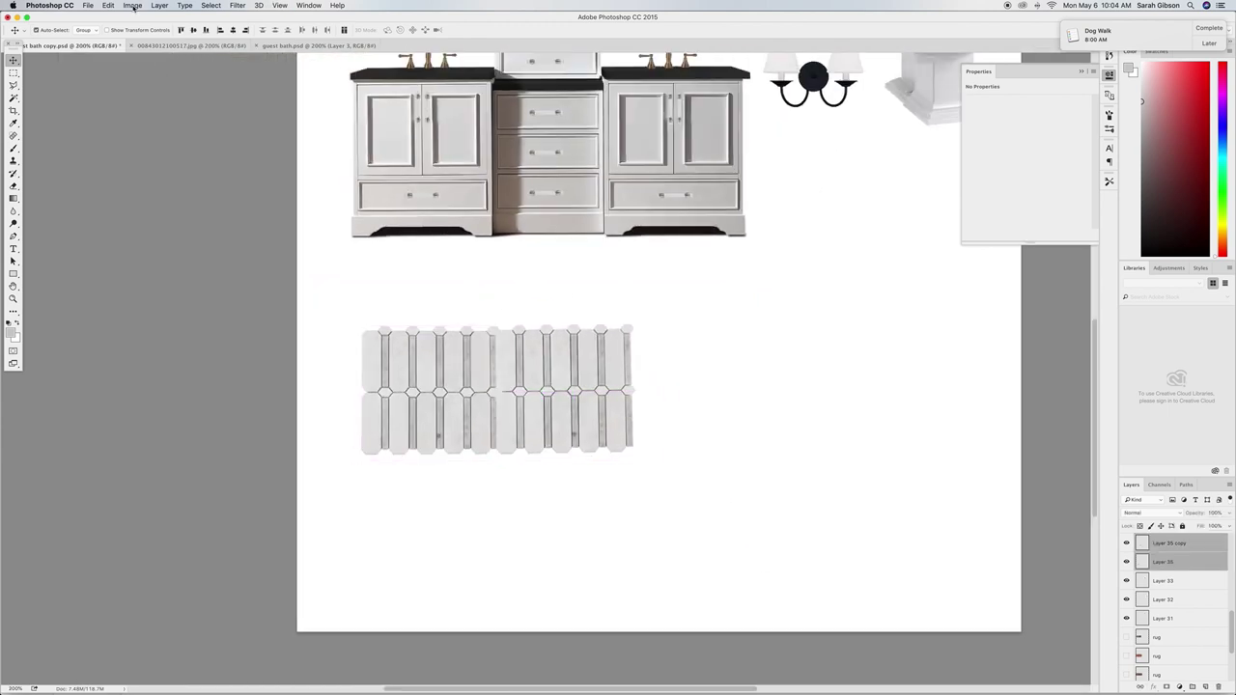
pyautogui.click(159, 6)
pyautogui.click(177, 39)
pyautogui.press('Return')
pyautogui.moveTo(415, 377); pyautogui.dragTo(683, 378)
pyautogui.press('Up')
pyautogui.press('Up')
pyautogui.press('Up')
pyautogui.press('Up')
# Rotate the two new tile copies slightly and nudge them vertically to line up with the first pair.
pyautogui.hotkey('ctrl', 't')
pyautogui.moveTo(913, 460); pyautogui.dragTo(914, 464)
pyautogui.press('Up')
pyautogui.press('Up')
pyautogui.press('Up')
pyautogui.press('Up')
pyautogui.press('Down')
pyautogui.press('Return')
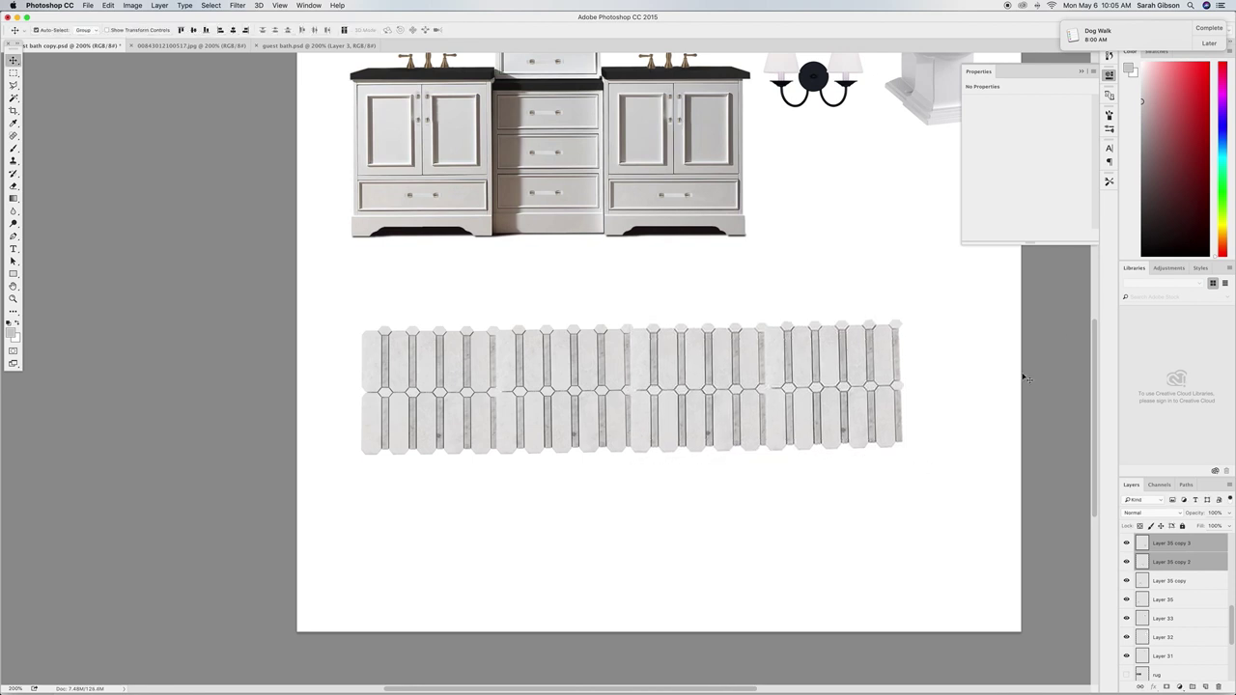
# Select all four tile layers, group them and merge the group into a single layer.
pyautogui.click(906, 563)
pyautogui.moveTo(940, 377); pyautogui.dragTo(385, 396)
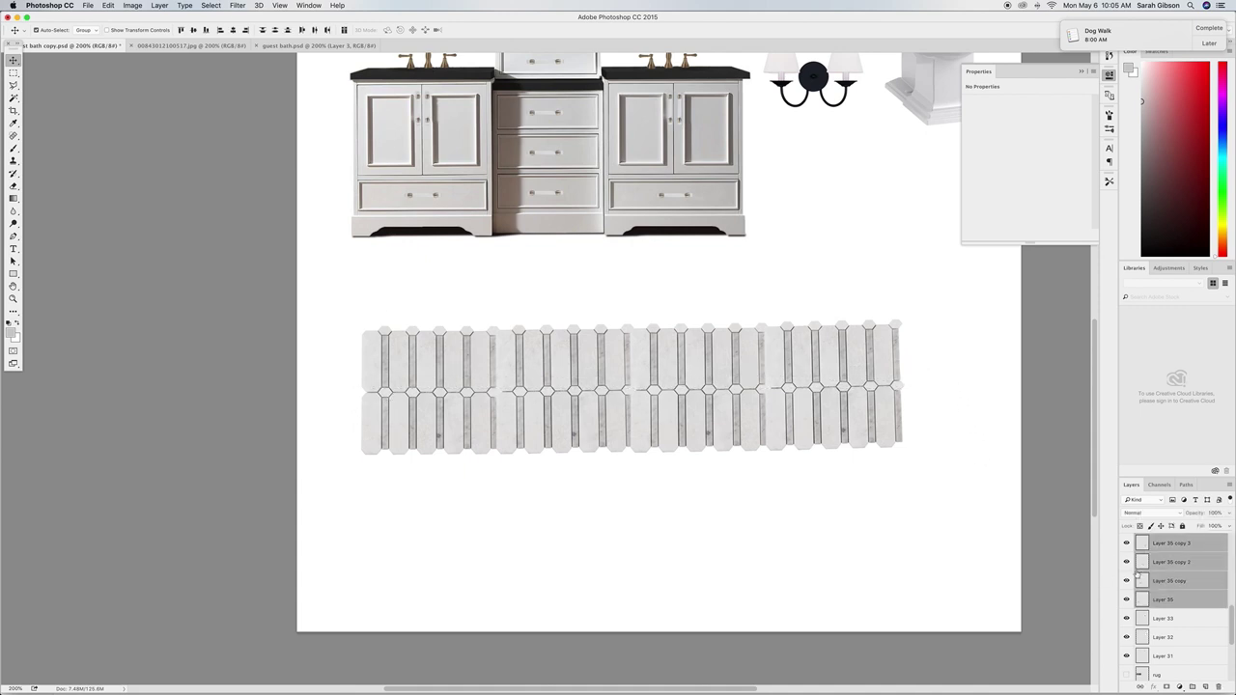
pyautogui.click(154, 5)
pyautogui.click(184, 233)
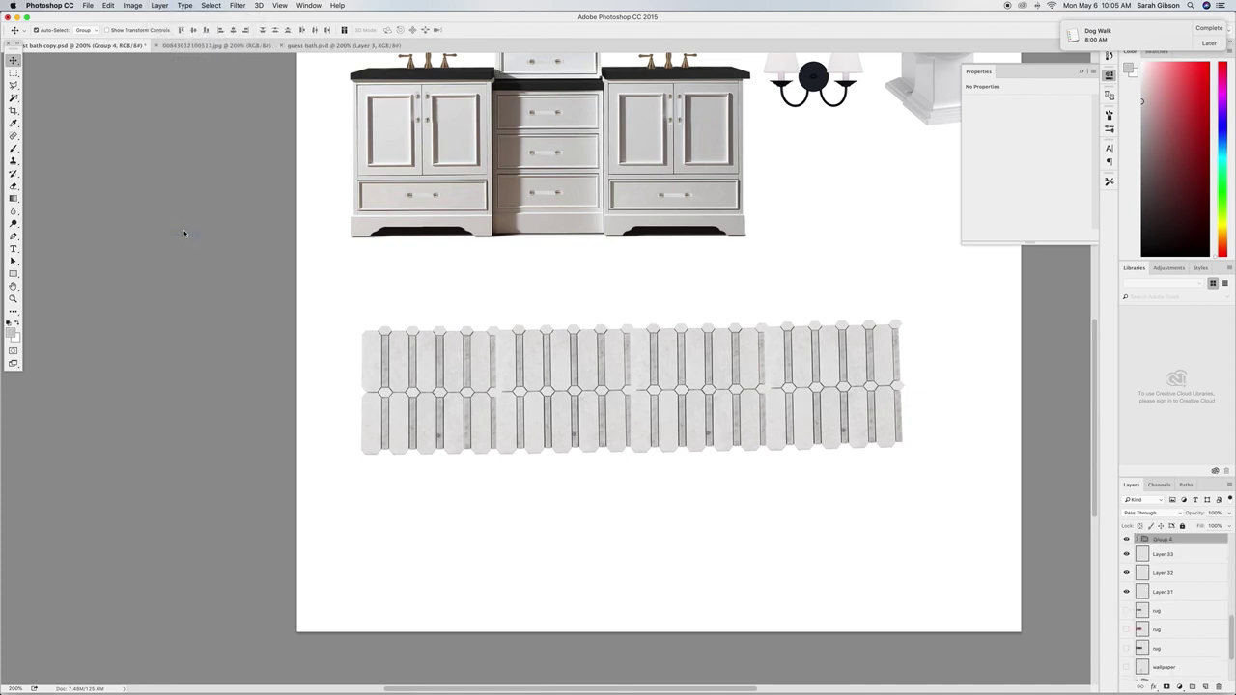
pyautogui.click(154, 6)
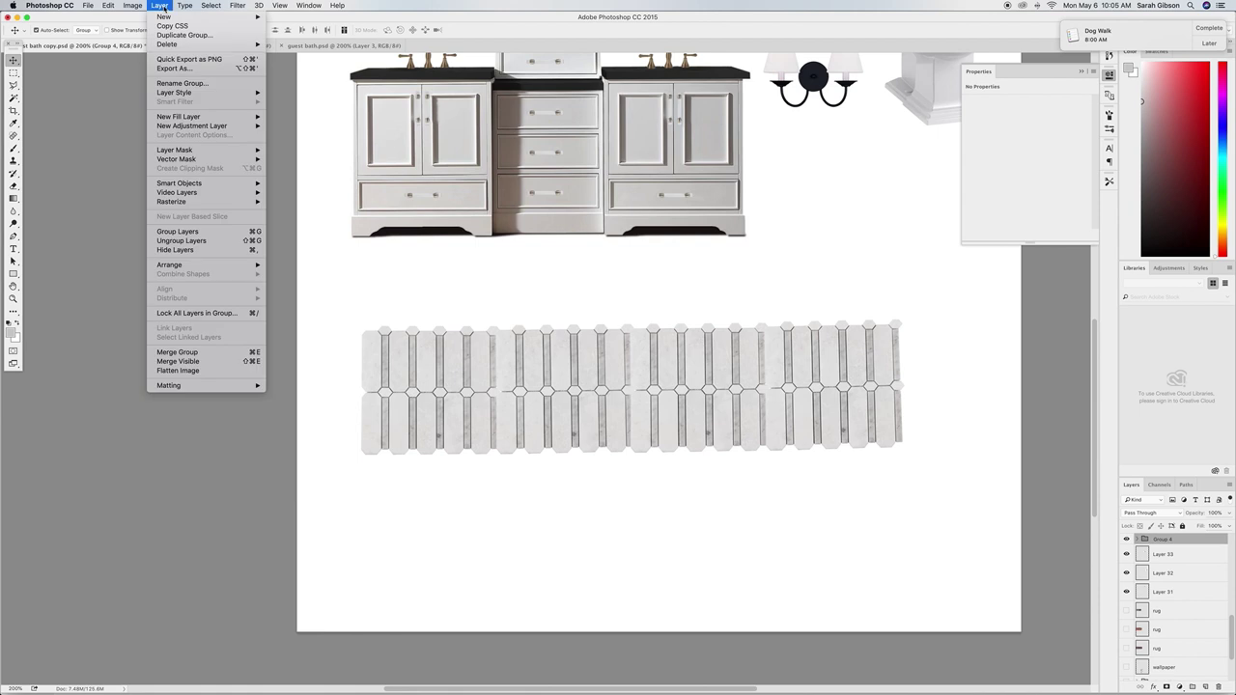
pyautogui.click(179, 352)
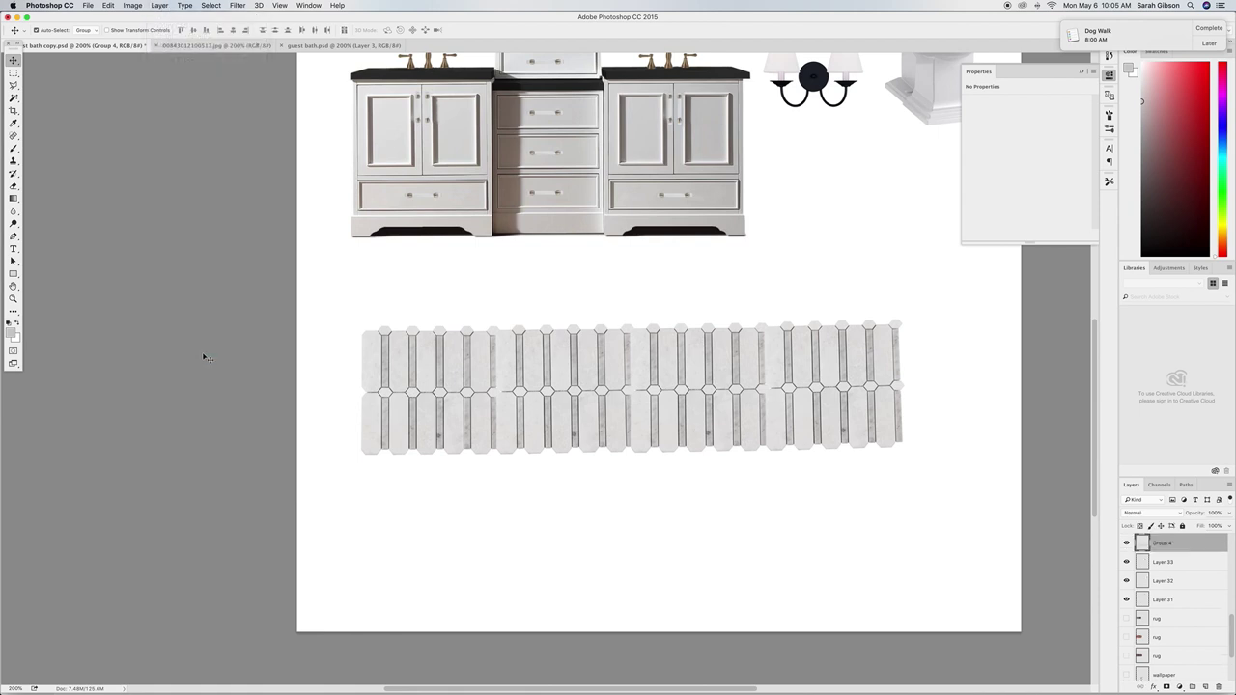
# Move the merged tile strip to the top of the layer stack and position it just below the vanity.
pyautogui.moveTo(556, 406); pyautogui.dragTo(557, 338)
pyautogui.moveTo(1195, 544)
pyautogui.mouseDown()
pyautogui.moveTo(1173, 465)
pyautogui.moveTo(1179, 383)
pyautogui.moveTo(1183, 544)
pyautogui.mouseUp()
pyautogui.moveTo(720, 310)
pyautogui.mouseDown()
pyautogui.moveTo(718, 282)
pyautogui.moveTo(708, 324)
pyautogui.mouseUp()
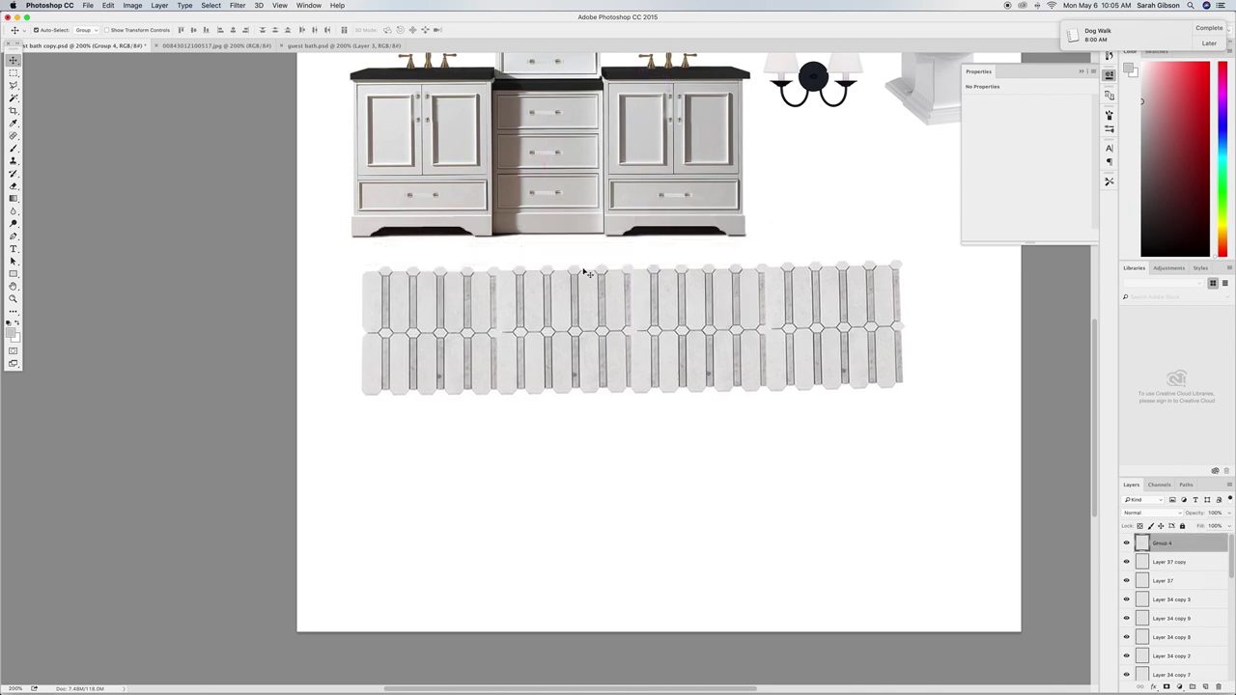
# Delete the uneven upper edge of the tile strip with a rectangular selection to leave it straight.
pyautogui.click(14, 73)
pyautogui.moveTo(360, 256); pyautogui.dragTo(956, 279)
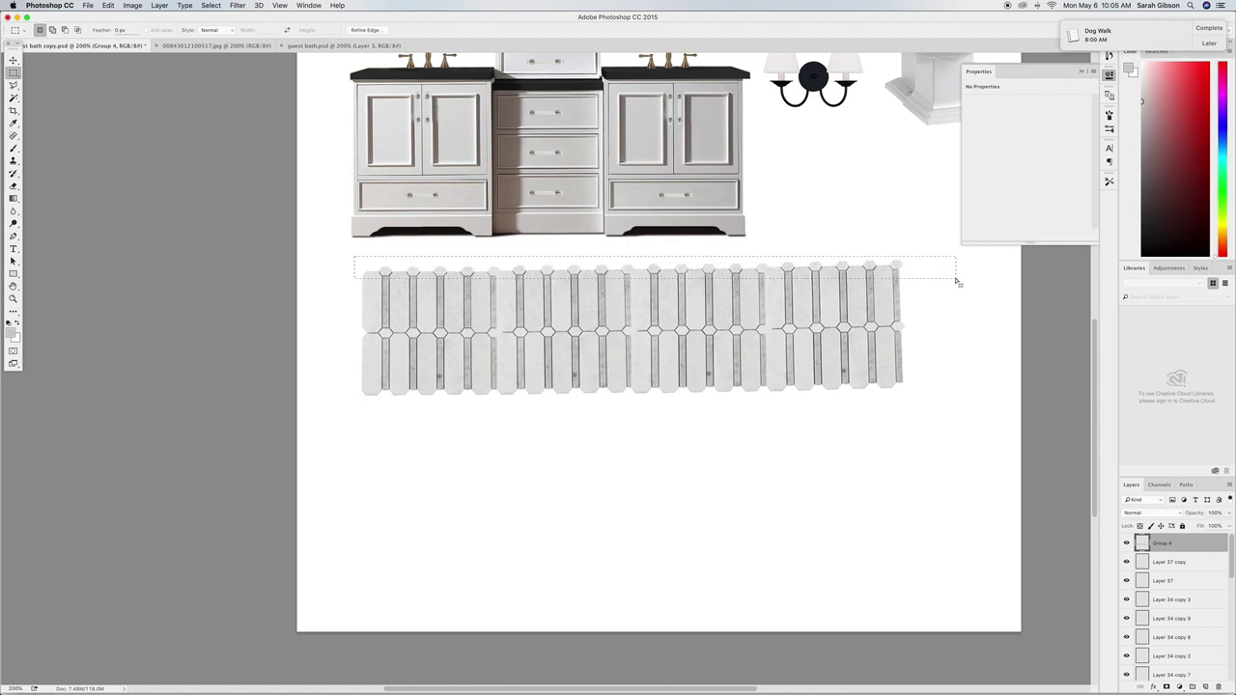
pyautogui.press('Delete')
pyautogui.hotkey('ctrl', 'd')
# Butt the tile strip against the vanity's base and distort its lower corners outward and upward into a floor perspective.
pyautogui.press('v')
pyautogui.moveTo(692, 335); pyautogui.dragTo(695, 296)
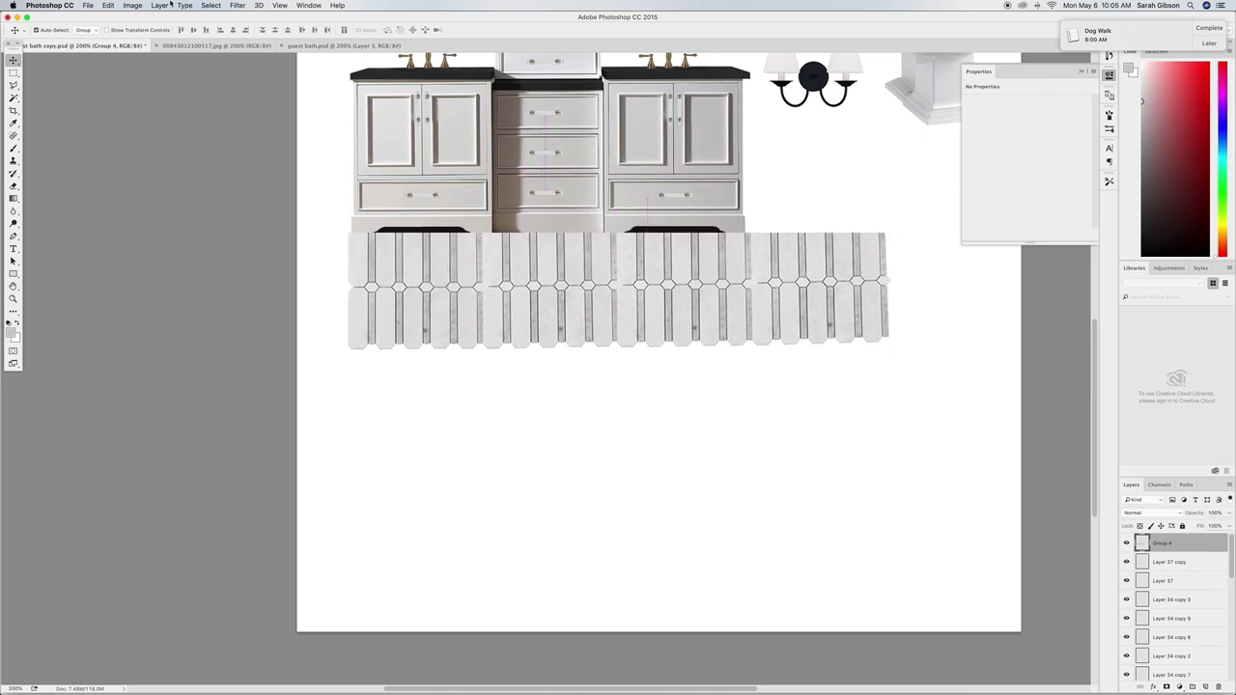
pyautogui.click(112, 5)
pyautogui.moveTo(193, 210)
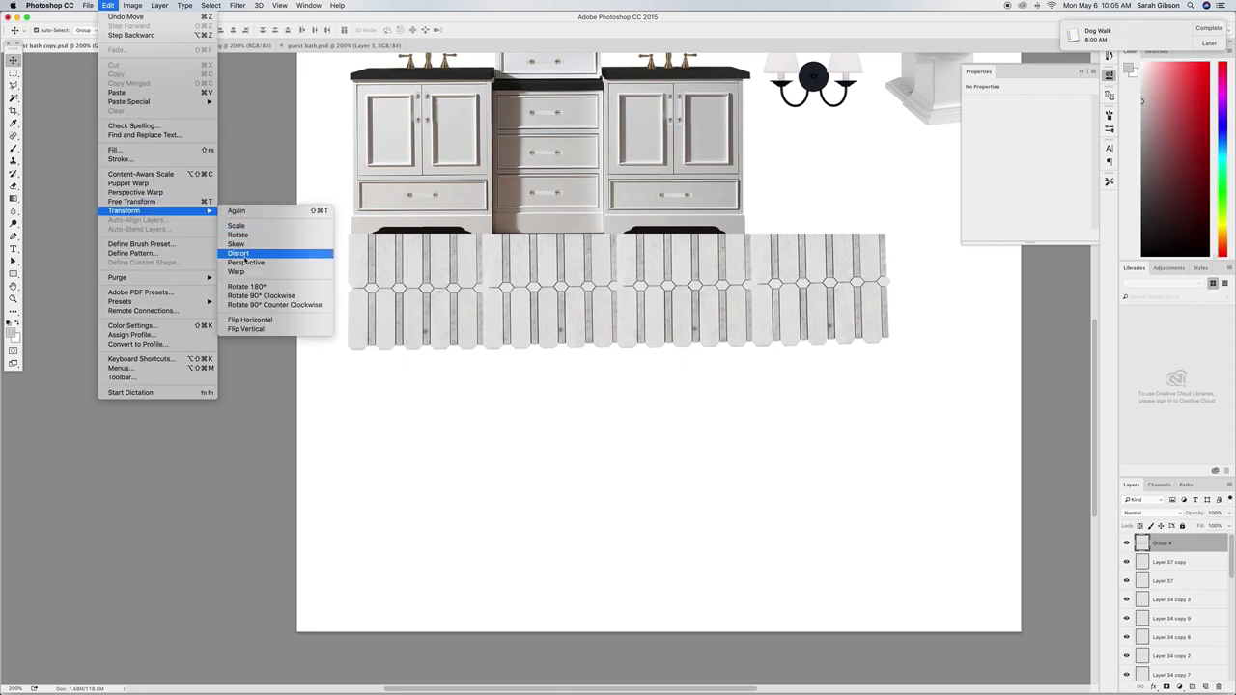
pyautogui.click(239, 254)
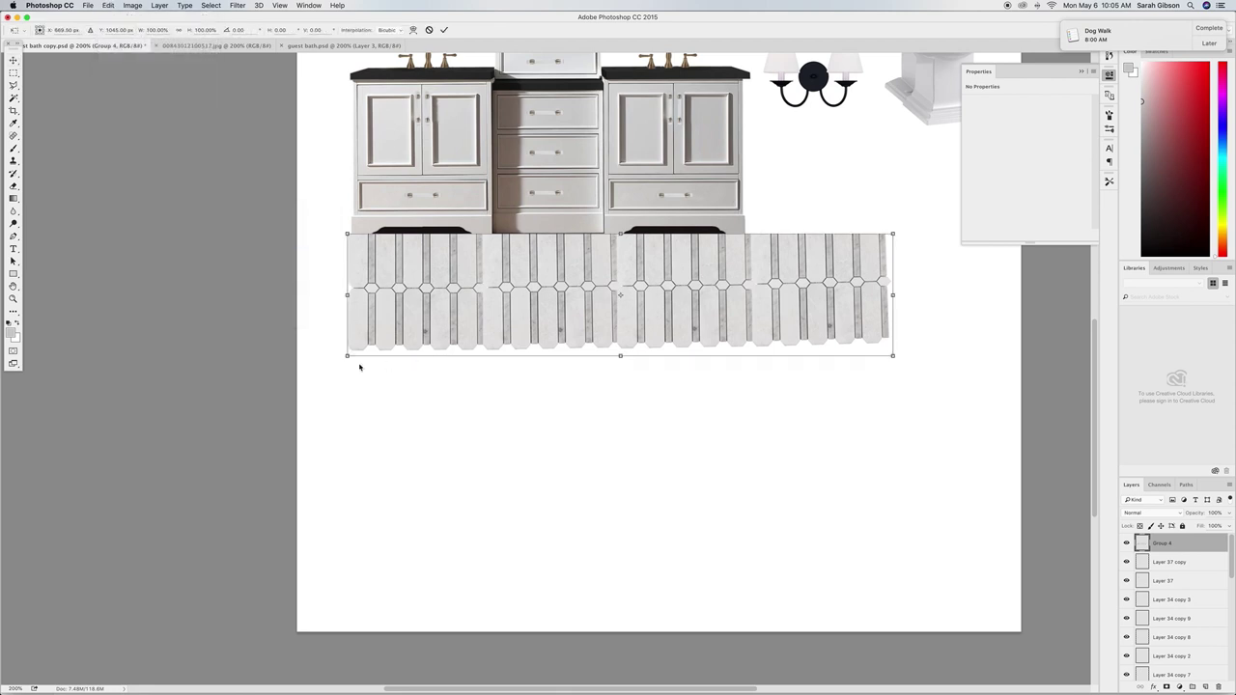
pyautogui.moveTo(348, 356); pyautogui.dragTo(234, 286)
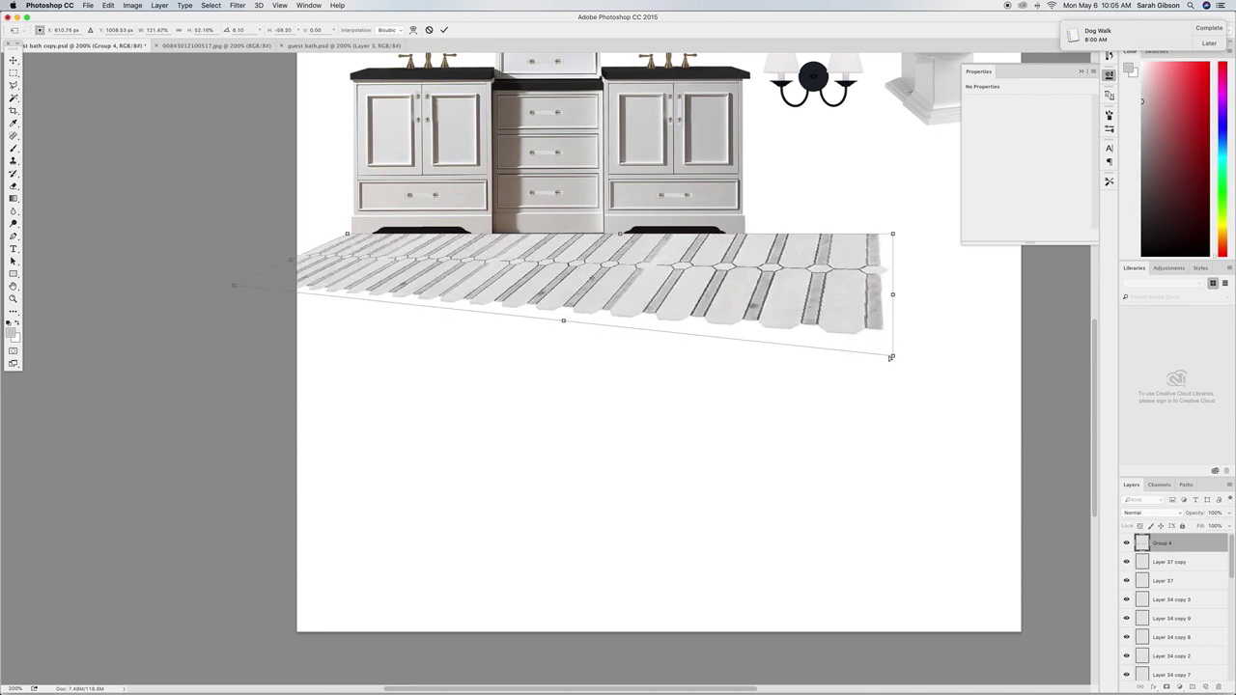
pyautogui.moveTo(891, 357); pyautogui.dragTo(1010, 283)
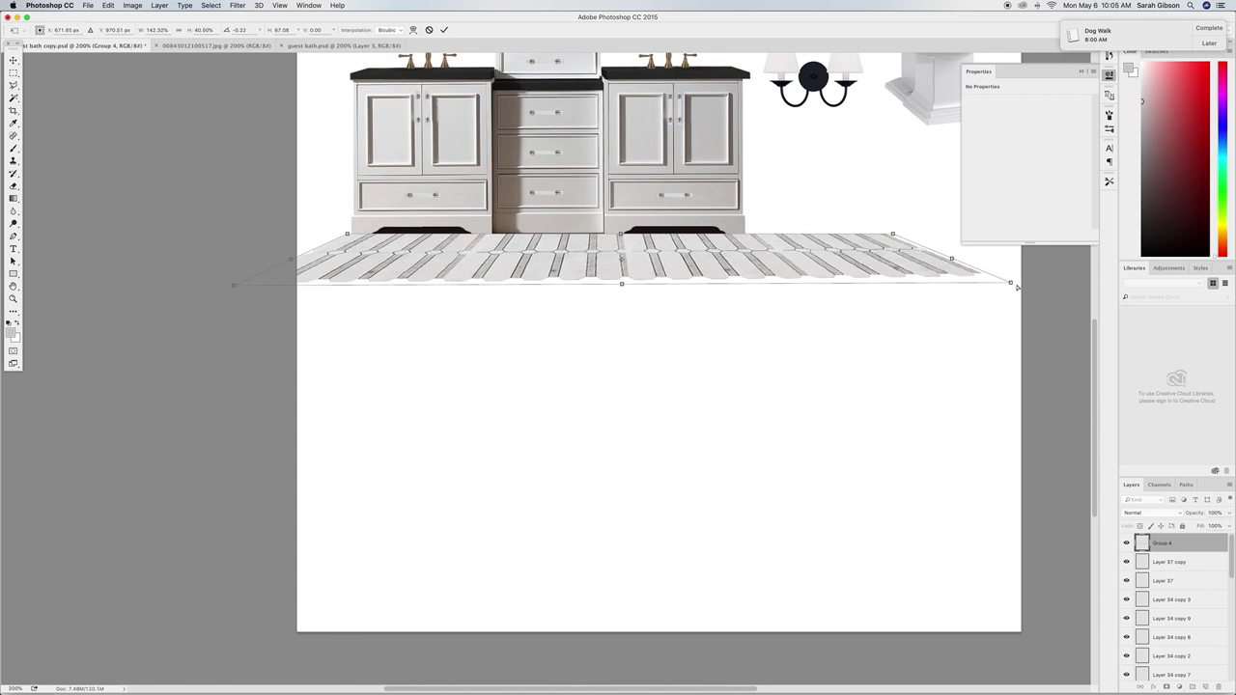
# Pull in the right side of the distorted tile strip and apply the transformation.
pyautogui.press('super+minus')
pyautogui.press('super+minus')
pyautogui.press('super+minus')
pyautogui.press('super+1')
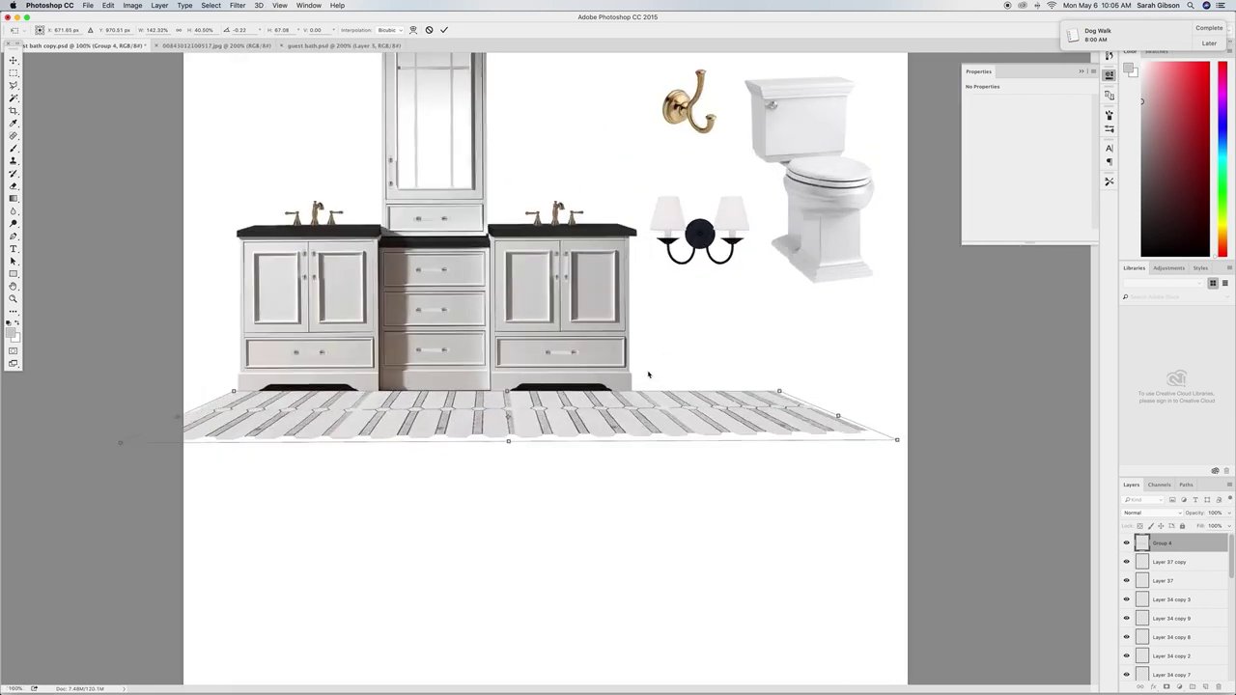
pyautogui.moveTo(838, 417); pyautogui.dragTo(753, 394)
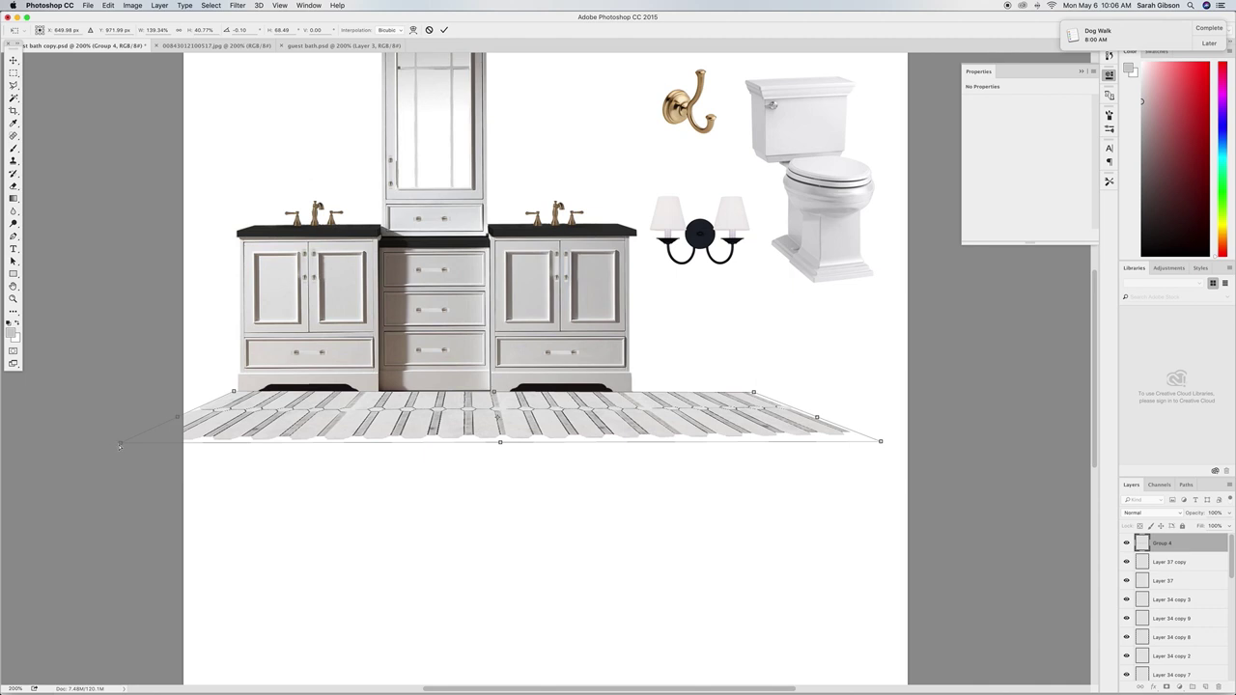
pyautogui.press('Return')
# Scale down the perspective tile floor and position it under the vanity's right sink cabinet.
pyautogui.hotkey('ctrl', 't')
pyautogui.moveTo(123, 444); pyautogui.dragTo(512, 423)
pyautogui.press('Return')
pyautogui.moveTo(793, 406); pyautogui.dragTo(687, 410)
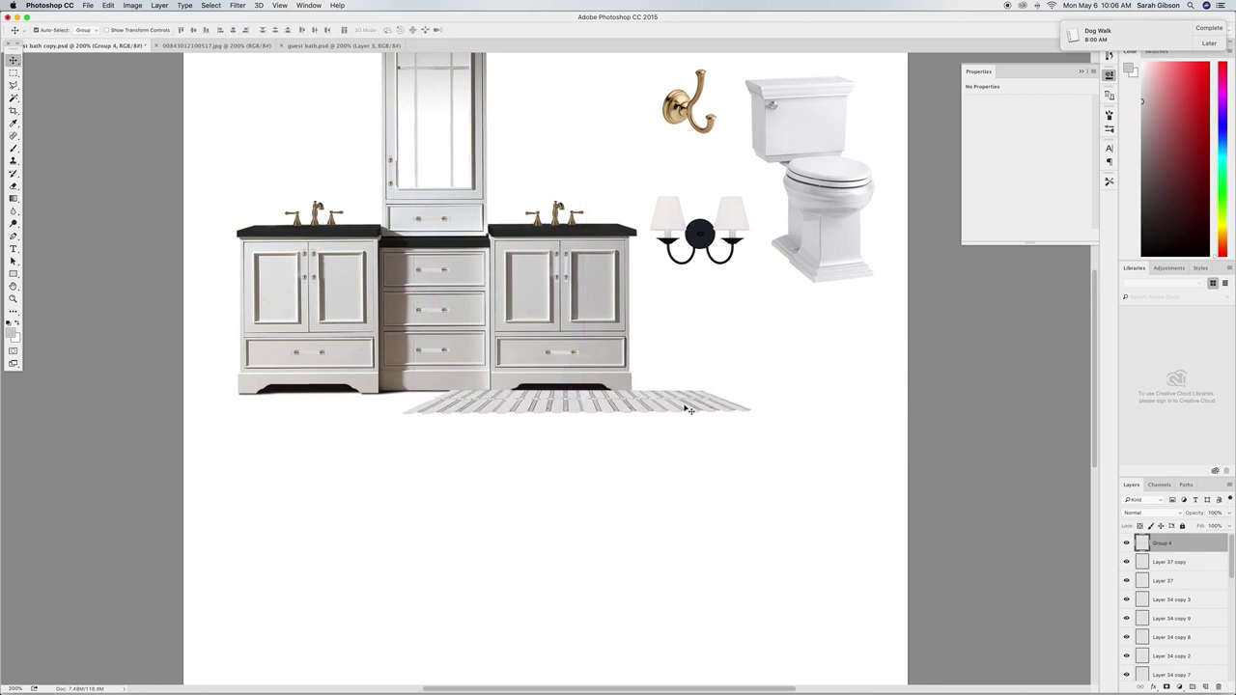
pyautogui.press('Left')
pyautogui.press('Up')
# Consult guest bath.psd for comparison and move the toilet, sconce and brass hook to the empty lower area of the copy.
pyautogui.click(343, 45)
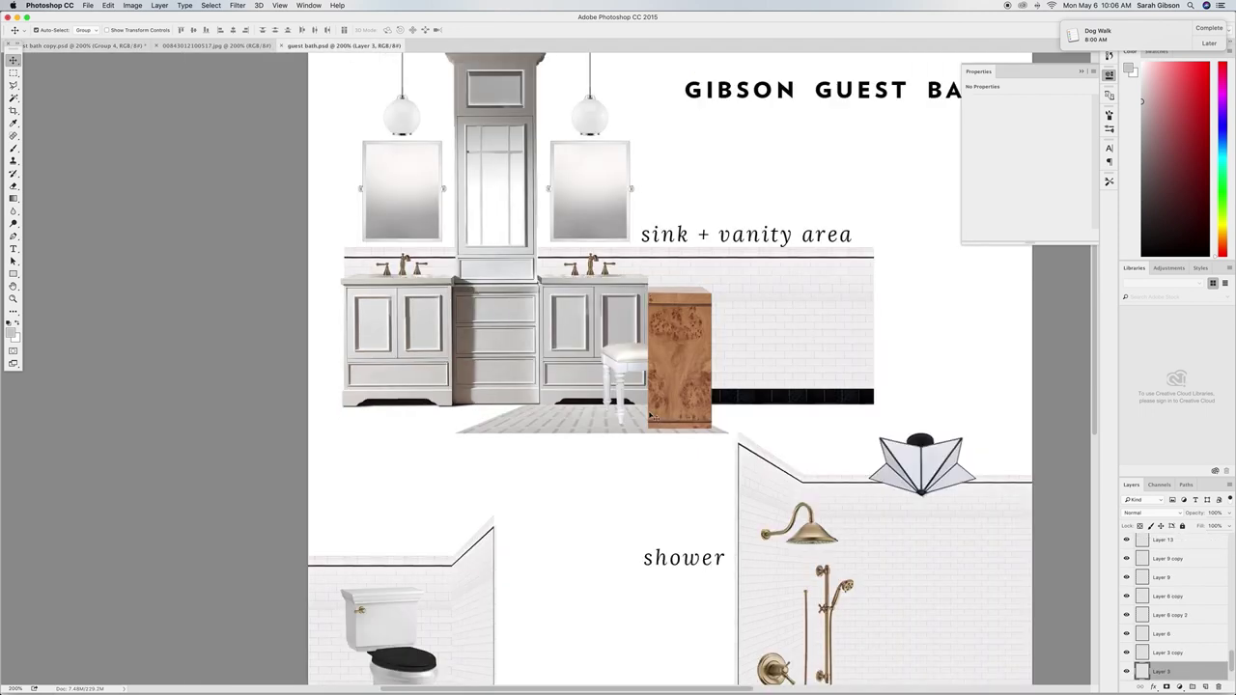
pyautogui.click(135, 44)
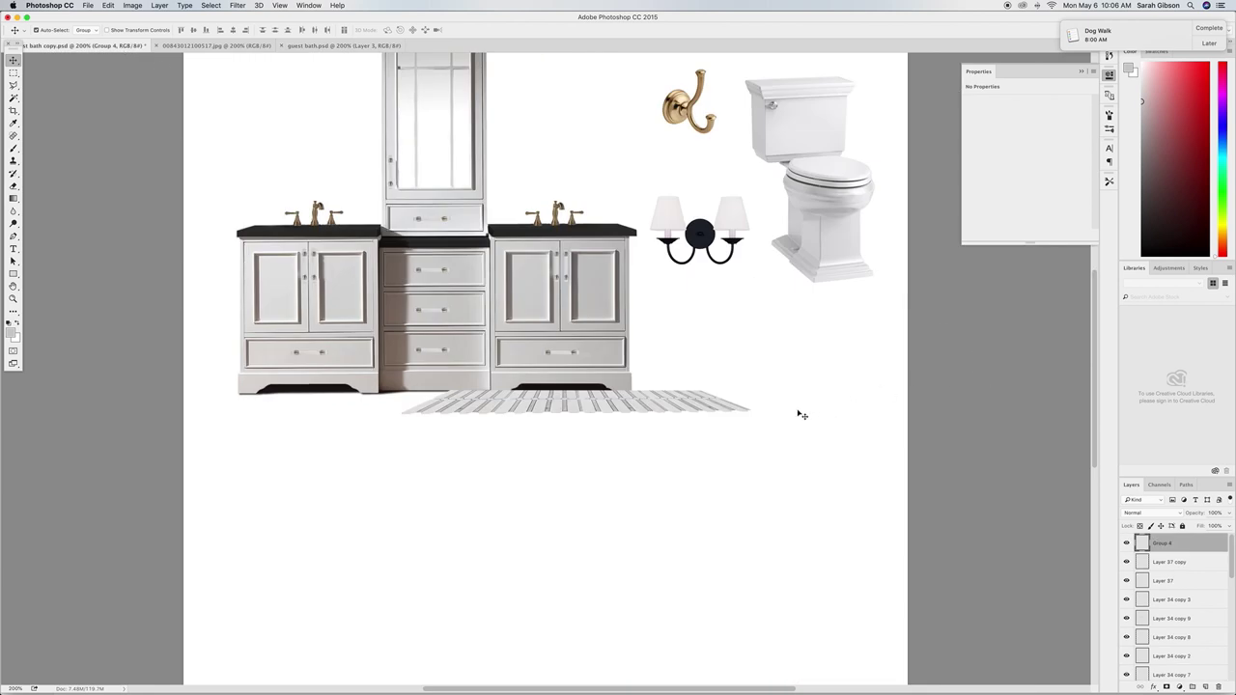
pyautogui.press('super+minus')
pyautogui.click(624, 475)
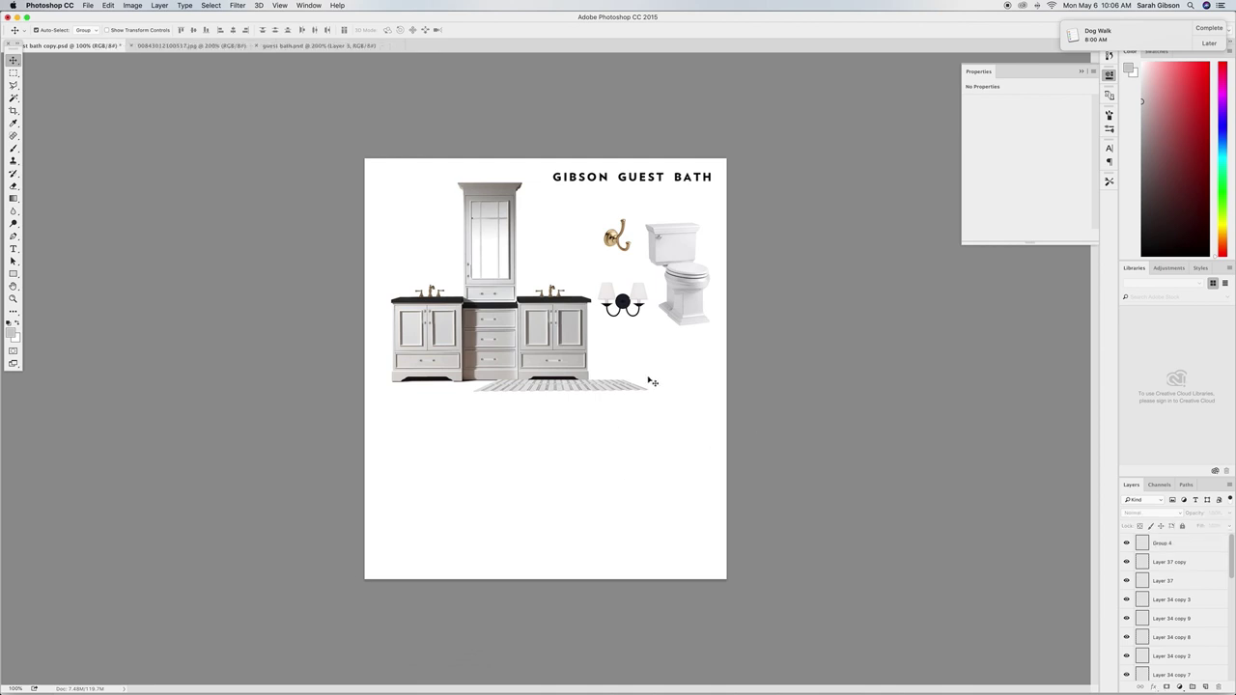
pyautogui.moveTo(649, 303); pyautogui.dragTo(693, 491)
pyautogui.moveTo(688, 309); pyautogui.dragTo(528, 492)
pyautogui.moveTo(633, 245); pyautogui.dragTo(624, 501)
pyautogui.moveTo(541, 463); pyautogui.dragTo(479, 500)
# Copy both vanity mirrors from guest bath.psd into the board copy, resize them and place them above the sinks.
pyautogui.click(328, 45)
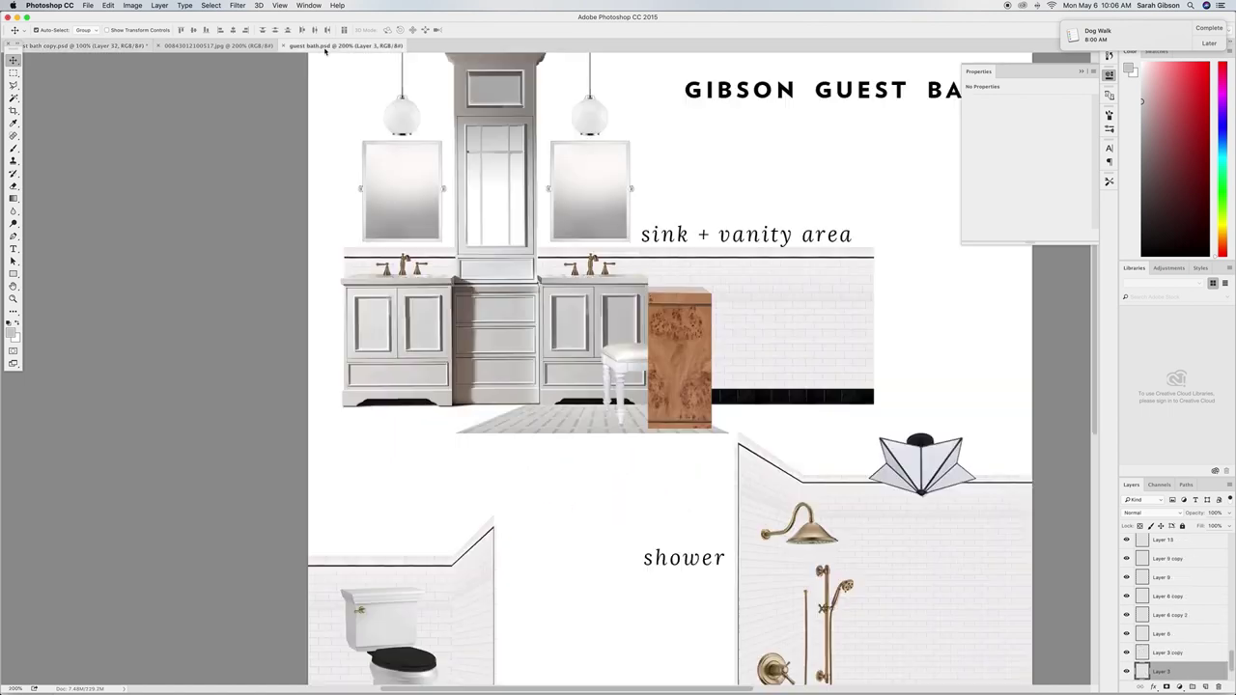
pyautogui.click(618, 163)
pyautogui.moveTo(370, 182); pyautogui.dragTo(132, 45)
pyautogui.moveTo(422, 248)
pyautogui.mouseDown()
pyautogui.moveTo(411, 208)
pyautogui.moveTo(408, 230)
pyautogui.moveTo(384, 217)
pyautogui.moveTo(430, 245)
pyautogui.mouseUp()
pyautogui.press('super+t')
pyautogui.press('Return')
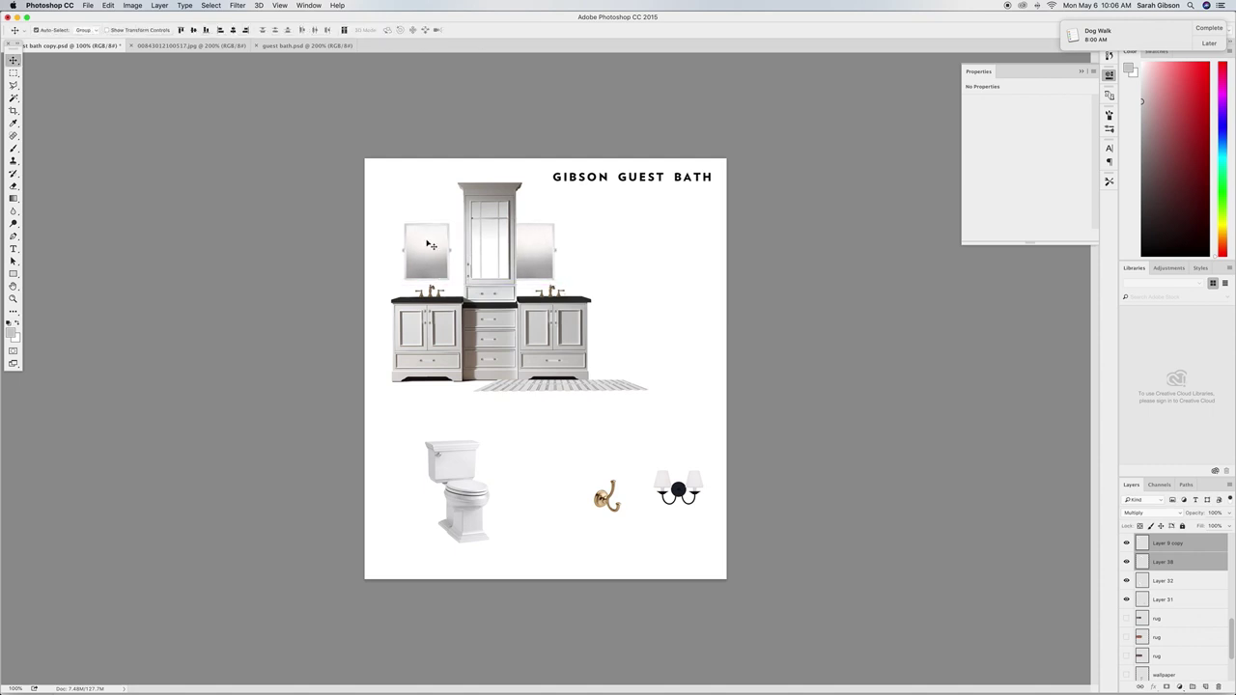
# Nudge both mirrors down slightly and move the right mirror so it is centered above the right sink.
pyautogui.press('Down')
pyautogui.press('Down')
pyautogui.press('Down')
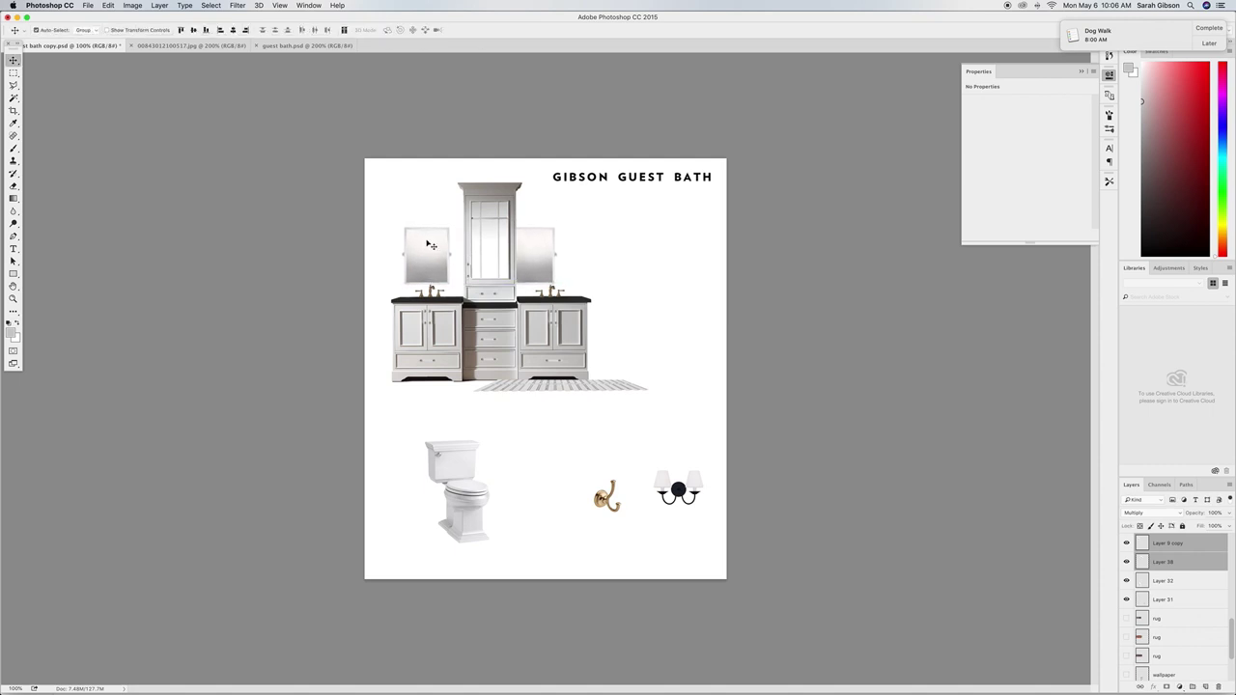
pyautogui.moveTo(542, 259); pyautogui.dragTo(566, 257)
pyautogui.click(681, 265)
pyautogui.click(568, 262)
pyautogui.click(631, 248)
pyautogui.click(554, 261)
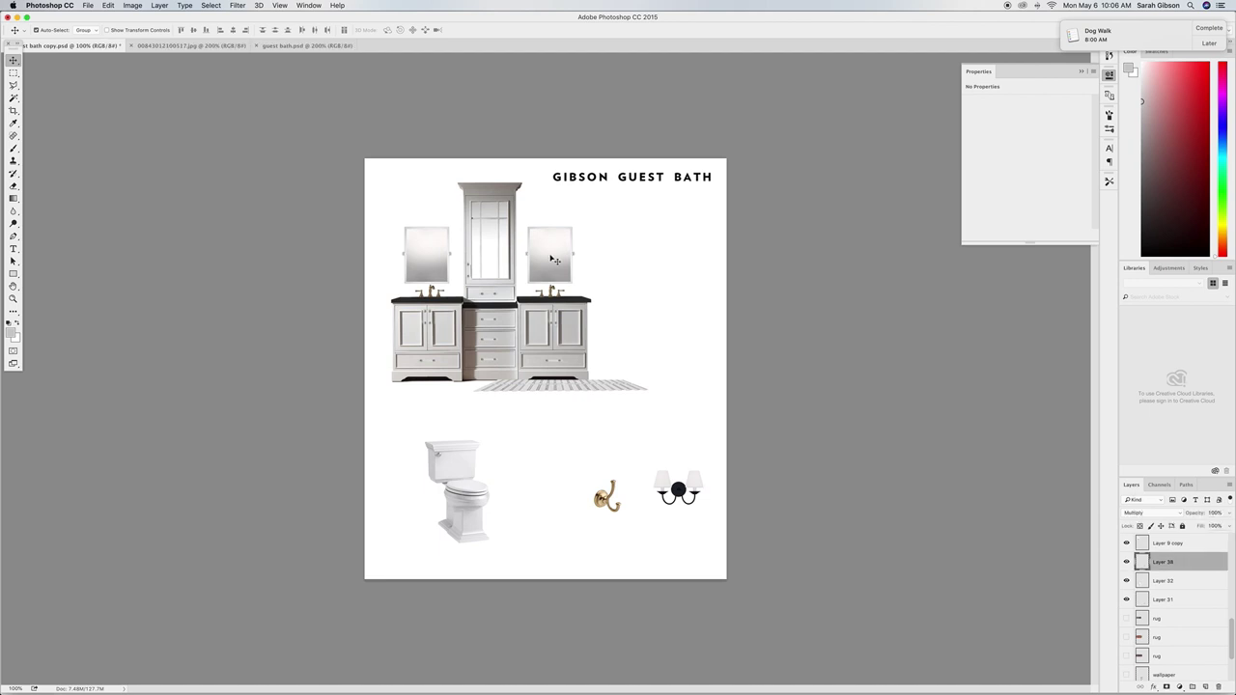
# Copy the two globe pendants from guest bath.psd into the board copy and size them above the mirrors.
pyautogui.click(348, 45)
pyautogui.scroll(3, 623, 203)
pyautogui.moveTo(416, 208); pyautogui.dragTo(166, 53)
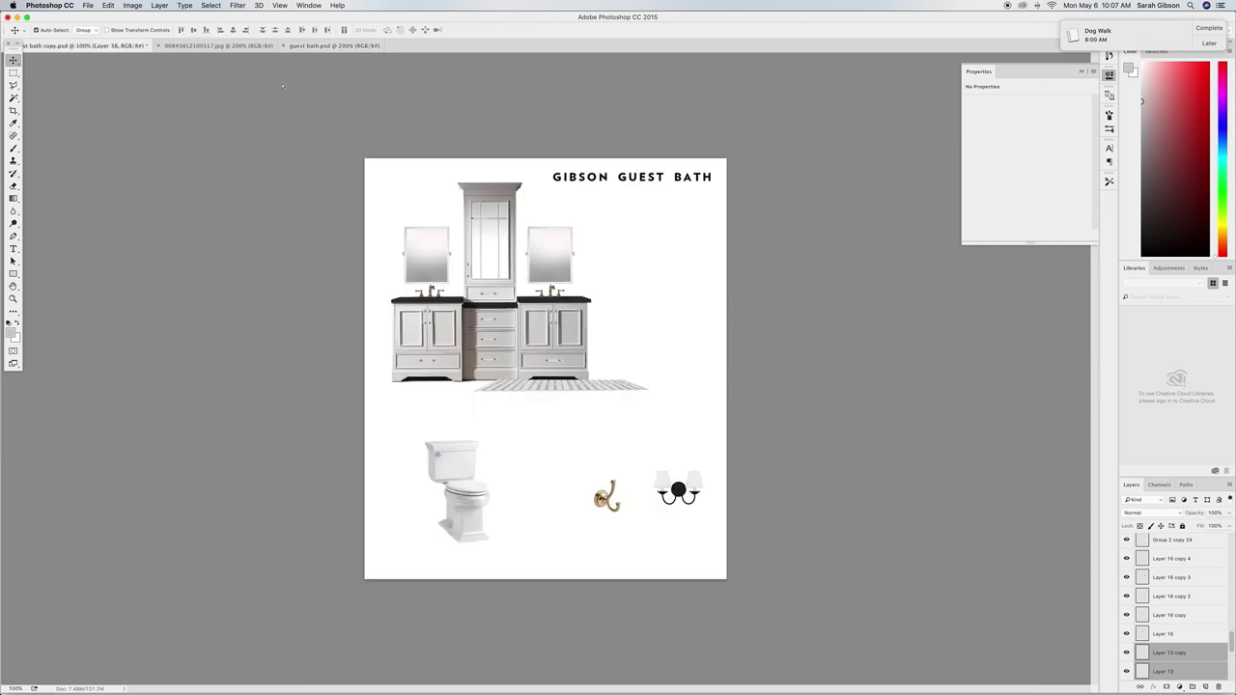
pyautogui.moveTo(441, 201); pyautogui.dragTo(565, 164)
pyautogui.press('super+t')
pyautogui.press('Return')
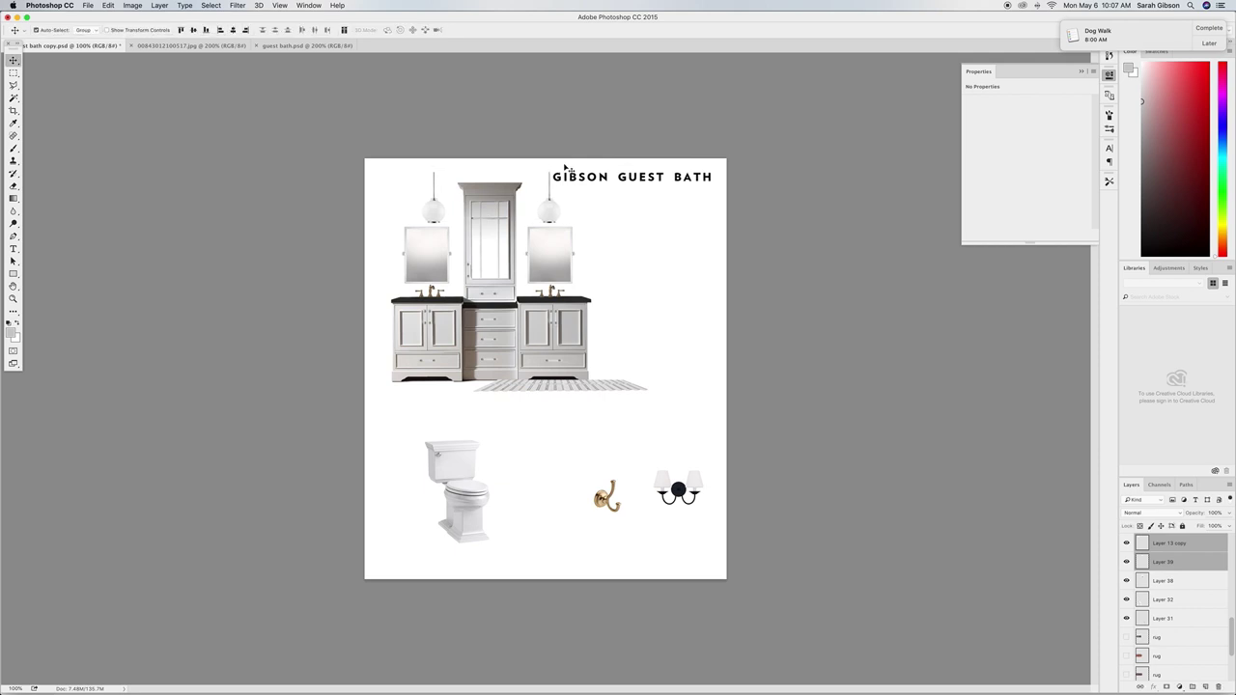
# Shift the board title up and to the right, and nudge the left pendant left to center it above its mirror.
pyautogui.moveTo(663, 182); pyautogui.dragTo(672, 172)
pyautogui.click(443, 220)
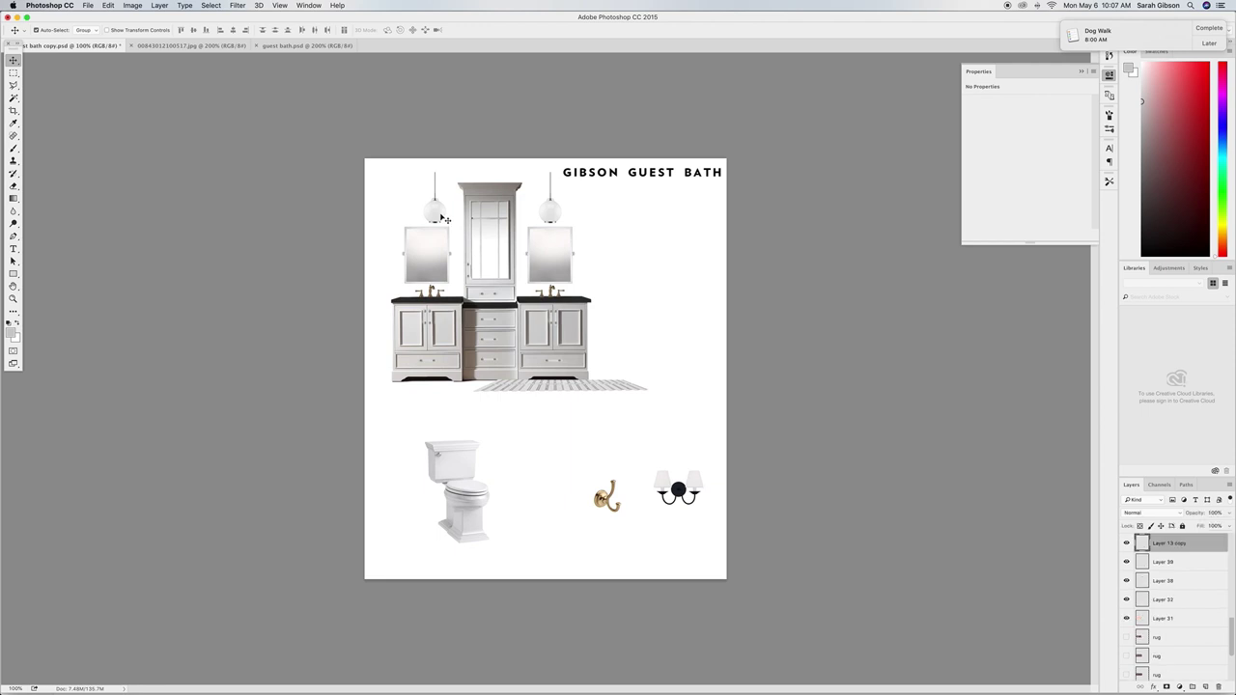
pyautogui.press('Left')
pyautogui.press('Left')
pyautogui.press('Left')
pyautogui.press('Left')
pyautogui.press('Left')
pyautogui.press('Left')
pyautogui.press('Left')
pyautogui.press('Left')
pyautogui.press('Left')
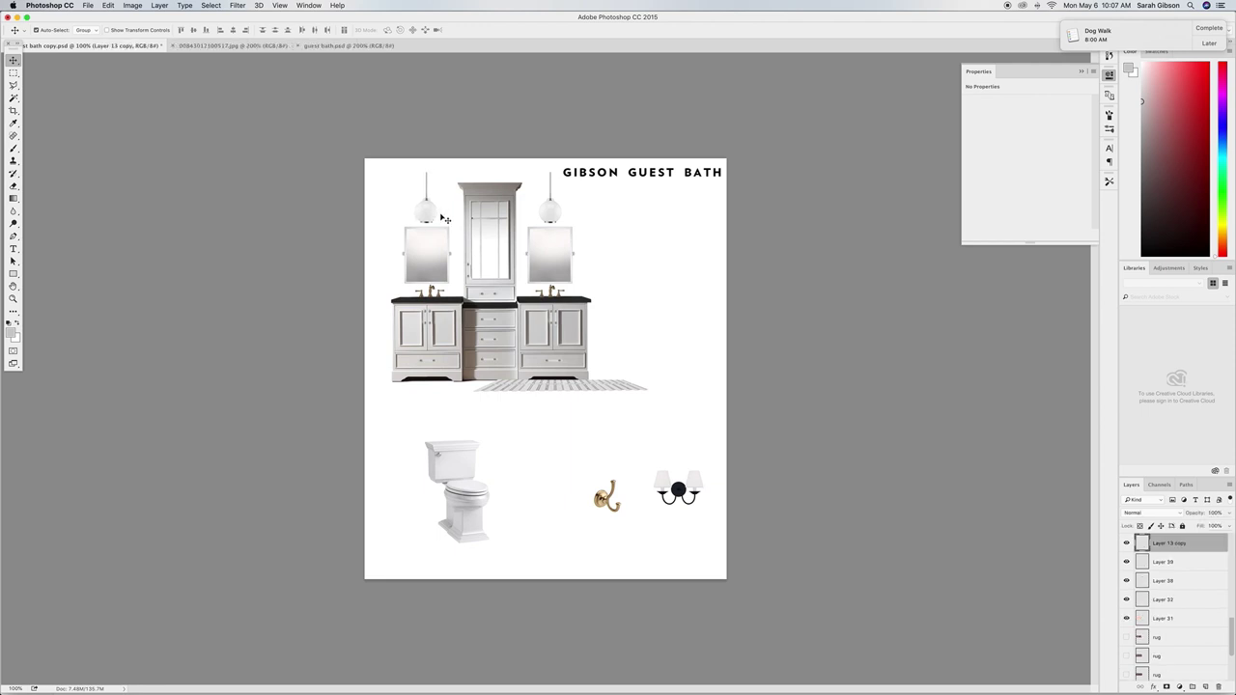
pyautogui.click(653, 357)
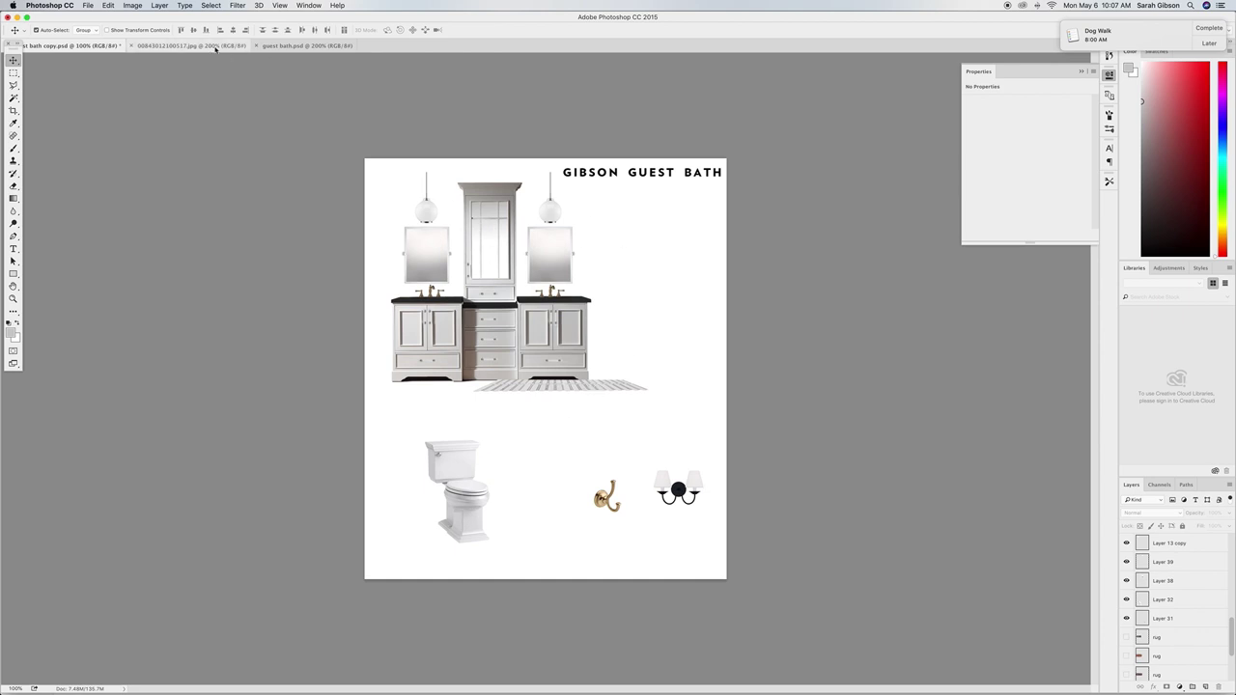
# Copy the white stool and burl wood cabinet from guest bath.psd and size them beside the vanity's right end.
pyautogui.click(306, 46)
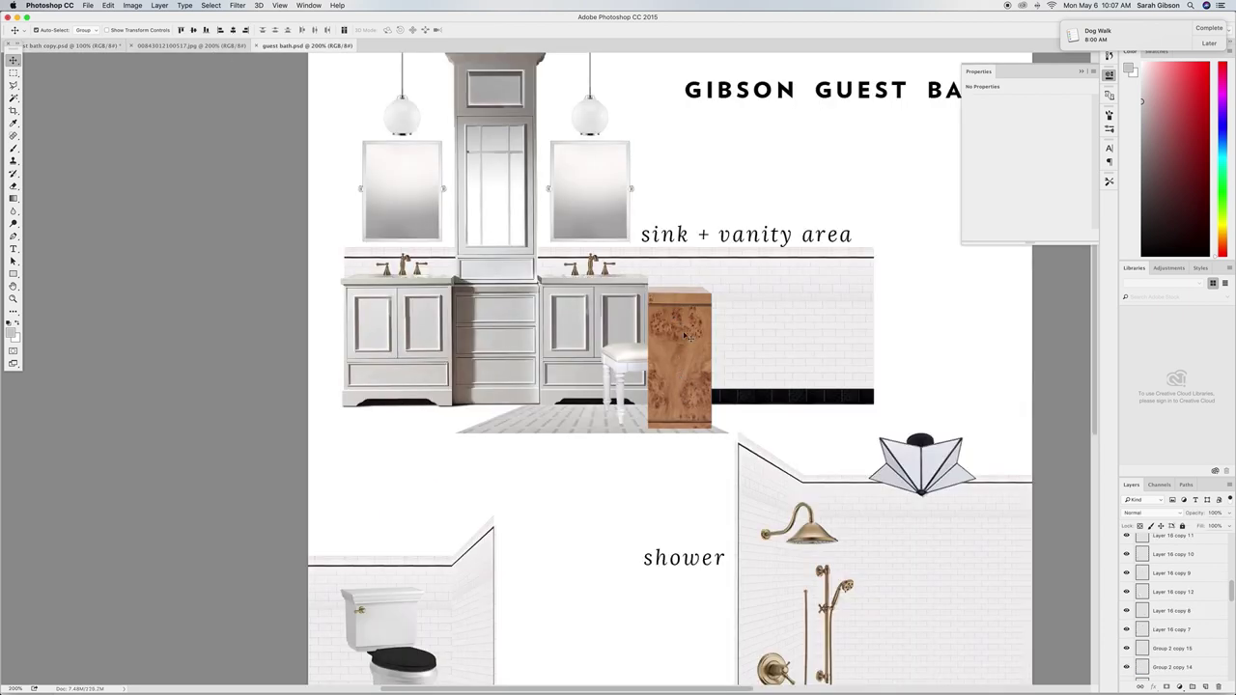
pyautogui.click(643, 368)
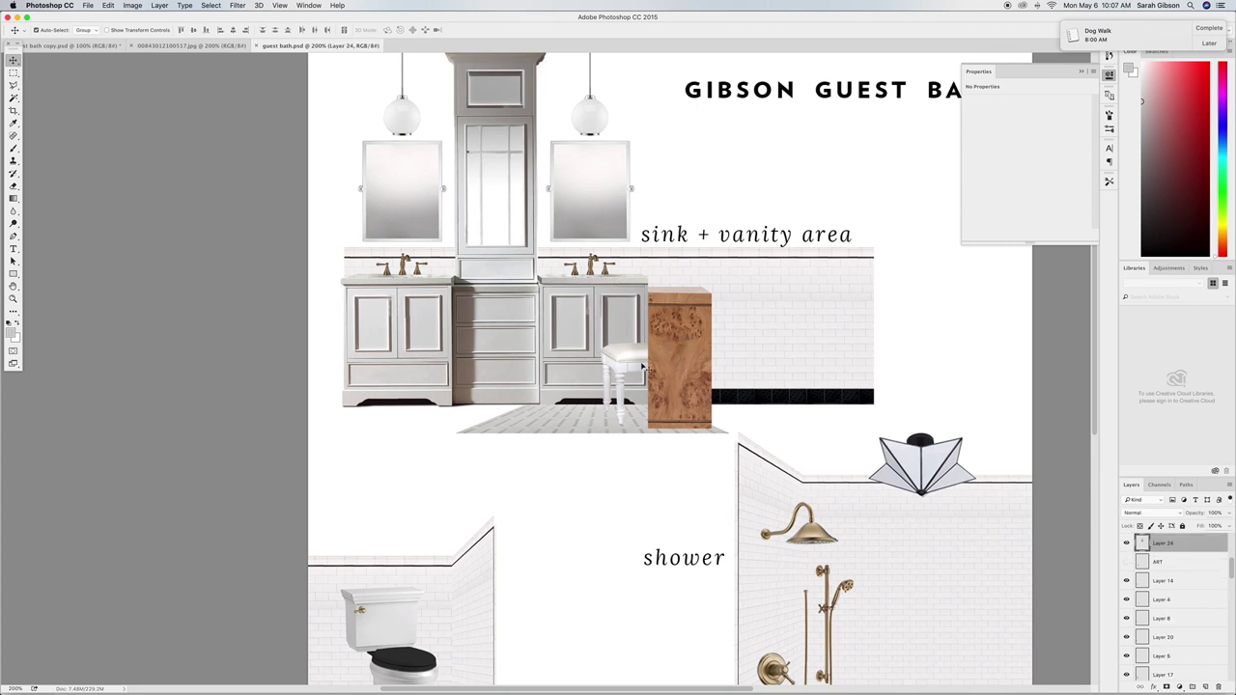
pyautogui.keyDown('shift'); pyautogui.click(676, 357); pyautogui.keyUp('shift')
pyautogui.moveTo(676, 357); pyautogui.dragTo(386, 171)
pyautogui.moveTo(620, 346); pyautogui.dragTo(627, 303)
pyautogui.press('super+t')
pyautogui.press('Return')
# Nudge the stool and burl wood cabinet together until they line up with the vanity's right edge.
pyautogui.press('Left')
pyautogui.press('Left')
pyautogui.press('Left')
pyautogui.press('Left')
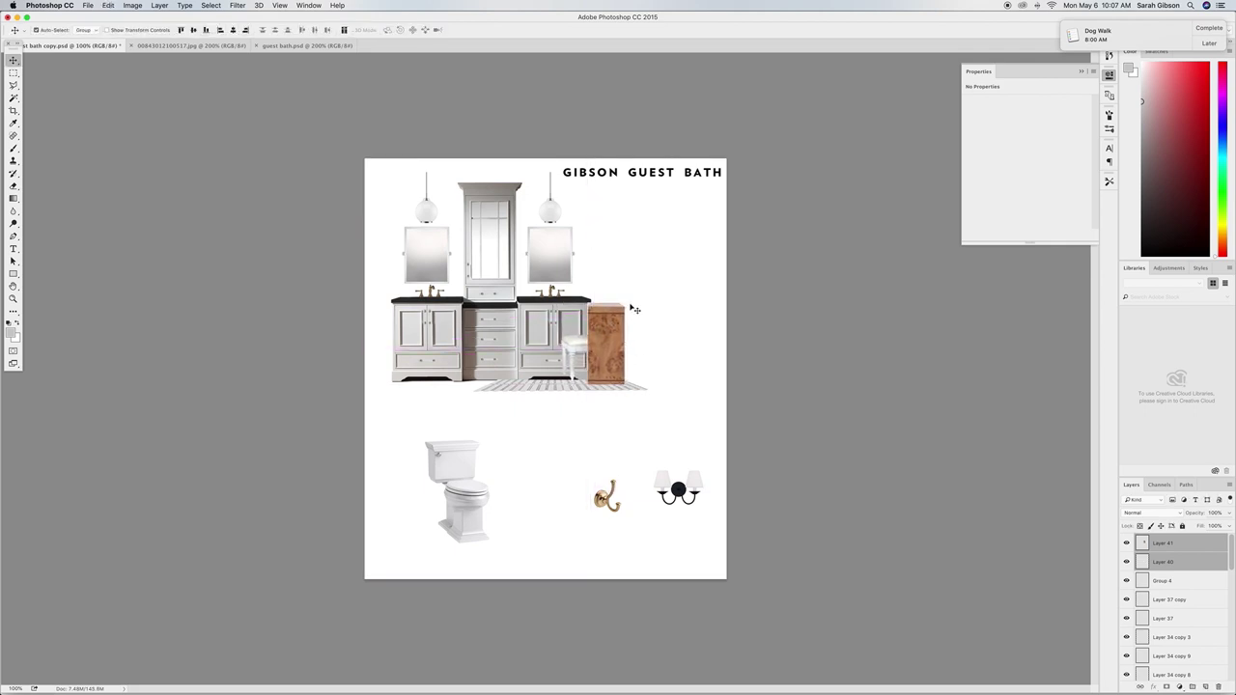
pyautogui.press('Right')
pyautogui.press('Up')
pyautogui.press('Left')
pyautogui.press('Left')
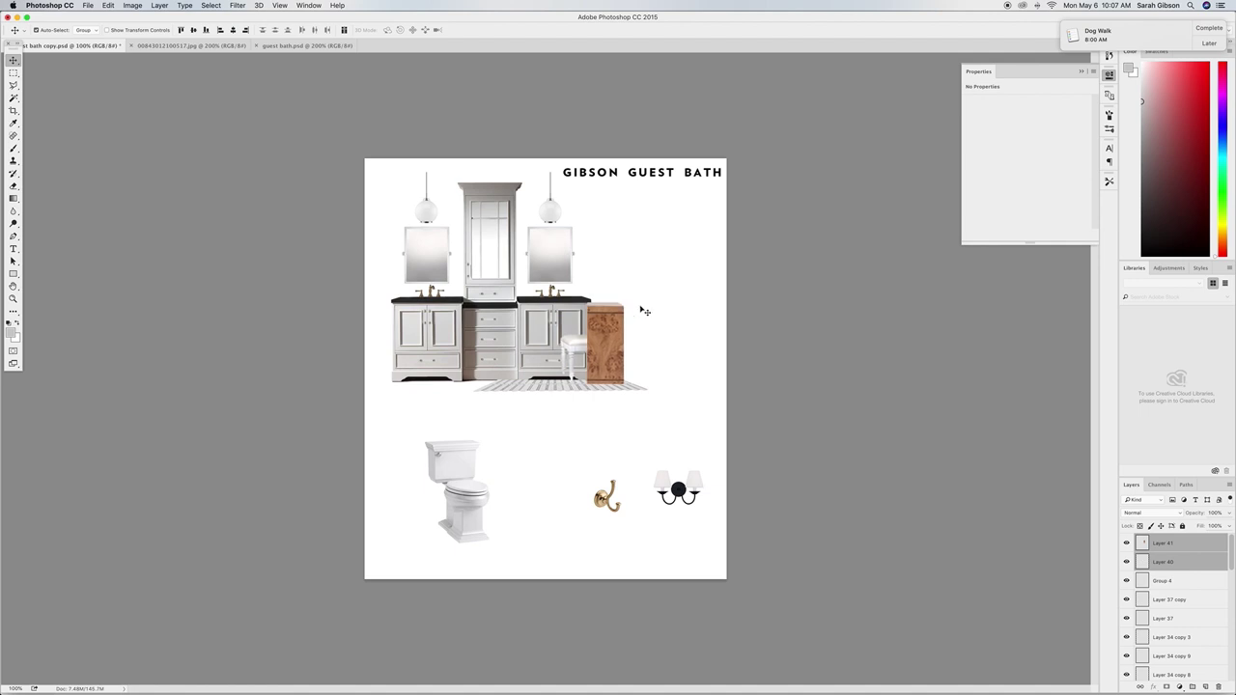
pyautogui.click(637, 309)
# Resize the white stool slightly and nudge it right against the burl wood cabinet.
pyautogui.moveTo(575, 354); pyautogui.dragTo(553, 335)
pyautogui.press('super+t')
pyautogui.press('Return')
pyautogui.press('Right')
pyautogui.press('Right')
pyautogui.press('Right')
pyautogui.press('Right')
pyautogui.press('Right')
pyautogui.press('Right')
pyautogui.press('Right')
pyautogui.press('Right')
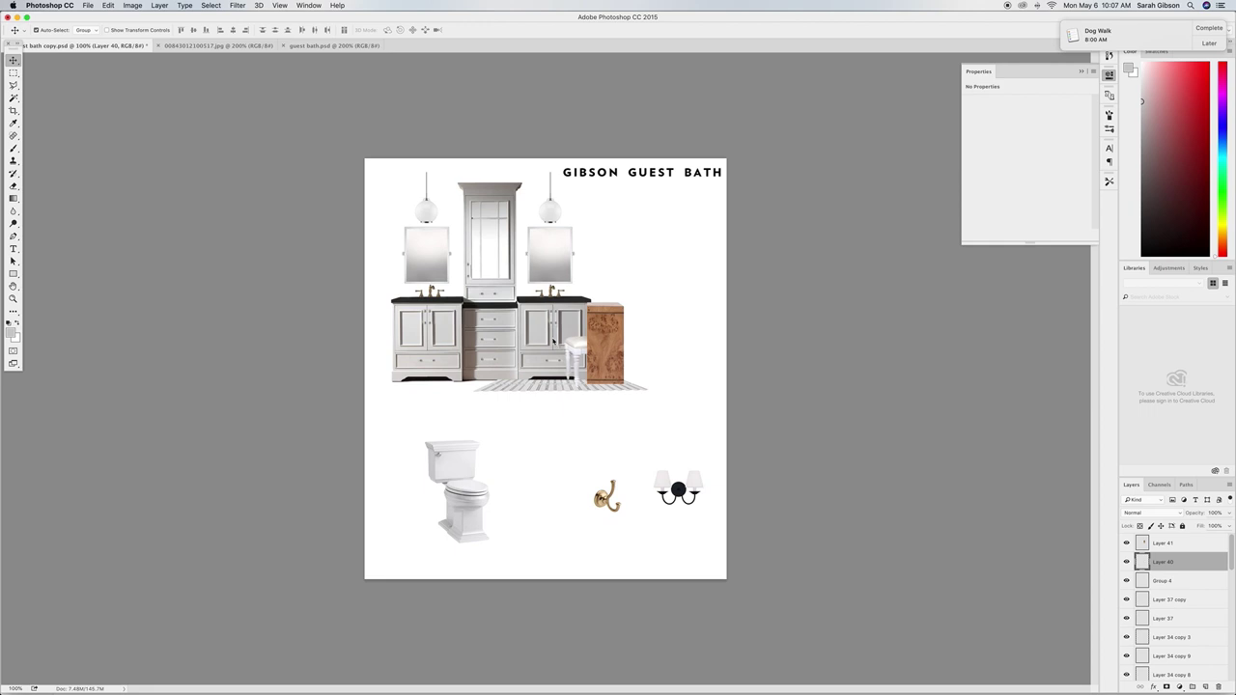
pyautogui.click(693, 286)
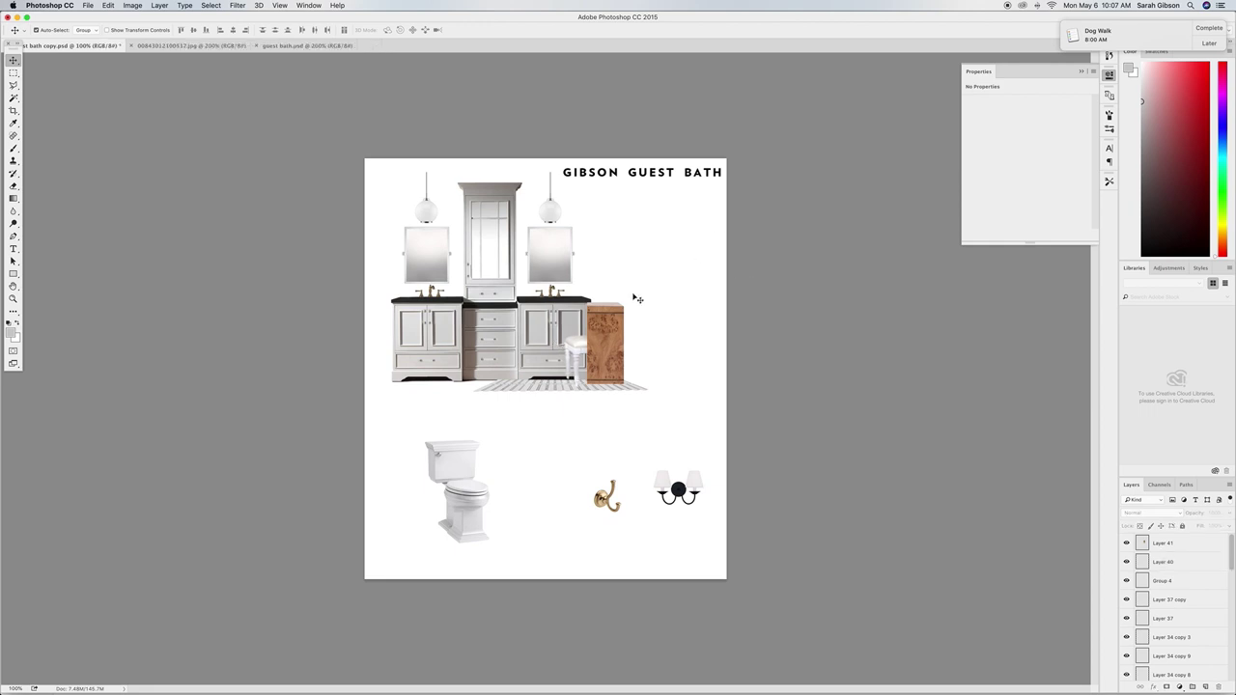
# View the whole guest bath.psd layout, close the vanity product photo and return to the board copy.
pyautogui.click(297, 46)
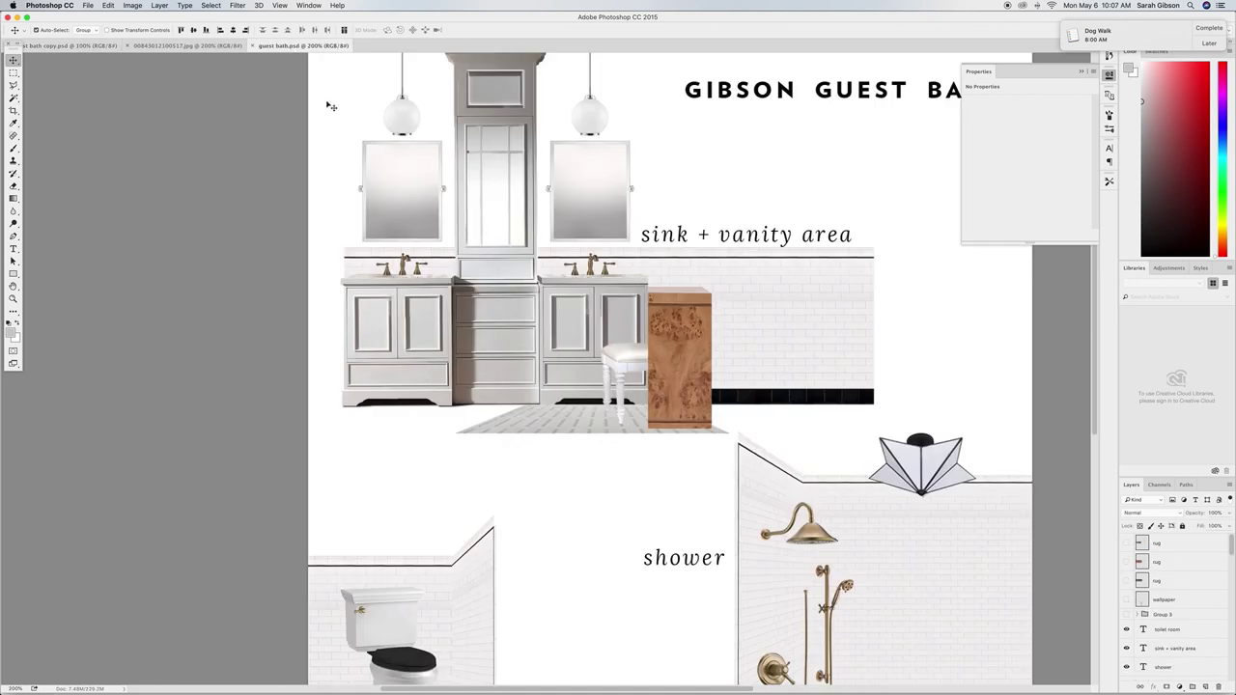
pyautogui.press('super+minus')
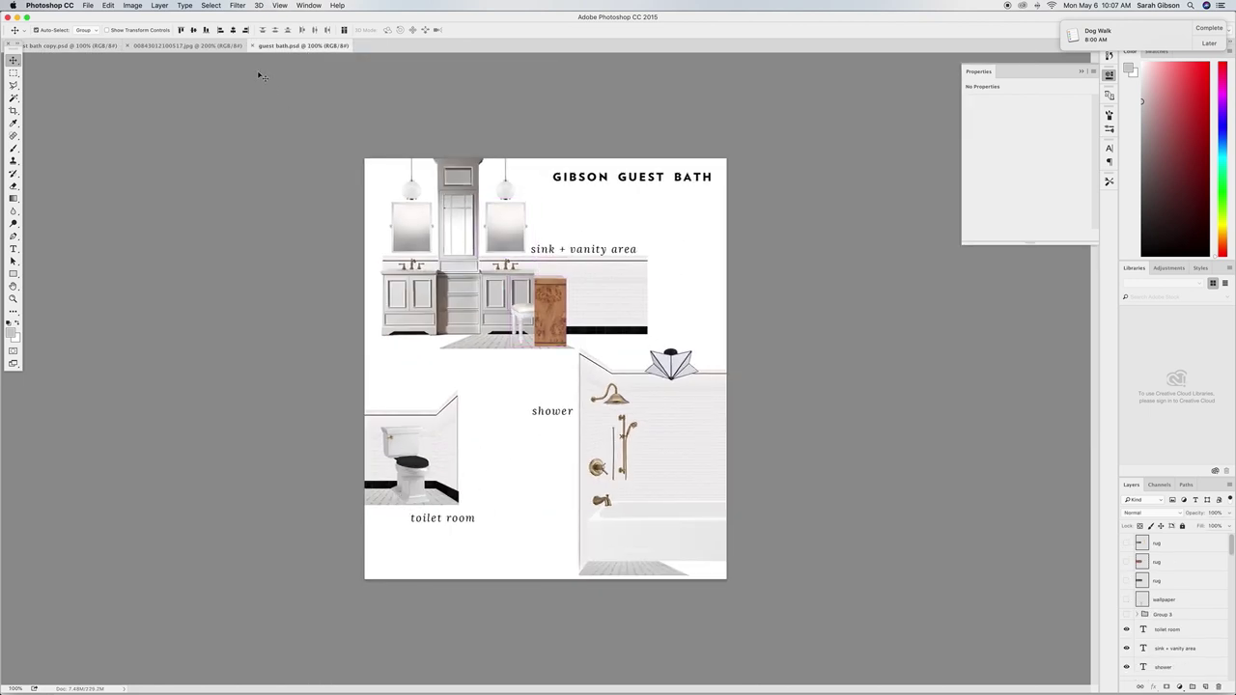
pyautogui.click(159, 45)
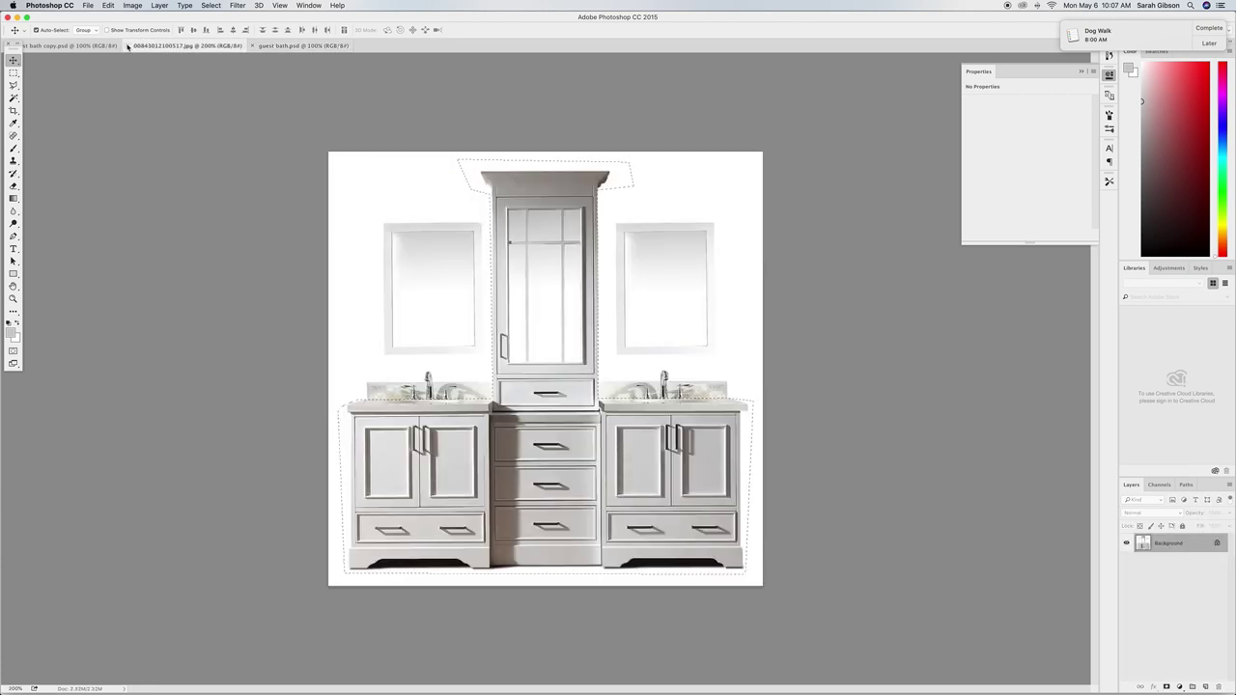
pyautogui.click(128, 46)
pyautogui.click(109, 46)
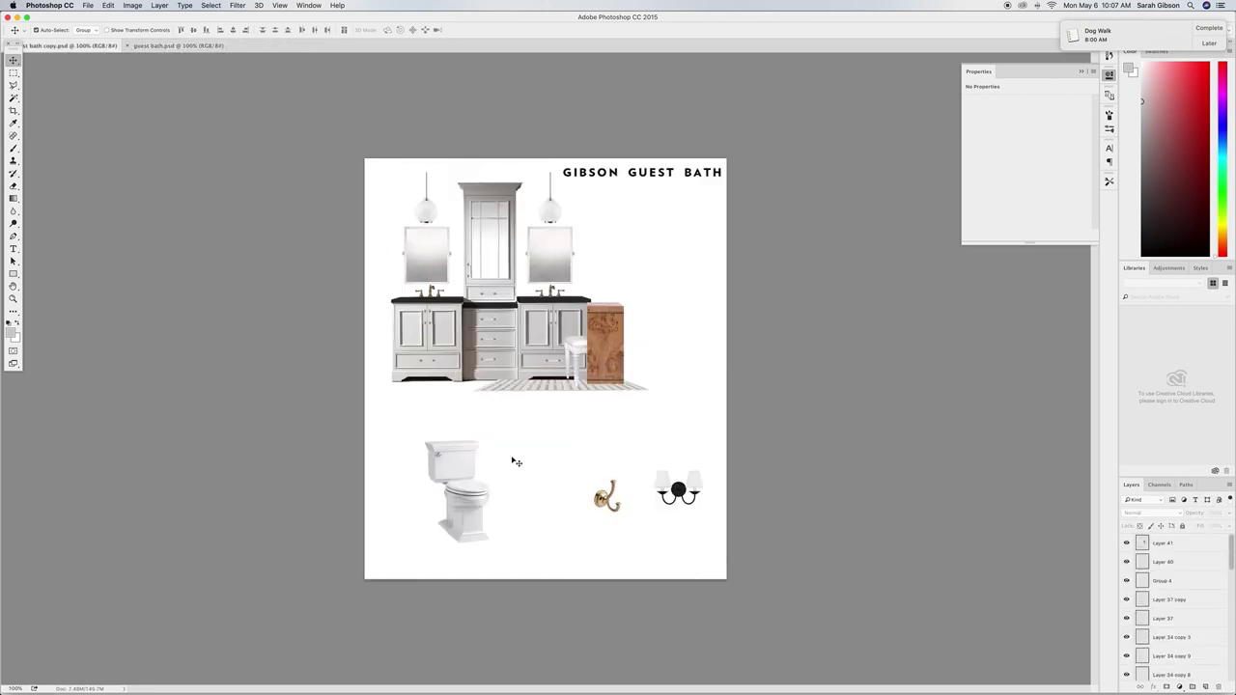
# Copy the toilet room vignette with its label from guest bath.psd into the board copy, beside the toilet.
pyautogui.click(206, 49)
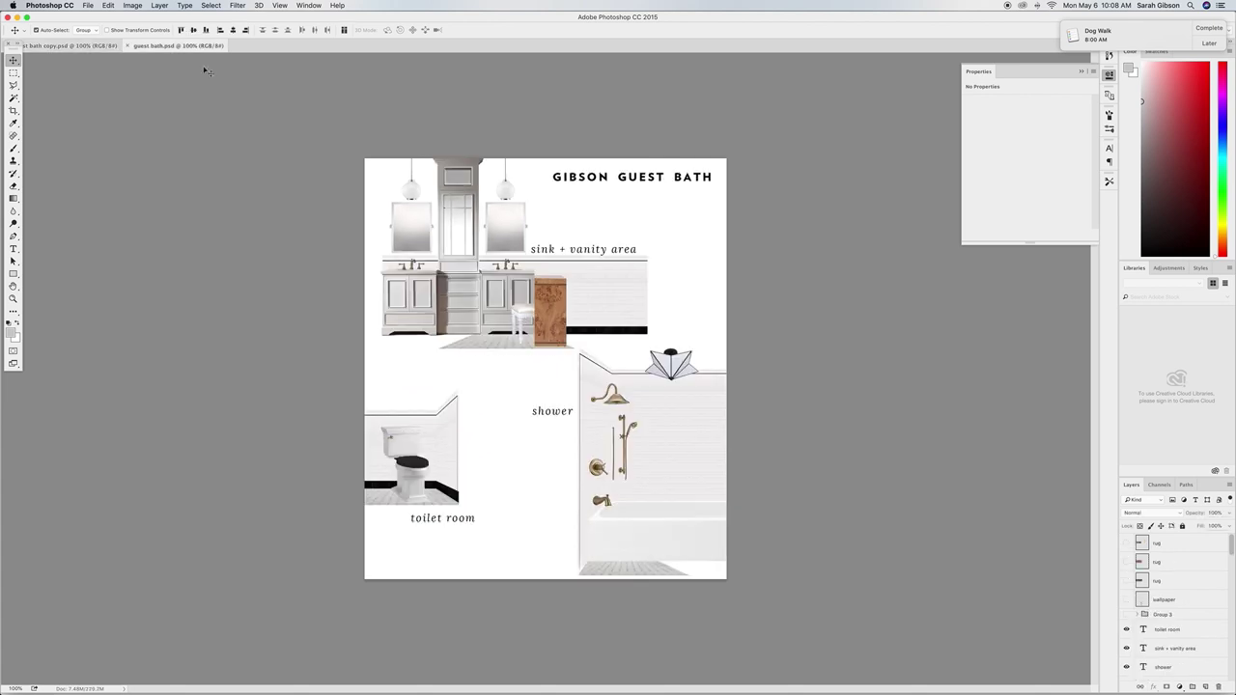
pyautogui.click(424, 518)
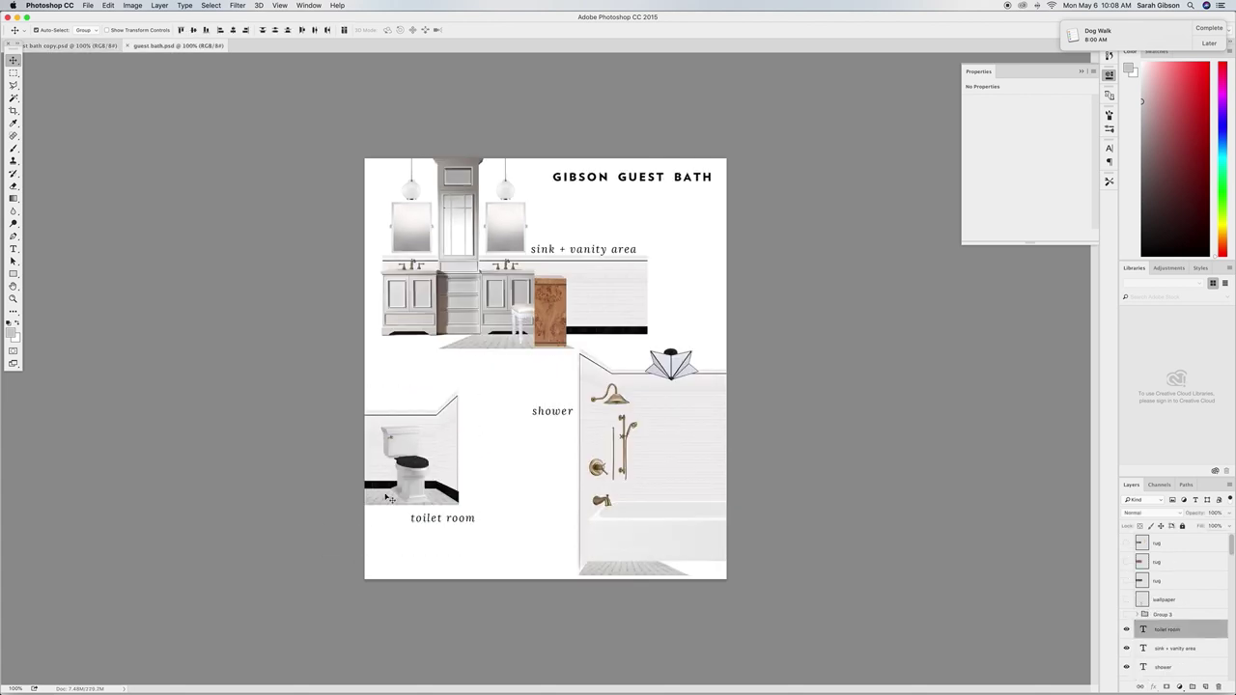
pyautogui.moveTo(437, 469); pyautogui.dragTo(106, 48)
# Move the brass hook and the sconce up to the empty area right of the burl wood cabinet.
pyautogui.moveTo(560, 474); pyautogui.dragTo(701, 391)
pyautogui.moveTo(704, 492); pyautogui.dragTo(713, 338)
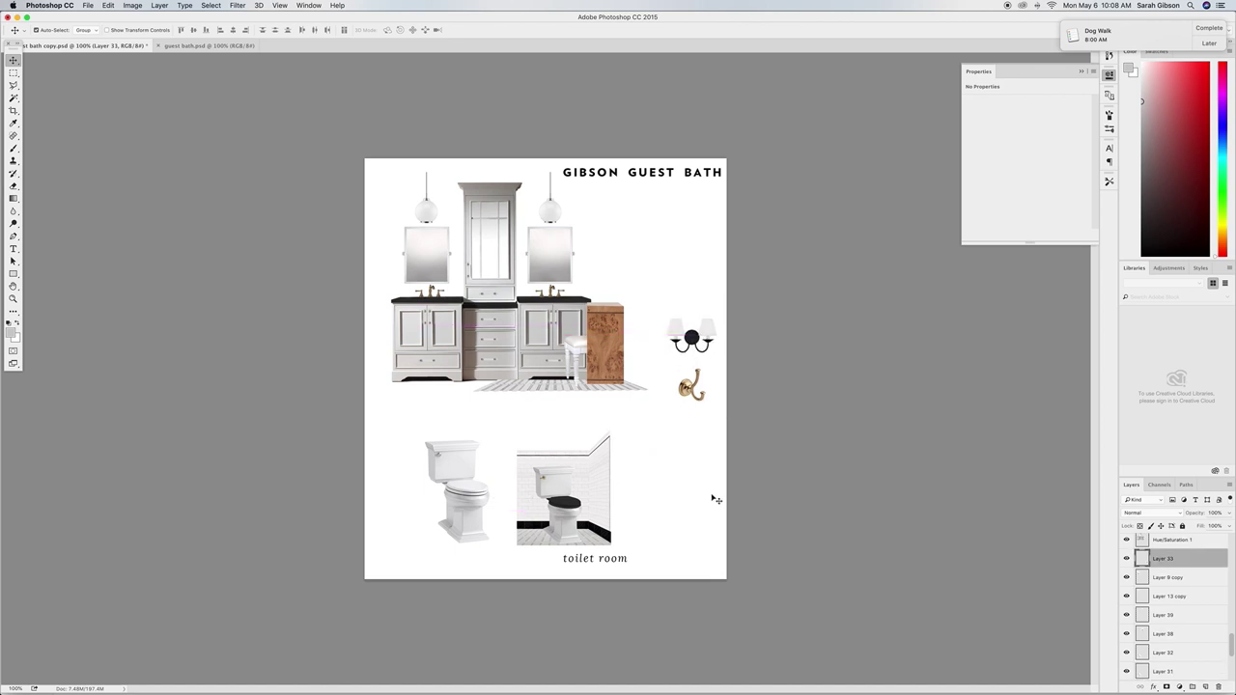
pyautogui.click(716, 500)
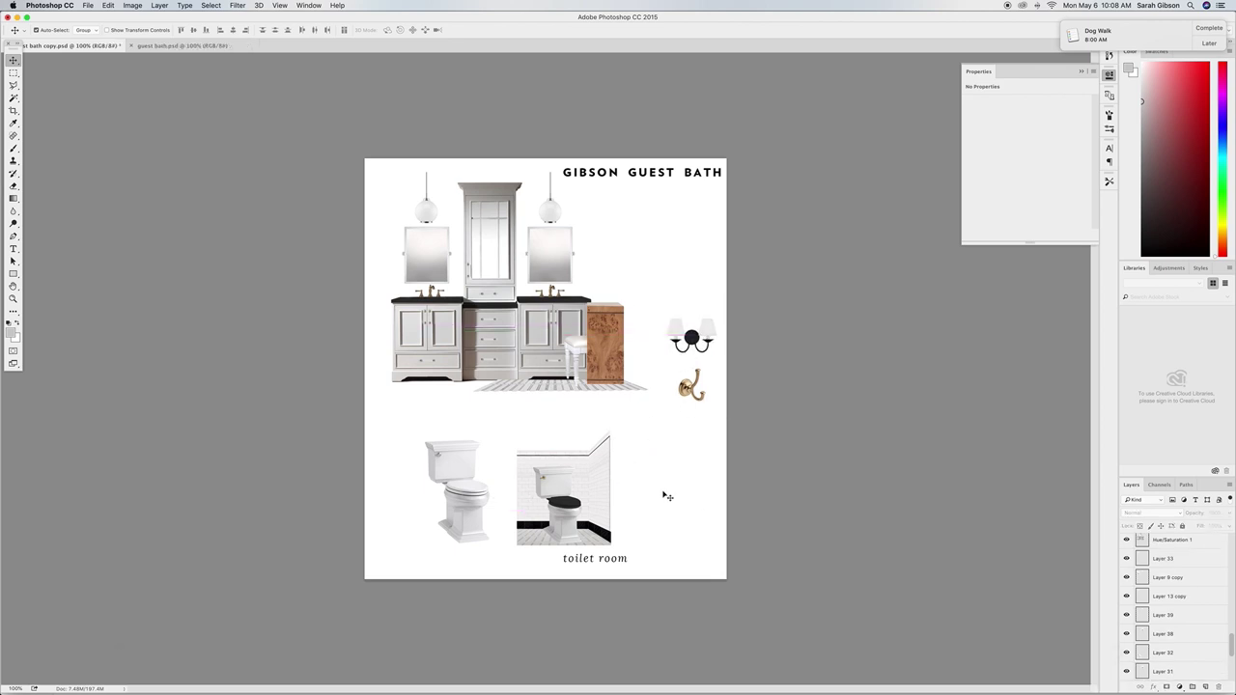
pyautogui.moveTo(565, 549); pyautogui.dragTo(605, 502)
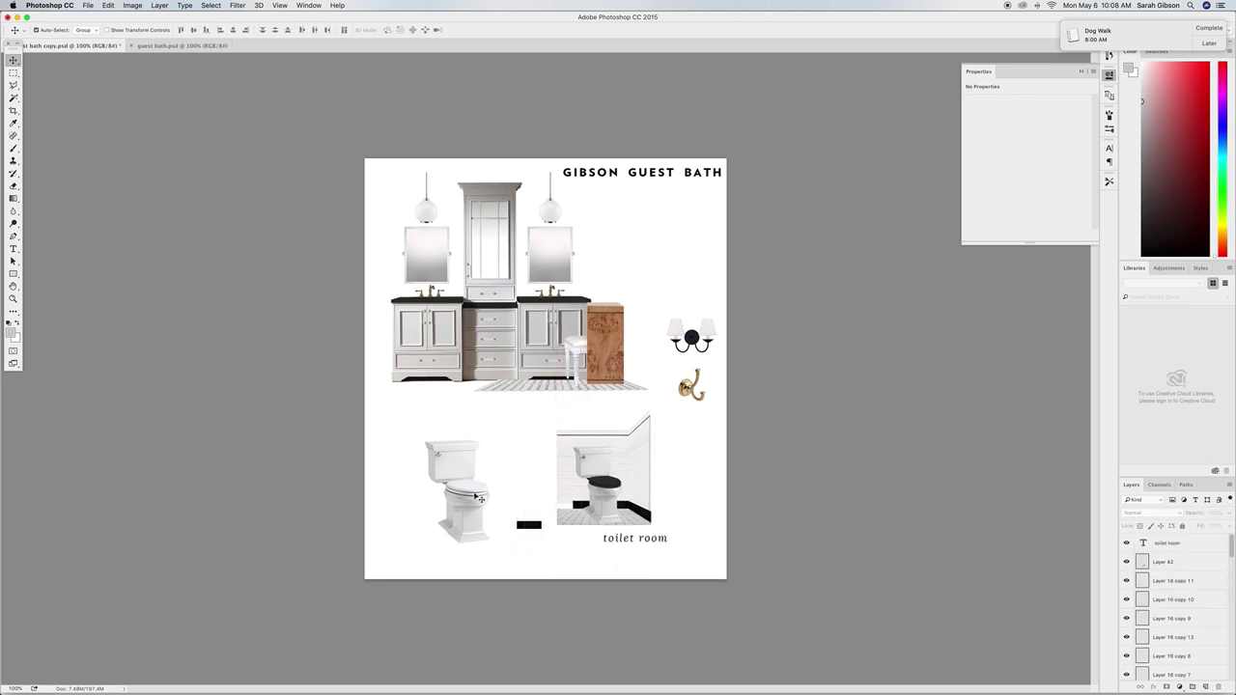
pyautogui.click(476, 494)
pyautogui.moveTo(534, 524); pyautogui.dragTo(552, 512)
pyautogui.press('super+alt+z')
pyautogui.press('super+alt+z')
pyautogui.press('super+alt+z')
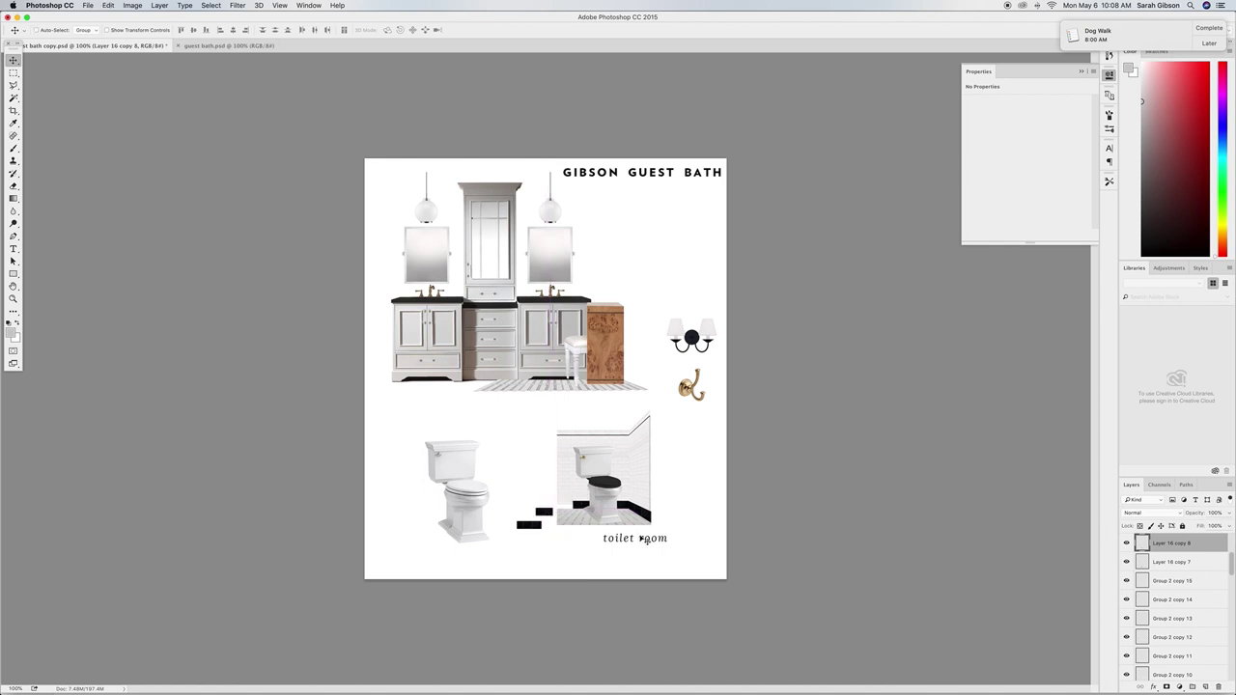
# Select the whole toilet room vignette with its label and move it right, away from the plain white toilet.
pyautogui.click(513, 441)
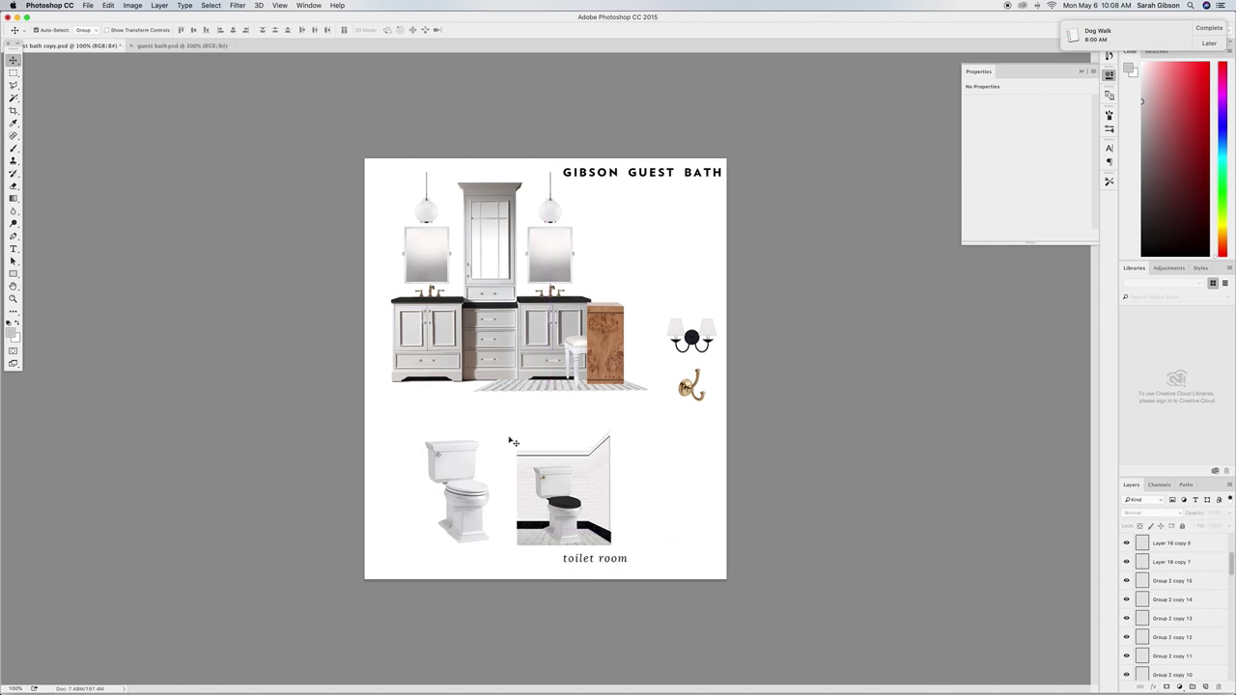
pyautogui.moveTo(512, 441); pyautogui.dragTo(640, 570)
pyautogui.moveTo(595, 476); pyautogui.dragTo(652, 479)
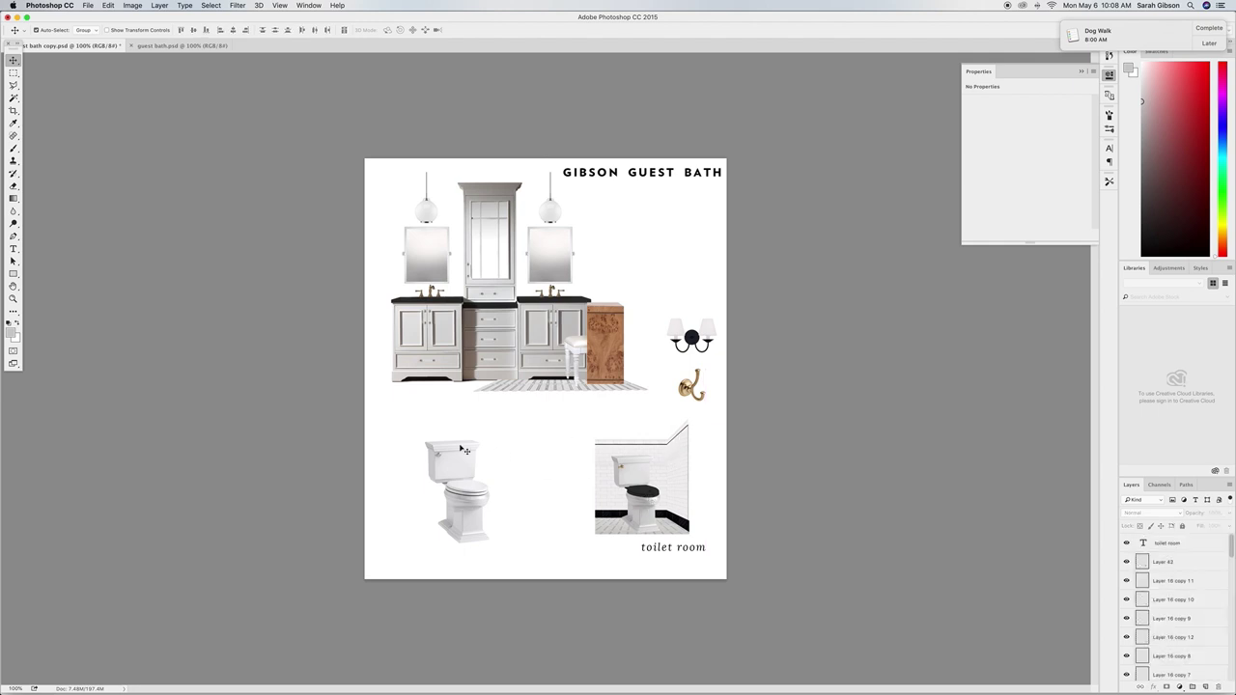
# Compare the plain toilet with the vignette's black seat and brass lever, checking the original in guest bath.psd before returning to the board copy.
pyautogui.press('super+equal')
pyautogui.scroll(-4, 623, 469)
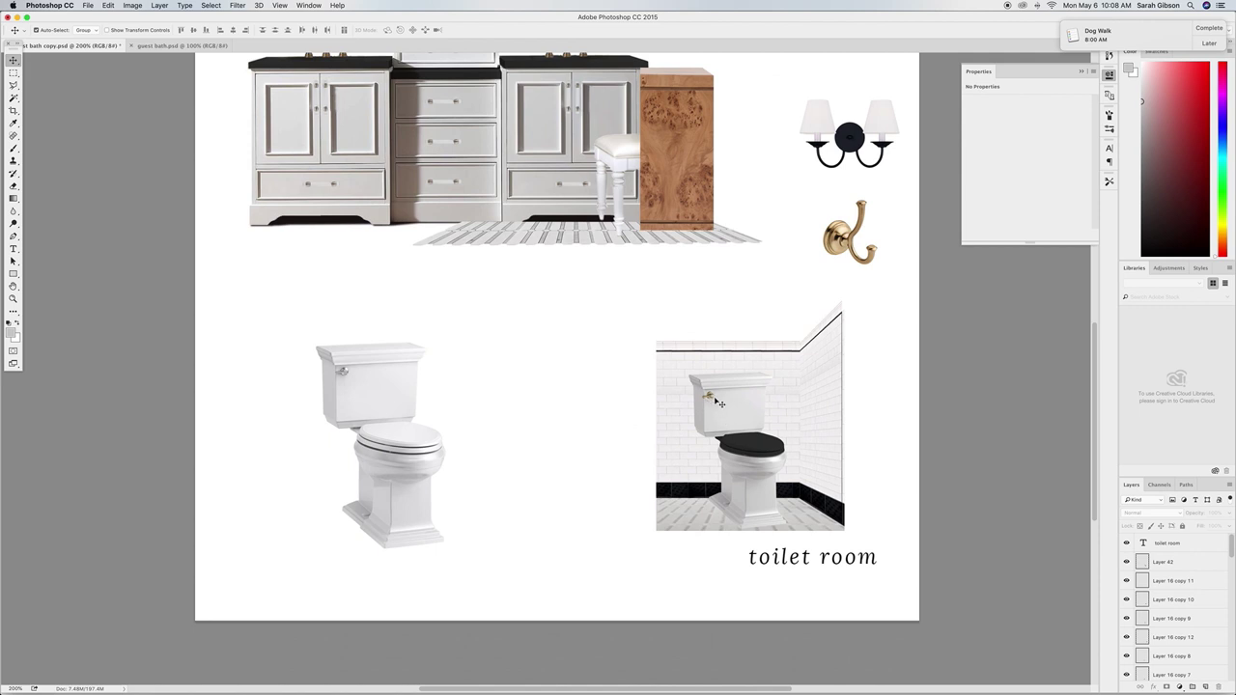
pyautogui.click(181, 45)
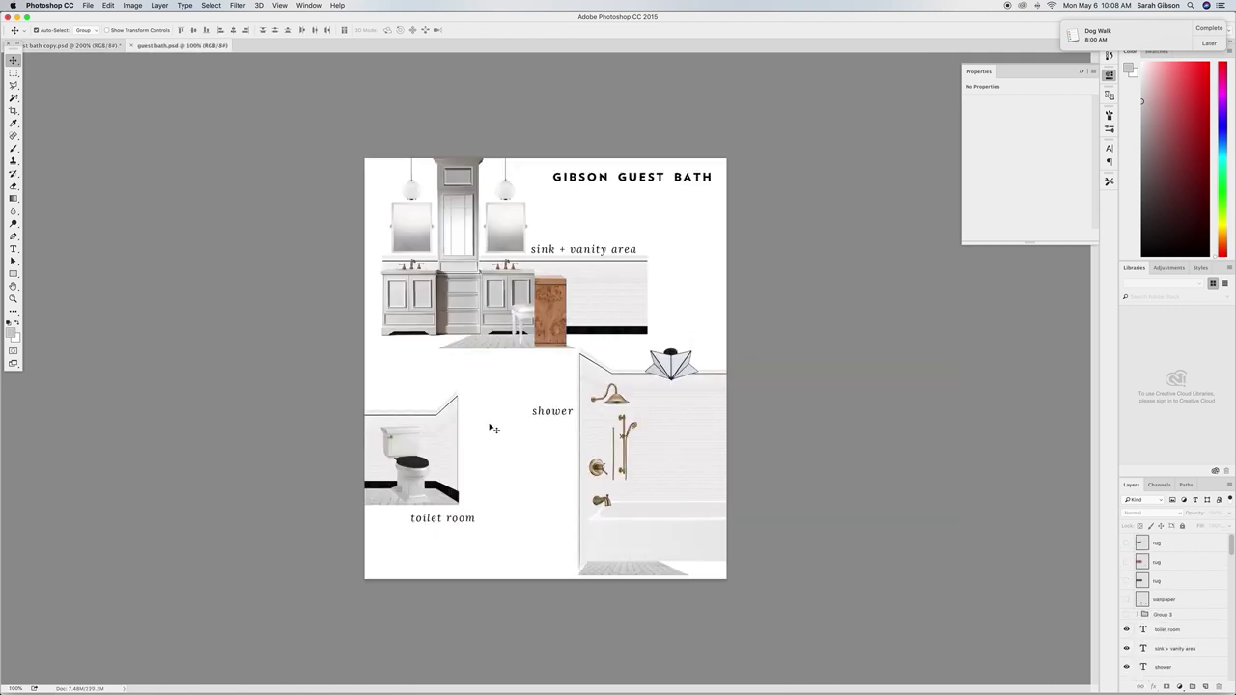
pyautogui.press('super+equal')
pyautogui.press('super+equal')
pyautogui.moveTo(276, 443); pyautogui.dragTo(287, 409)
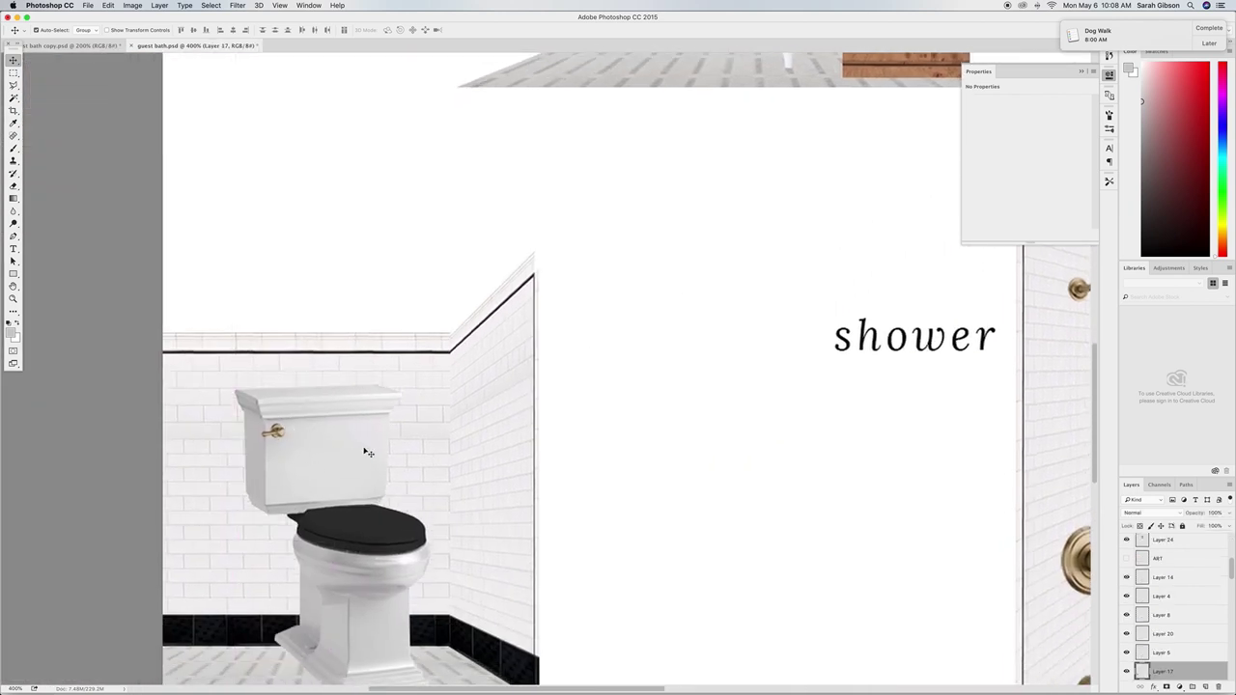
pyautogui.click(69, 46)
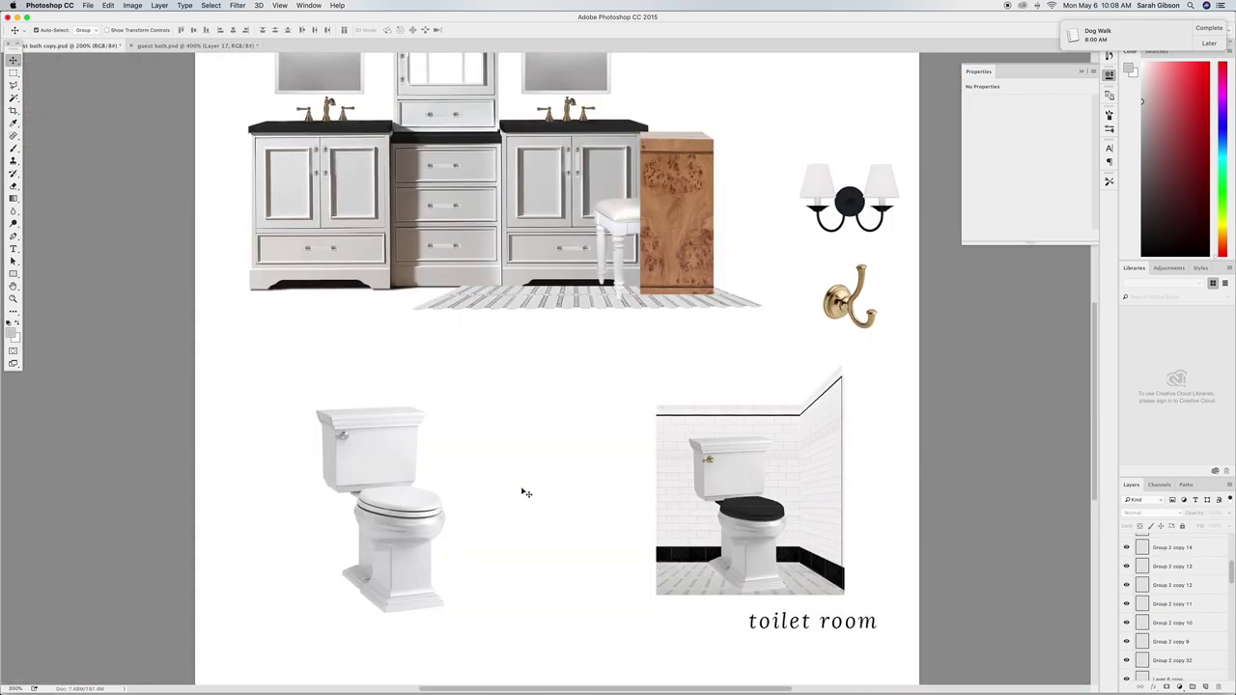
pyautogui.click(760, 513)
pyautogui.moveTo(499, 339); pyautogui.dragTo(535, 402)
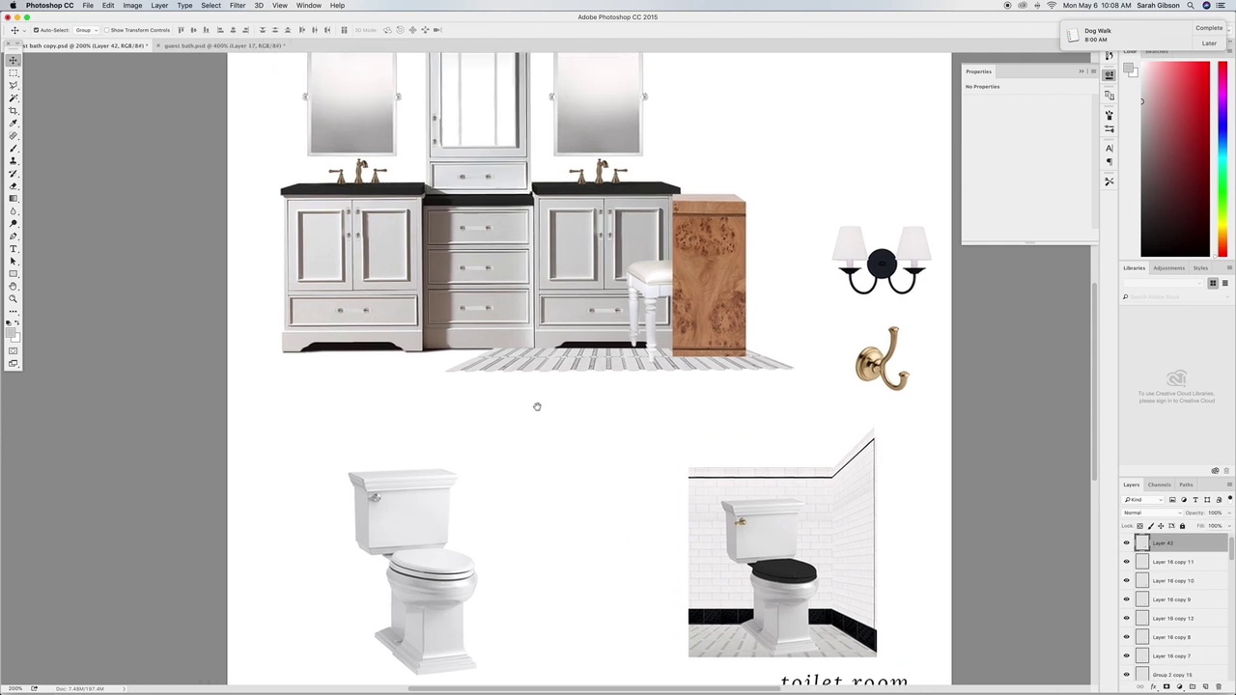
# Add a Hue/Saturation adjustment with lightness -94 above the plain toilet, invert its mask and brush the effect onto the seat.
pyautogui.click(447, 538)
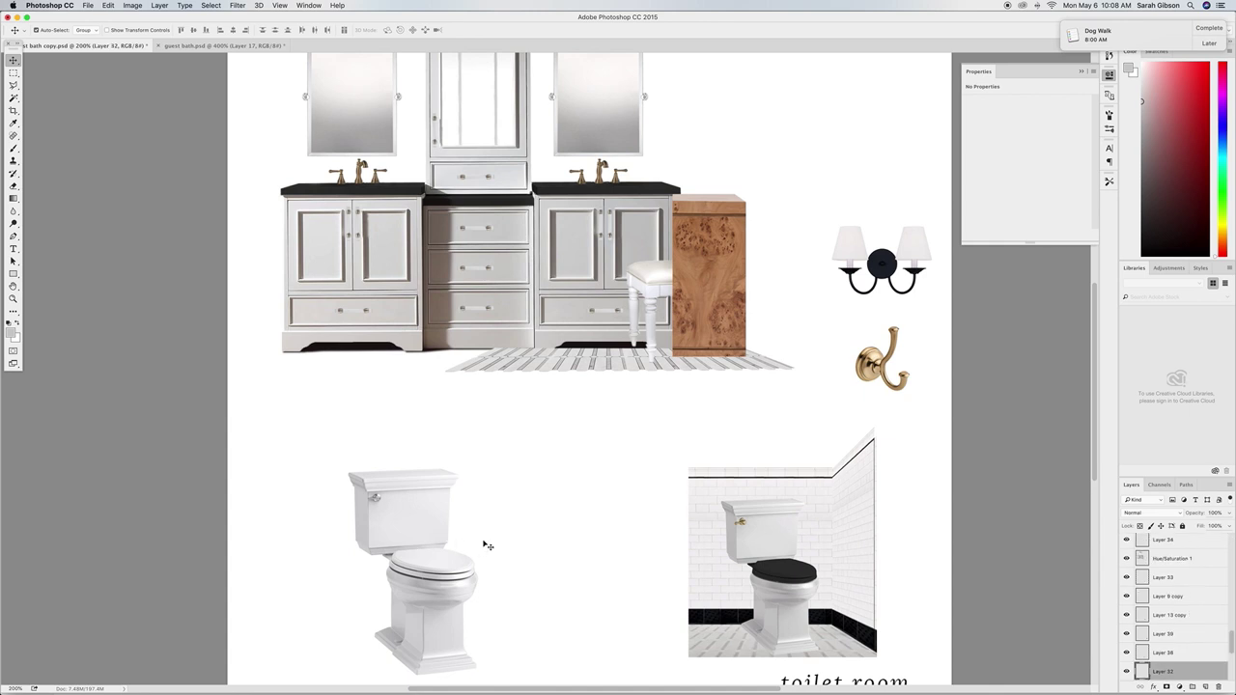
pyautogui.click(395, 519)
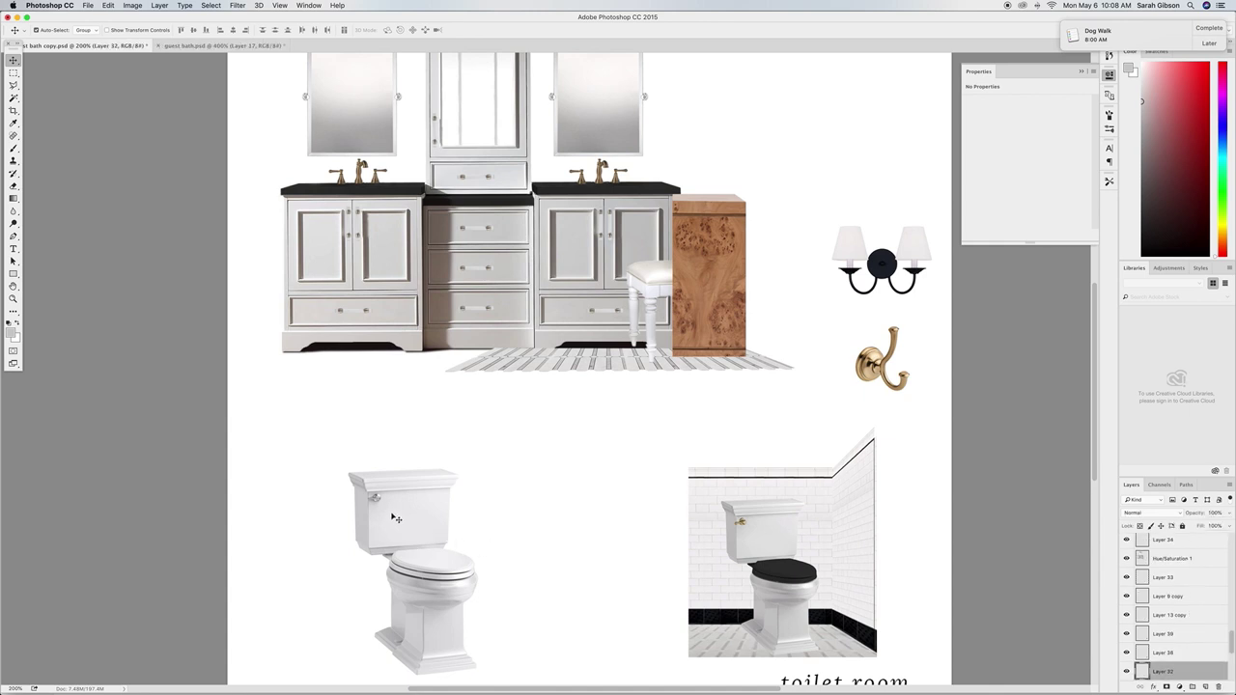
pyautogui.click(1182, 688)
pyautogui.click(1182, 583)
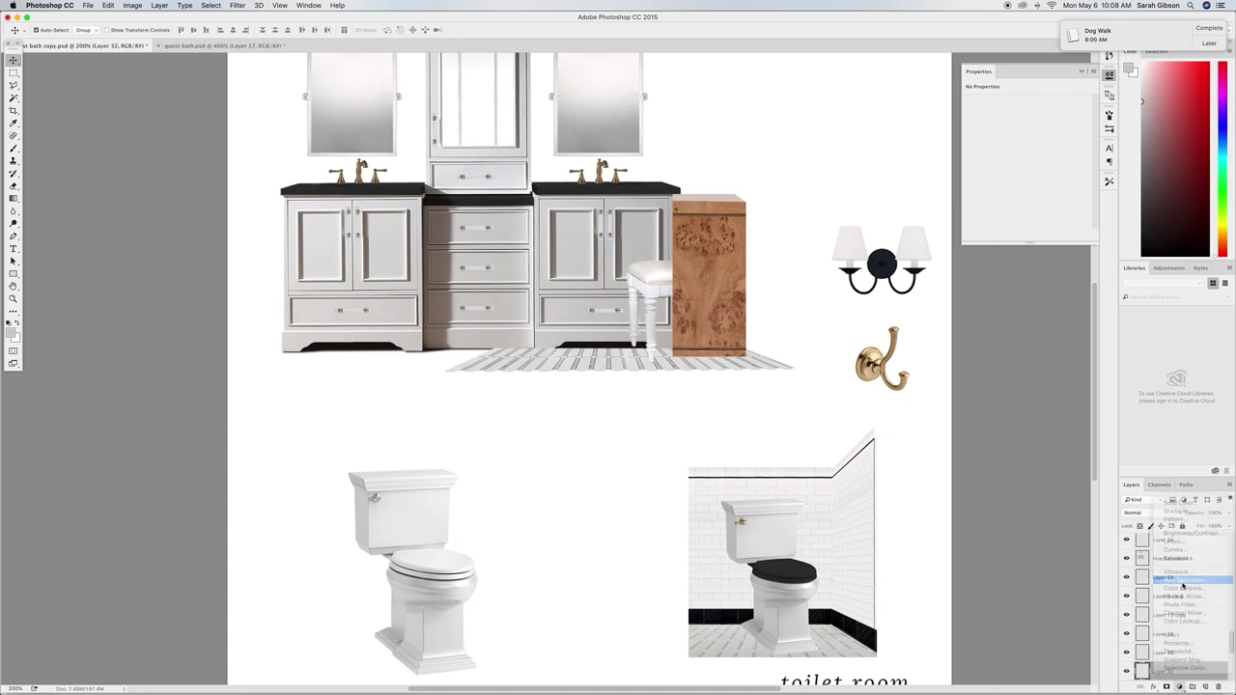
pyautogui.moveTo(1027, 179); pyautogui.dragTo(972, 181)
pyautogui.press('super+i')
pyautogui.press('b')
pyautogui.moveTo(393, 558)
pyautogui.mouseDown()
pyautogui.moveTo(469, 571)
pyautogui.moveTo(448, 550)
pyautogui.moveTo(420, 562)
pyautogui.moveTo(460, 563)
pyautogui.moveTo(394, 560)
pyautogui.moveTo(485, 562)
pyautogui.mouseUp()
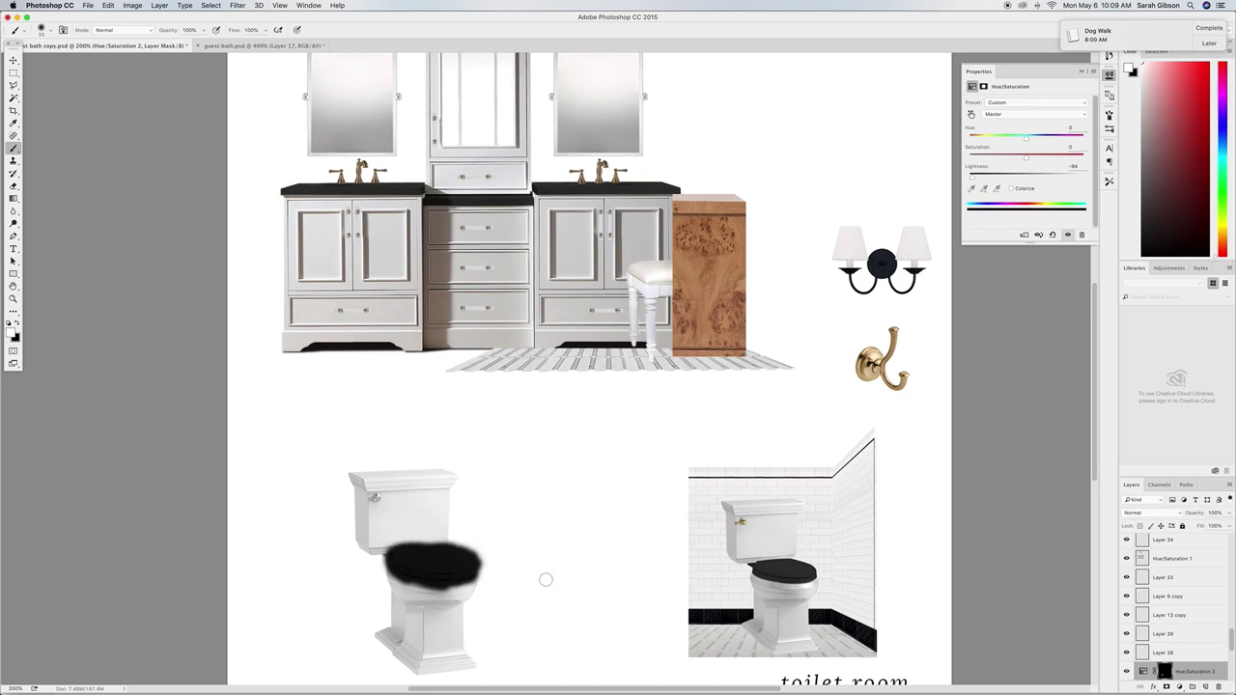
# Raise the seat adjustment's lightness to -36 and clear the mask spill below and around the seat with a Polygonal Lasso selection.
pyautogui.moveTo(972, 176); pyautogui.dragTo(1006, 174)
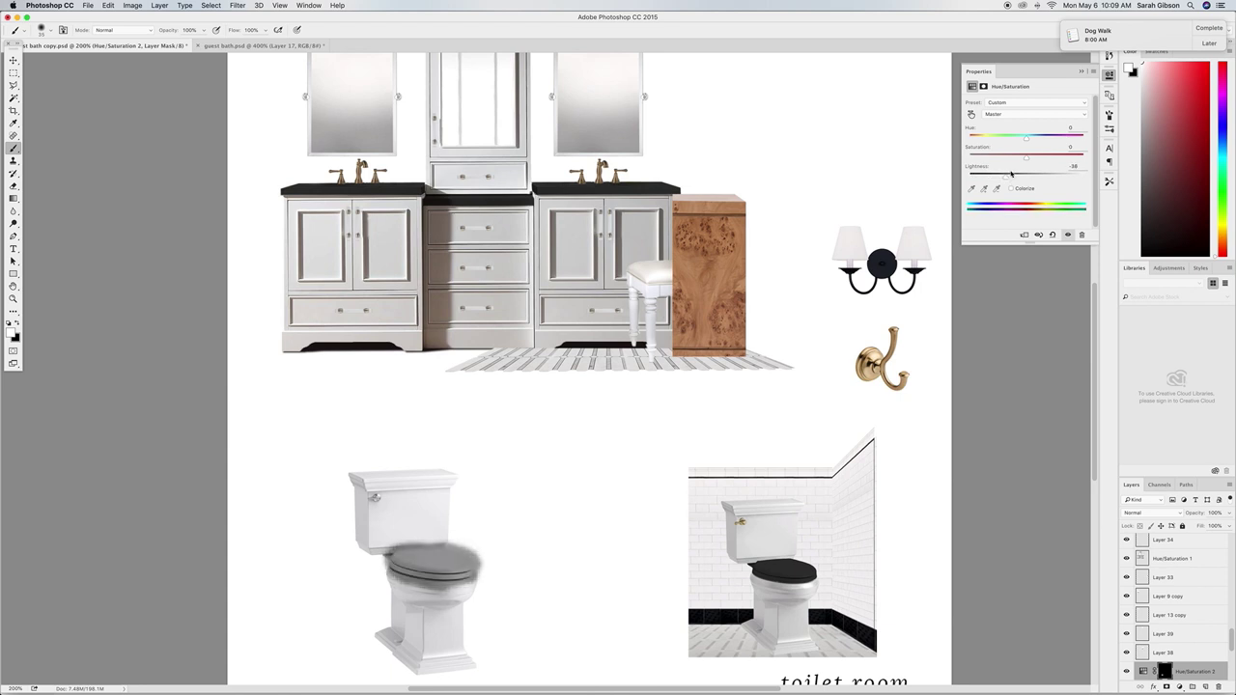
pyautogui.press('super+plus')
pyautogui.moveTo(585, 436); pyautogui.dragTo(711, 155)
pyautogui.press('super+plus')
pyautogui.click(12, 86)
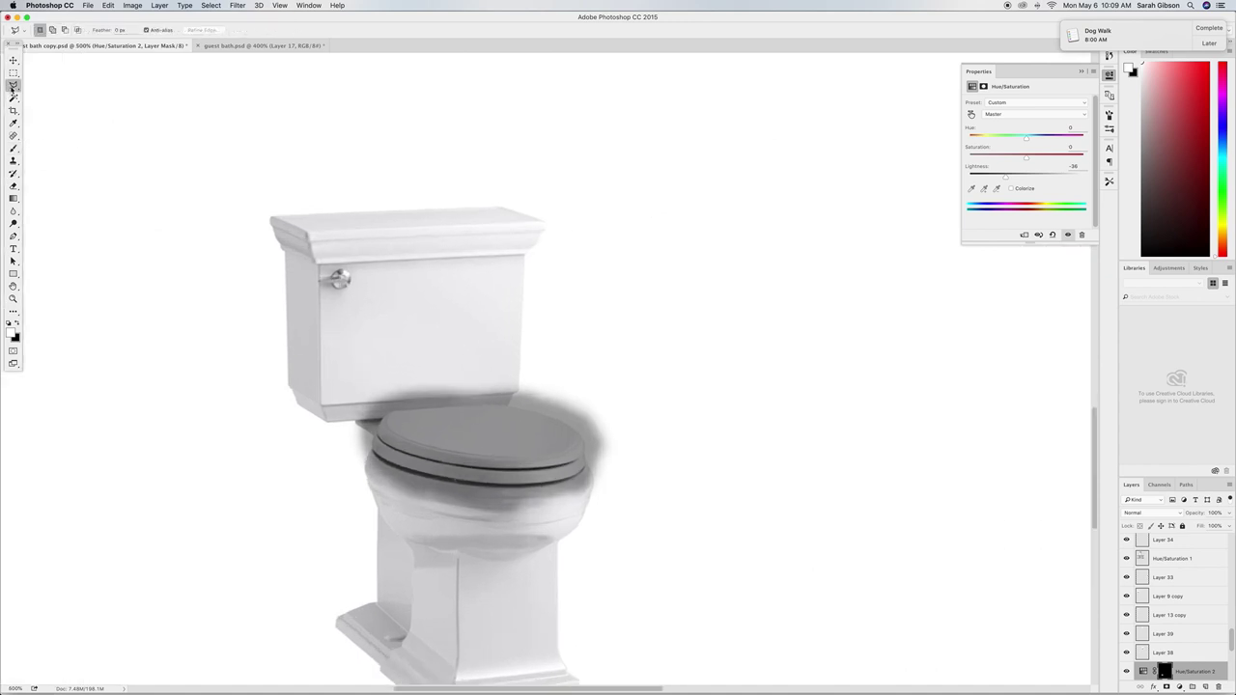
pyautogui.press('super+plus')
pyautogui.click(596, 380)
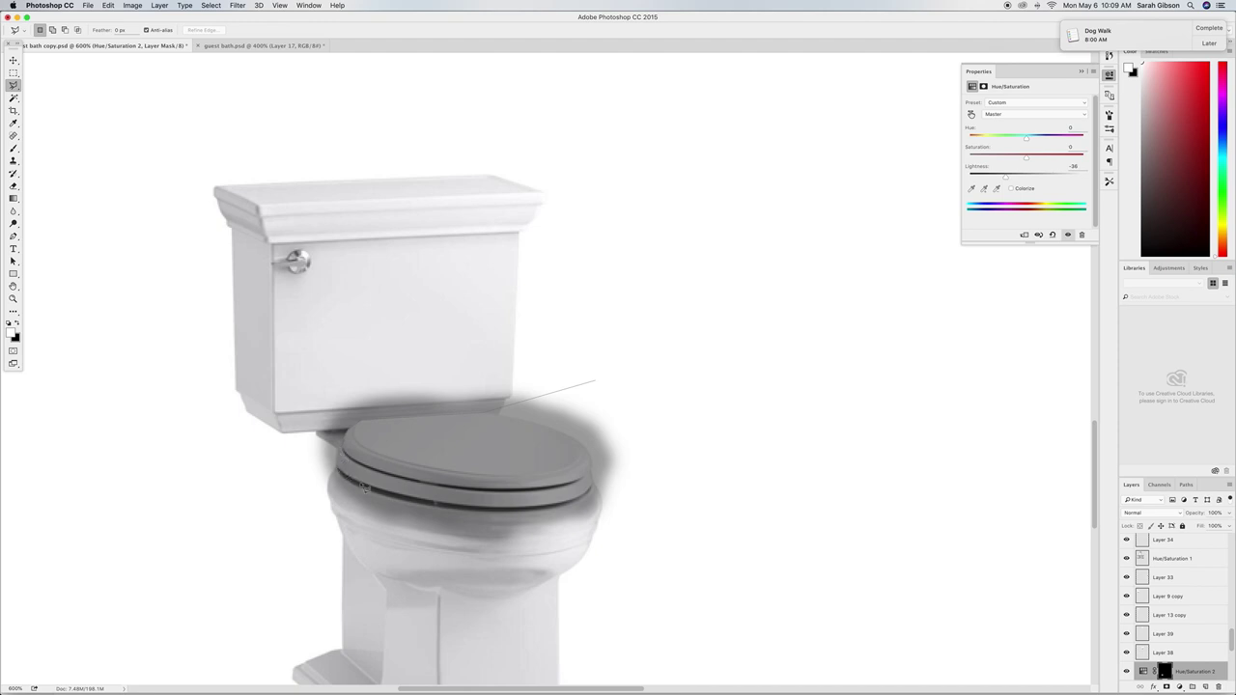
pyautogui.click(414, 500)
pyautogui.click(608, 403)
pyautogui.click(702, 417)
pyautogui.click(672, 641)
pyautogui.click(229, 612)
pyautogui.click(222, 328)
pyautogui.doubleClick(599, 382)
pyautogui.press('Delete')
pyautogui.hotkey('ctrl', 'd')
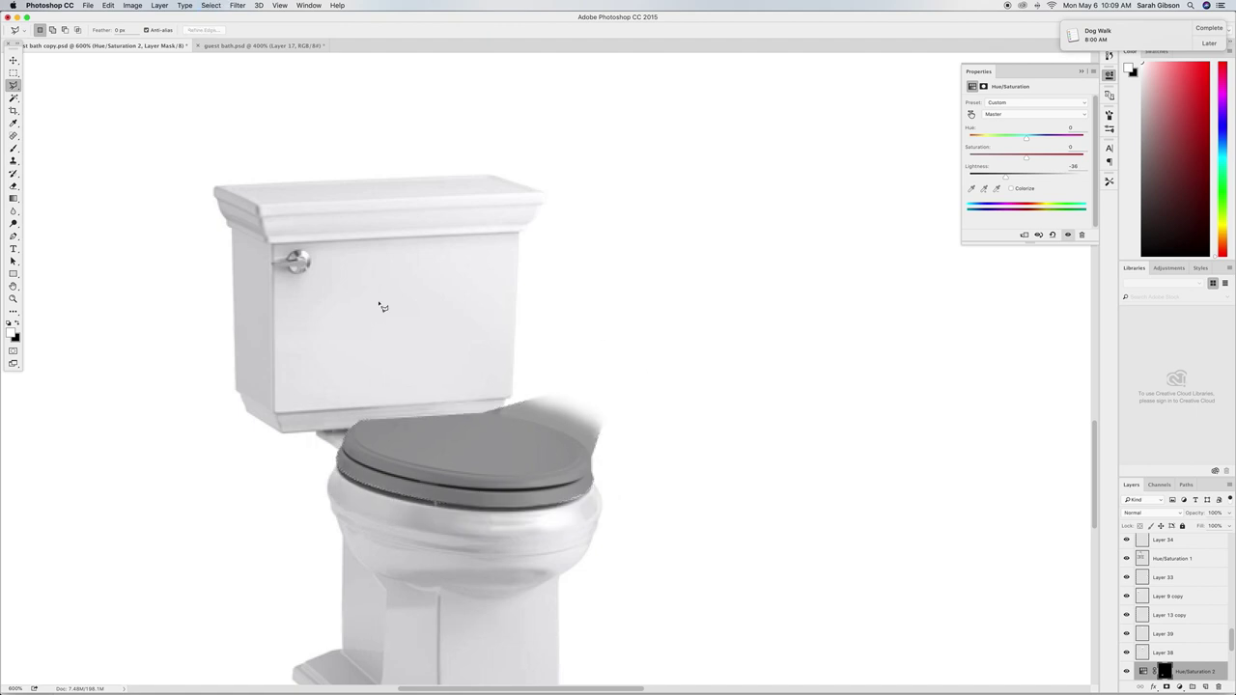
# Outline the remaining gray spill above and right of the toilet seat with the Polygonal Lasso, clear it and deselect.
pyautogui.click(406, 384)
pyautogui.click(593, 458)
pyautogui.click(632, 466)
pyautogui.click(658, 365)
pyautogui.click(564, 313)
pyautogui.click(408, 386)
pyautogui.press('BackSpace')
pyautogui.hotkey('ctrl', 'd')
pyautogui.press('super+minus')
pyautogui.press('super+minus')
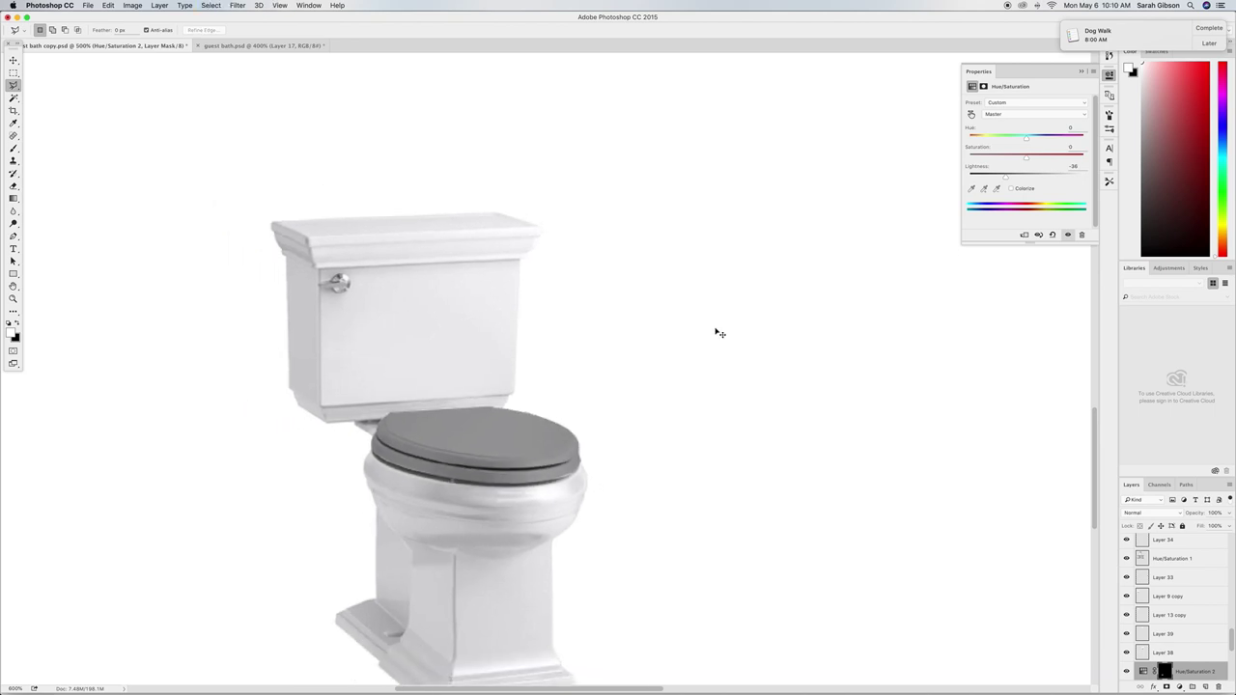
# Set the seat adjustment's lightness to -81 and touch up the seat's lower edge on the mask with a smaller brush.
pyautogui.moveTo(1004, 180); pyautogui.dragTo(982, 180)
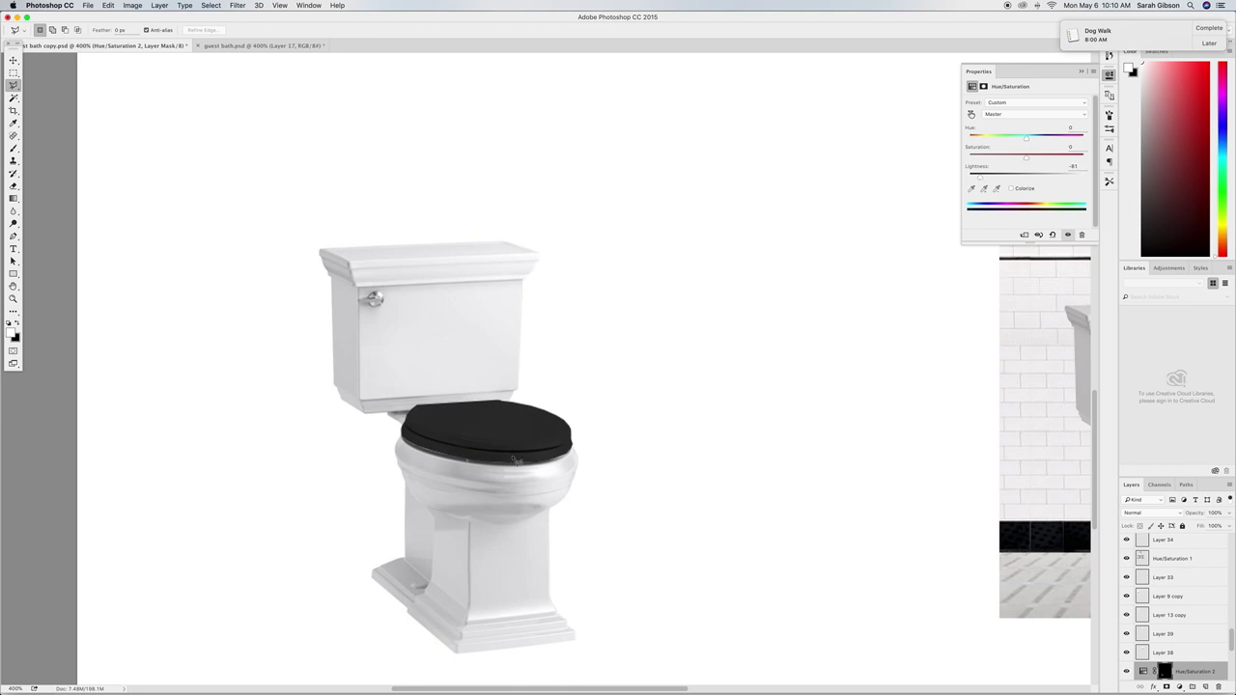
pyautogui.press('b')
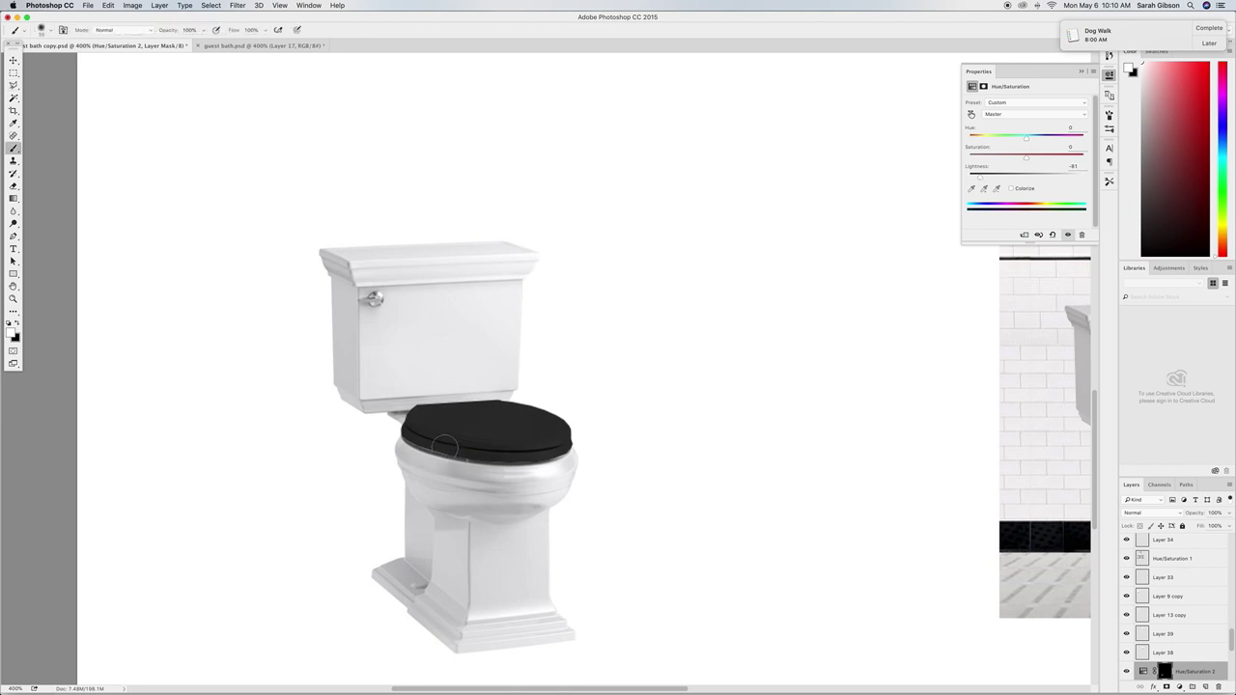
pyautogui.press('[')
pyautogui.press('[')
pyautogui.press('[')
pyautogui.moveTo(427, 449); pyautogui.dragTo(481, 457)
pyautogui.press('super+minus')
pyautogui.press('super+minus')
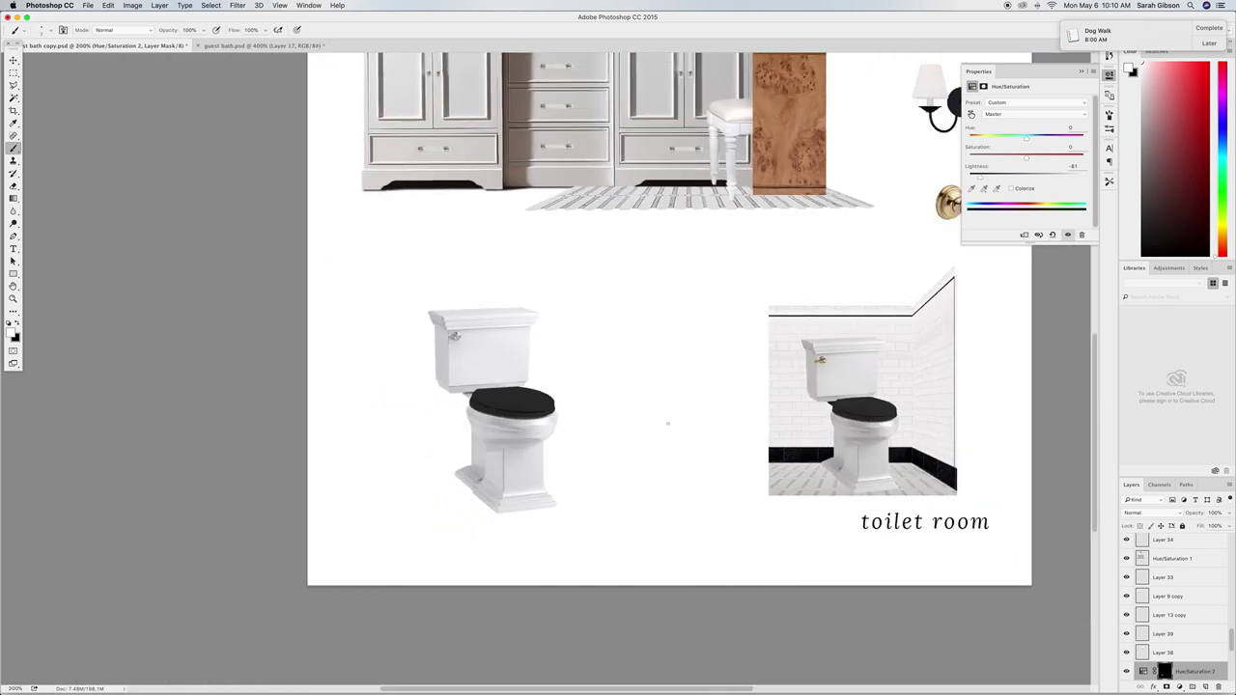
# Merge the toilet layer with its Hue/Saturation adjustment and move the merged toilet slightly left.
pyautogui.press('v')
pyautogui.keyDown('super'); pyautogui.click(492, 350); pyautogui.keyUp('super')
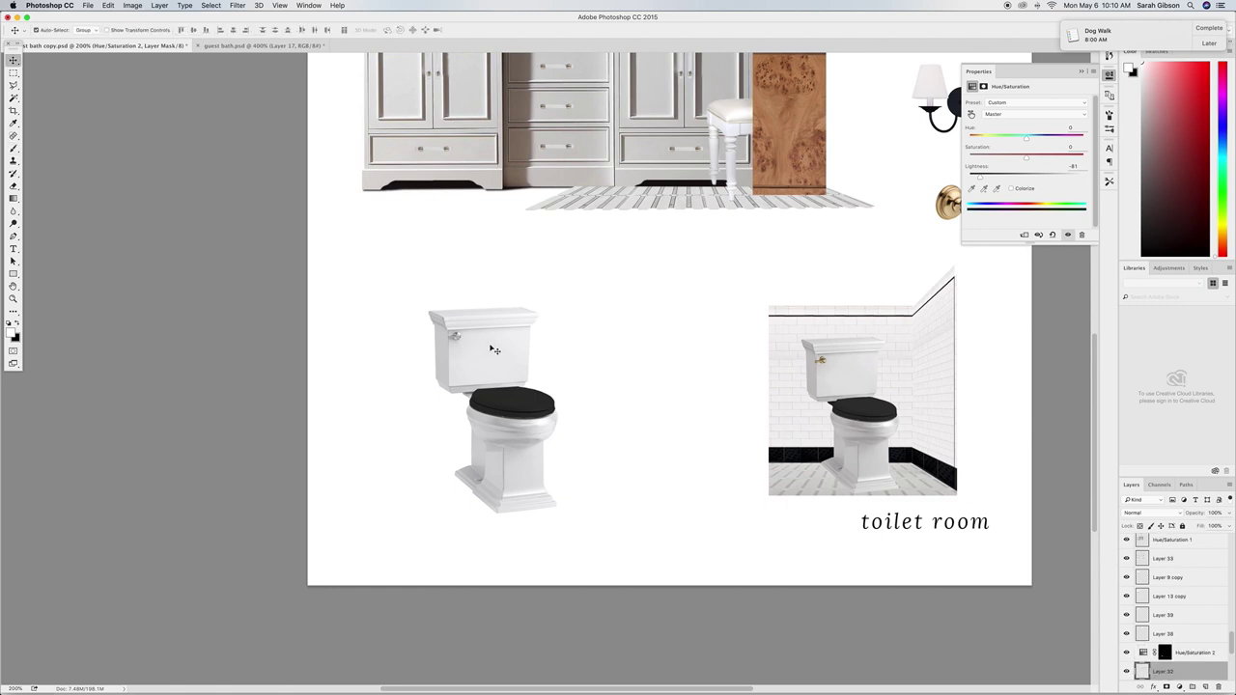
pyautogui.keyDown('shift'); pyautogui.click(1192, 655); pyautogui.keyUp('shift')
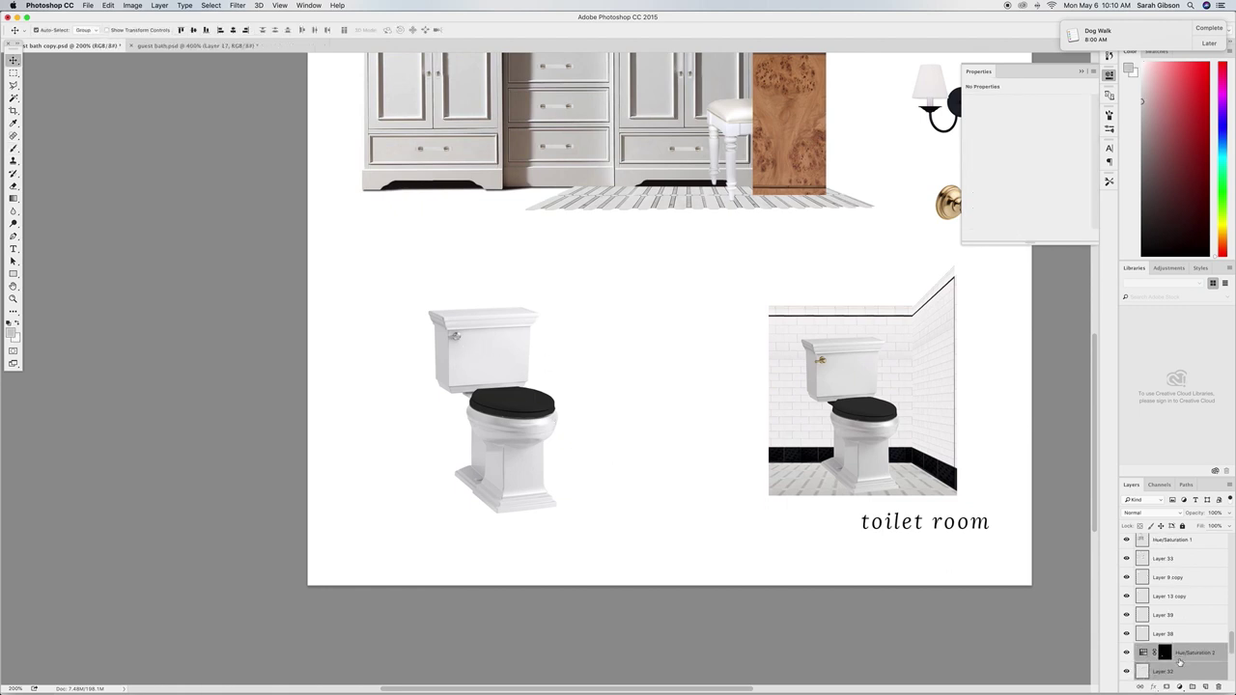
pyautogui.click(160, 4)
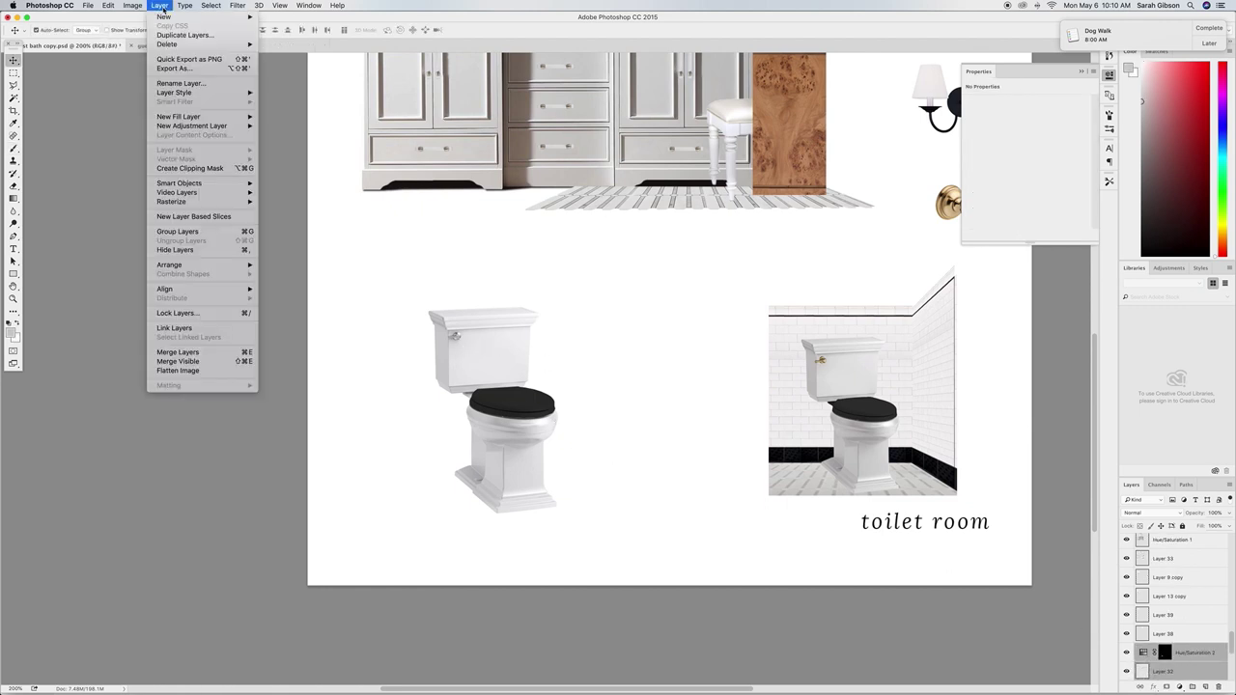
pyautogui.click(220, 352)
pyautogui.moveTo(494, 359); pyautogui.dragTo(464, 357)
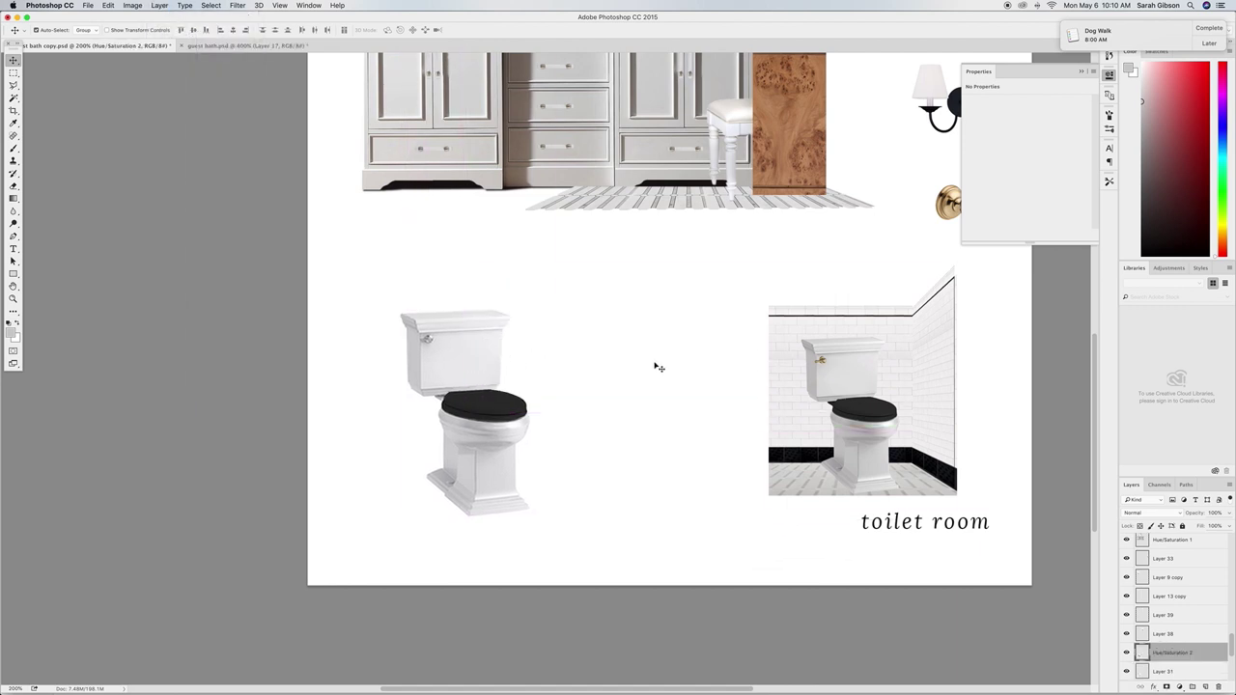
# Move the brass hook slightly left and down beneath the sconce, then deselect it.
pyautogui.click(432, 344)
pyautogui.moveTo(933, 206)
pyautogui.mouseDown()
pyautogui.moveTo(650, 283)
pyautogui.moveTo(440, 296)
pyautogui.moveTo(555, 280)
pyautogui.moveTo(632, 251)
pyautogui.moveTo(637, 263)
pyautogui.moveTo(625, 253)
pyautogui.moveTo(915, 214)
pyautogui.mouseUp()
pyautogui.click(716, 339)
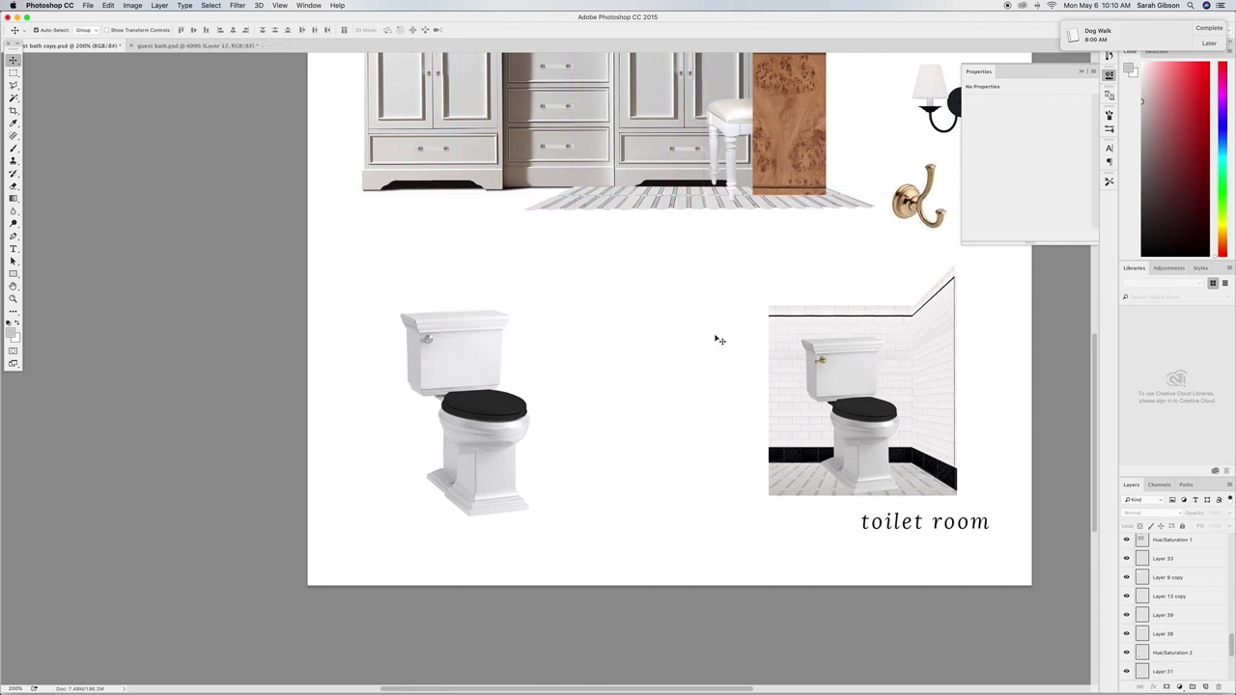
# Turn the toilet's flush lever gold with a Color Balance adjustment at red +27 and yellow -100, painted through an inverted mask.
pyautogui.click(433, 345)
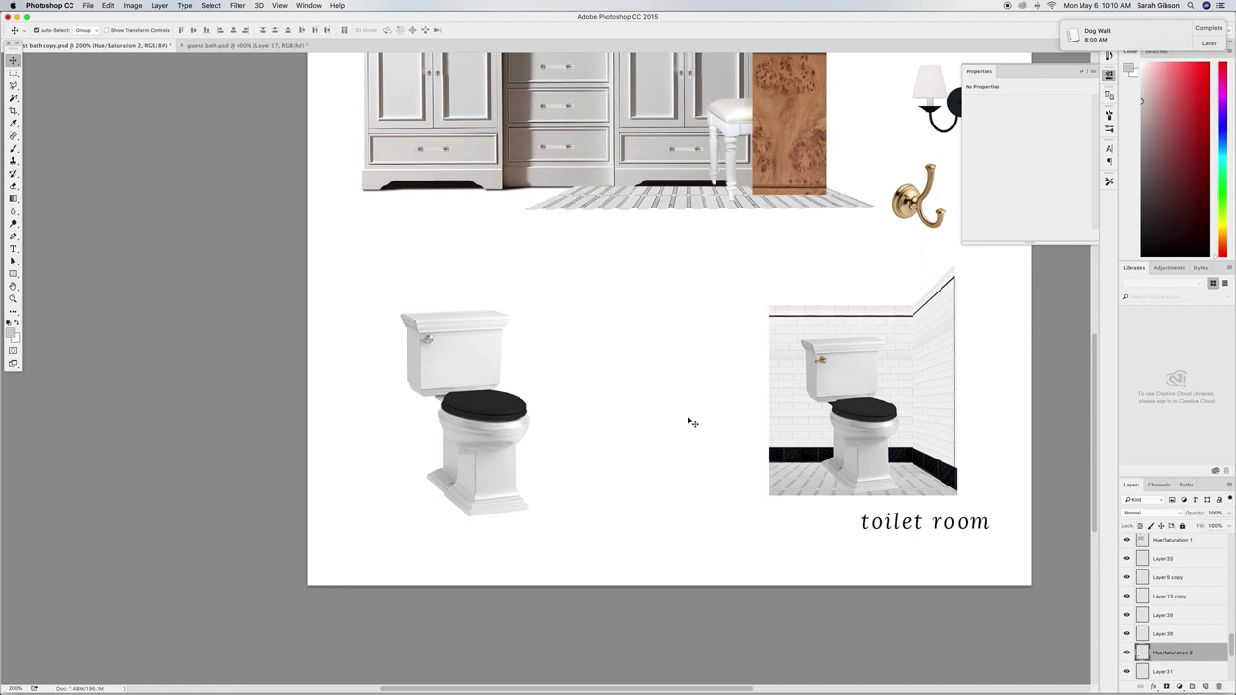
pyautogui.click(1178, 686)
pyautogui.click(1197, 588)
pyautogui.moveTo(1014, 158); pyautogui.dragTo(960, 161)
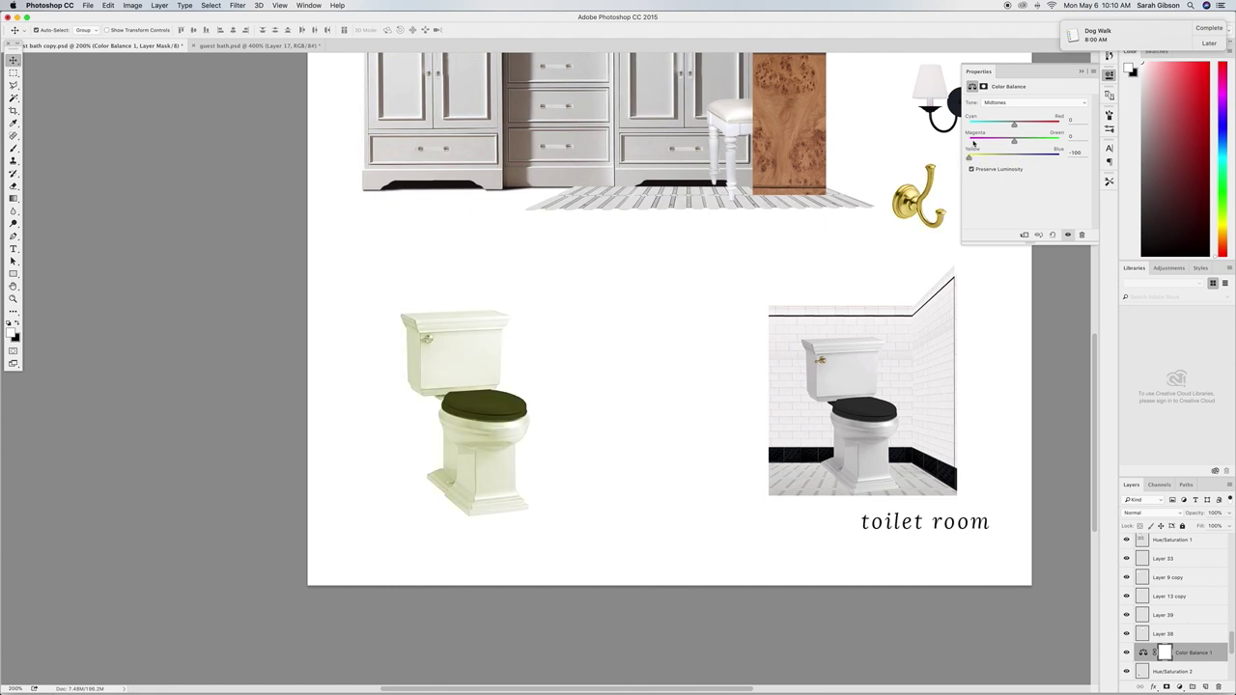
pyautogui.moveTo(1015, 125); pyautogui.dragTo(1024, 126)
pyautogui.press('super+i')
pyautogui.press('b')
pyautogui.press('super+equal')
pyautogui.press('super+equal')
pyautogui.press('super+equal')
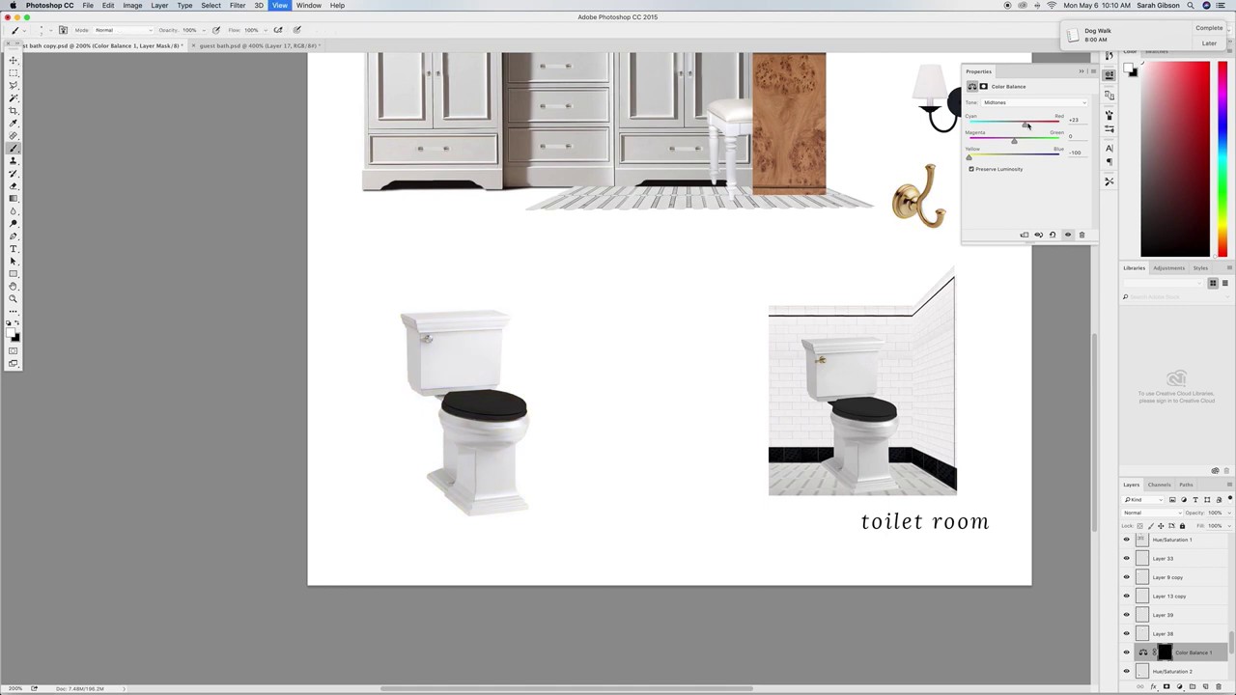
pyautogui.moveTo(405, 197); pyautogui.dragTo(570, 221)
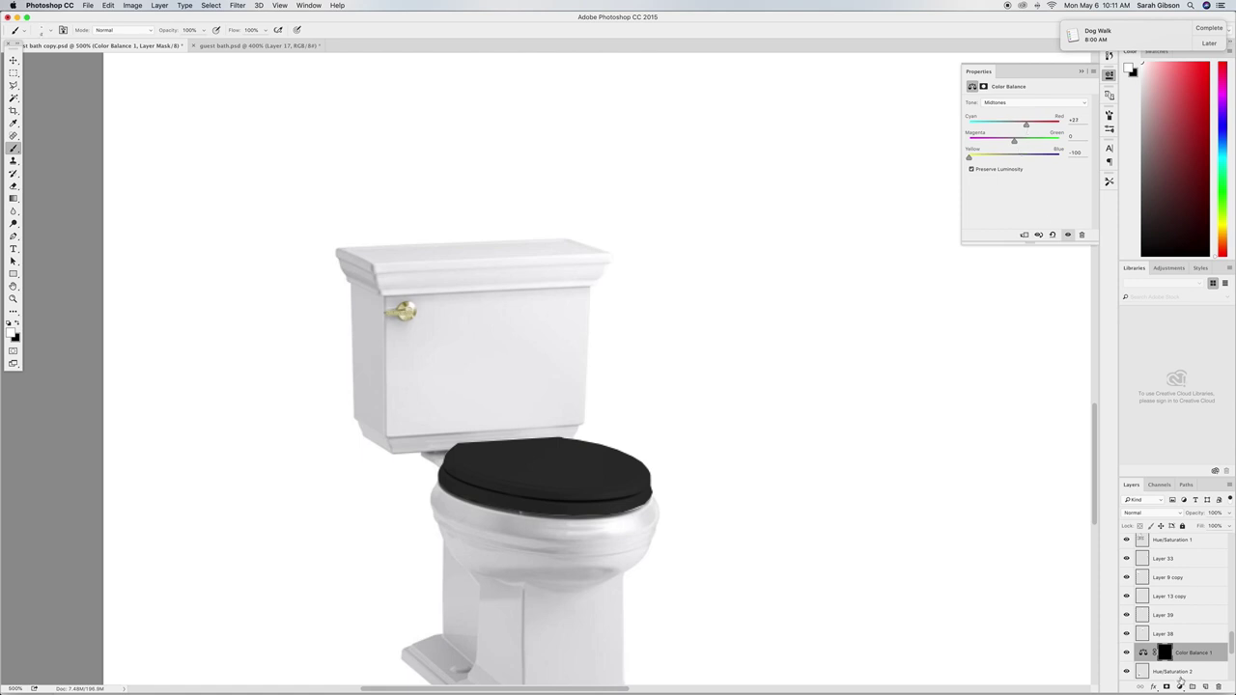
# Deepen the flush lever's brass tone with a hue-shifted Hue/Saturation adjustment at saturation +29 and lightness -13, painted through an inverted mask.
pyautogui.click(1180, 687)
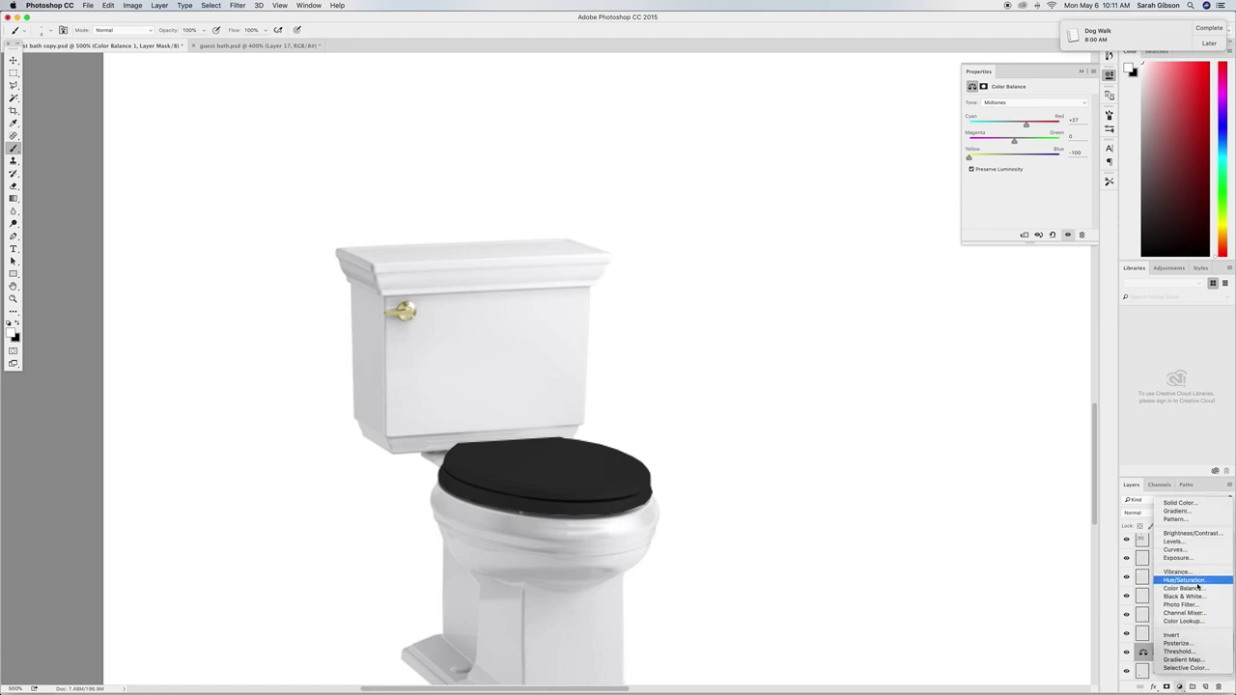
pyautogui.click(1197, 579)
pyautogui.moveTo(1026, 160)
pyautogui.mouseDown()
pyautogui.moveTo(1073, 159)
pyautogui.moveTo(1019, 142)
pyautogui.moveTo(1037, 157)
pyautogui.moveTo(1020, 179)
pyautogui.mouseUp()
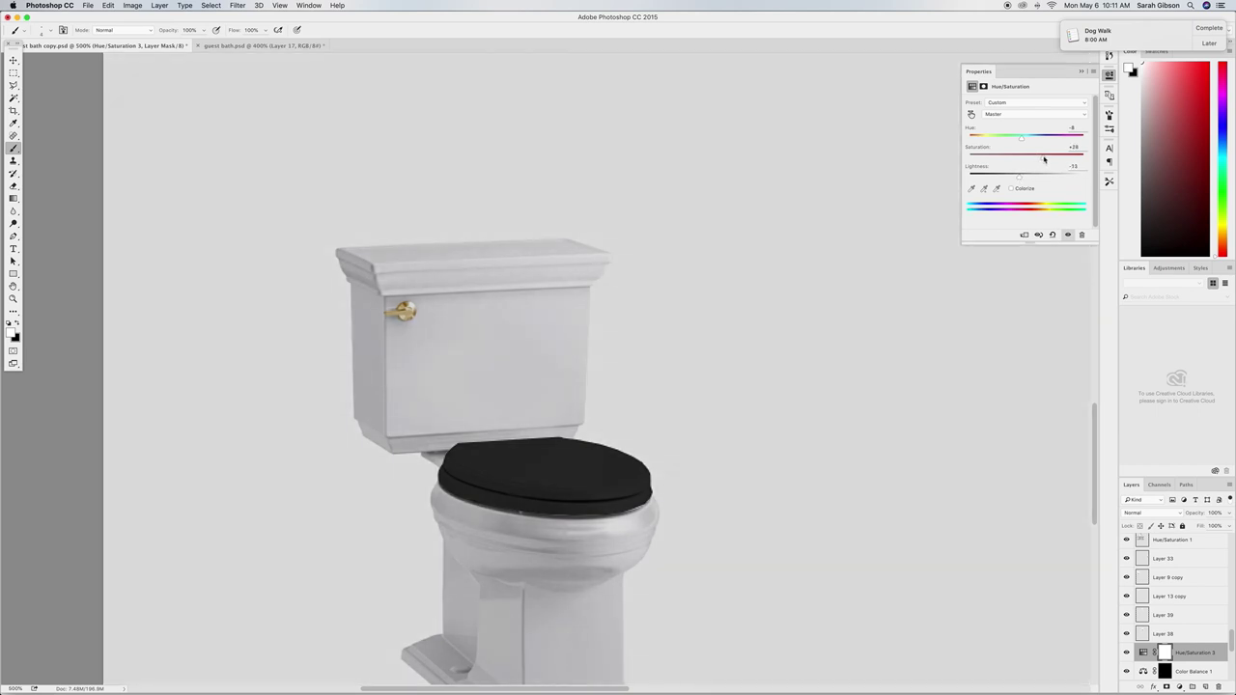
pyautogui.press('super+i')
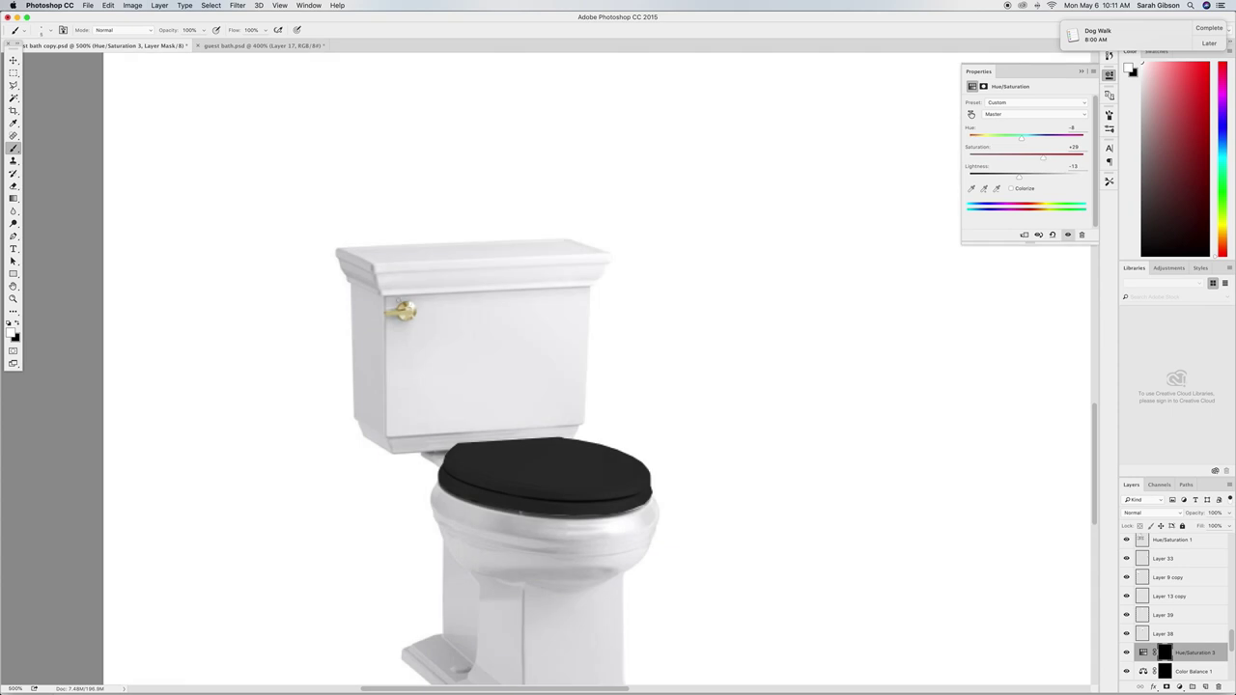
pyautogui.moveTo(388, 313)
pyautogui.mouseDown()
pyautogui.moveTo(412, 313)
pyautogui.moveTo(400, 308)
pyautogui.mouseUp()
pyautogui.press('super+minus')
pyautogui.press('super+minus')
pyautogui.press('super+minus')
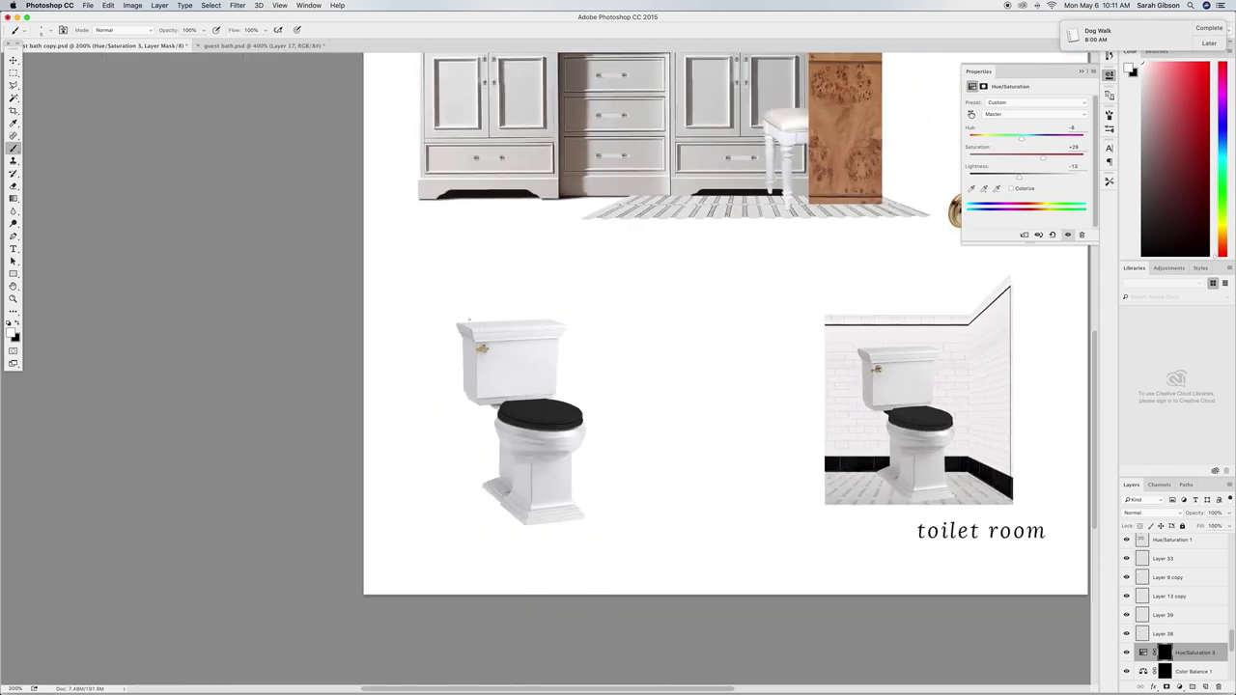
pyautogui.scroll(-4, 1222, 627)
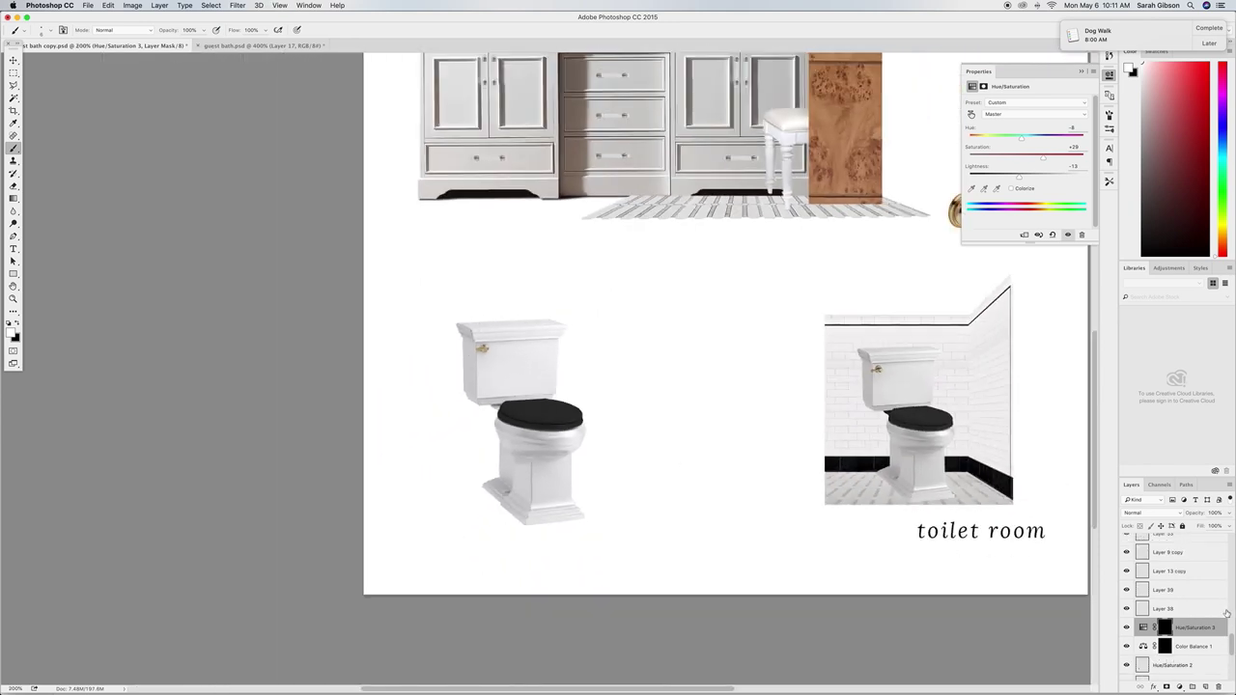
# Merge the toilet layer with its Color Balance and Hue/Saturation adjustments, and move the merged toilet left and slightly down.
pyautogui.keyDown('shift'); pyautogui.click(1206, 592); pyautogui.keyUp('shift')
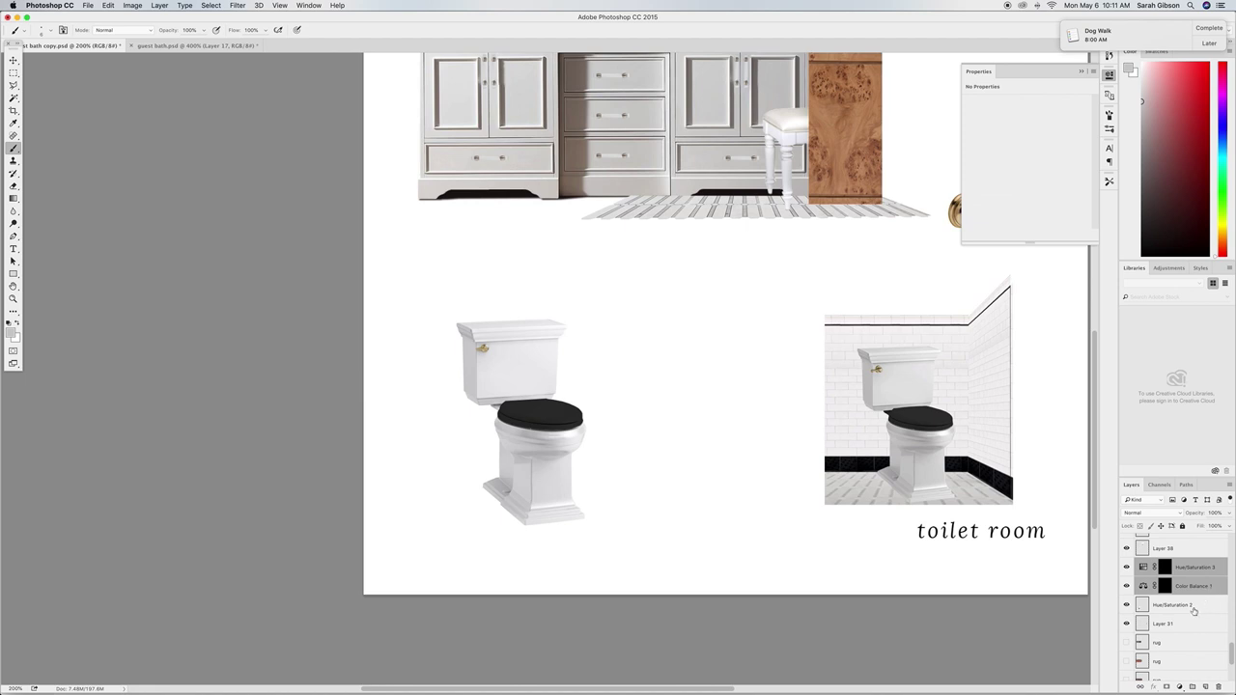
pyautogui.keyDown('shift'); pyautogui.click(1193, 609); pyautogui.keyUp('shift')
pyautogui.click(159, 6)
pyautogui.click(184, 355)
pyautogui.moveTo(508, 320)
pyautogui.mouseDown()
pyautogui.moveTo(515, 364)
pyautogui.moveTo(496, 334)
pyautogui.moveTo(509, 334)
pyautogui.moveTo(492, 351)
pyautogui.mouseUp()
pyautogui.press('super+z')
pyautogui.press('v')
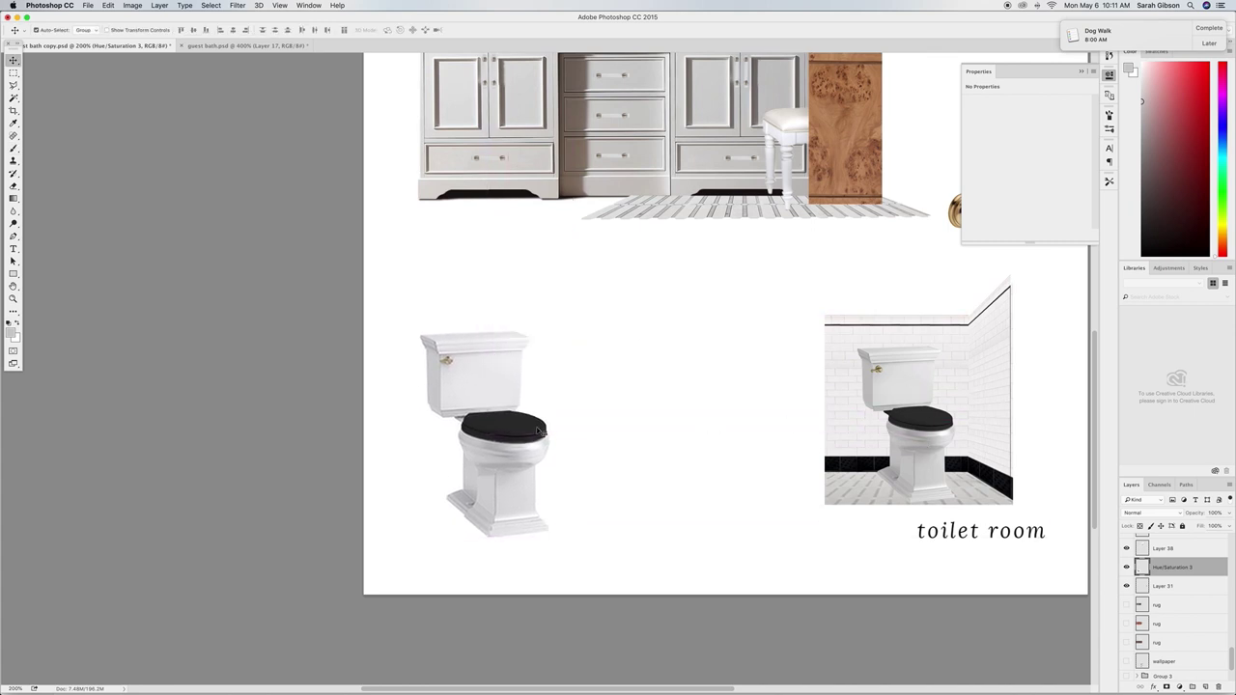
pyautogui.click(590, 376)
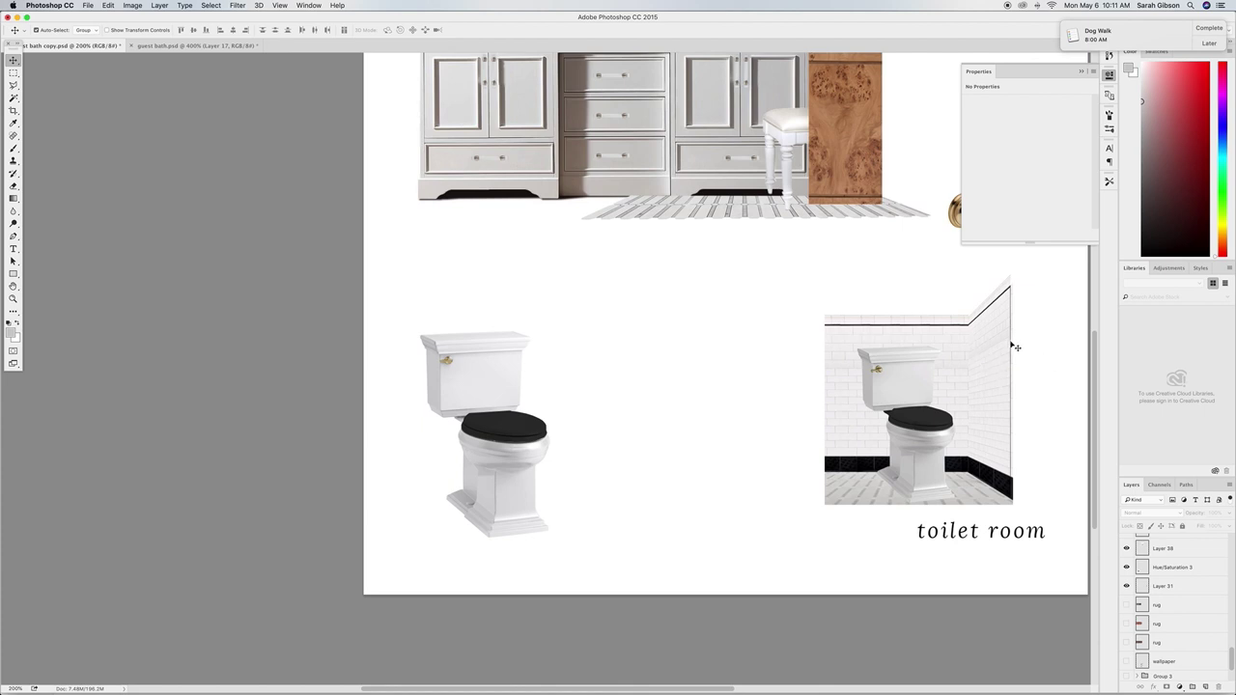
# Copy the white subway tile panel with black trim line from guest bath.psd into the copy document, below the vanity.
pyautogui.scroll(3, 708, 241)
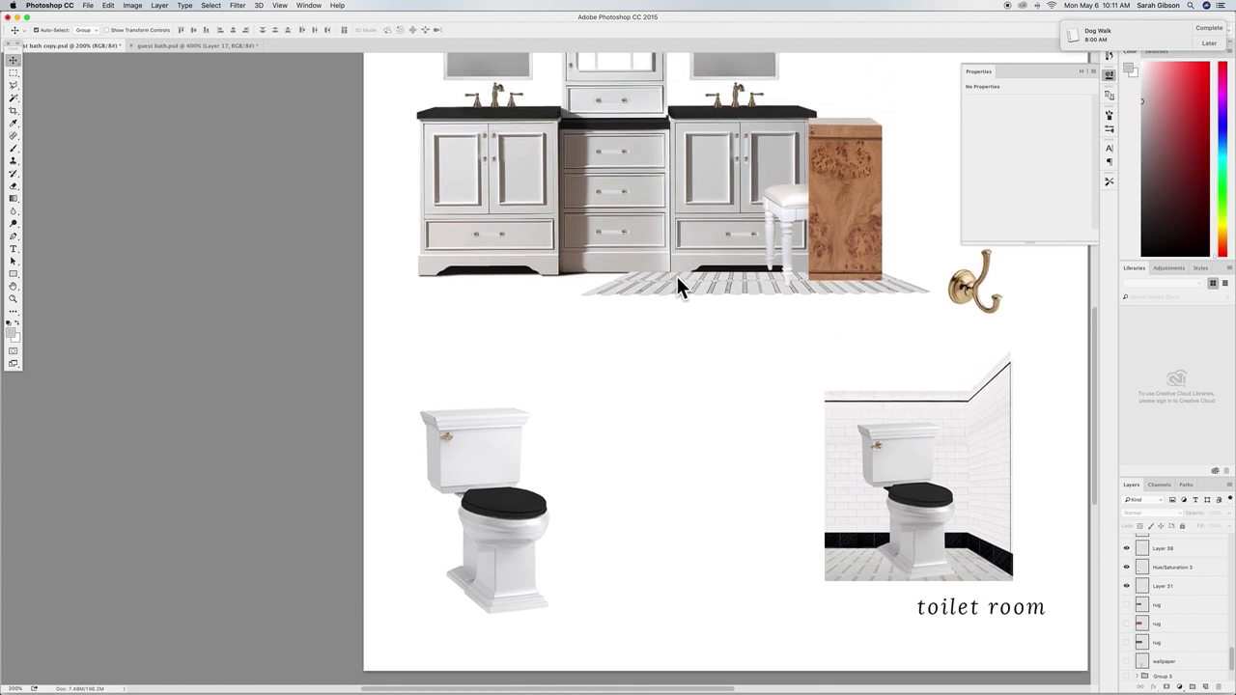
pyautogui.click(254, 48)
pyautogui.press('super+minus')
pyautogui.press('super+minus')
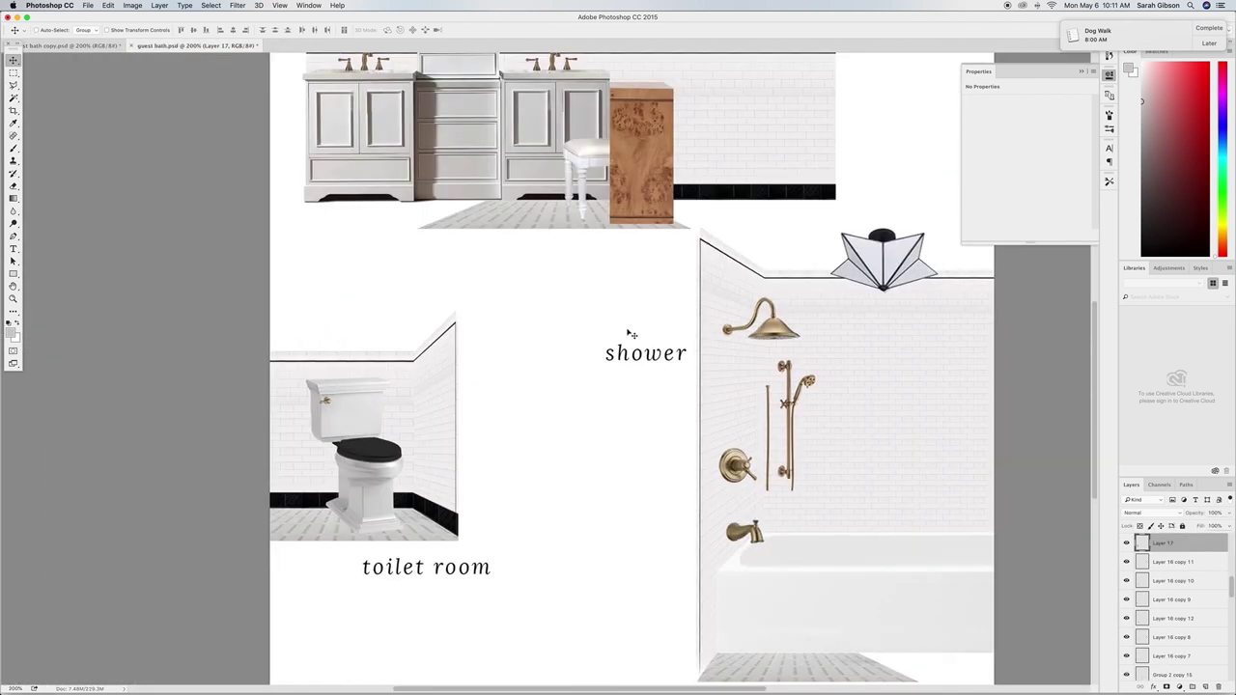
pyautogui.press('super+minus')
pyautogui.moveTo(602, 282); pyautogui.dragTo(666, 166)
pyautogui.moveTo(486, 104); pyautogui.dragTo(473, 91)
pyautogui.moveTo(67, 51); pyautogui.dragTo(662, 407)
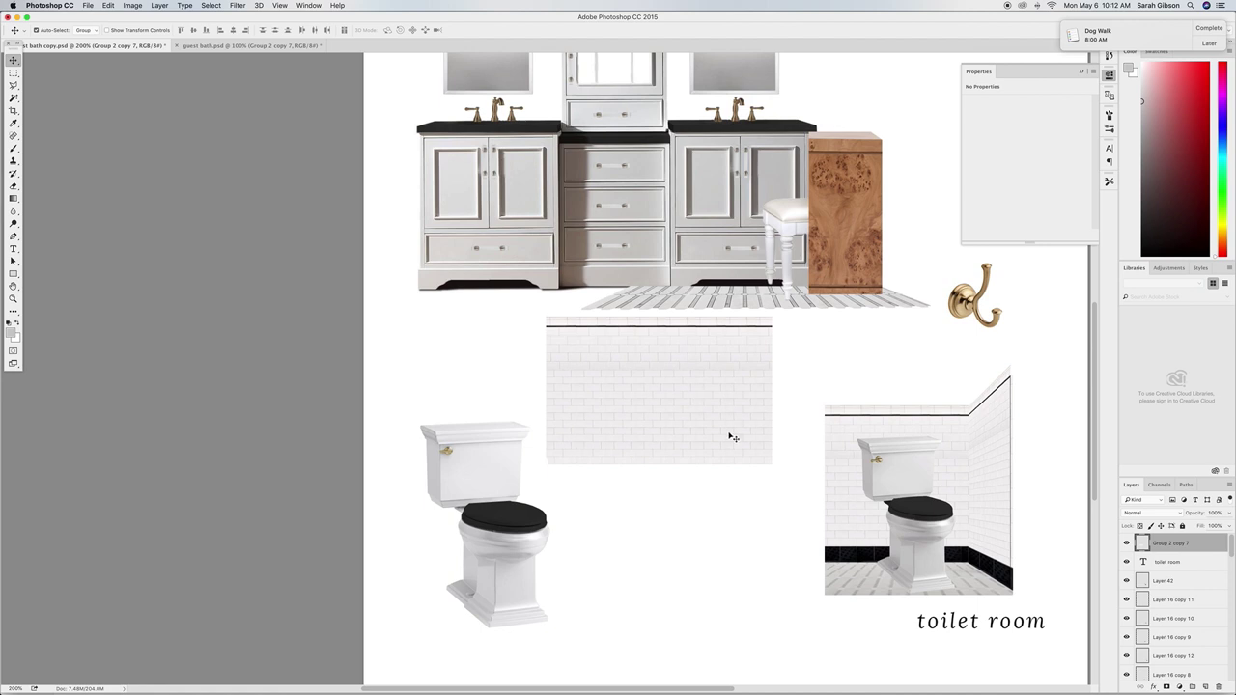
# Shift the tile panel slightly right and down in the space between the two toilets.
pyautogui.press('super+equal')
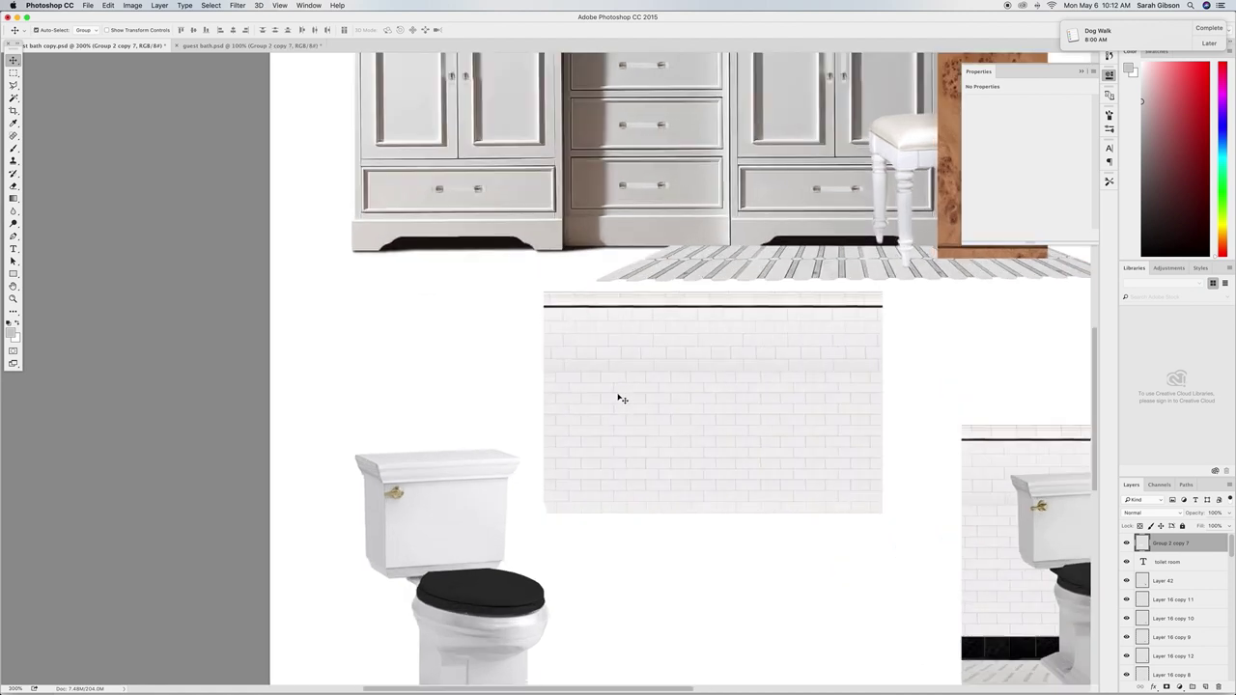
pyautogui.moveTo(742, 410); pyautogui.dragTo(819, 456)
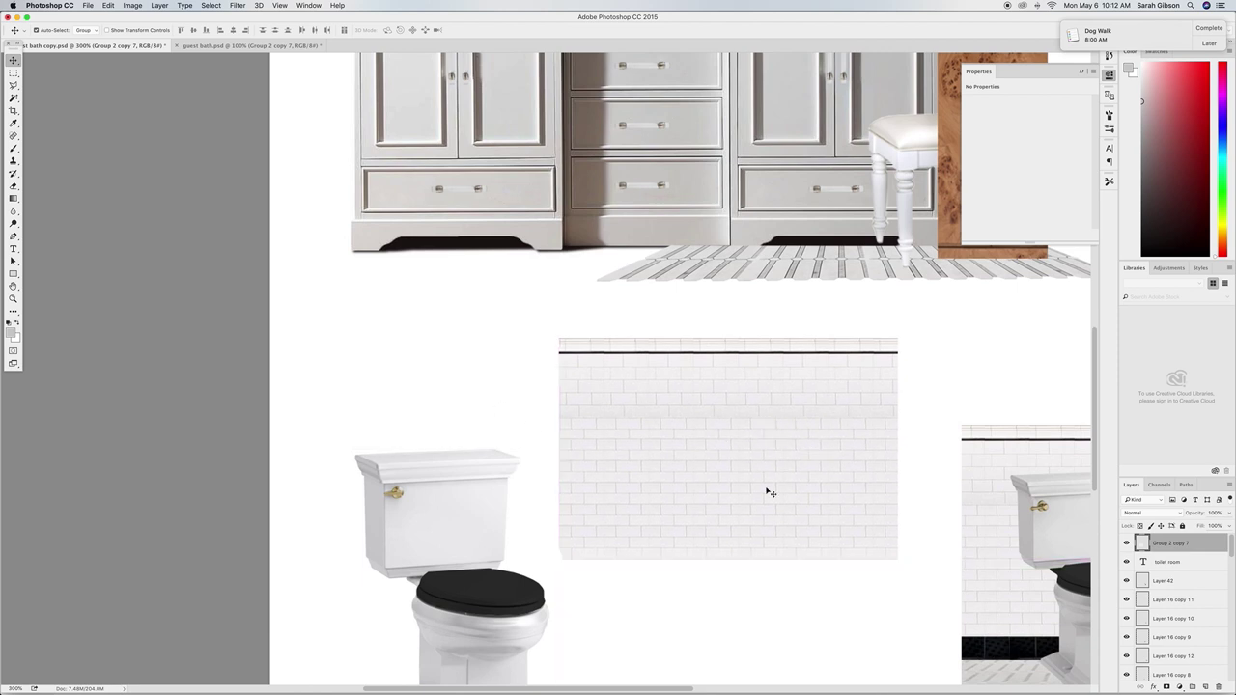
pyautogui.hscroll(-3, 818, 365)
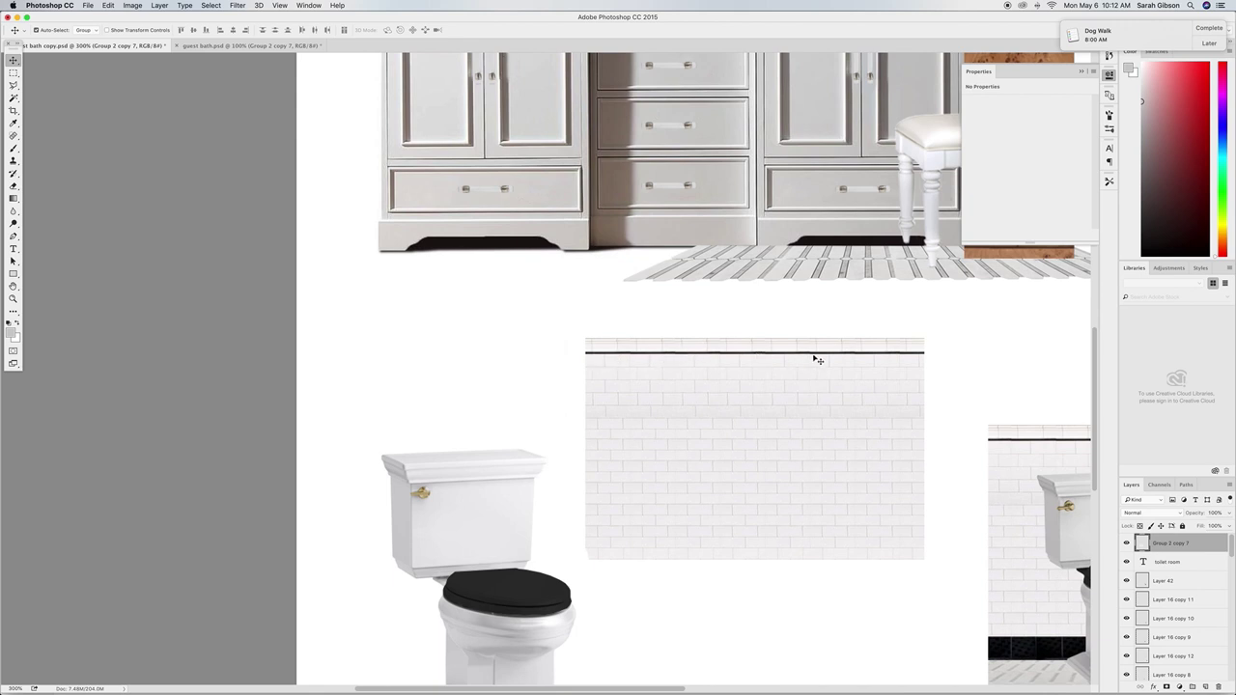
pyautogui.moveTo(806, 458)
pyautogui.mouseDown()
pyautogui.moveTo(807, 344)
pyautogui.moveTo(832, 507)
pyautogui.moveTo(818, 458)
pyautogui.mouseUp()
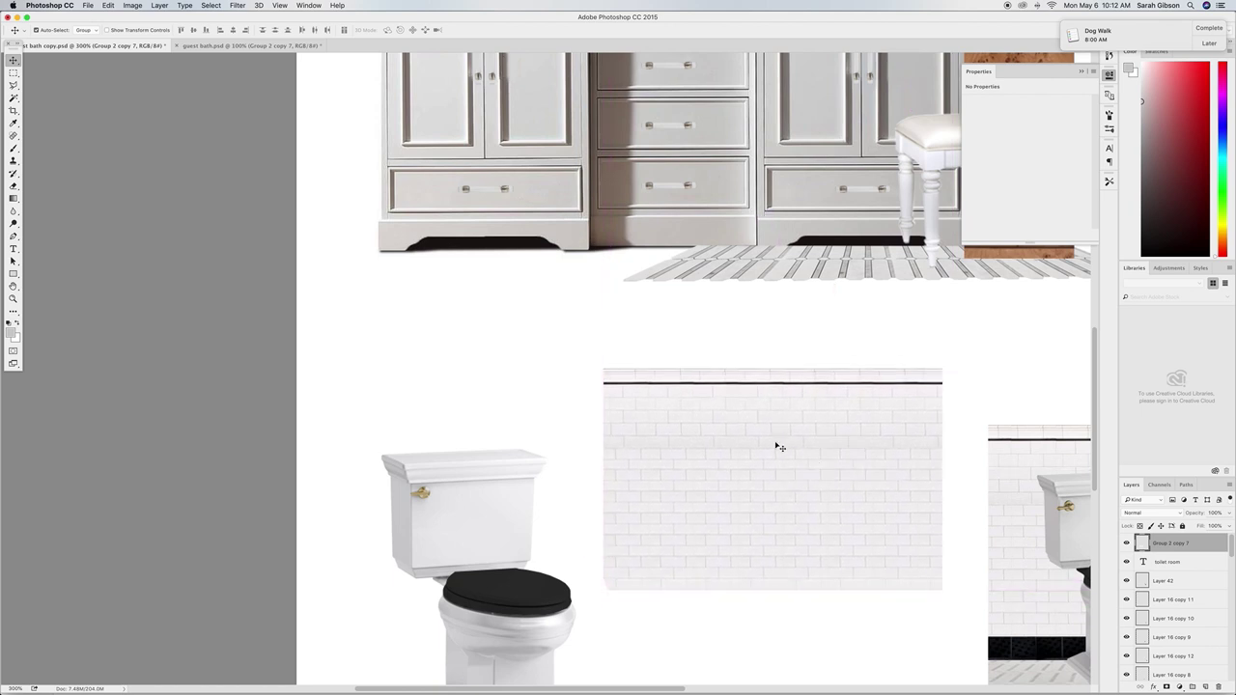
pyautogui.scroll(-3, 775, 441)
pyautogui.scroll(3, 775, 442)
pyautogui.scroll(1, 930, 347)
pyautogui.hscroll(5, 724, 318)
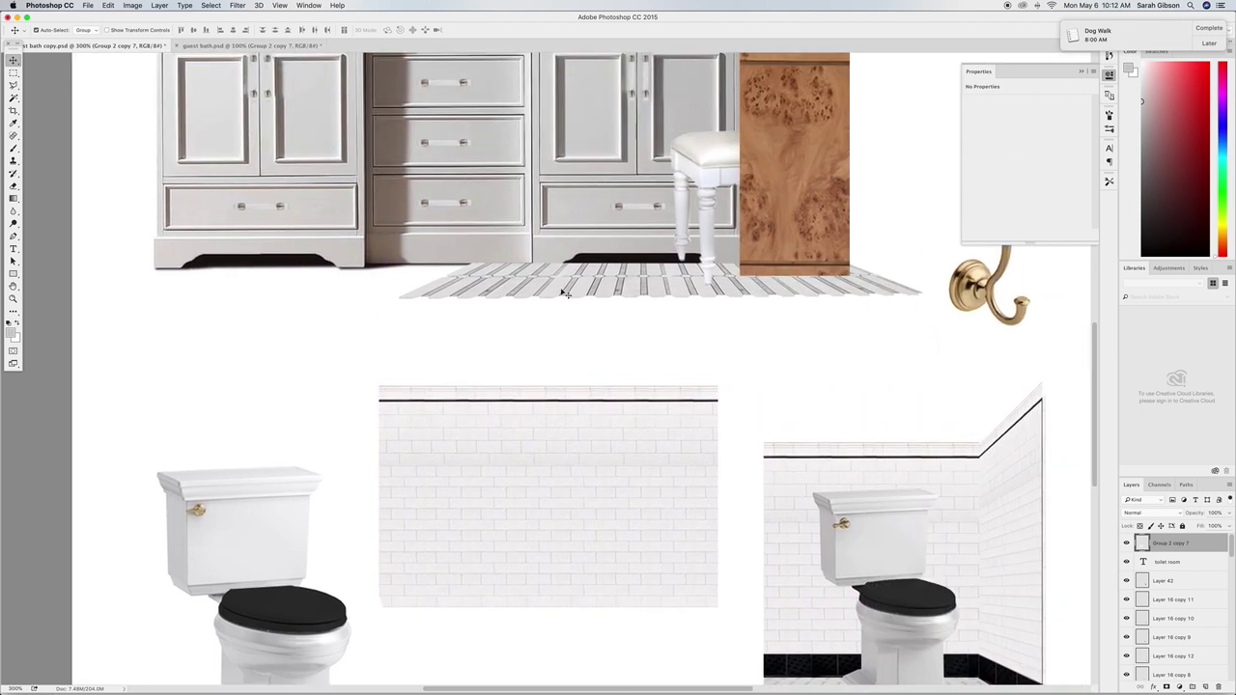
pyautogui.scroll(-3, 577, 367)
pyautogui.moveTo(566, 383)
pyautogui.mouseDown()
pyautogui.moveTo(377, 452)
pyautogui.moveTo(582, 405)
pyautogui.moveTo(582, 387)
pyautogui.mouseUp()
# Stack the tile panel just above the Background layer, place it behind the left toilet, and shift that toilet slightly right.
pyautogui.scroll(-4, 1204, 548)
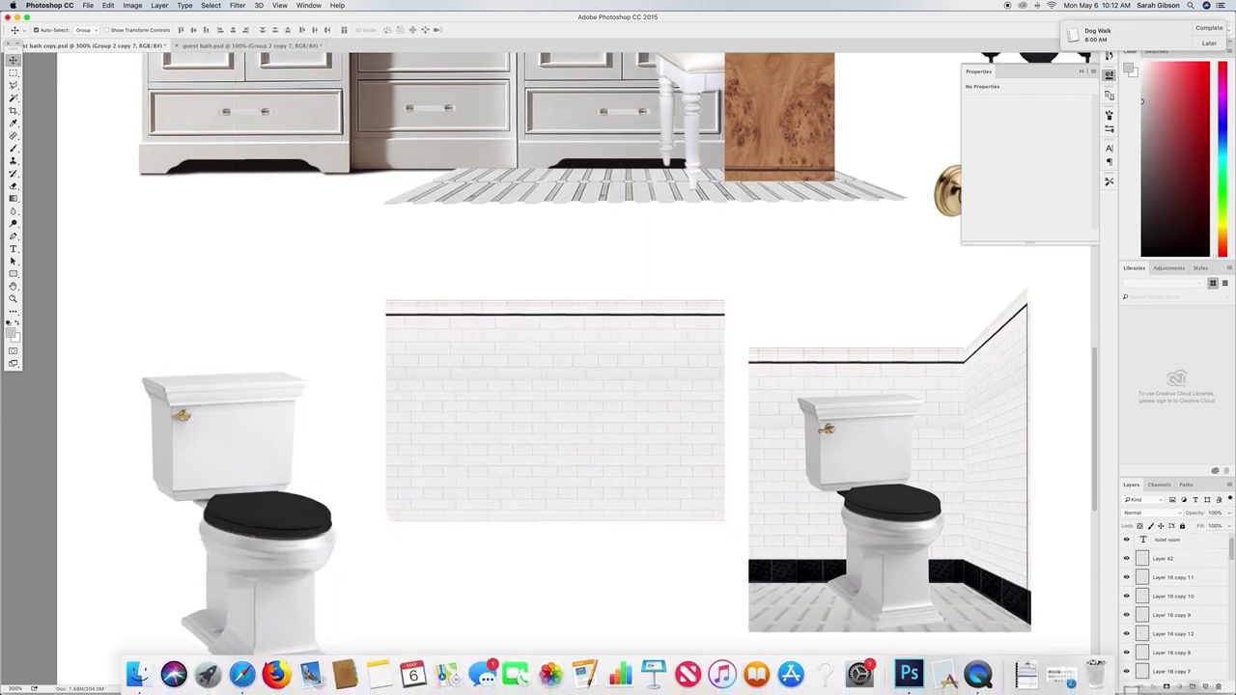
pyautogui.scroll(-5, 1173, 603)
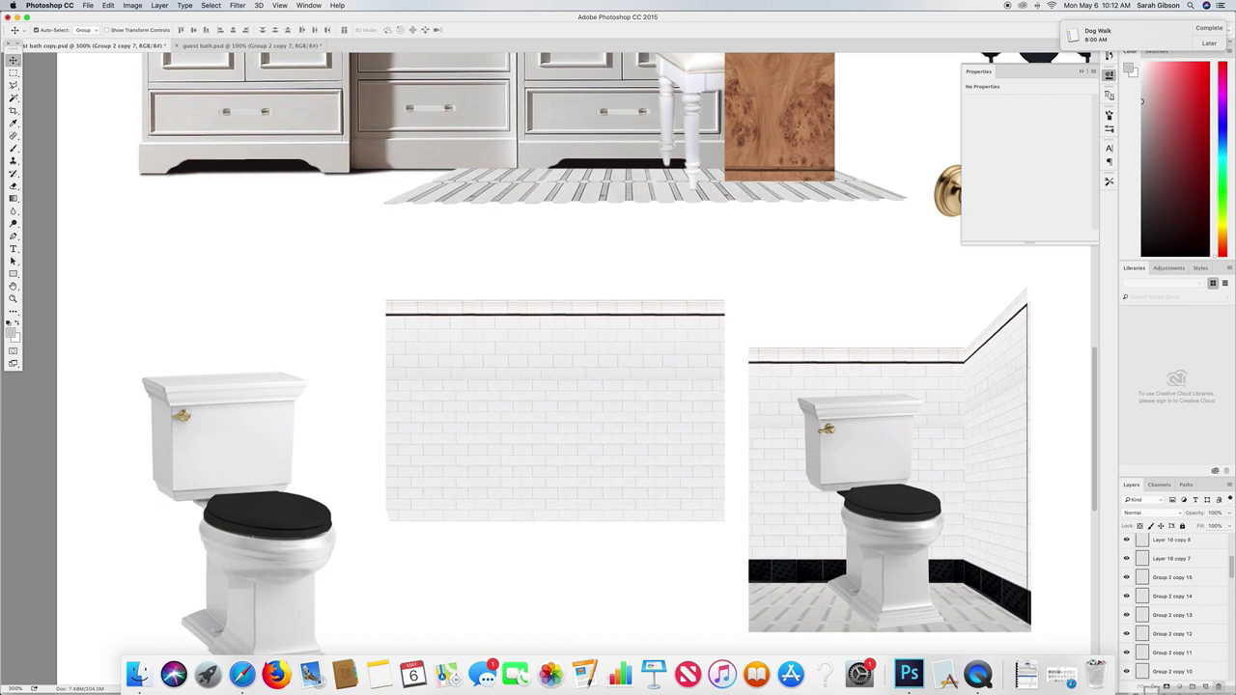
pyautogui.scroll(-5, 1187, 627)
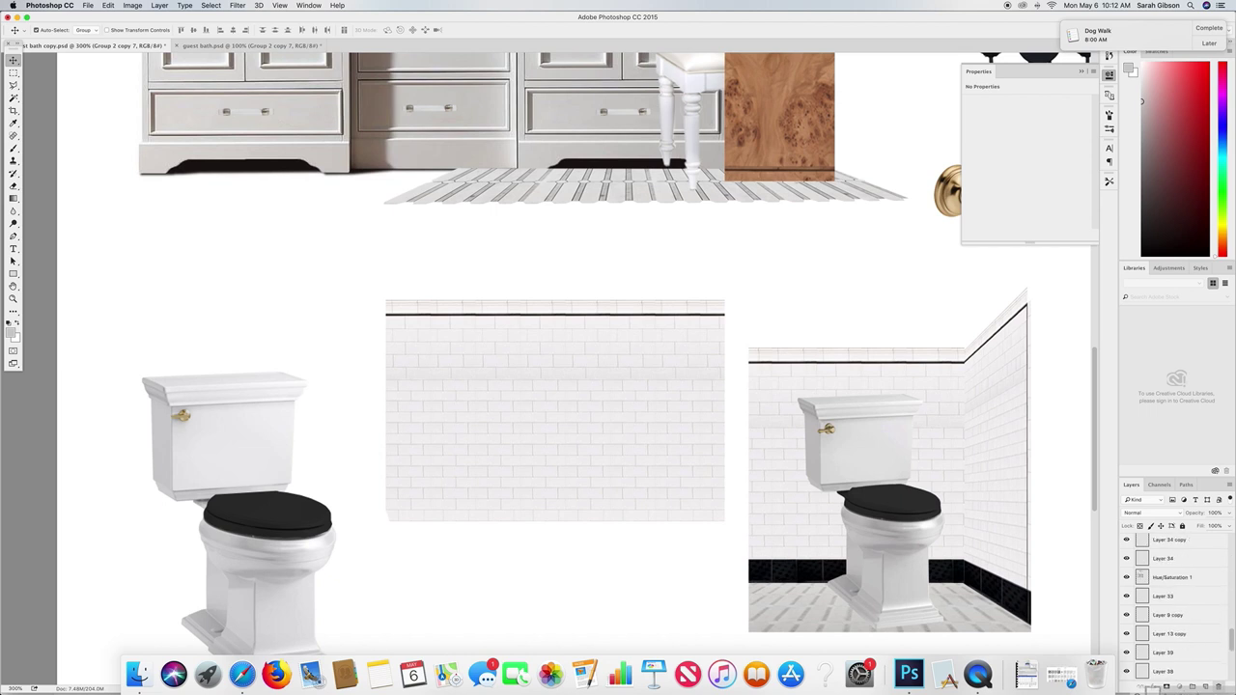
pyautogui.moveTo(1212, 652); pyautogui.dragTo(1206, 652)
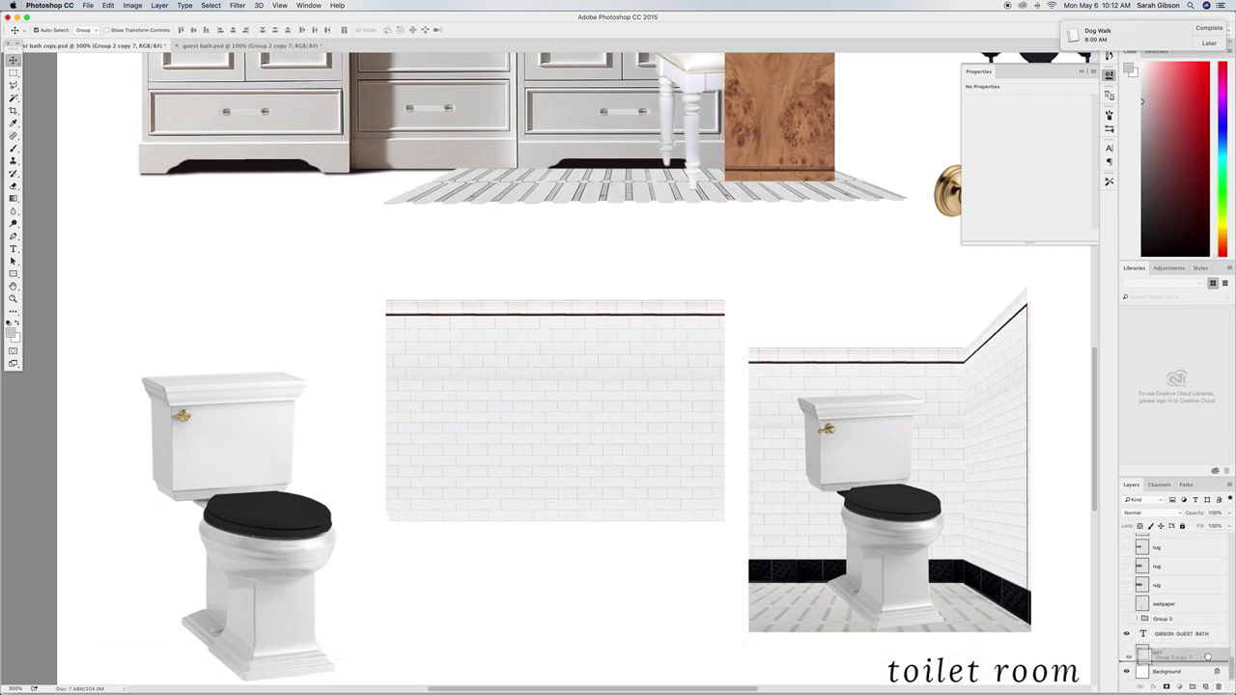
pyautogui.moveTo(628, 436); pyautogui.dragTo(383, 371)
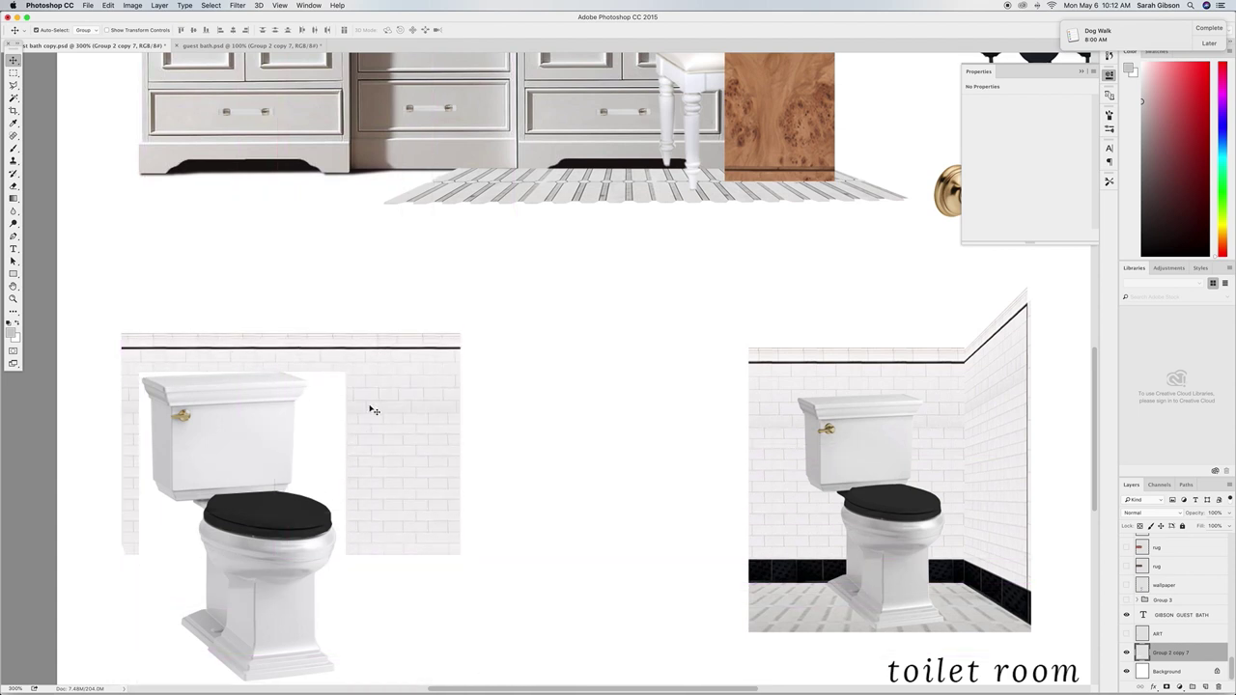
pyautogui.hscroll(-5, 368, 406)
pyautogui.scroll(-4, 368, 406)
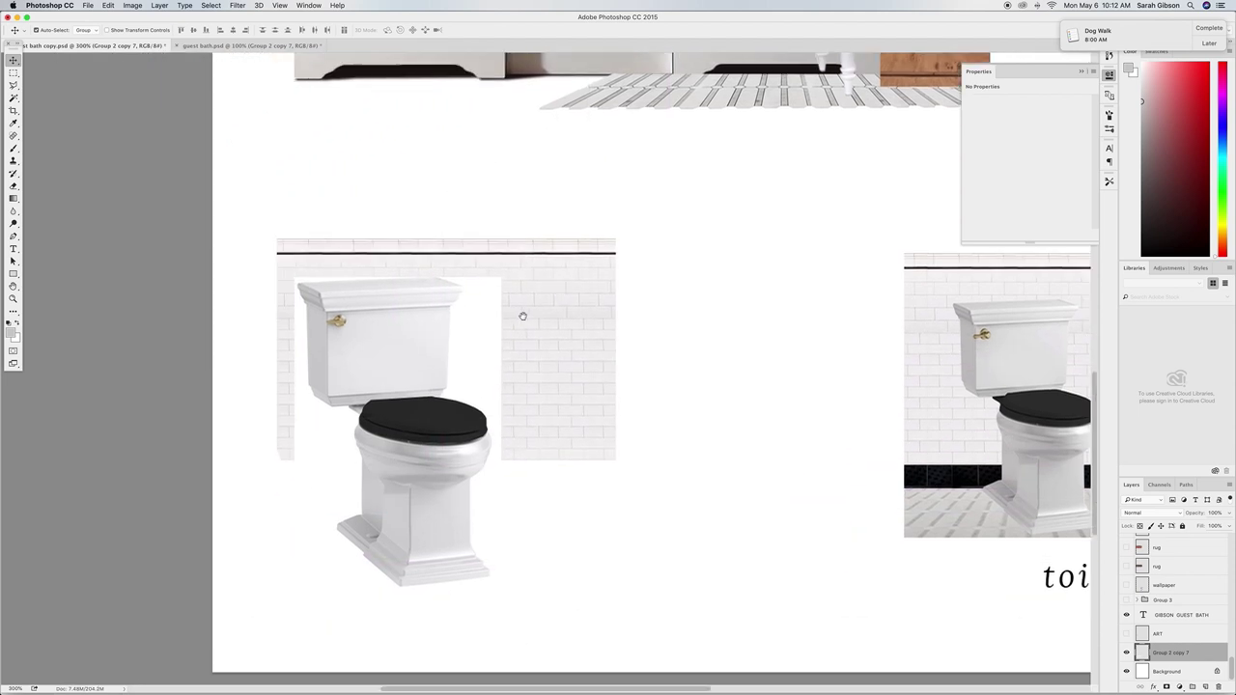
pyautogui.moveTo(542, 259); pyautogui.dragTo(579, 257)
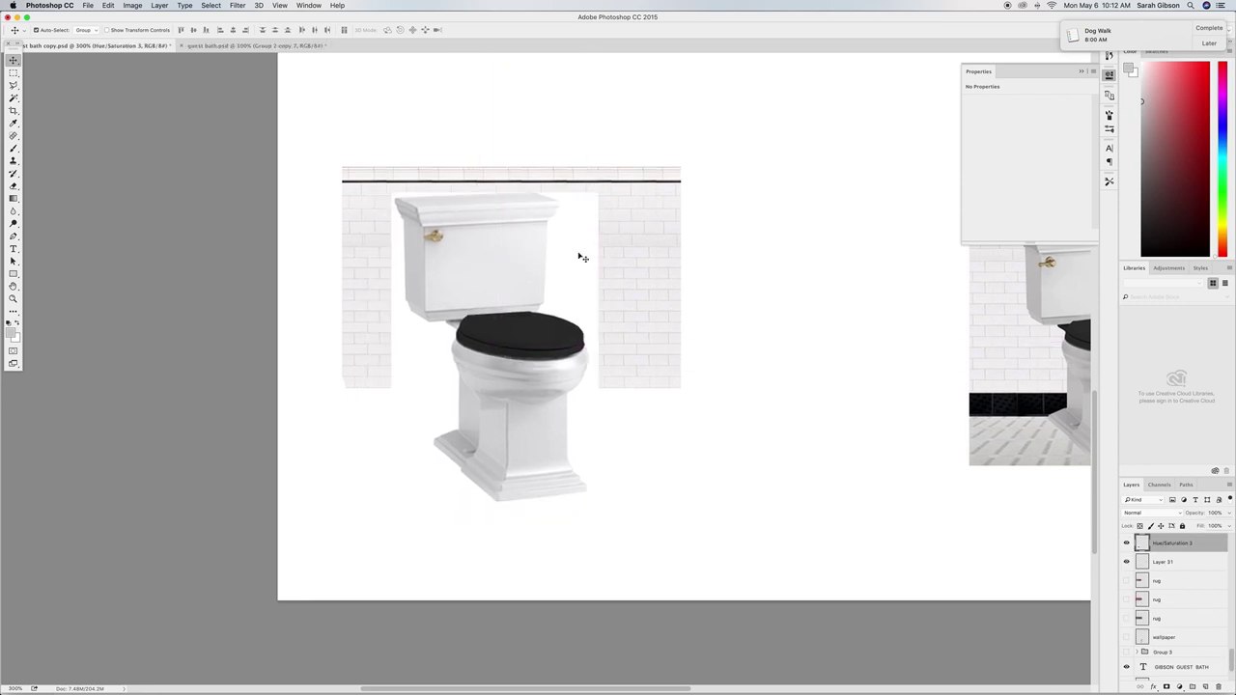
# Outline the toilet's left side and base with the Polygonal Lasso and delete the white background on that side.
pyautogui.press('super+plus')
pyautogui.click(21, 84)
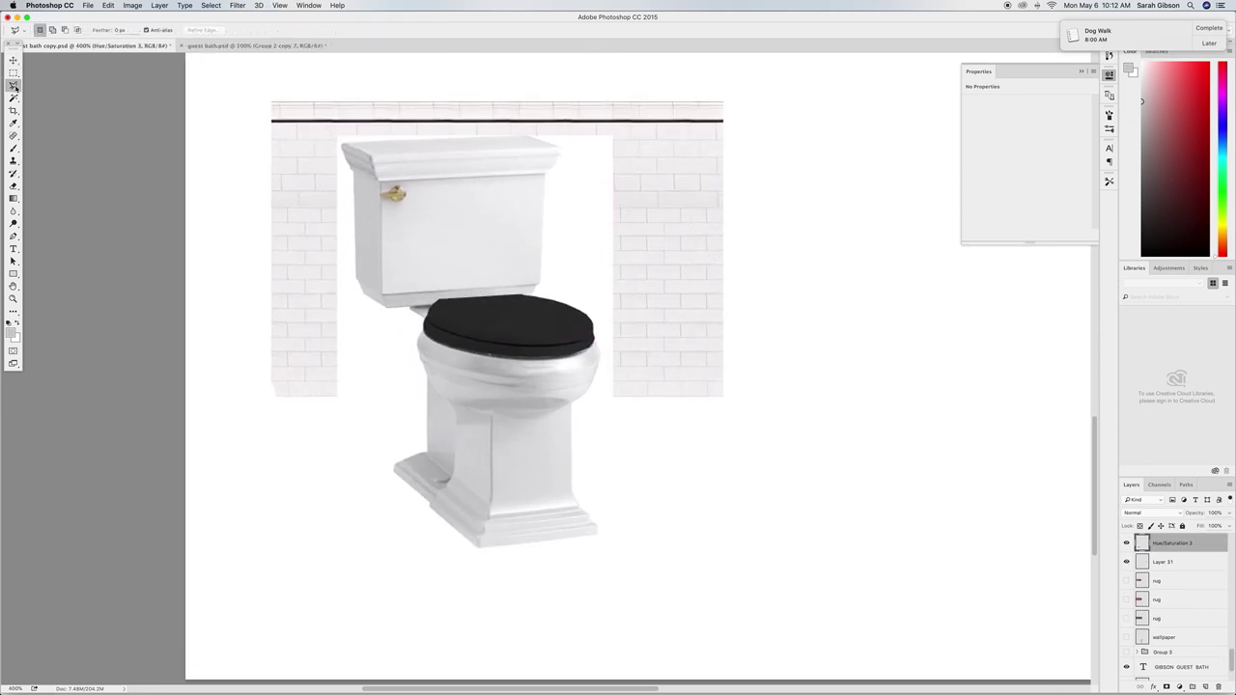
pyautogui.press('super+plus')
pyautogui.scroll(3, 315, 119)
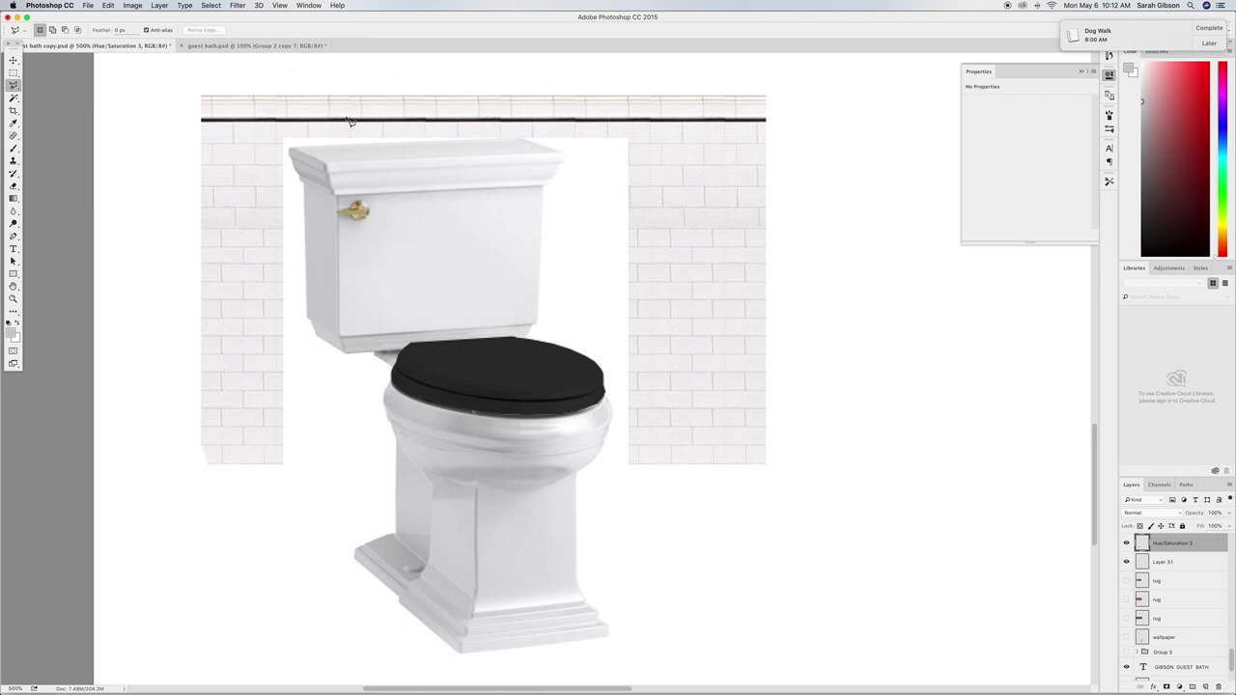
pyautogui.click(587, 125)
pyautogui.click(517, 142)
pyautogui.click(305, 187)
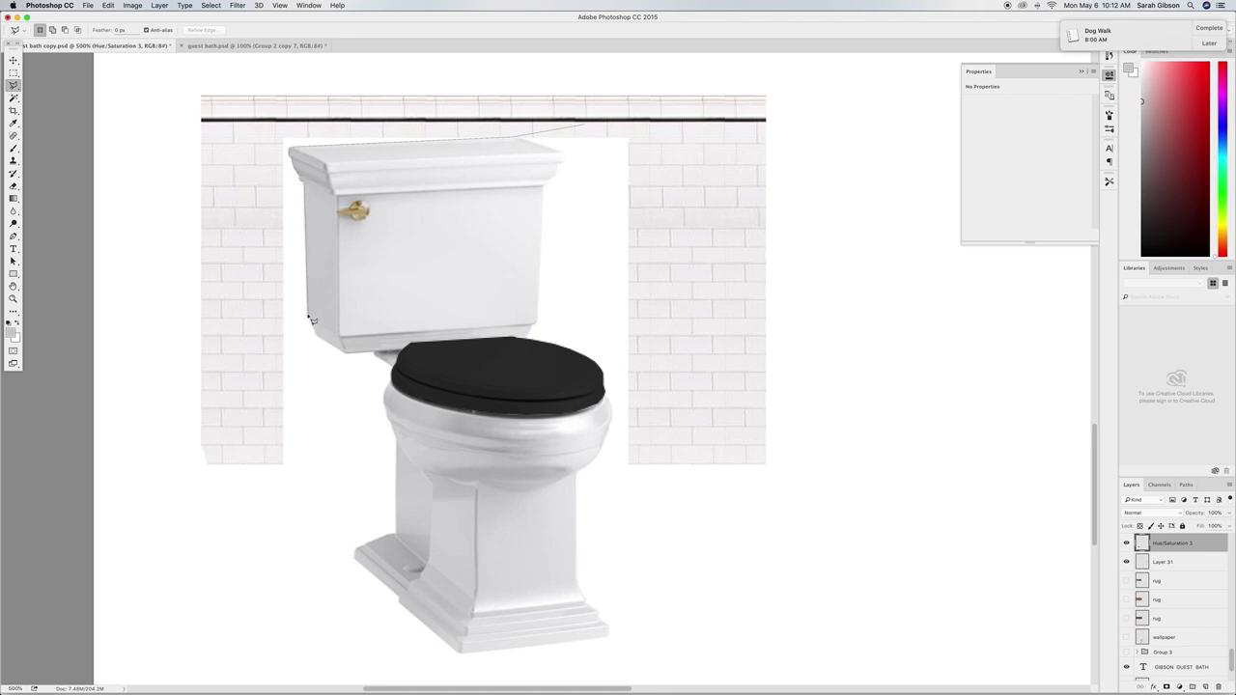
pyautogui.click(314, 338)
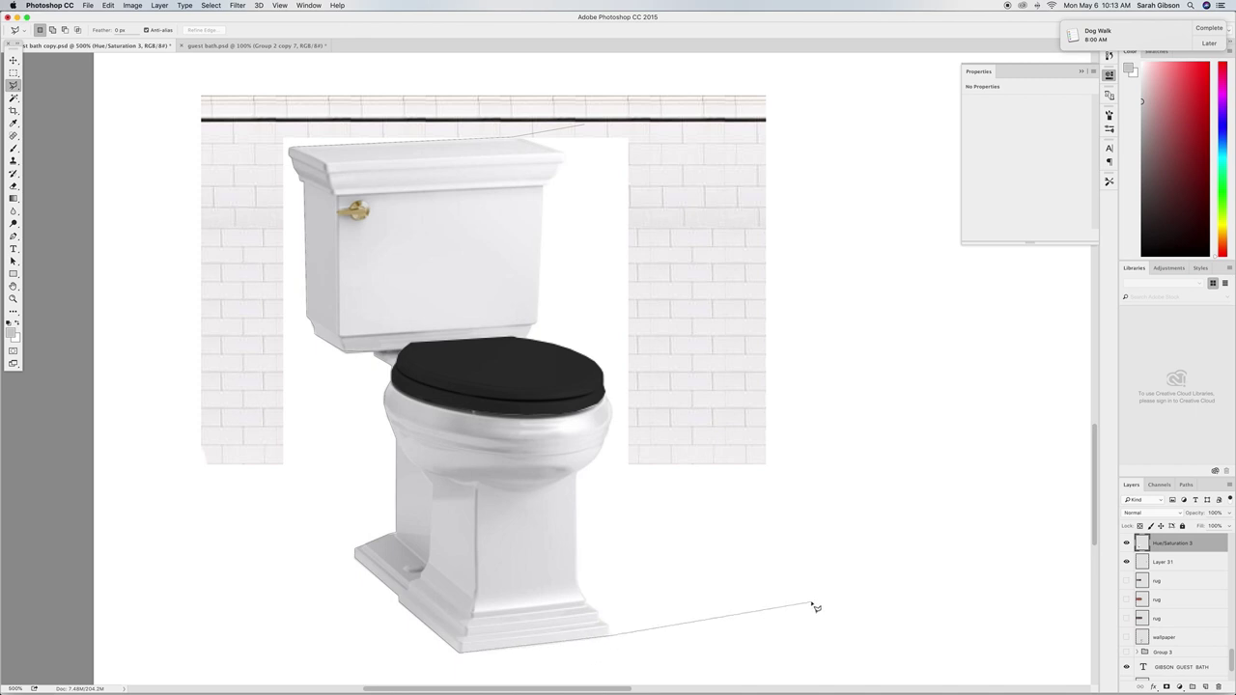
pyautogui.press('super+minus')
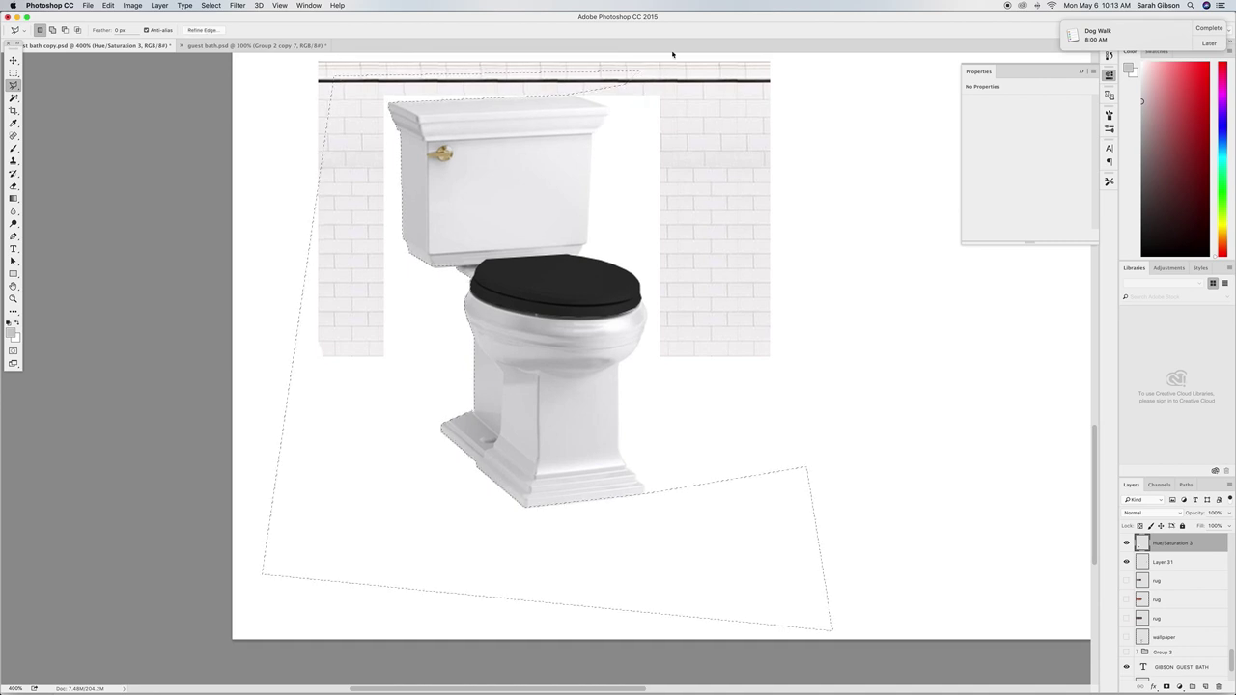
pyautogui.press('Escape')
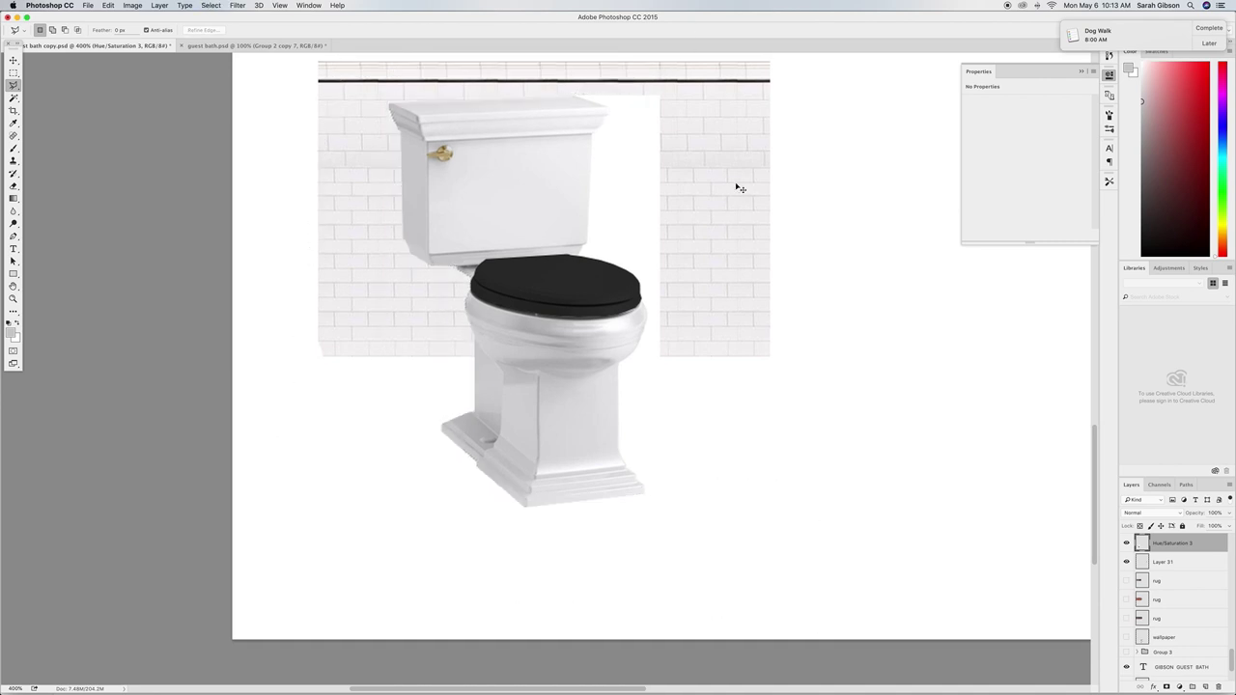
# Outline the toilet's right side with the Polygonal Lasso and delete the remaining white background covering the tile panel.
pyautogui.scroll(-3, 740, 188)
pyautogui.press('super+plus')
pyautogui.click(502, 148)
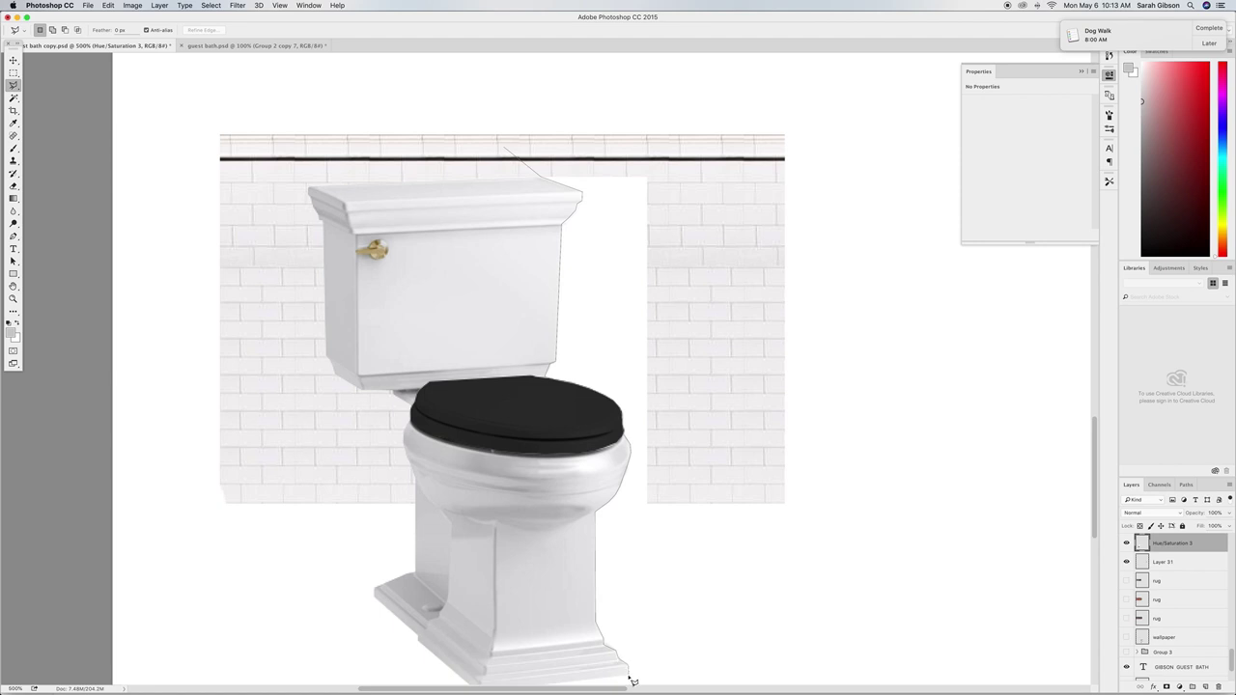
pyautogui.press('super+minus')
pyautogui.press('super+minus')
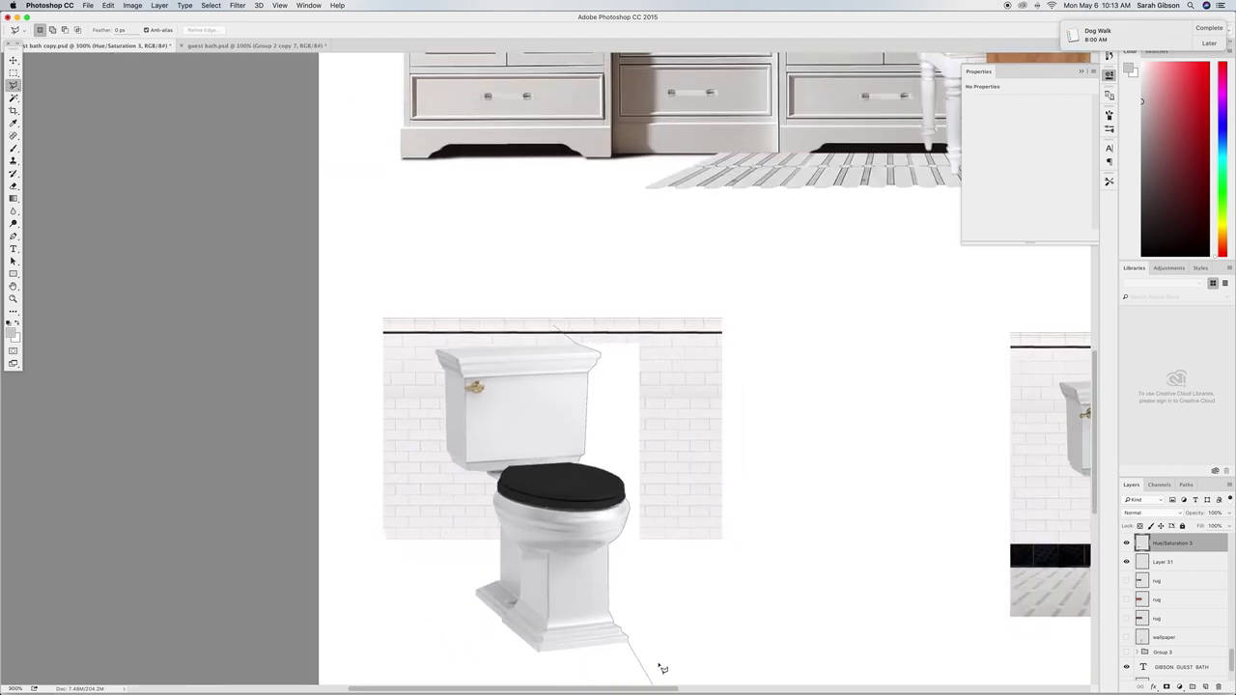
pyautogui.scroll(-3, 673, 588)
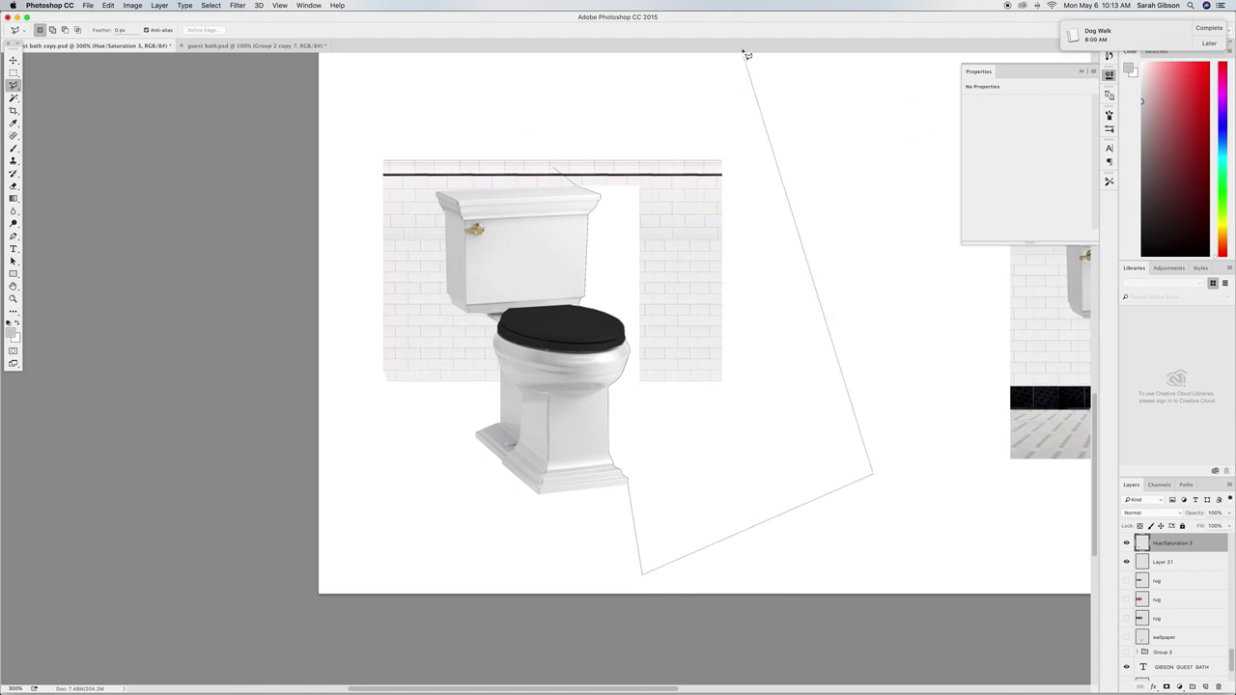
pyautogui.click(557, 176)
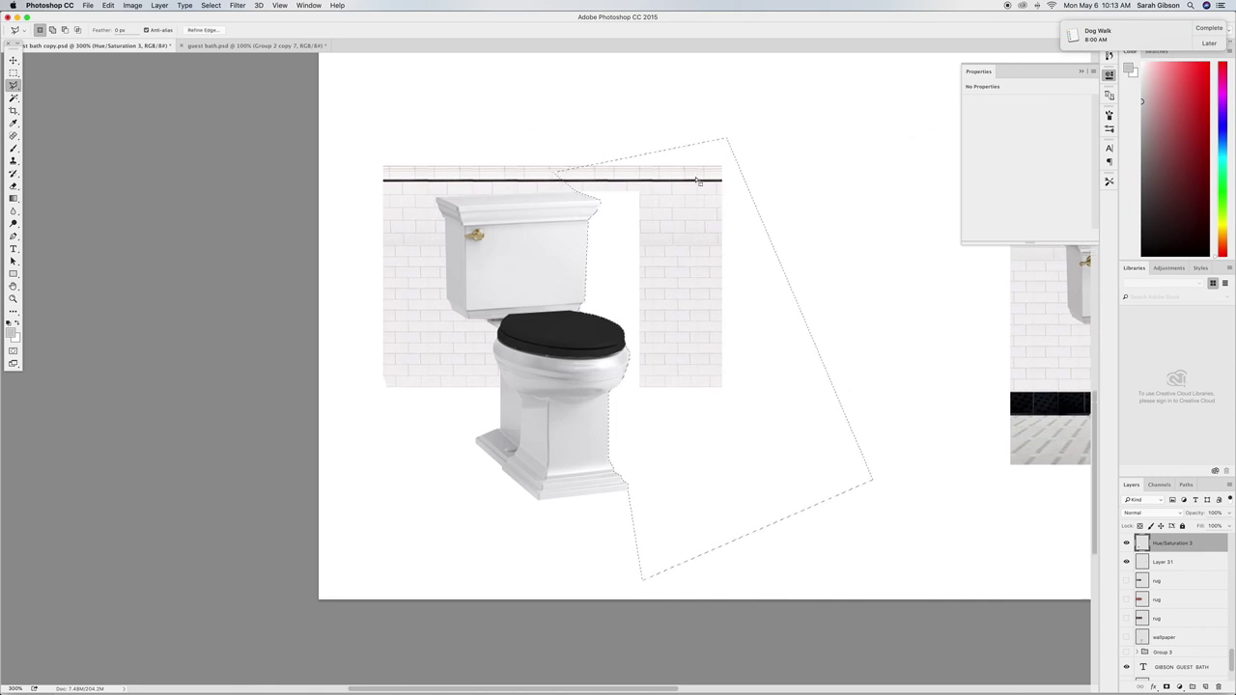
pyautogui.press('super+minus')
pyautogui.press('super+minus')
pyautogui.press('v')
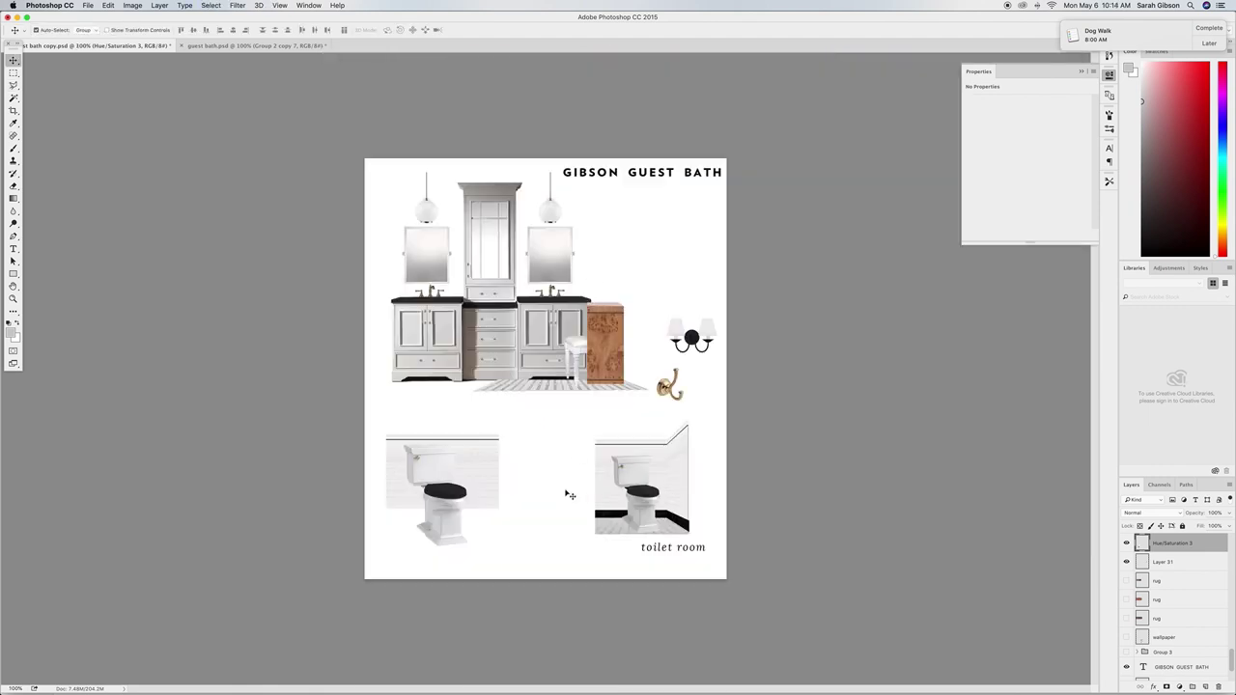
# Duplicate a black base tile from the toilet room wall and place the copy near the tile panel's lower-right corner.
pyautogui.press('super+plus')
pyautogui.moveTo(532, 522); pyautogui.dragTo(674, 322)
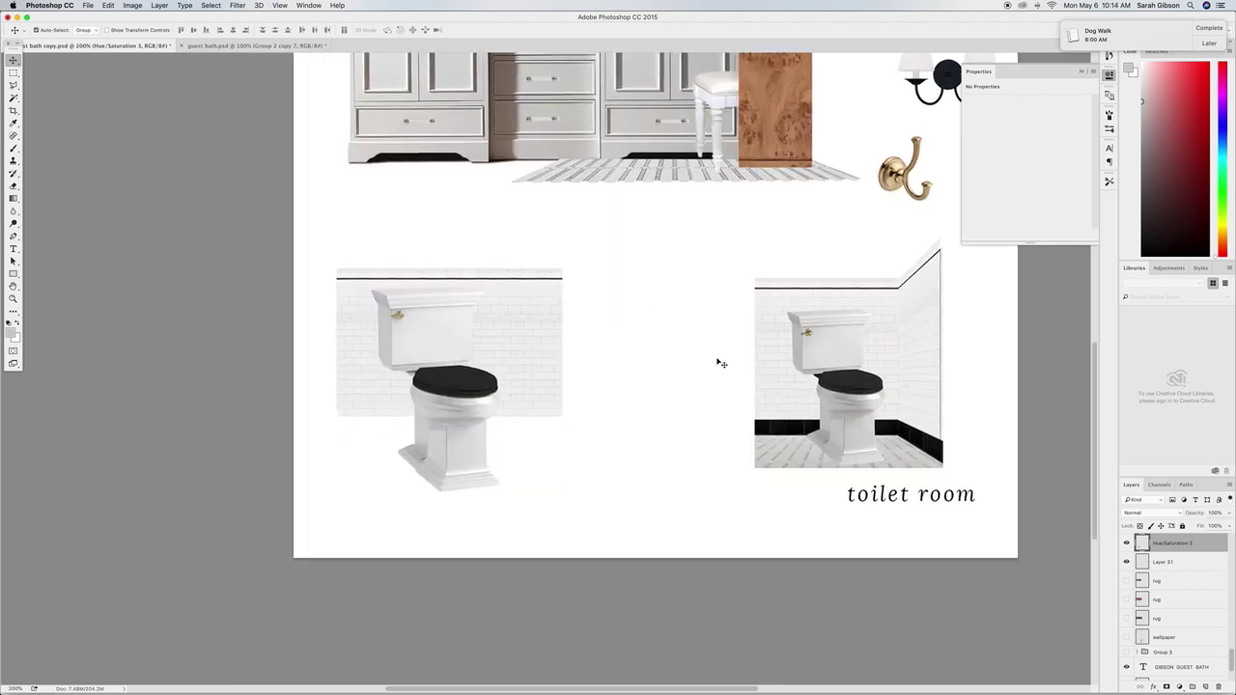
pyautogui.moveTo(790, 433); pyautogui.dragTo(823, 448)
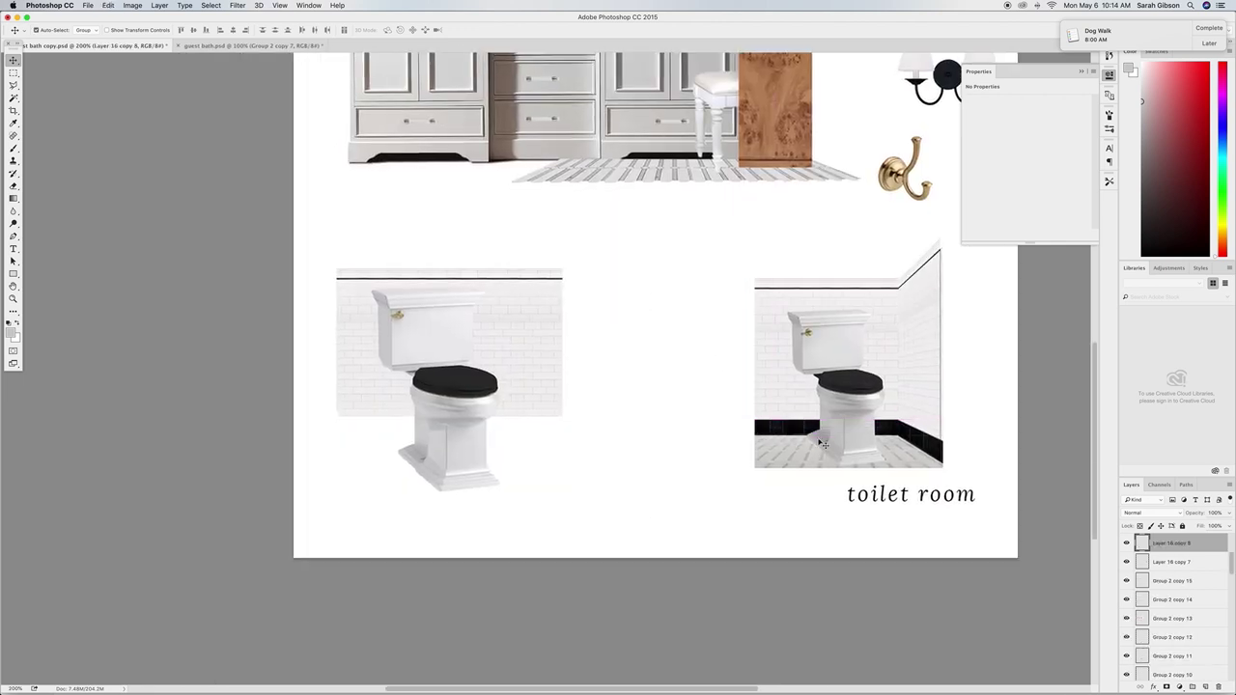
pyautogui.click(159, 4)
pyautogui.click(188, 43)
pyautogui.press('Return')
pyautogui.moveTo(772, 427); pyautogui.dragTo(561, 457)
pyautogui.moveTo(553, 387); pyautogui.dragTo(546, 391)
# Scale the left toilet down and move it right of the tile panel, setting the black base tile at the panel's lower-left corner.
pyautogui.click(475, 400)
pyautogui.press('super+t')
pyautogui.moveTo(503, 492); pyautogui.dragTo(486, 454)
pyautogui.press('Return')
pyautogui.moveTo(443, 379); pyautogui.dragTo(447, 395)
pyautogui.moveTo(562, 463); pyautogui.dragTo(362, 423)
pyautogui.moveTo(421, 379); pyautogui.dragTo(665, 377)
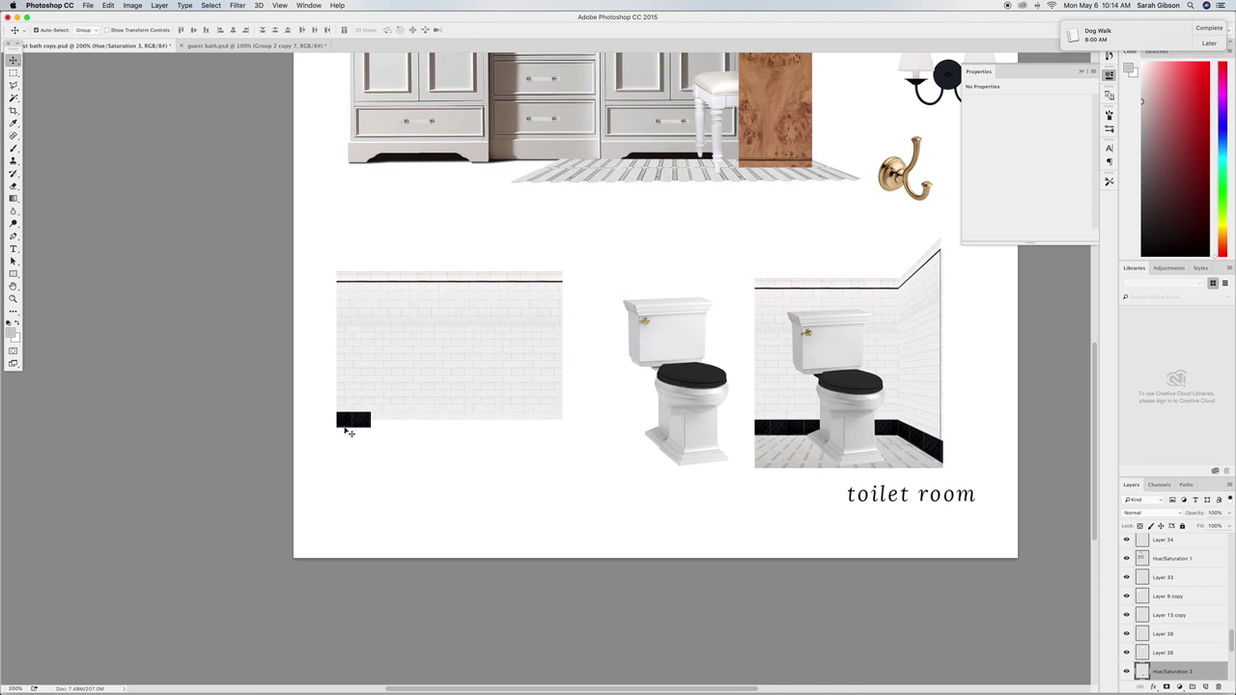
# Duplicate the black base tile, and duplicate the resulting pair, to build a row along the tile panel's lower edge.
pyautogui.click(155, 6)
pyautogui.click(178, 56)
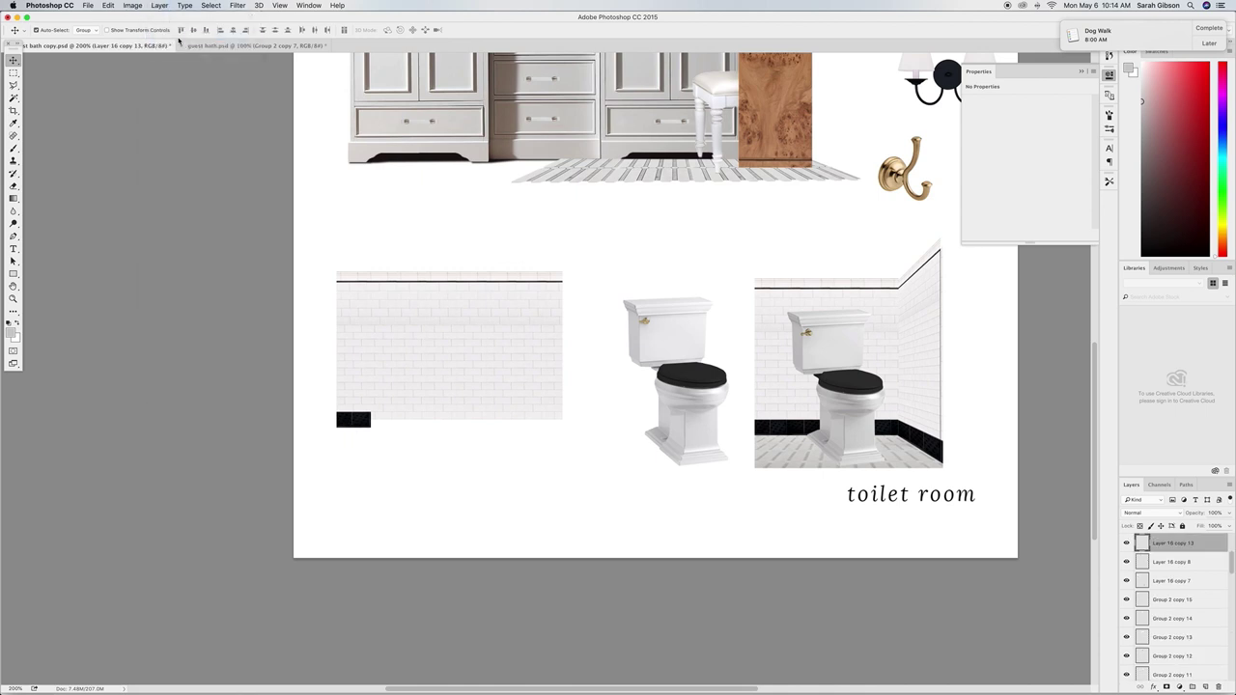
pyautogui.moveTo(364, 429); pyautogui.dragTo(398, 428)
pyautogui.keyDown('shift'); pyautogui.click(355, 422); pyautogui.keyUp('shift')
pyautogui.click(159, 6)
pyautogui.click(179, 46)
pyautogui.moveTo(398, 427); pyautogui.dragTo(454, 420)
# Extend the black base row further right with another duplicated pair of tiles and deselect them.
pyautogui.click(159, 6)
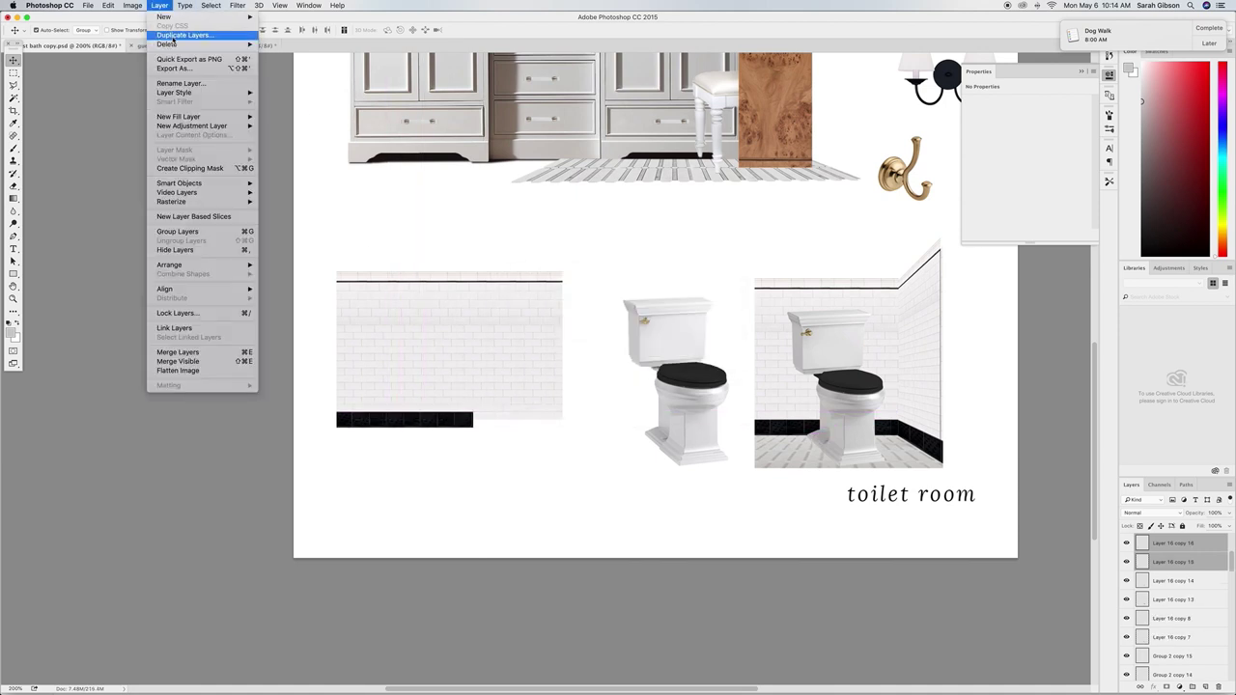
pyautogui.click(184, 46)
pyautogui.moveTo(473, 421); pyautogui.dragTo(543, 422)
pyautogui.click(545, 428)
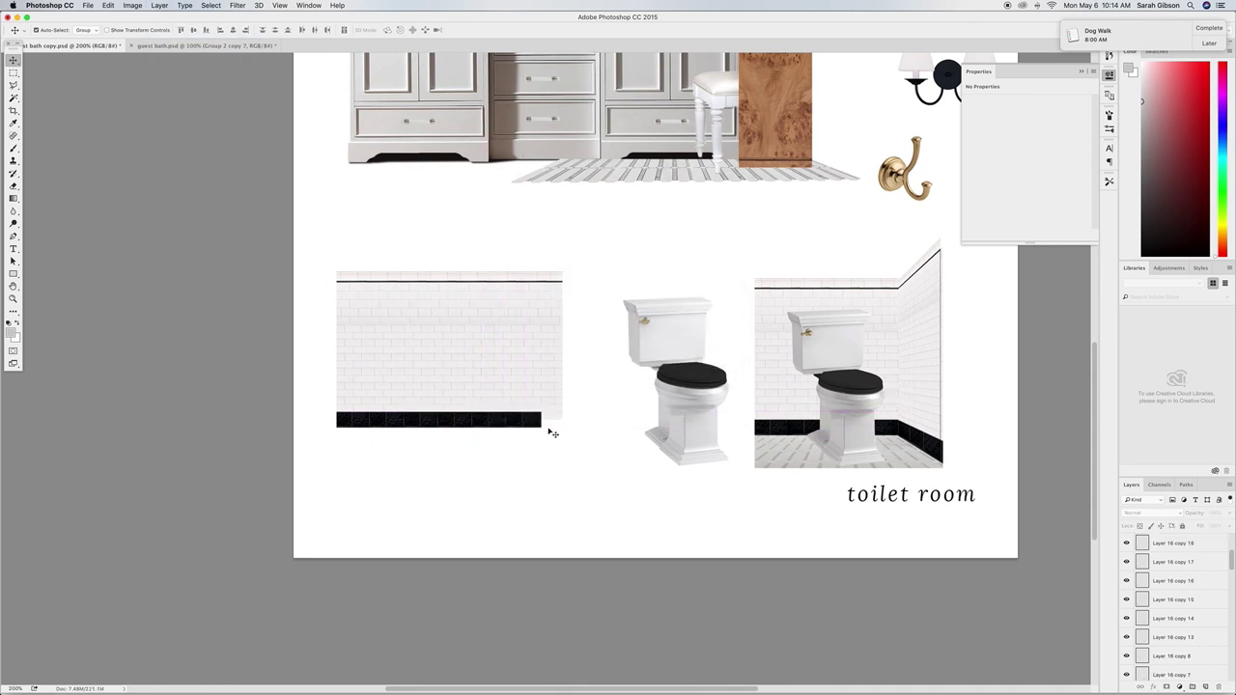
# Fill the gap at the right end of the black base row with a duplicated tile and merge all the panel's tiles into one layer.
pyautogui.click(159, 6)
pyautogui.click(184, 45)
pyautogui.moveTo(565, 423); pyautogui.dragTo(587, 423)
pyautogui.moveTo(324, 266); pyautogui.dragTo(572, 454)
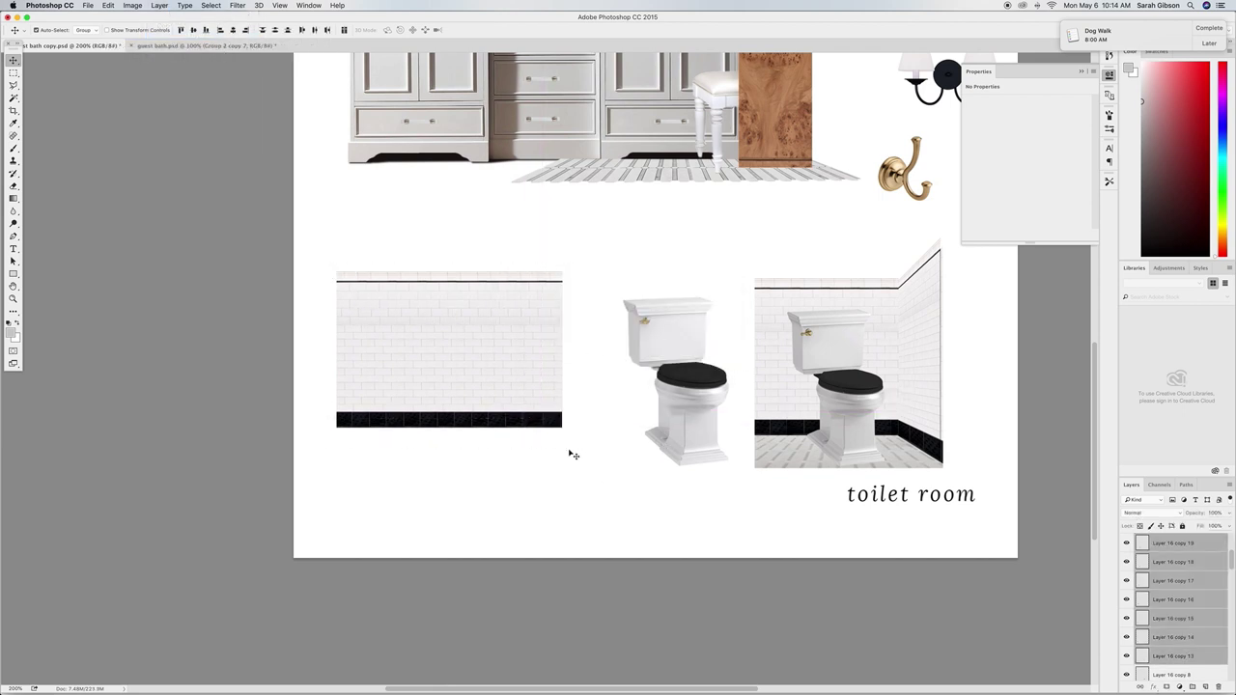
pyautogui.click(159, 6)
pyautogui.click(193, 352)
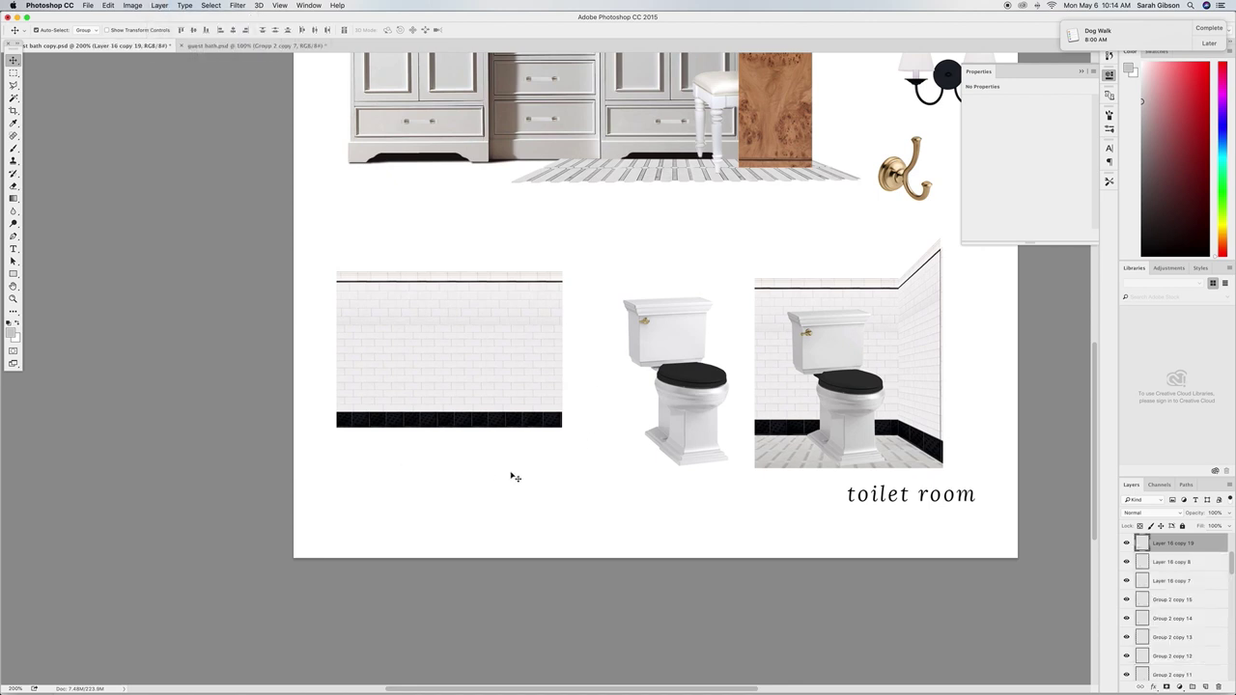
# Move the left toilet onto the merged tile panel and bring it in front of the wall in the layer order.
pyautogui.moveTo(657, 410); pyautogui.dragTo(422, 415)
pyautogui.moveTo(1212, 673); pyautogui.dragTo(1192, 542)
pyautogui.moveTo(468, 413); pyautogui.dragTo(452, 387)
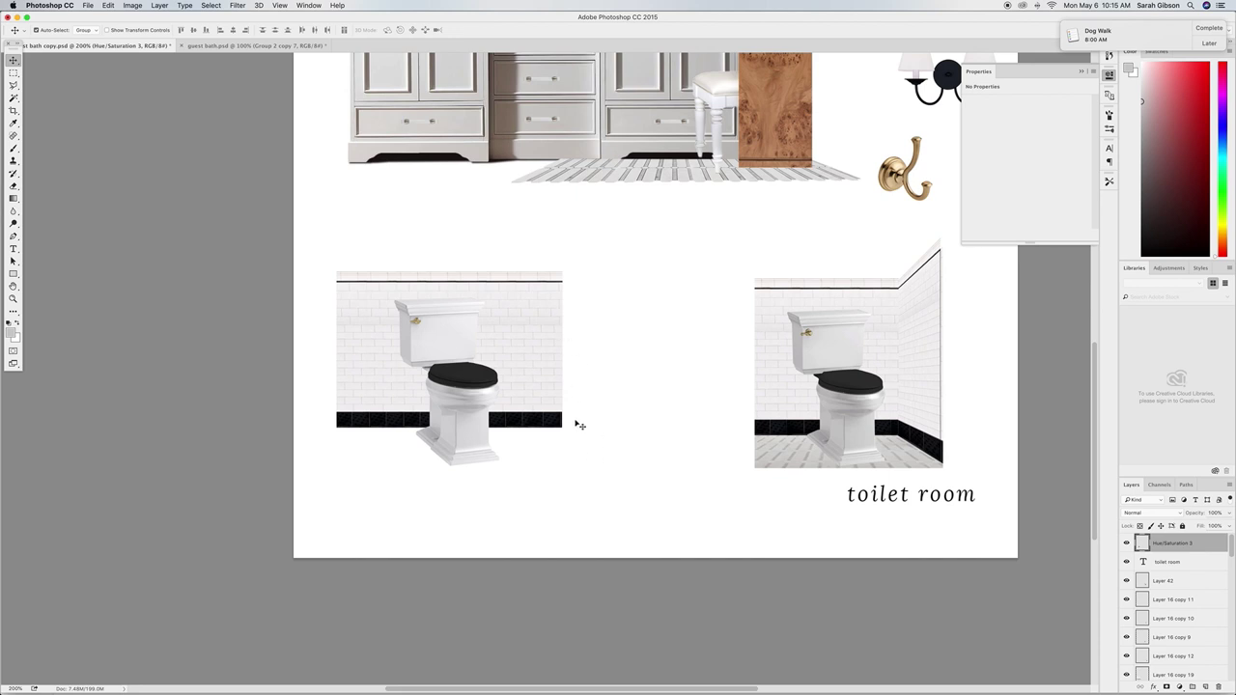
# Duplicate the merged wall panel and place the copy flush against its right edge.
pyautogui.click(513, 328)
pyautogui.click(160, 4)
pyautogui.click(172, 41)
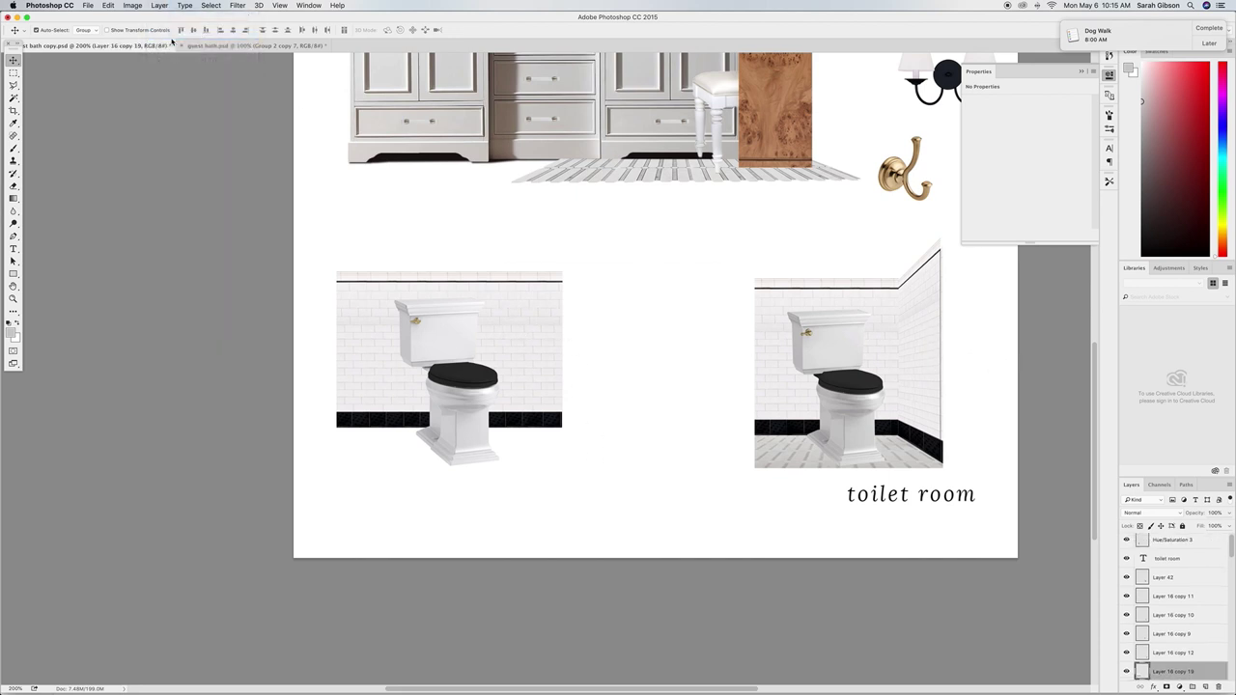
pyautogui.press('Return')
pyautogui.moveTo(532, 322); pyautogui.dragTo(648, 307)
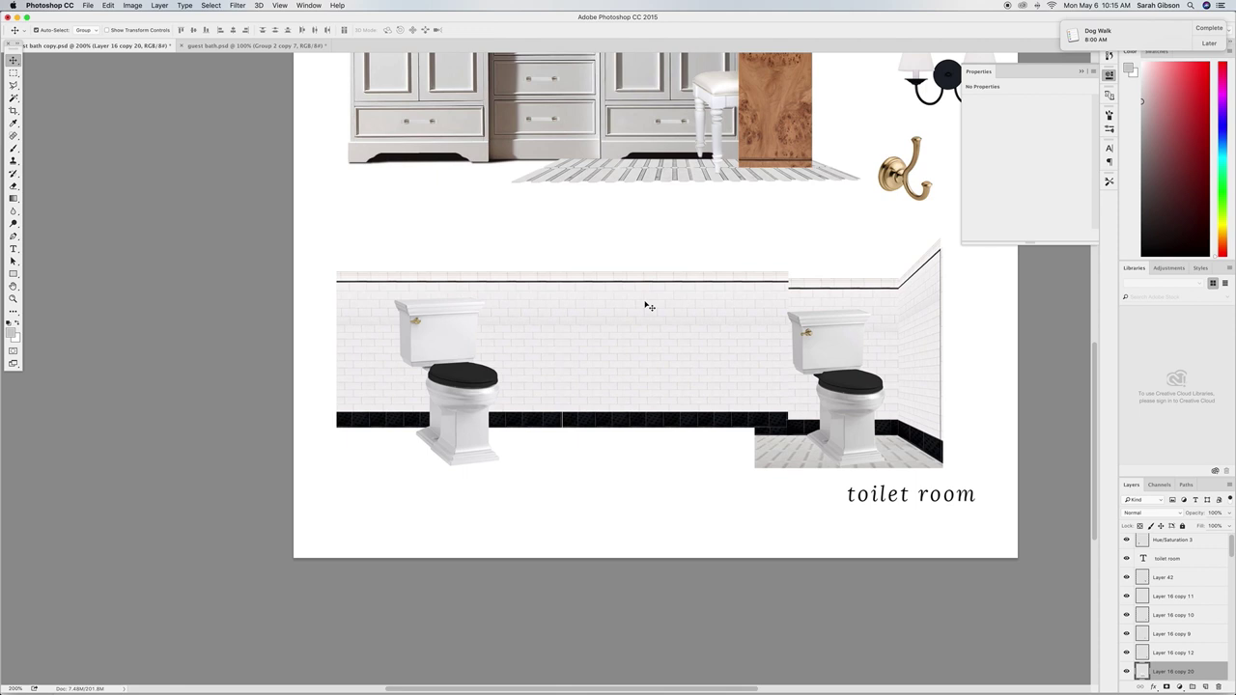
pyautogui.press('Left')
# Cut off roughly the right third of the duplicated wall panel with a rectangular selection and deselect.
pyautogui.click(14, 75)
pyautogui.moveTo(710, 249); pyautogui.dragTo(813, 451)
pyautogui.press('Delete')
pyautogui.press('super+d')
pyautogui.press('v')
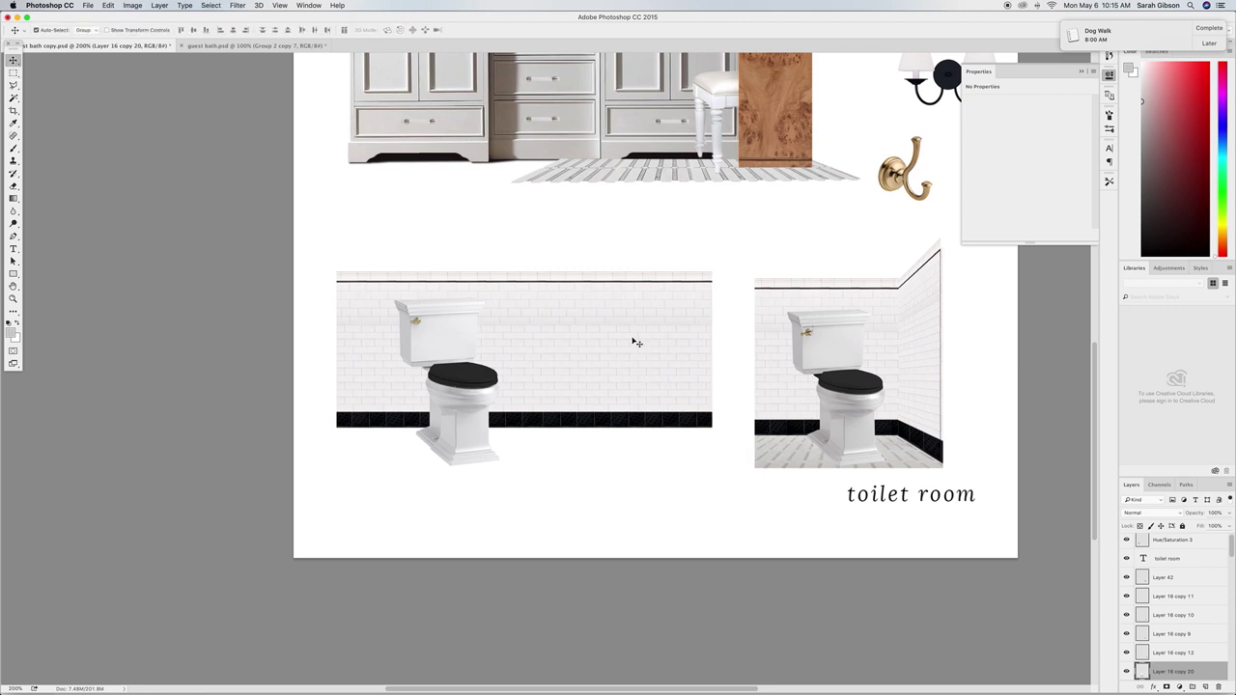
# Distort the shortened wall copy into an angled side wall by pulling its outer corners inward, with the upper one raised and the lower one dropped.
pyautogui.click(108, 5)
pyautogui.moveTo(154, 210)
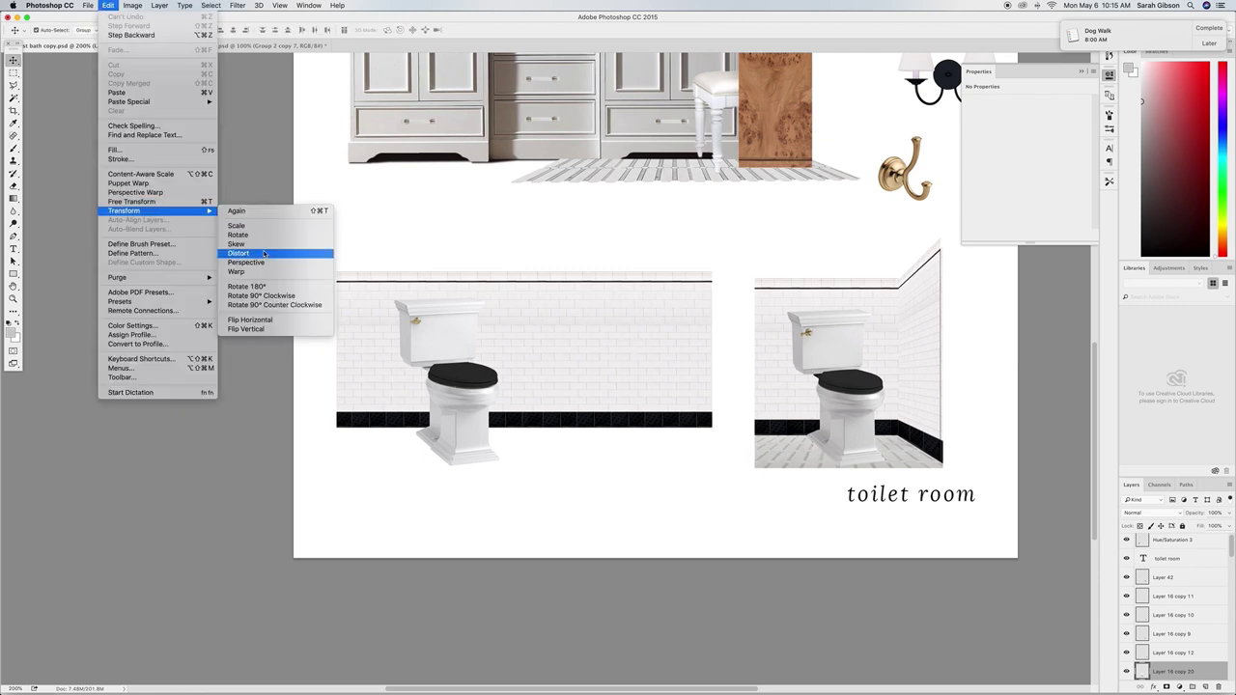
pyautogui.press('Return')
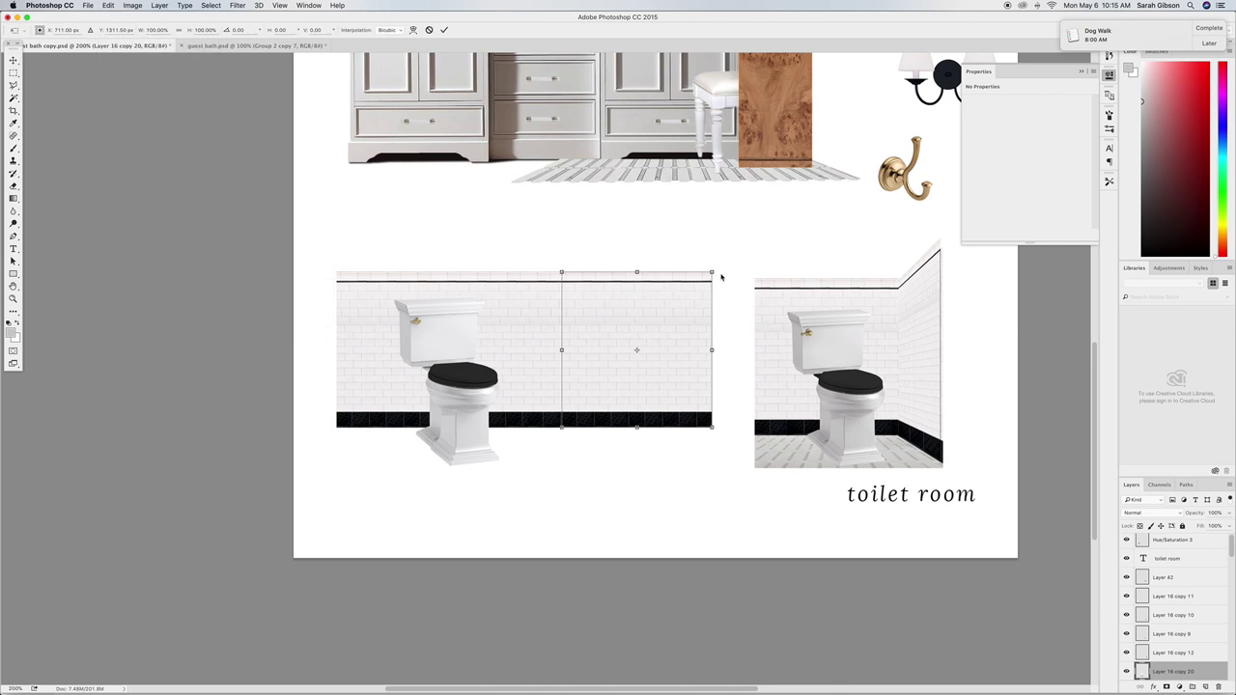
pyautogui.moveTo(710, 274); pyautogui.dragTo(690, 225)
pyautogui.moveTo(714, 433); pyautogui.dragTo(623, 480)
pyautogui.moveTo(690, 225); pyautogui.dragTo(626, 230)
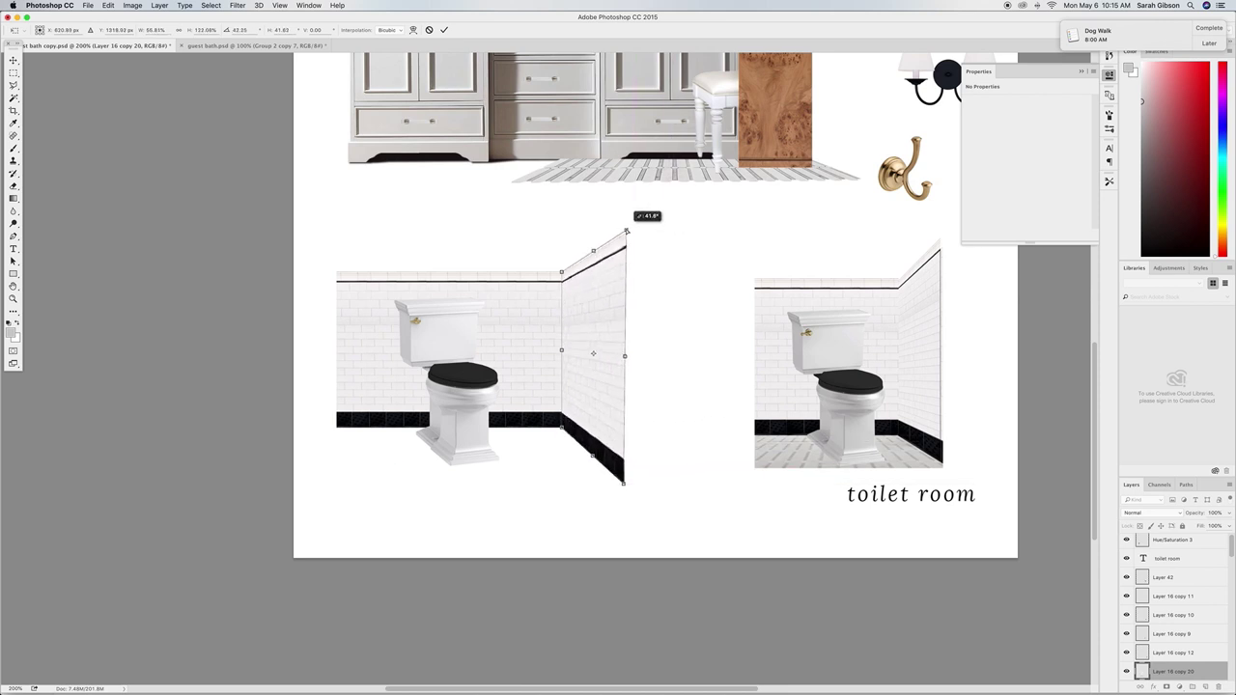
pyautogui.press('Return')
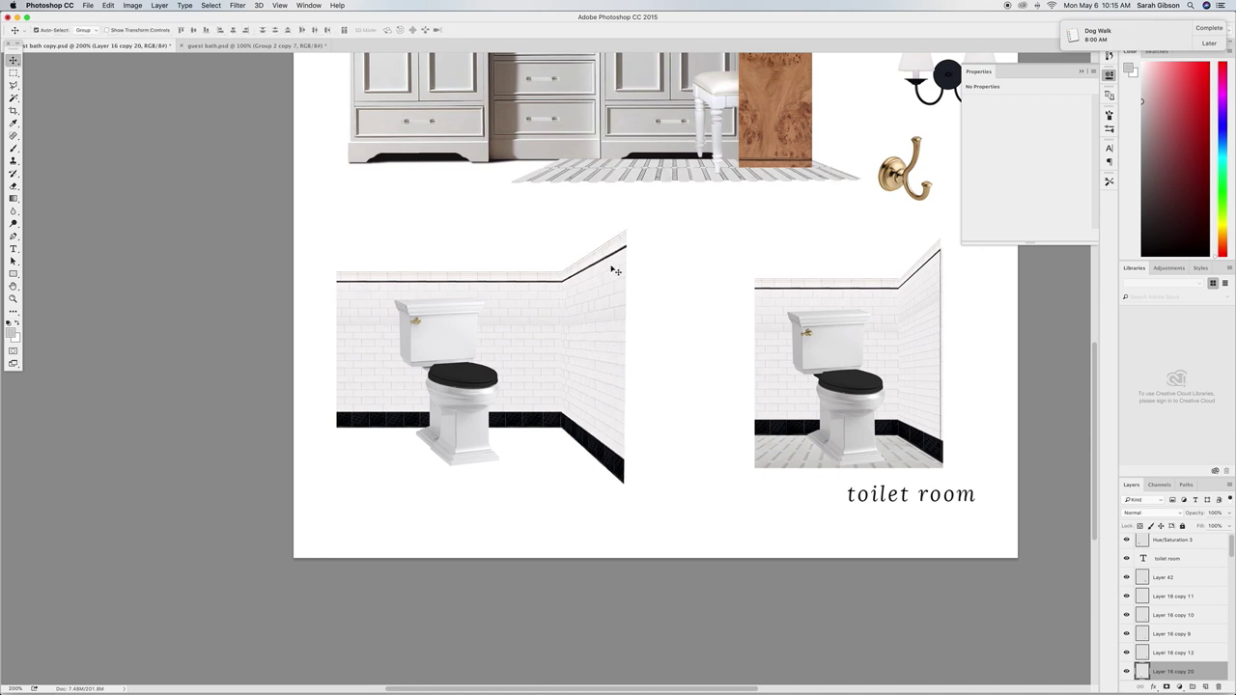
# Shift the toilet right, then trim a narrow strip off the back wall's right edge and rejoin the side wall to it.
pyautogui.moveTo(476, 384); pyautogui.dragTo(516, 391)
pyautogui.moveTo(590, 359); pyautogui.dragTo(623, 358)
pyautogui.click(545, 317)
pyautogui.click(14, 72)
pyautogui.moveTo(557, 262); pyautogui.dragTo(571, 436)
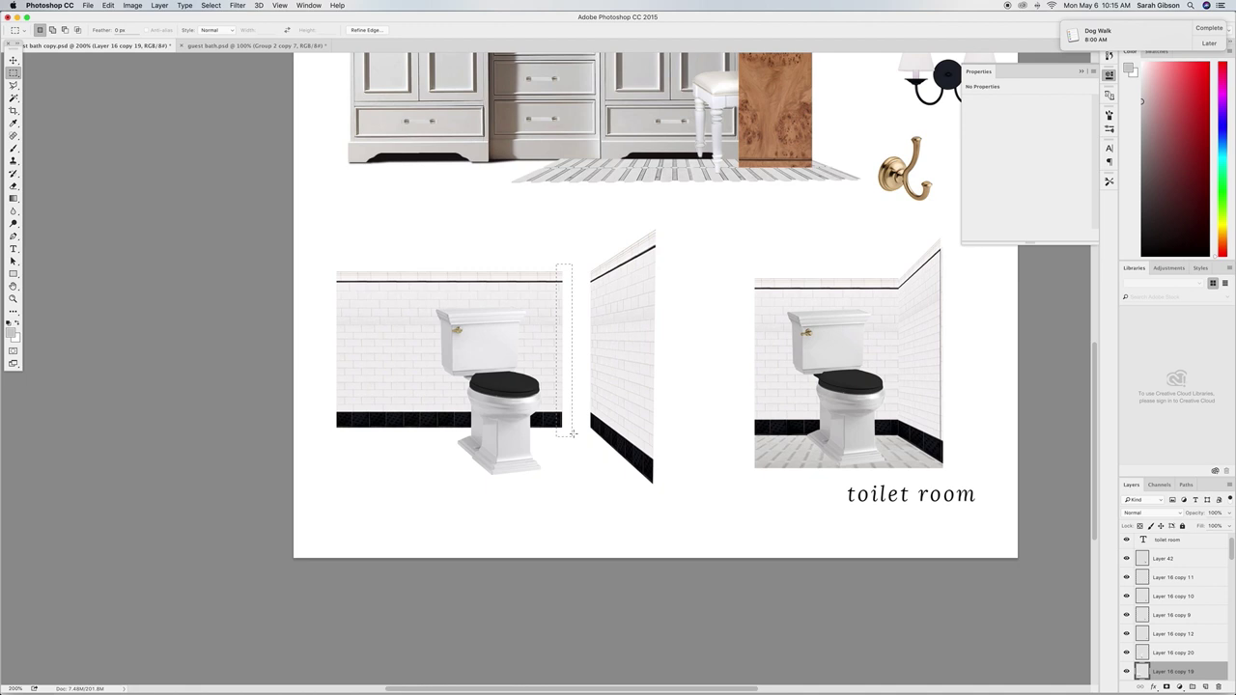
pyautogui.press('v')
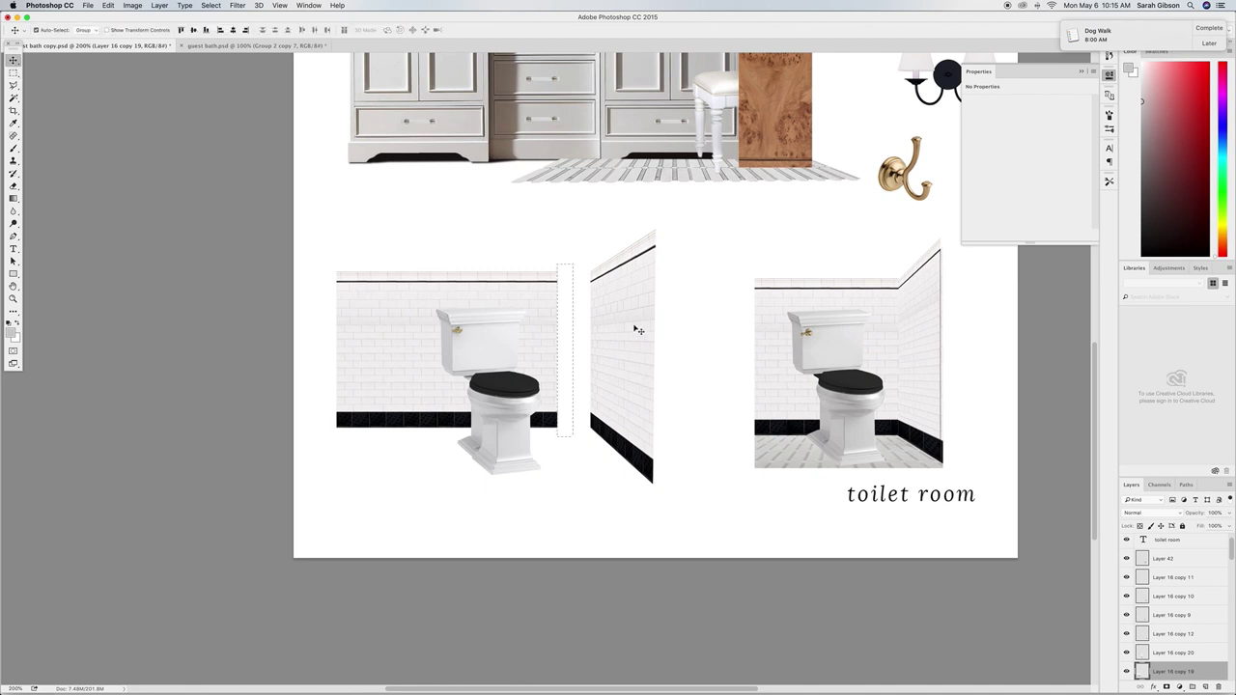
pyautogui.click(640, 325)
pyautogui.press('super+d')
pyautogui.moveTo(640, 325); pyautogui.dragTo(596, 323)
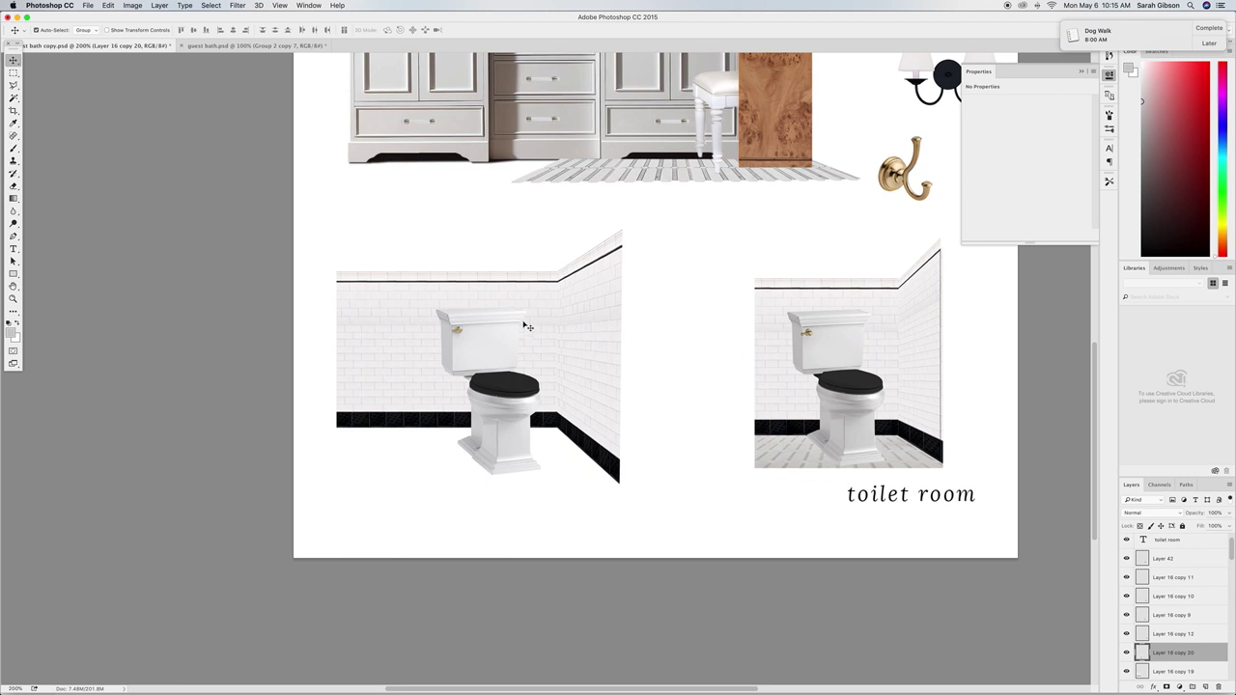
# Delete the old toilet room vignette and move the "toilet room" label above the new vignette's back wall.
pyautogui.press('super+minus')
pyautogui.moveTo(689, 483); pyautogui.dragTo(599, 535)
pyautogui.press('Delete')
pyautogui.moveTo(675, 557); pyautogui.dragTo(472, 430)
pyautogui.click(596, 450)
# Switch to the guest bath.psd document and examine its layout, looking closely at the shower area.
pyautogui.click(238, 46)
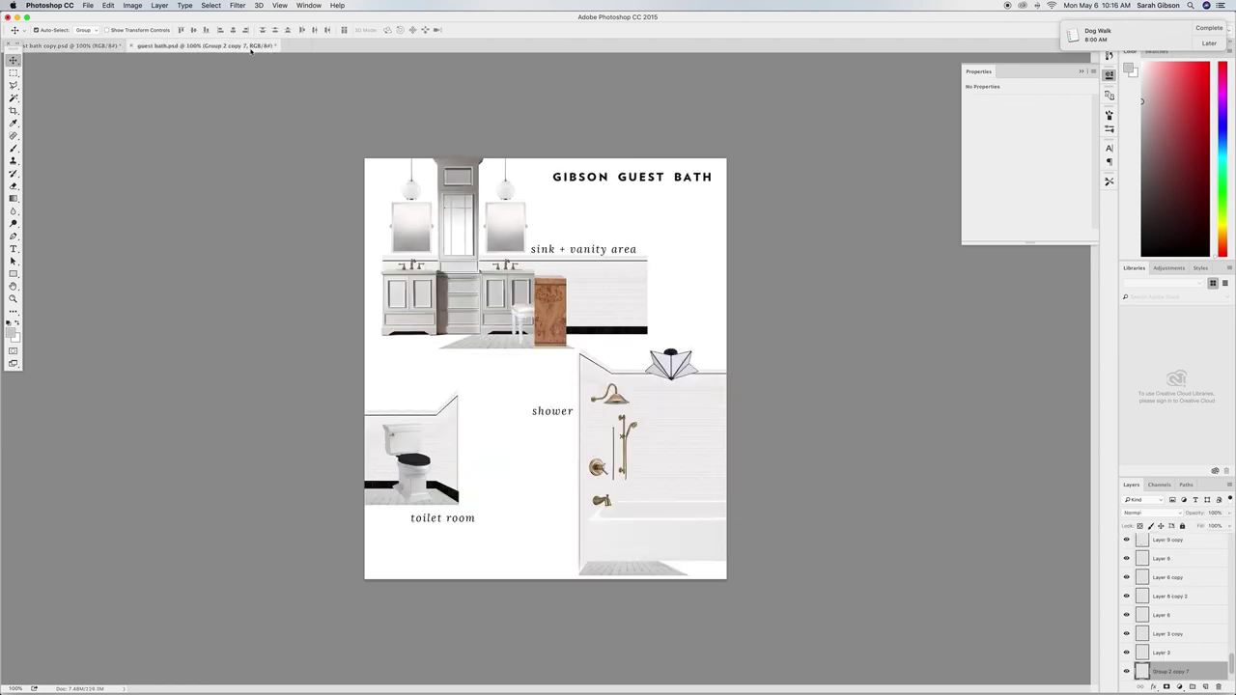
pyautogui.click(675, 300)
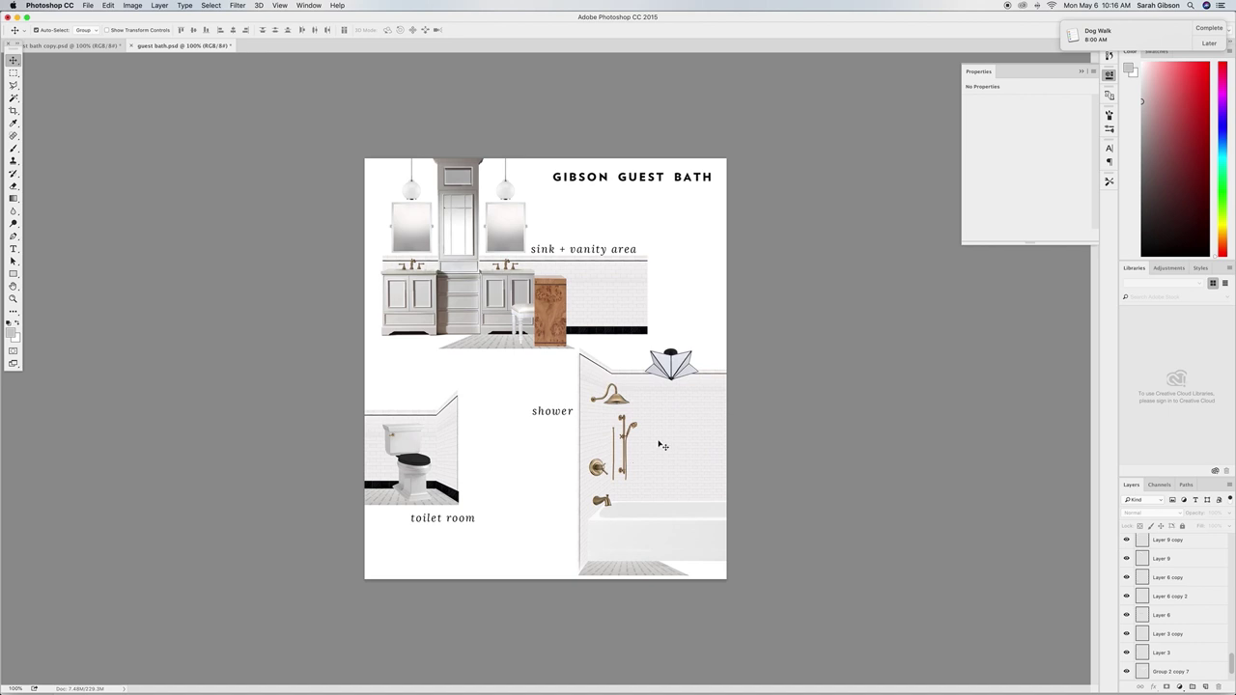
pyautogui.scroll(3, 663, 445)
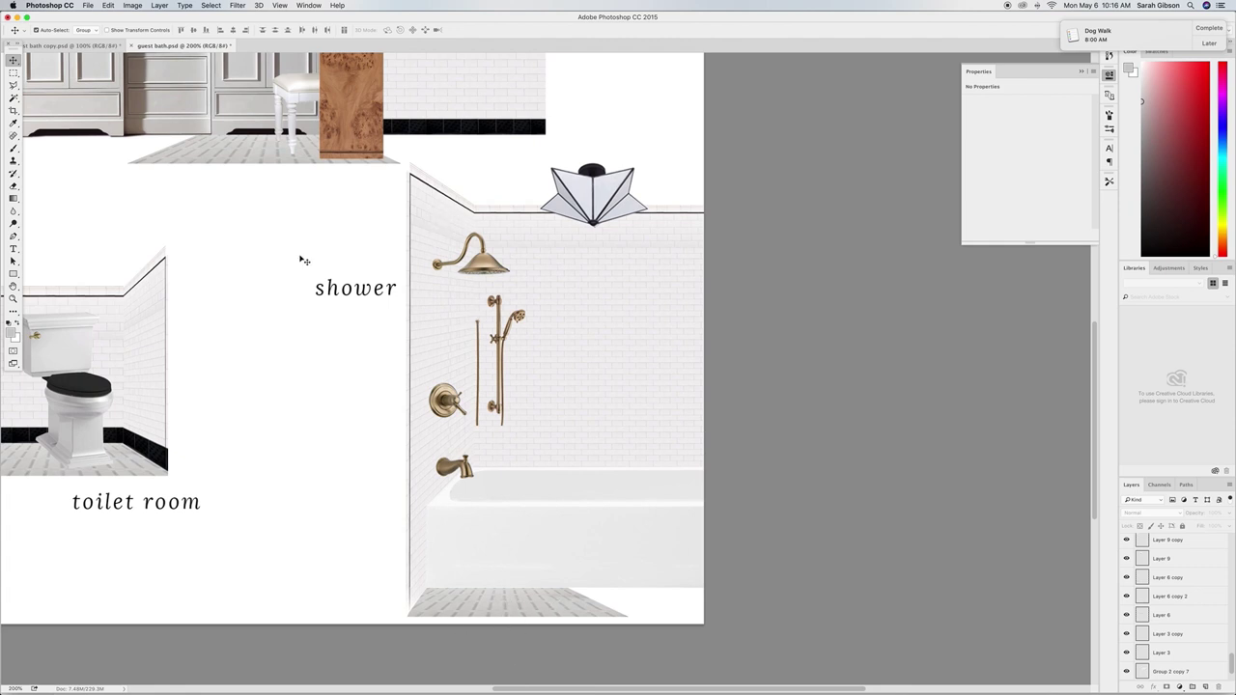
pyautogui.press('super+minus')
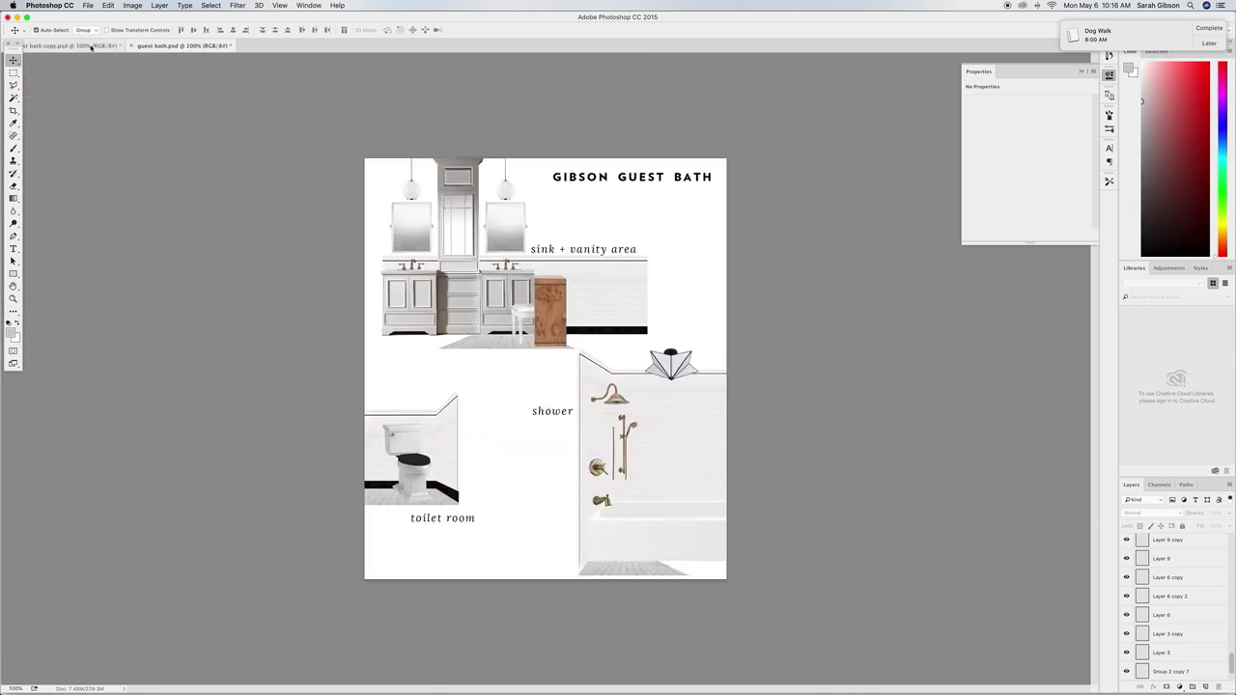
# In the guest bath copy document, move the double sconce and the brass hook into the empty area right of the toilet vignette.
pyautogui.click(91, 45)
pyautogui.moveTo(713, 333); pyautogui.dragTo(636, 449)
pyautogui.moveTo(676, 391); pyautogui.dragTo(639, 493)
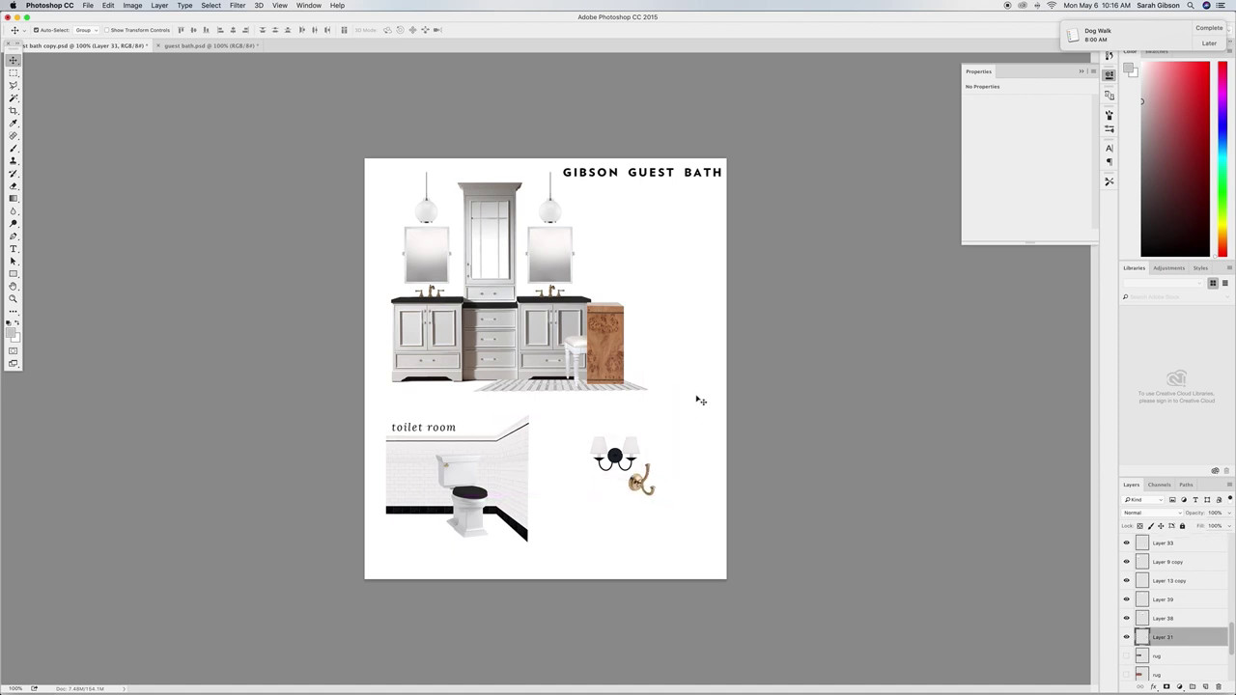
pyautogui.click(708, 444)
pyautogui.press('super+equal')
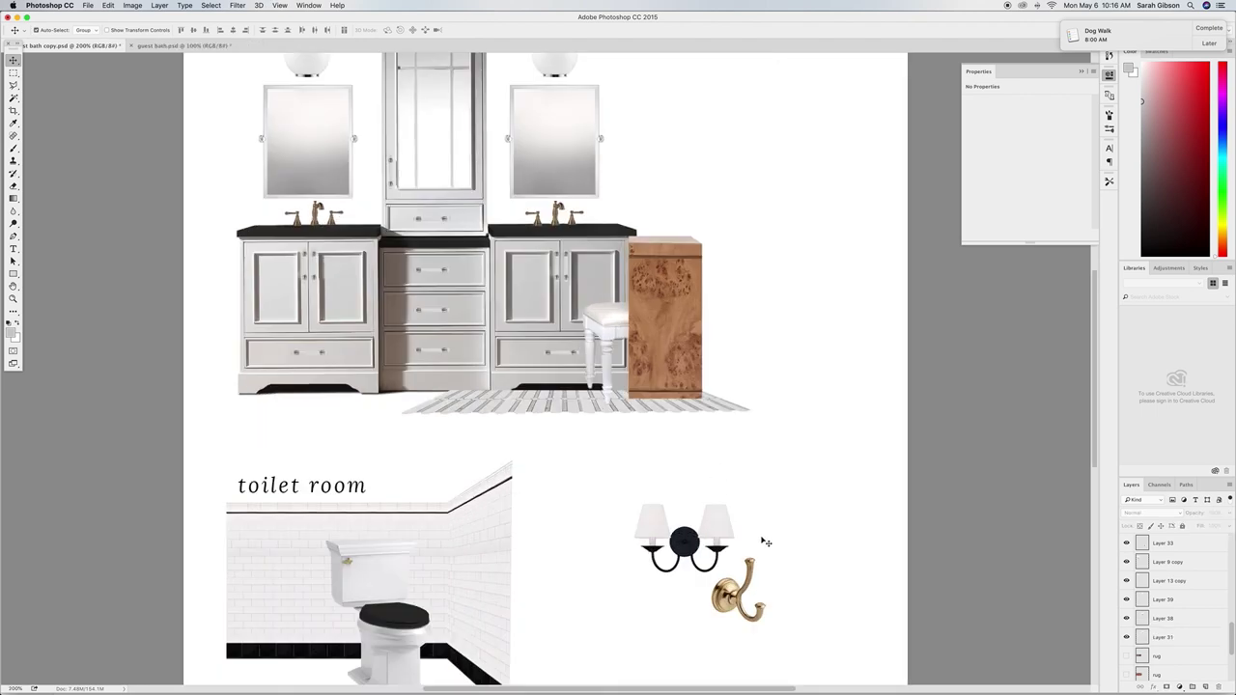
pyautogui.moveTo(758, 583); pyautogui.dragTo(799, 570)
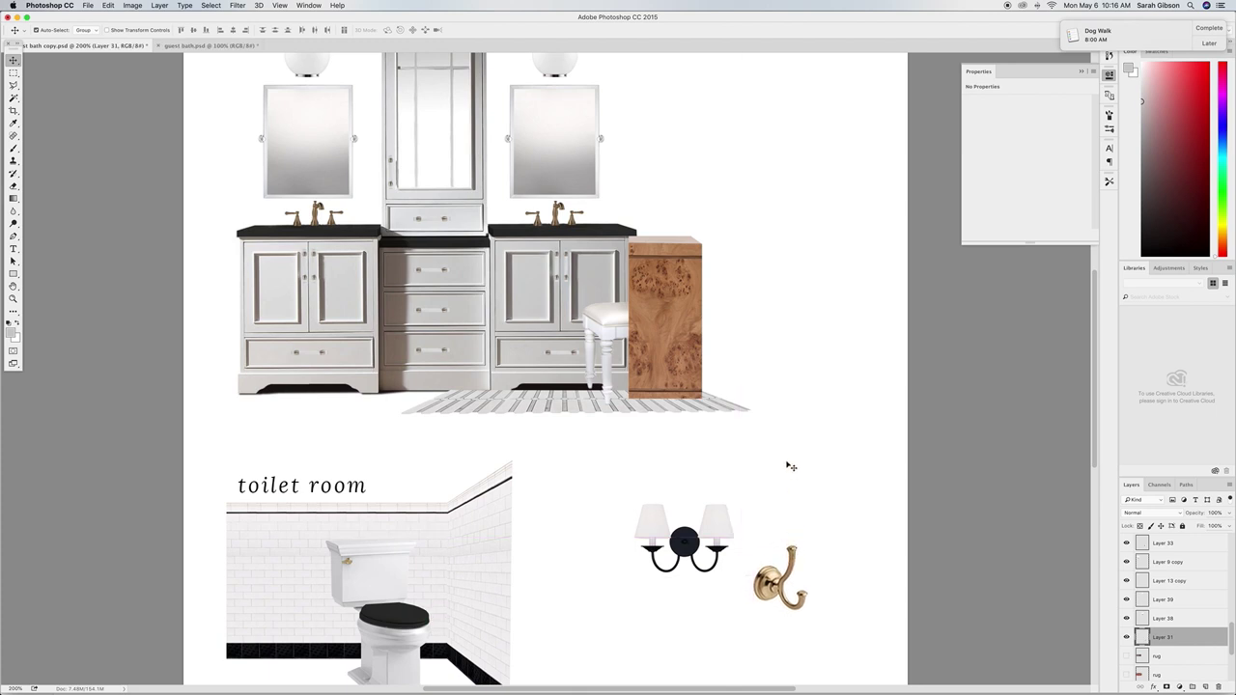
pyautogui.click(781, 518)
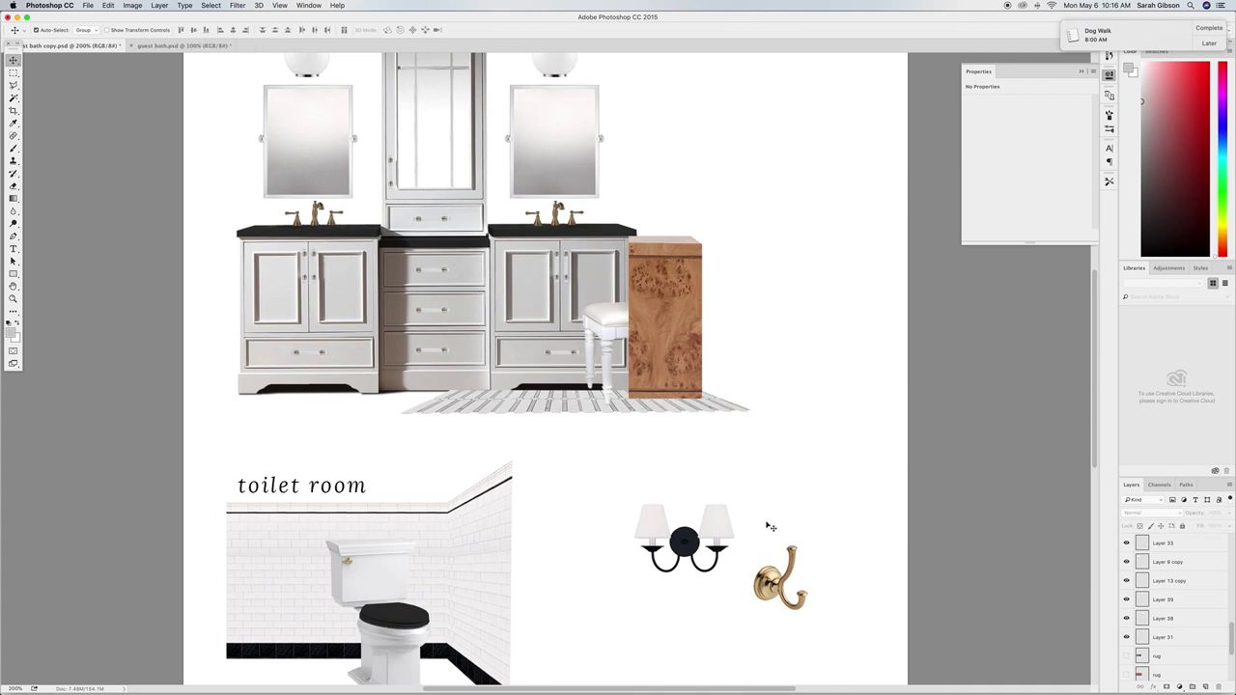
# Switch to the Moodboard Tutorial folder in Finder and preview the March moodboard, Carport Dining Area and guest bath copy PSD files.
pyautogui.click(16, 16)
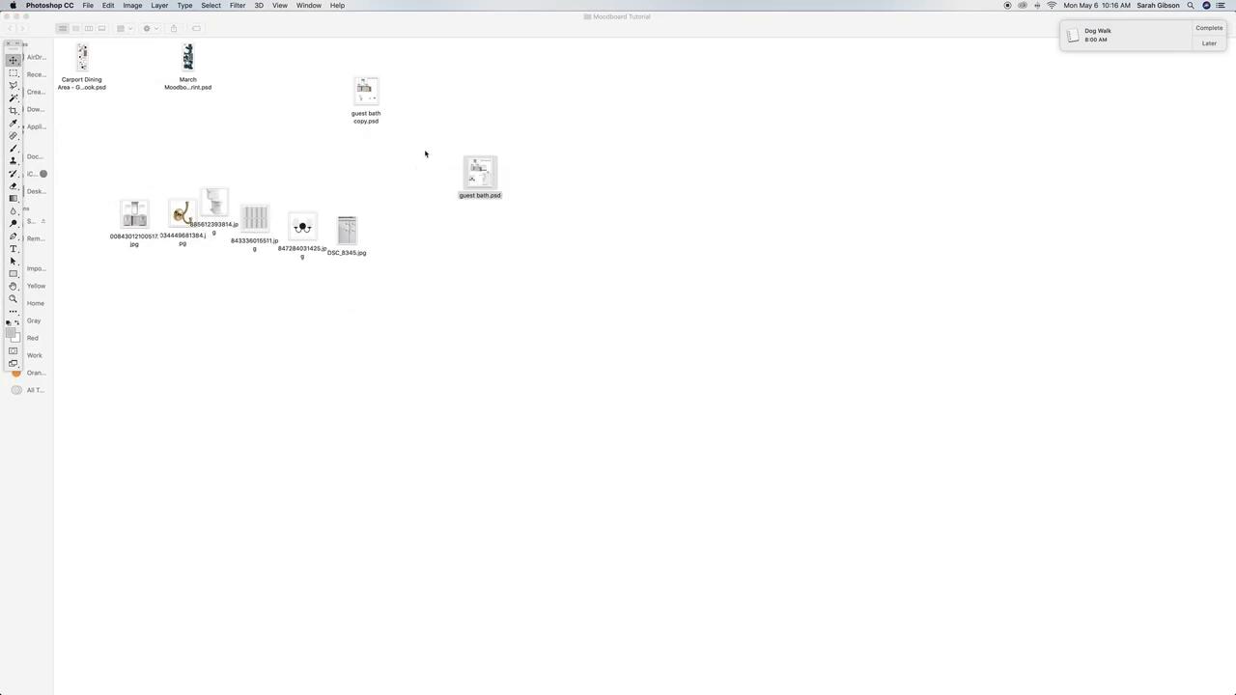
pyautogui.click(188, 62)
pyautogui.press('space')
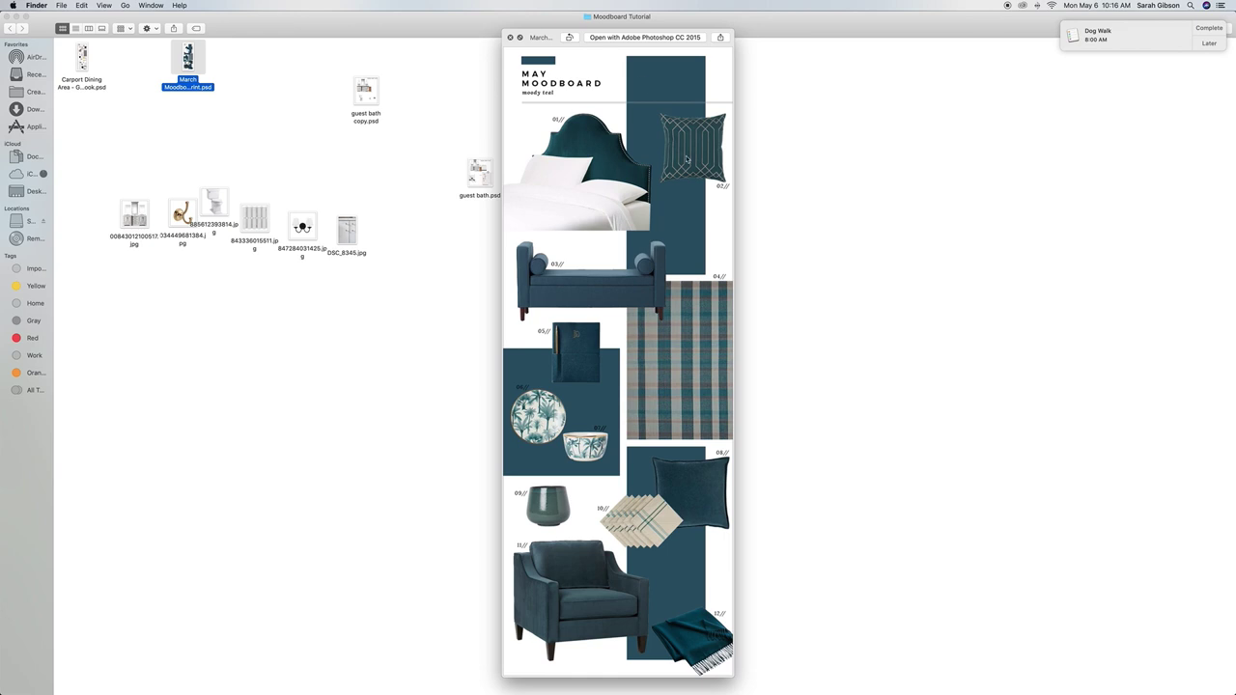
pyautogui.click(83, 60)
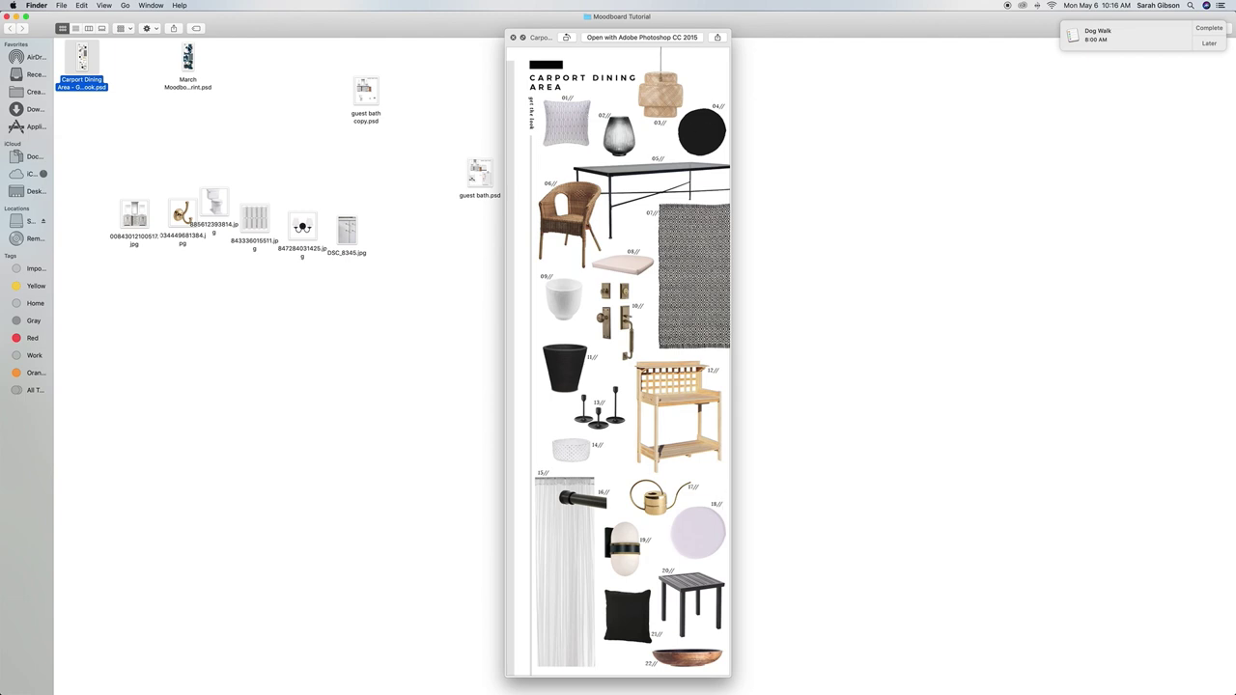
pyautogui.click(380, 100)
pyautogui.click(367, 94)
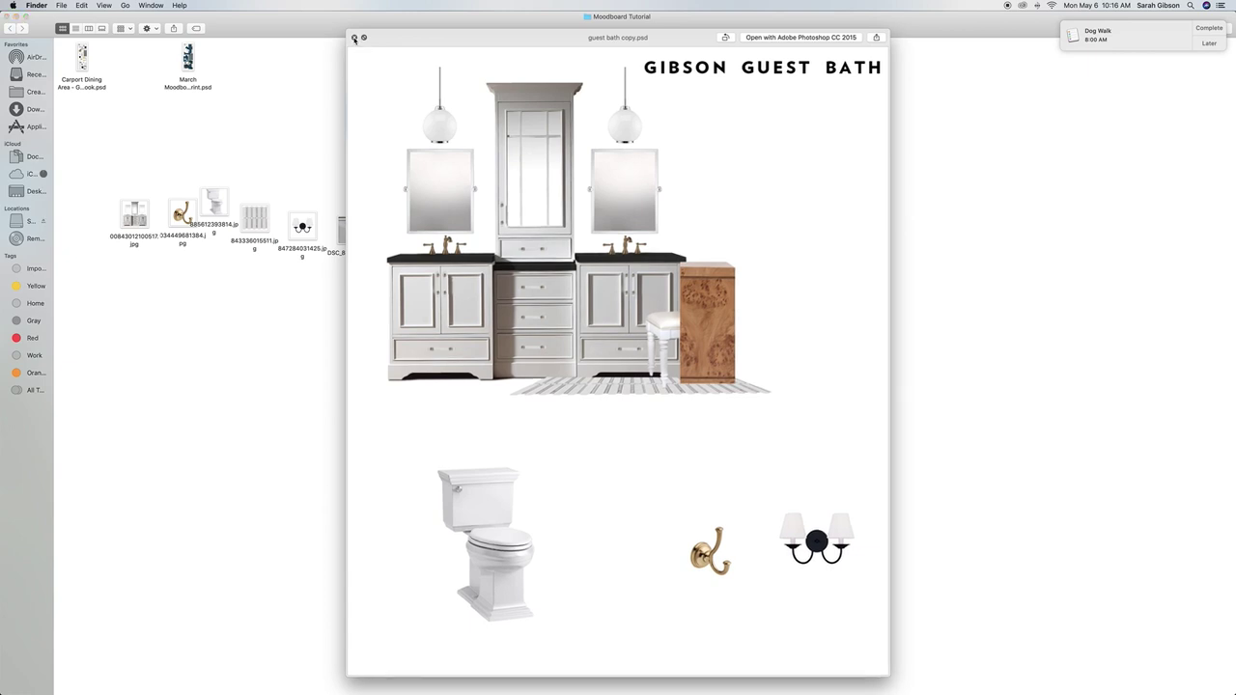
pyautogui.click(354, 38)
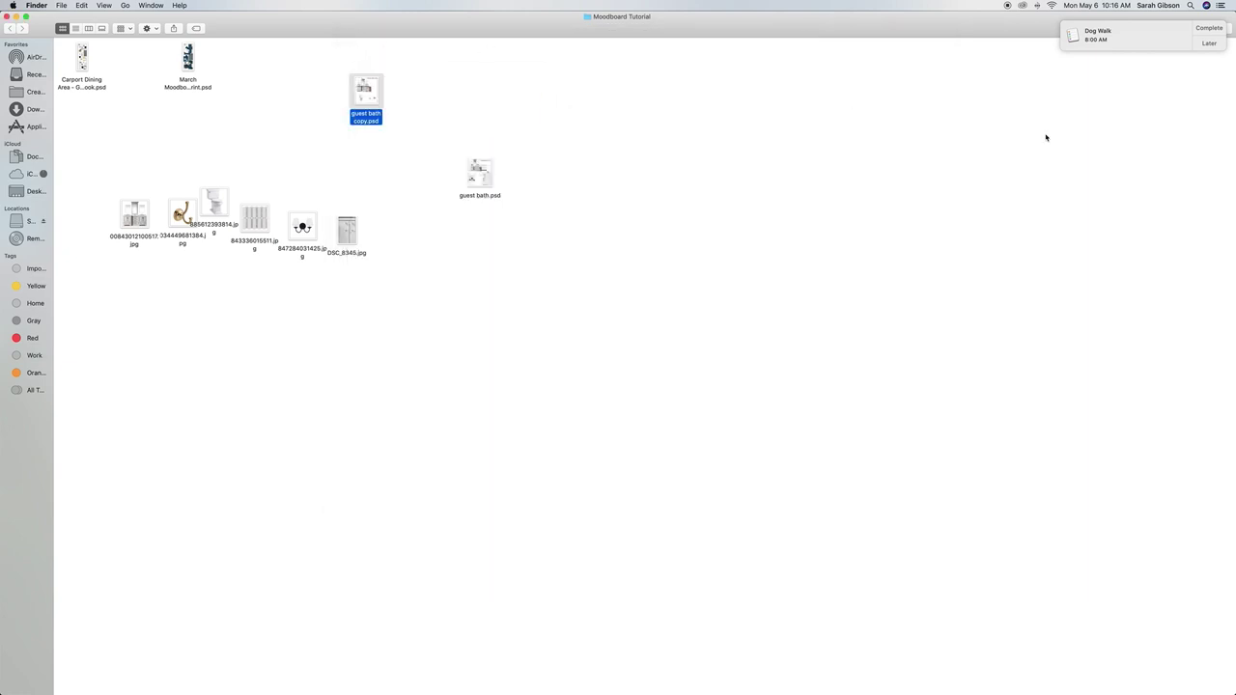
# Postpone the Dog Walk reminder notification and clear the file selection in the folder.
pyautogui.click(1206, 43)
pyautogui.click(1186, 69)
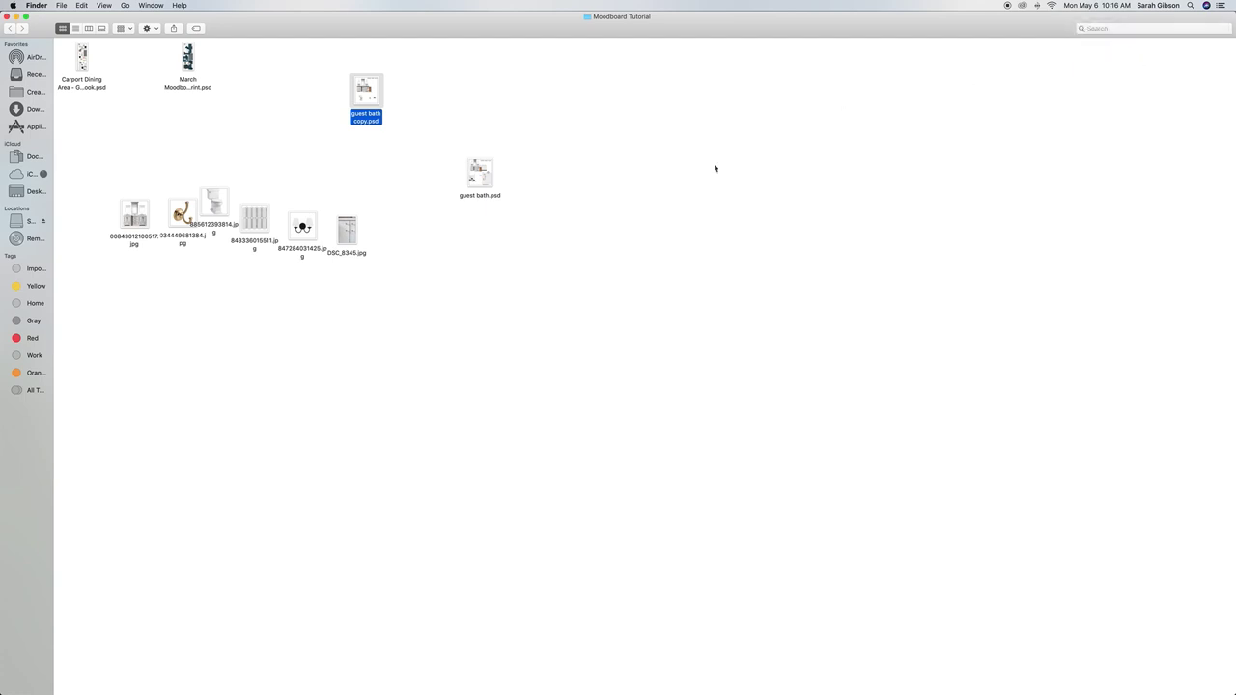
pyautogui.click(667, 149)
# Switch back to Photoshop and select the title text of the guest bath copy board.
pyautogui.moveTo(775, 681)
pyautogui.click(1019, 680)
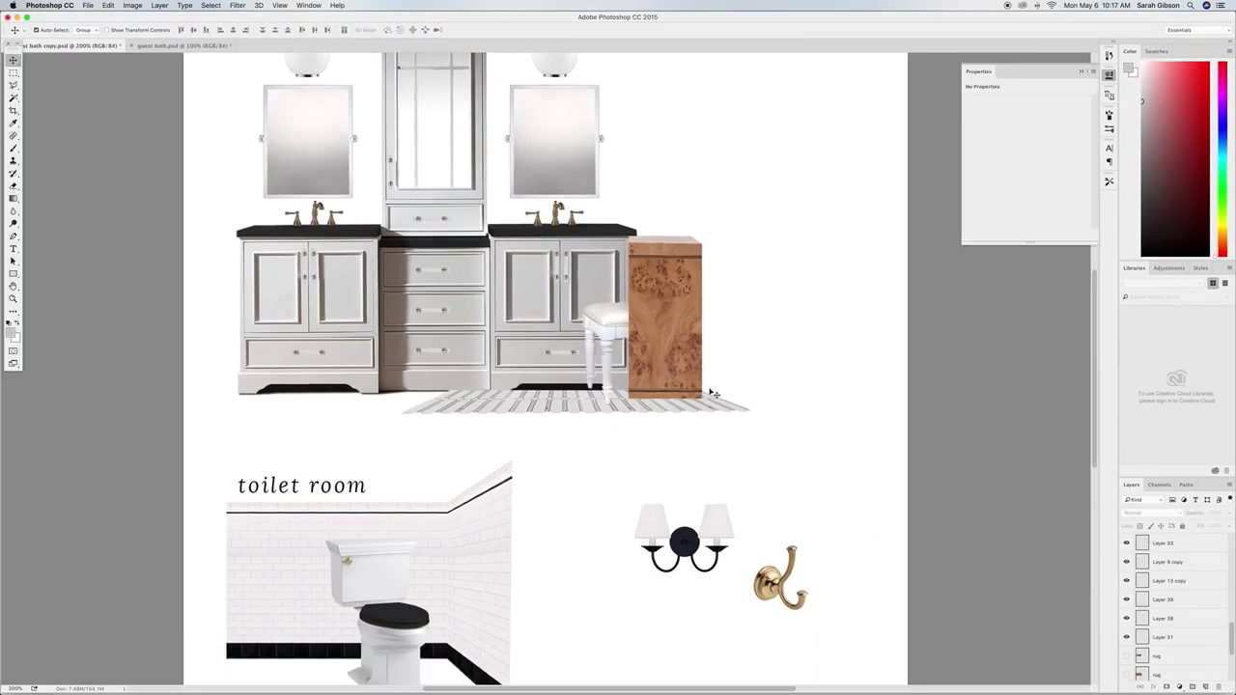
pyautogui.press('super+minus')
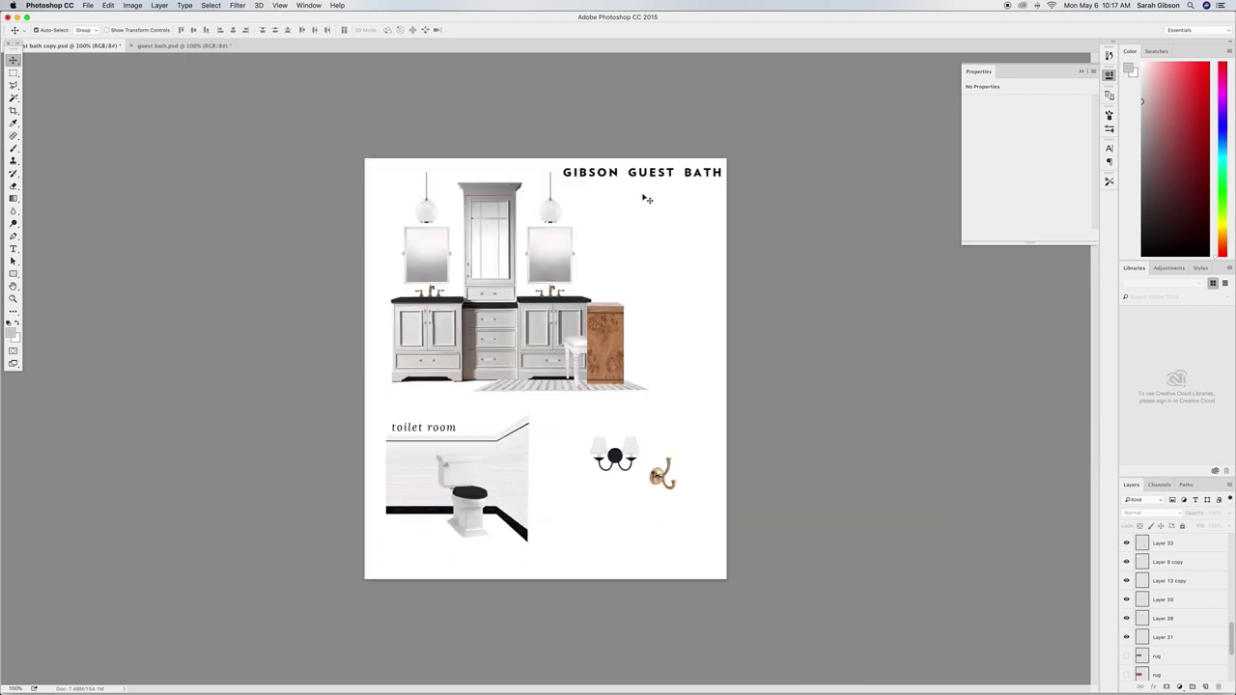
pyautogui.click(678, 177)
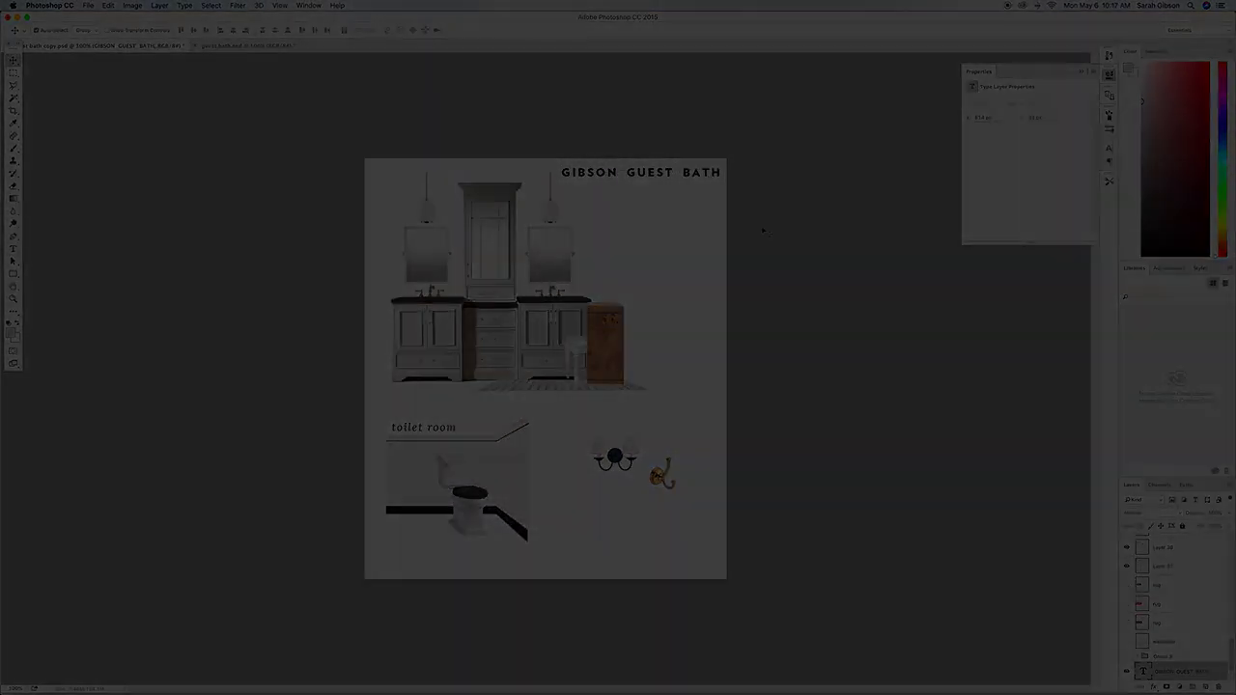